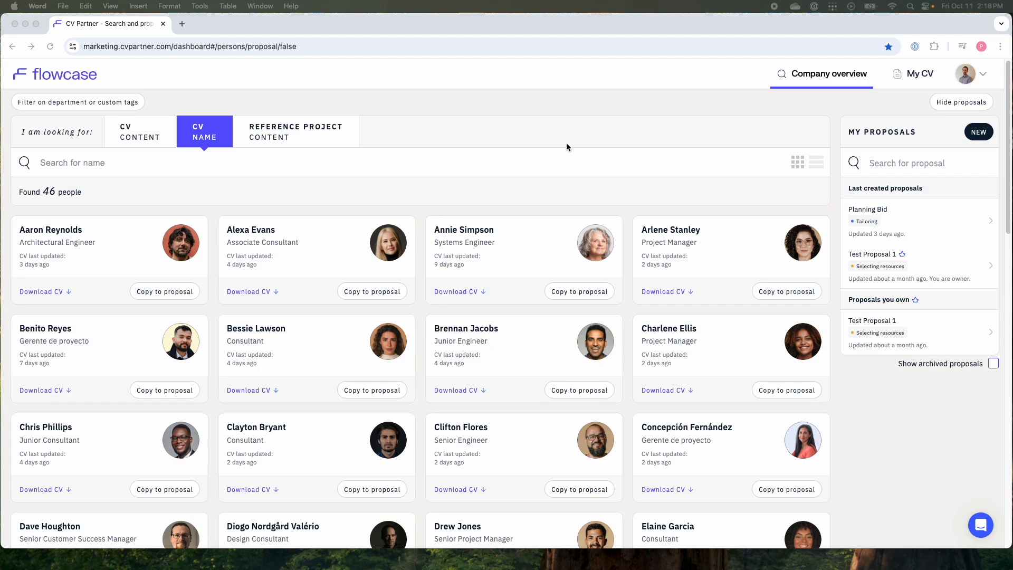
Step: Look through the company overview's people list, CV content search and reference projects, ending on the CV name view
left_click(538, 98)
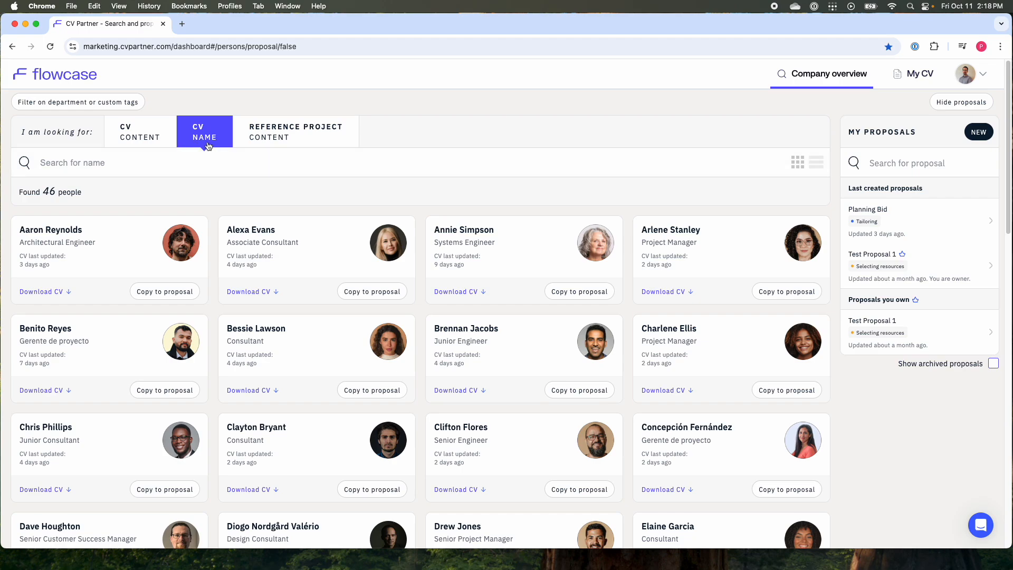
scroll(356, 345, "down", 3)
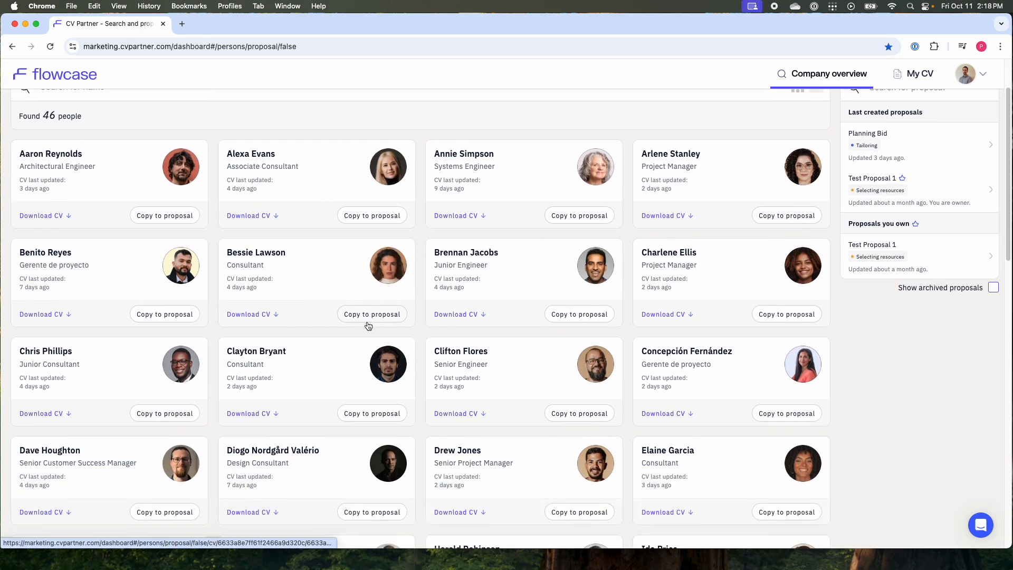
scroll(286, 305, "up", 3)
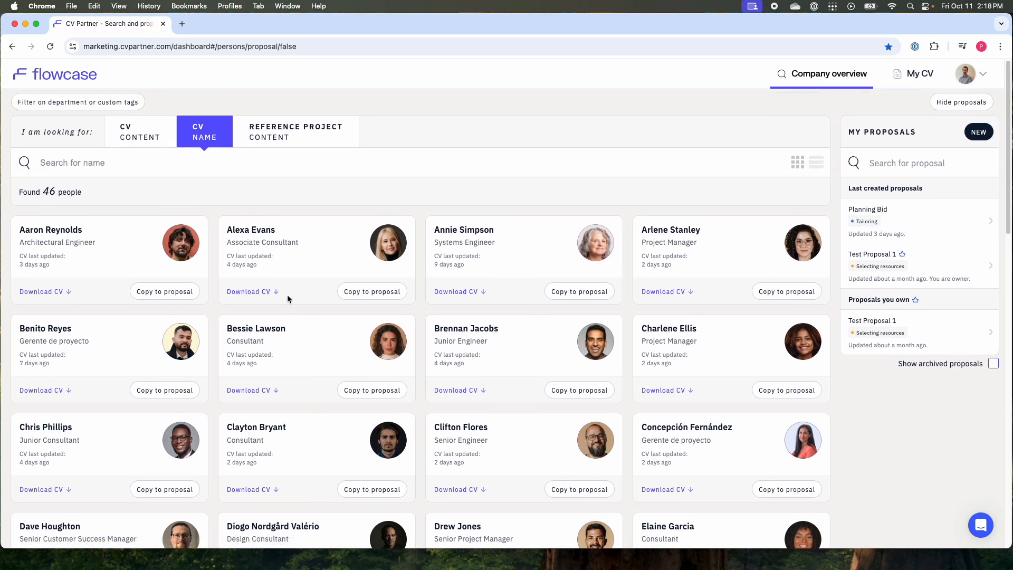
left_click(147, 146)
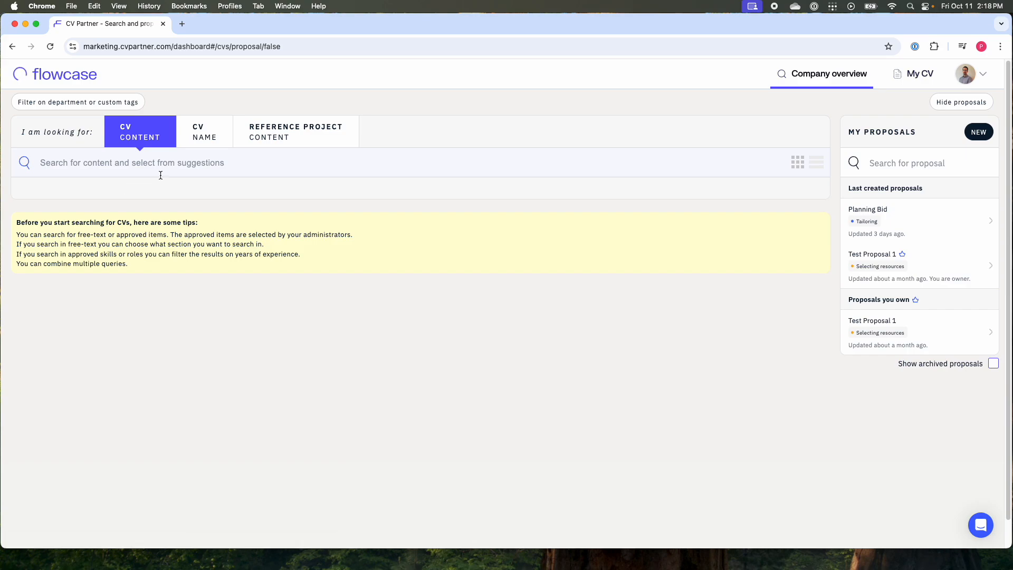
left_click(290, 138)
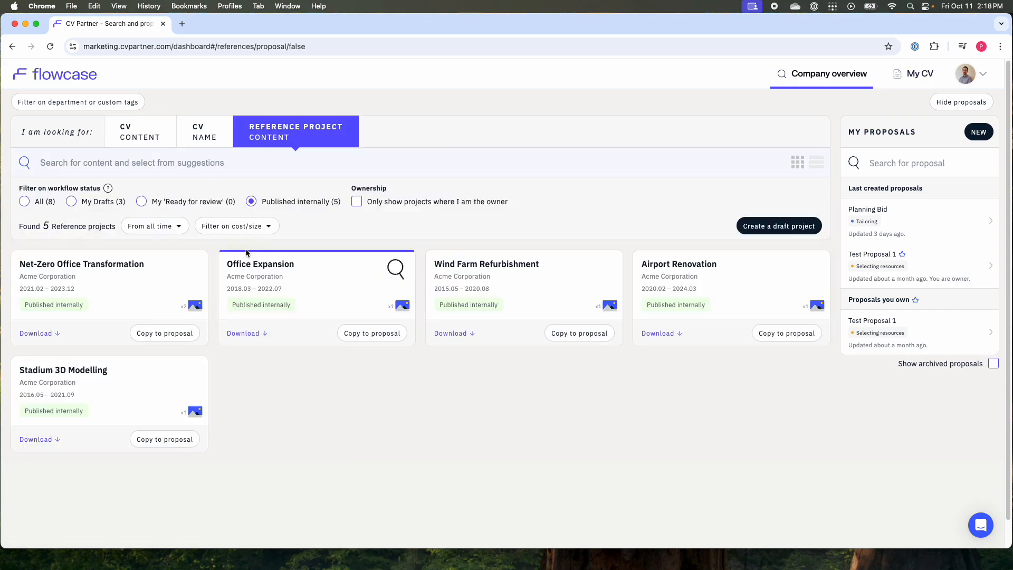
left_click(209, 142)
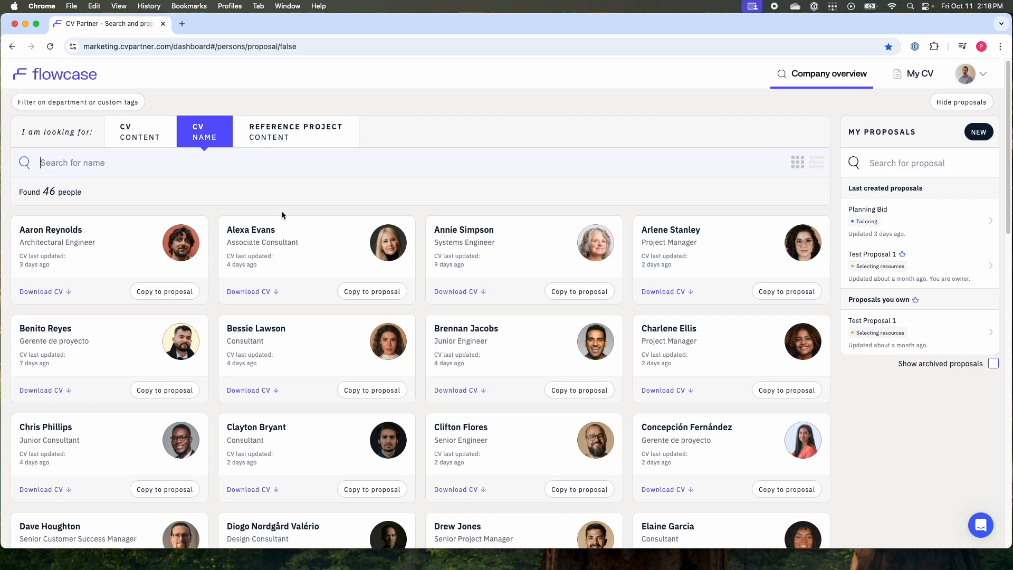
Step: Preview the Associate Consultant's master CV, look over its summary of qualifications, and return to the company overview
scroll(297, 273, "down", 1)
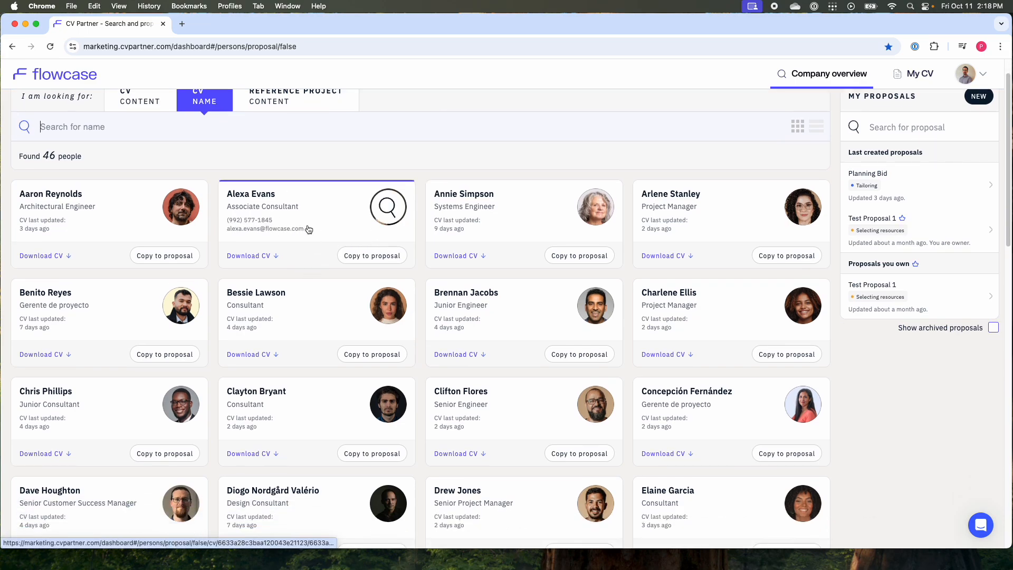
left_click(310, 229)
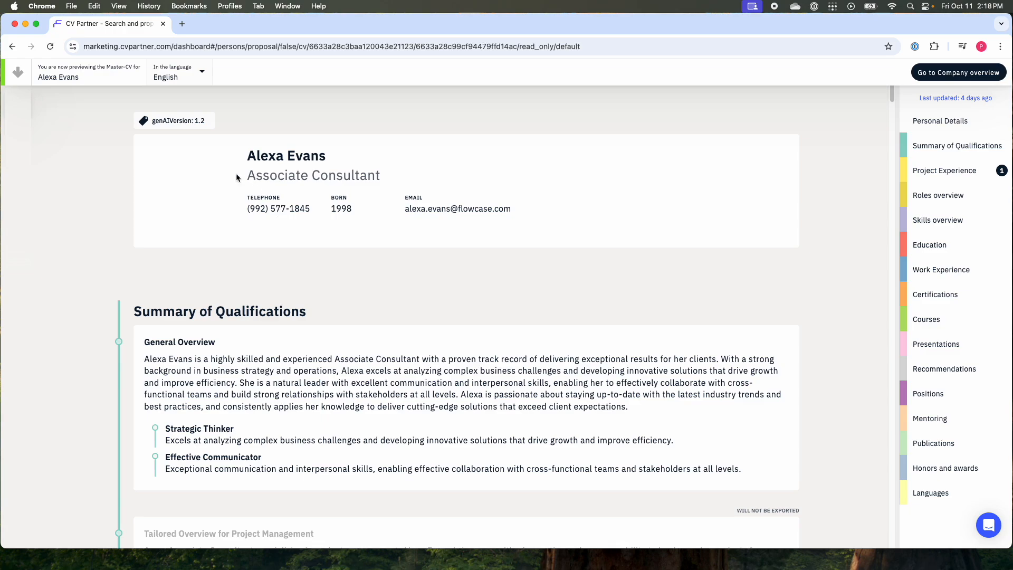
scroll(309, 242, "down", 3)
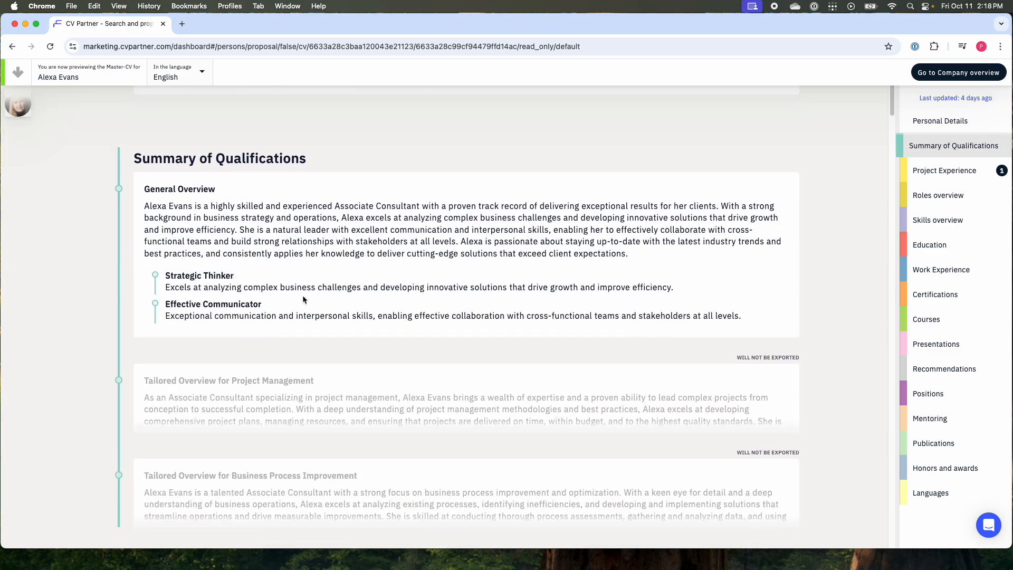
scroll(324, 277, "up", 3)
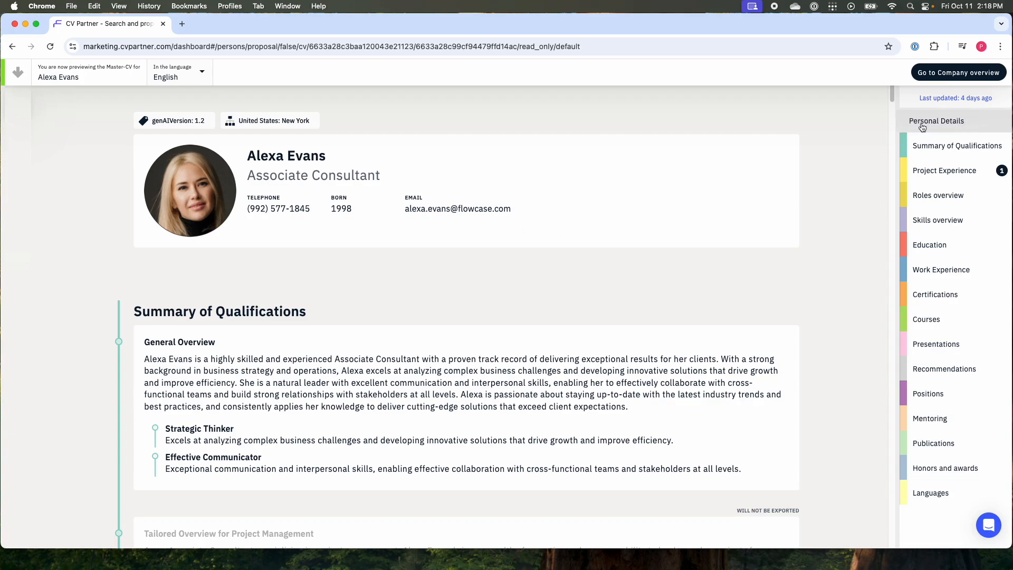
left_click(946, 74)
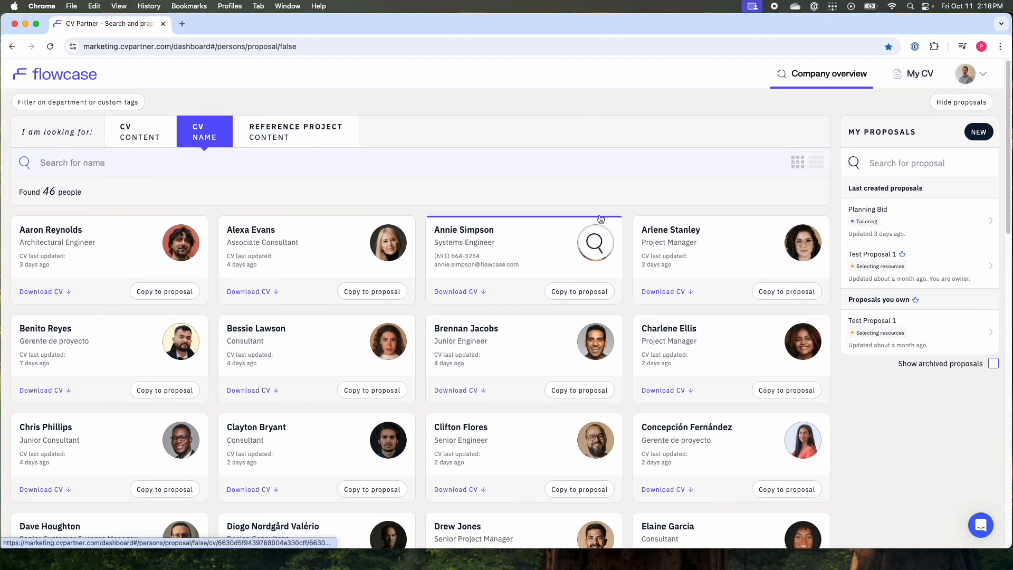
Step: Open your own master CV for editing and look over its personal details and summary of qualifications
left_click(914, 78)
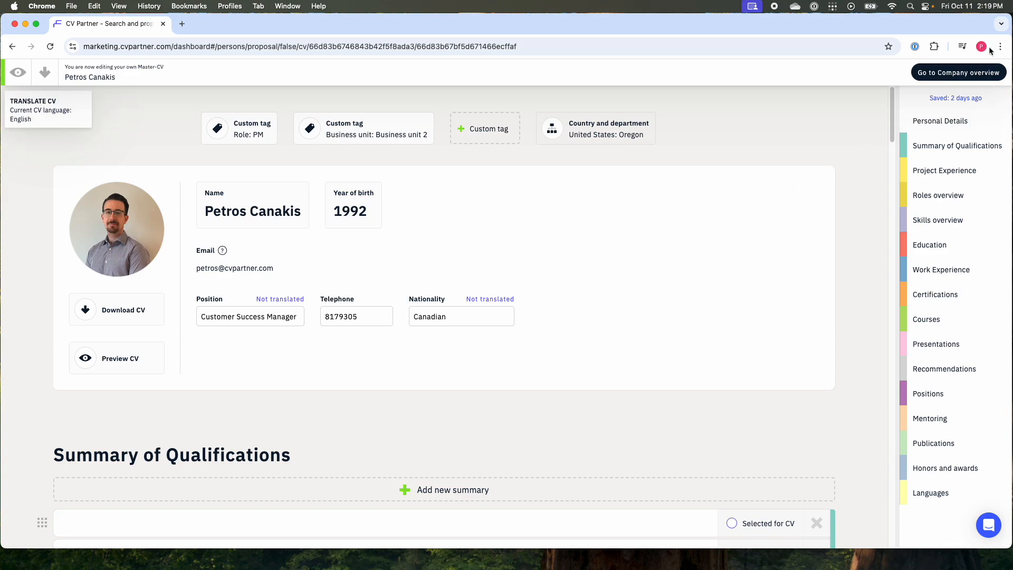
left_click(959, 72)
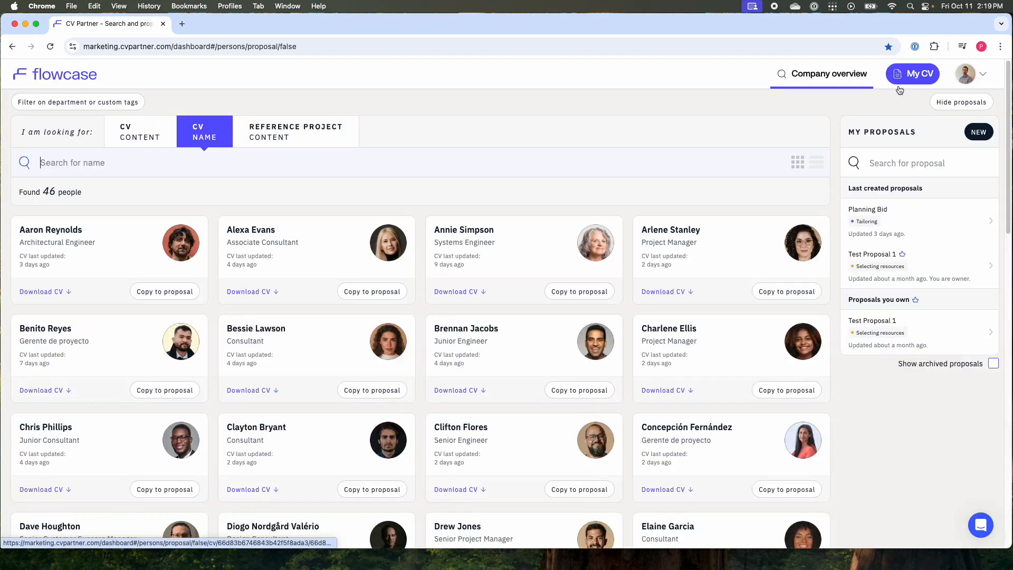
left_click(921, 78)
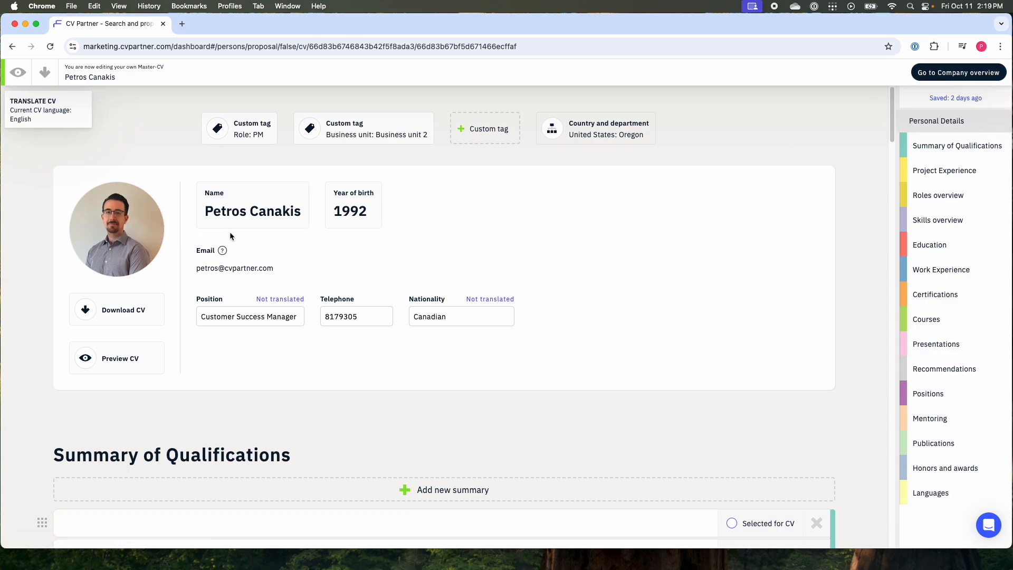
scroll(485, 317, "down", 5)
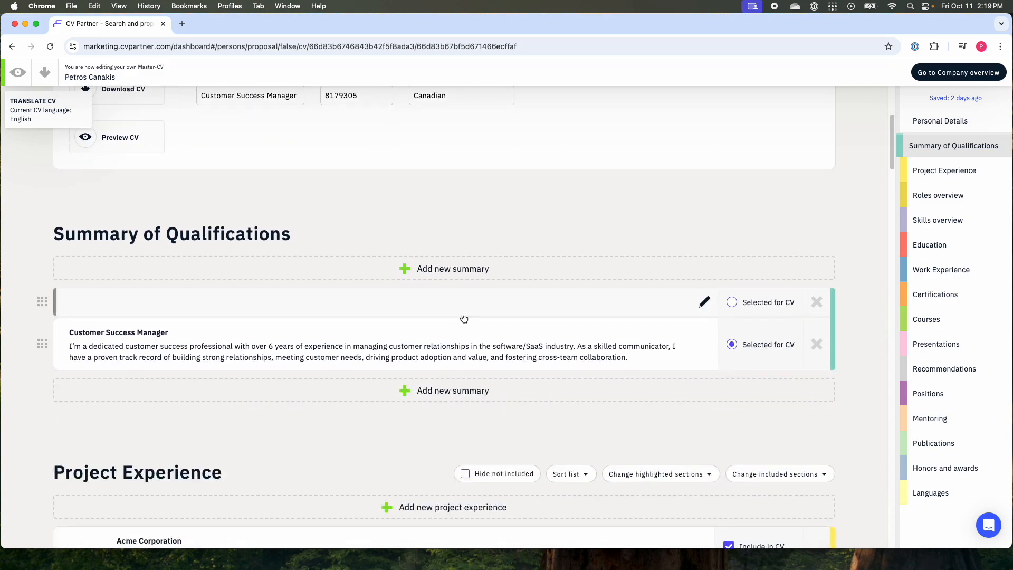
scroll(463, 317, "up", 5)
mouse_move(129, 246)
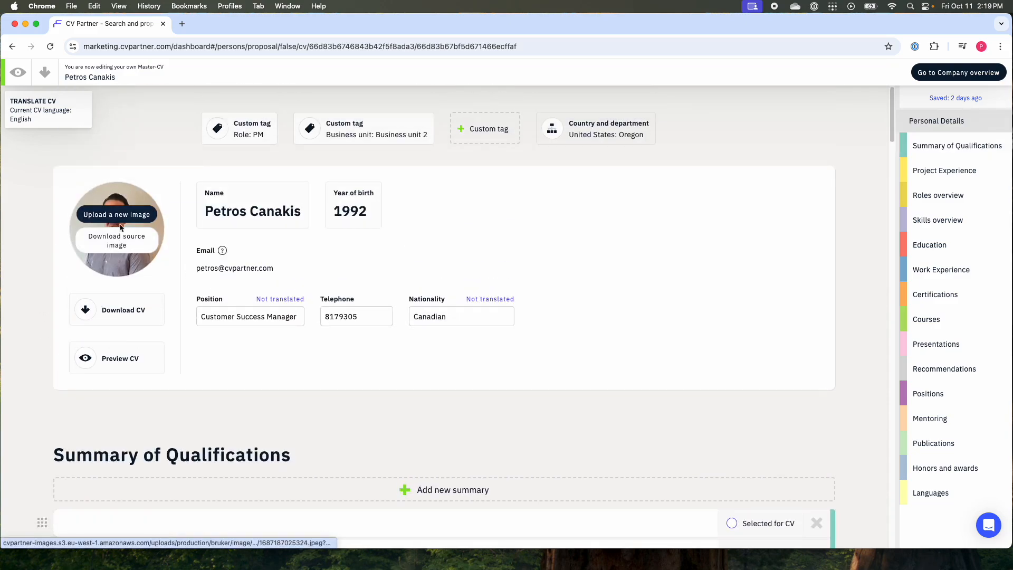
mouse_move(285, 209)
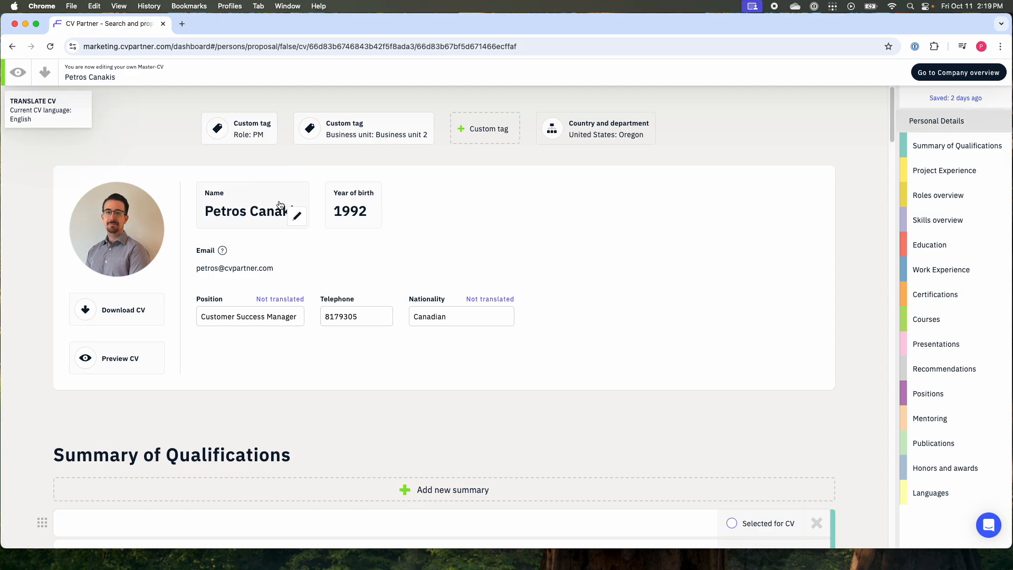
Step: Preview your own master CV down to the project experience, and return to editing it
left_click(19, 73)
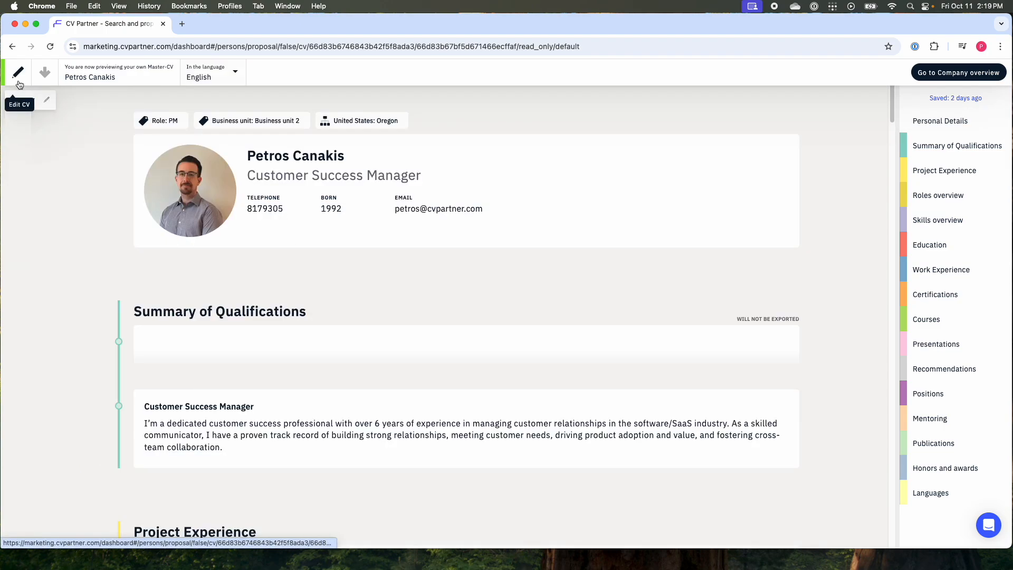
scroll(346, 260, "down", 8)
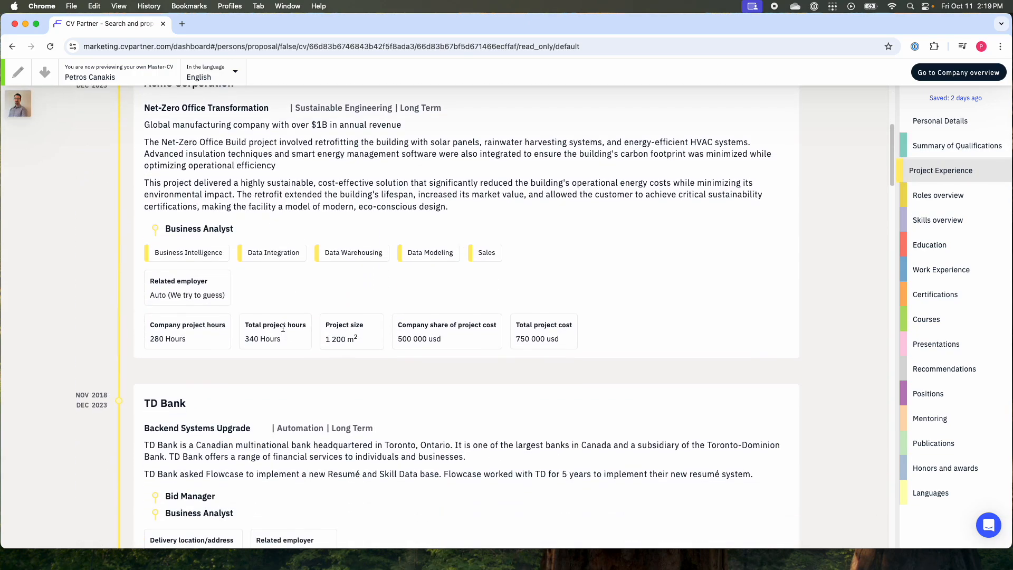
scroll(282, 327, "up", 10)
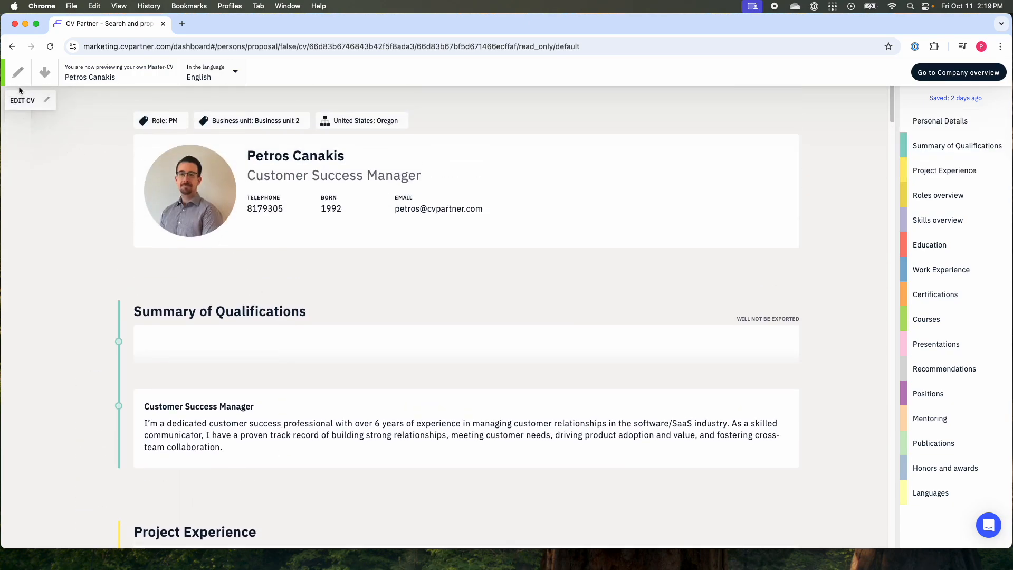
left_click(18, 72)
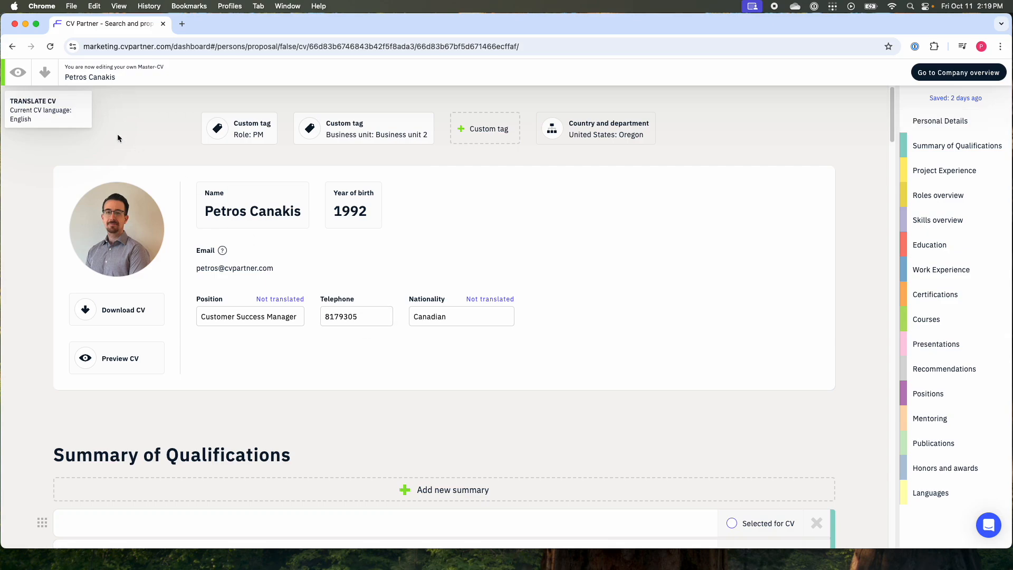
Step: Review the file types and languages offered for downloading your CV, and close the options without downloading
left_click(45, 72)
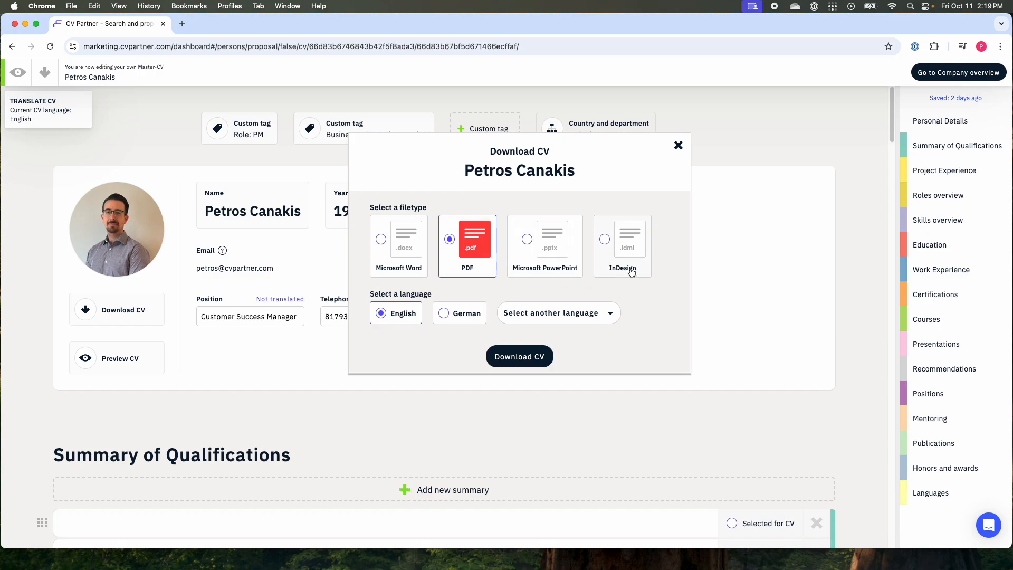
left_click(606, 319)
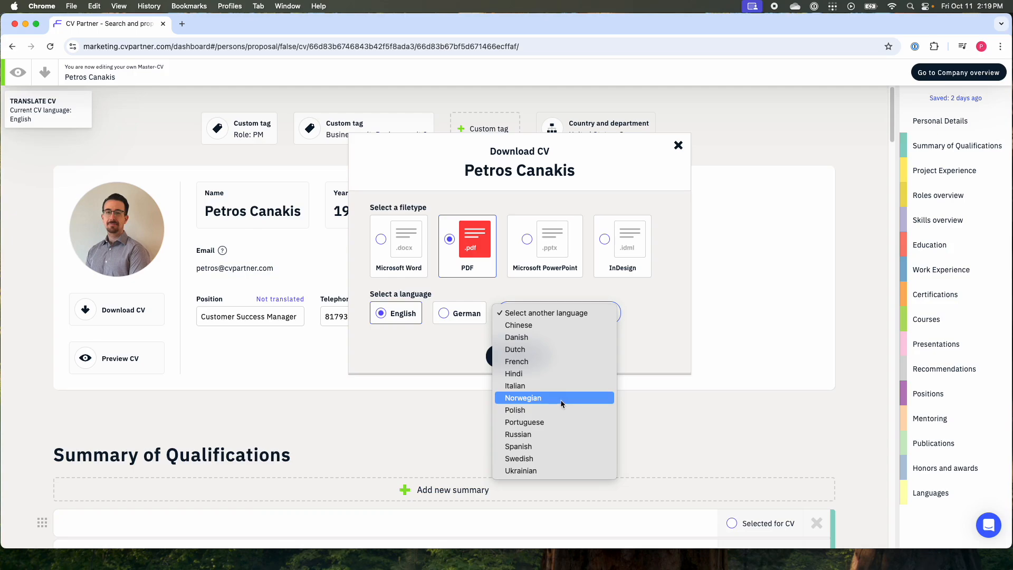
left_click(678, 147)
left_click(678, 147)
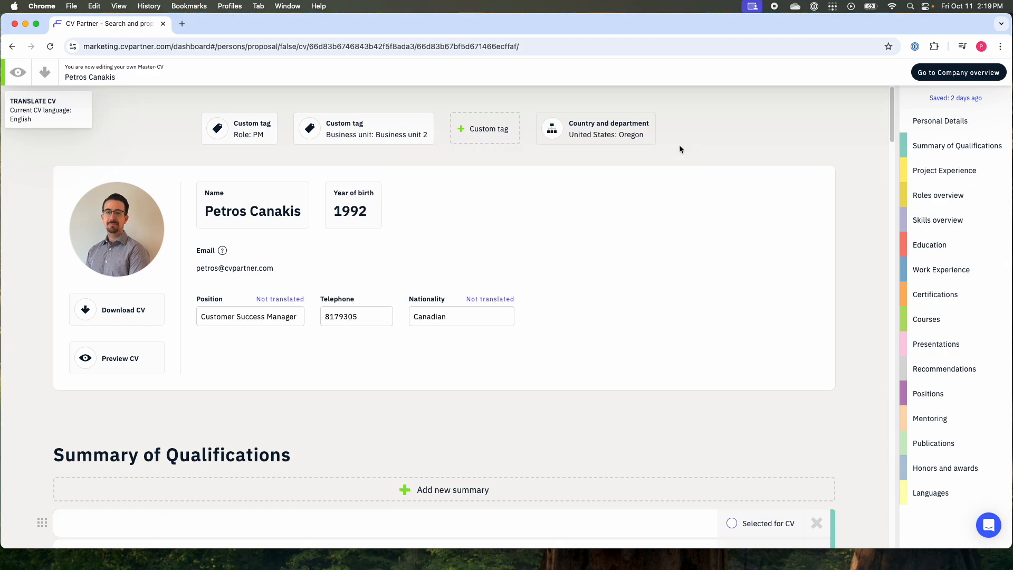
Step: Reopen your own CV from the company overview, showing its translation settings and the expanded Customer Success Manager summary
left_click(944, 77)
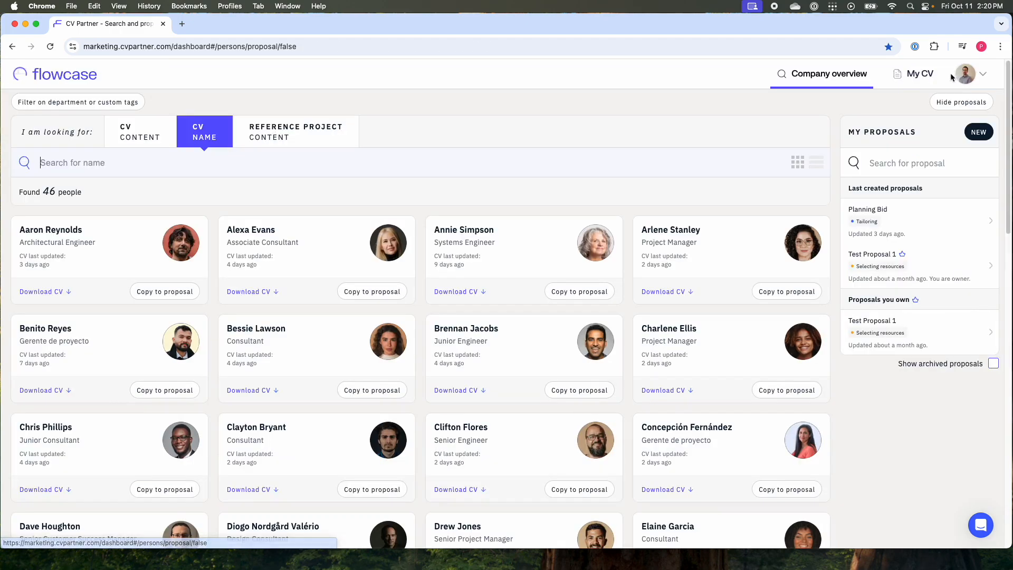
left_click(920, 78)
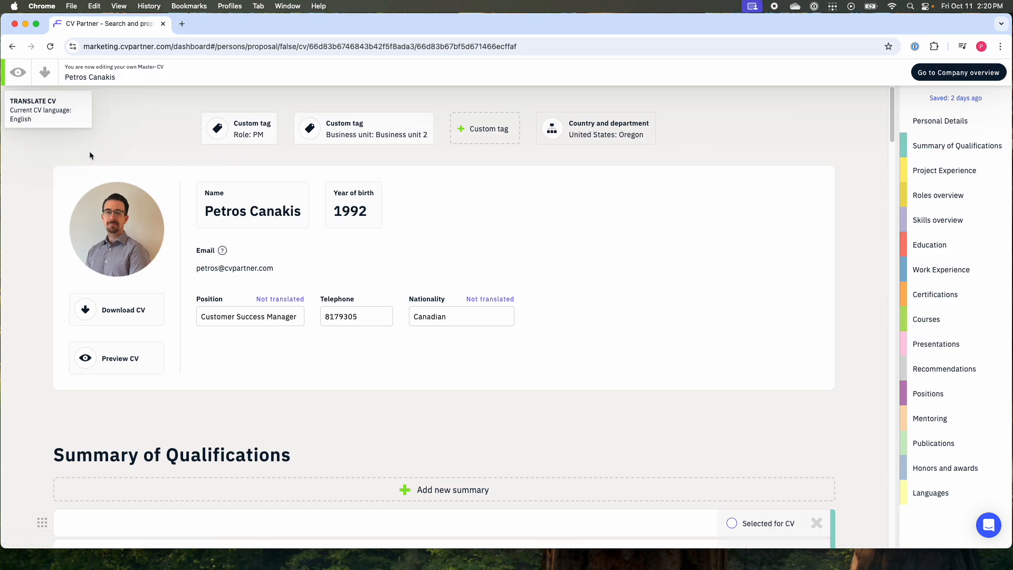
scroll(67, 186, "down", 2)
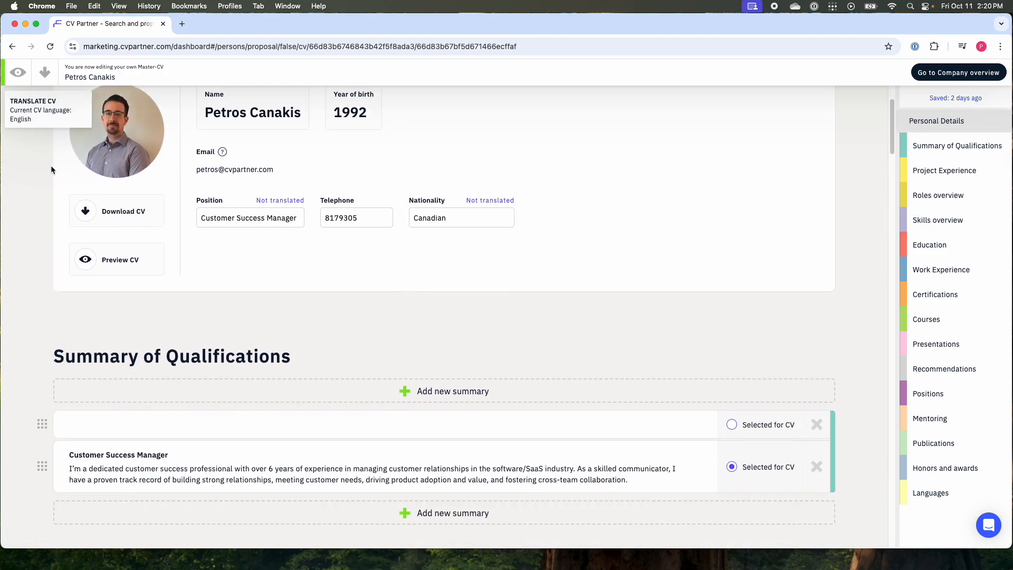
left_click(41, 120)
scroll(77, 187, "down", 1)
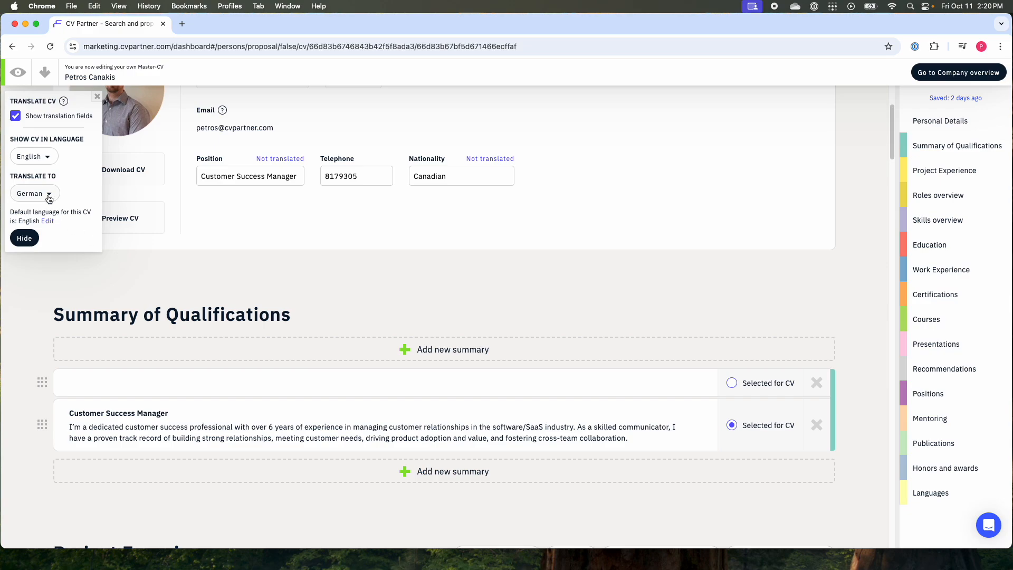
left_click(281, 417)
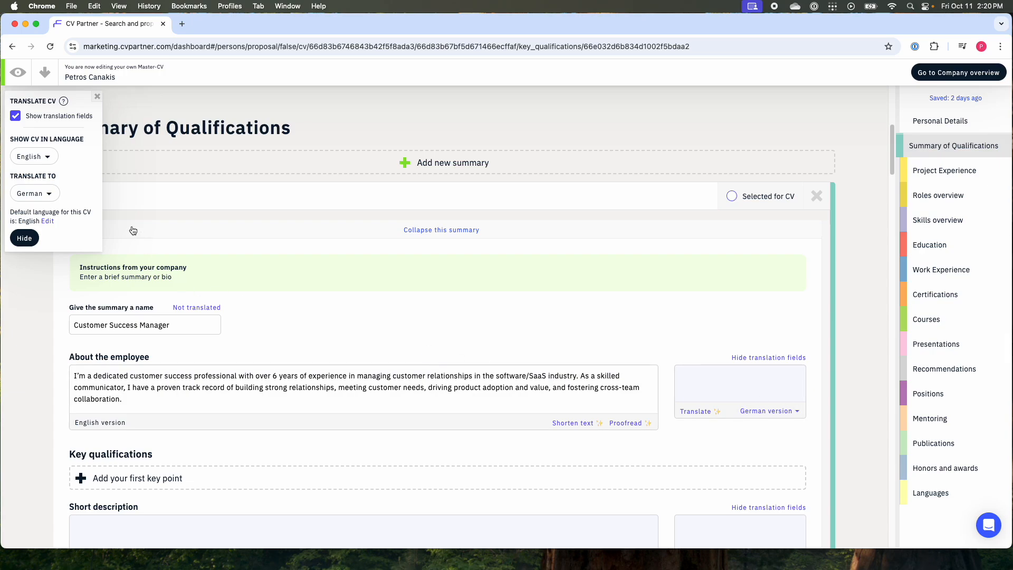
Step: Switch the CV's translation target language to Spanish and finally to Chinese
left_click(46, 193)
left_click(37, 258)
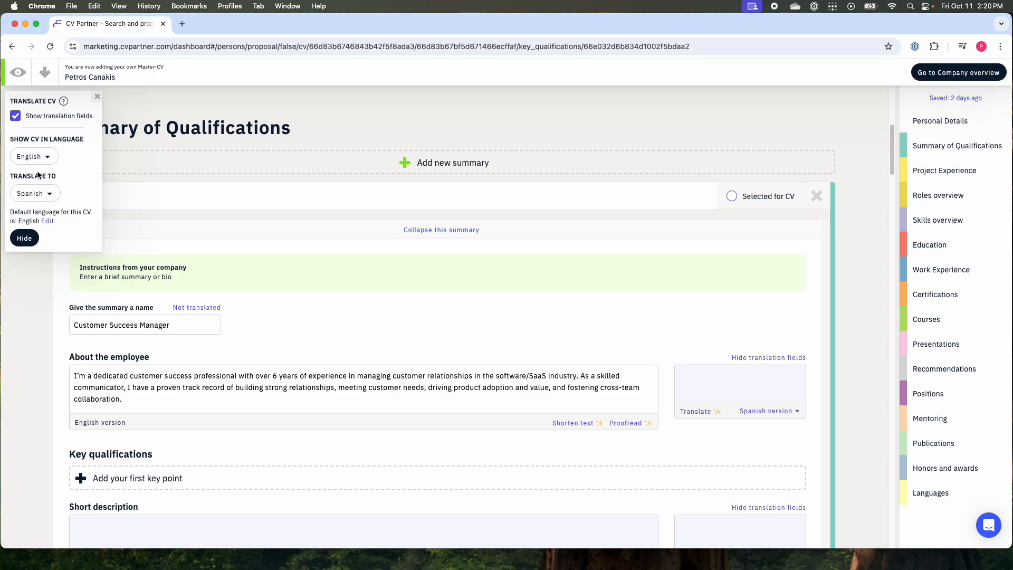
left_click(40, 194)
left_click(43, 232)
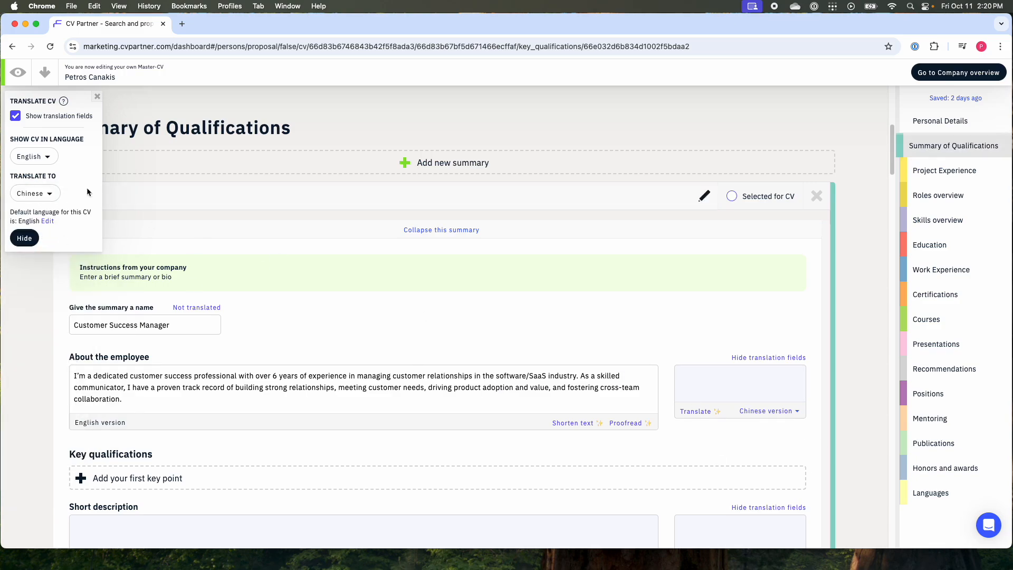
left_click(41, 199)
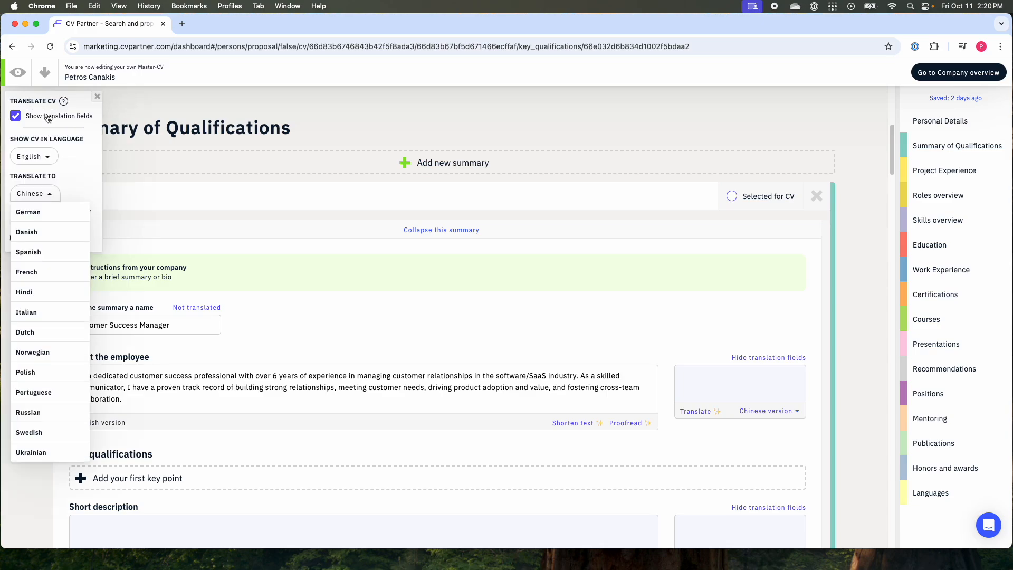
left_click(53, 196)
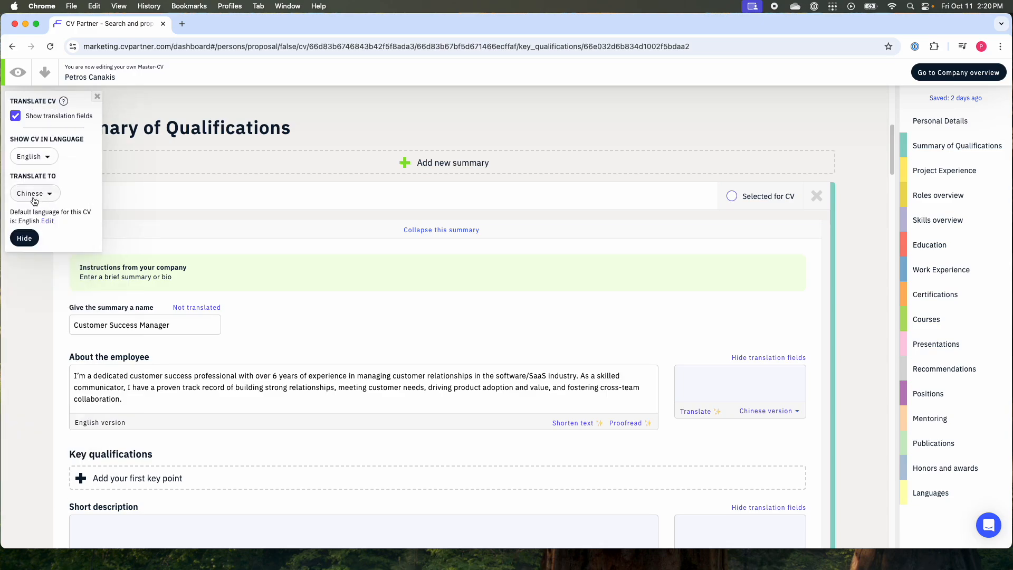
Step: Review the languages offered as the CV's default without changing it, and close the translation settings
left_click(47, 222)
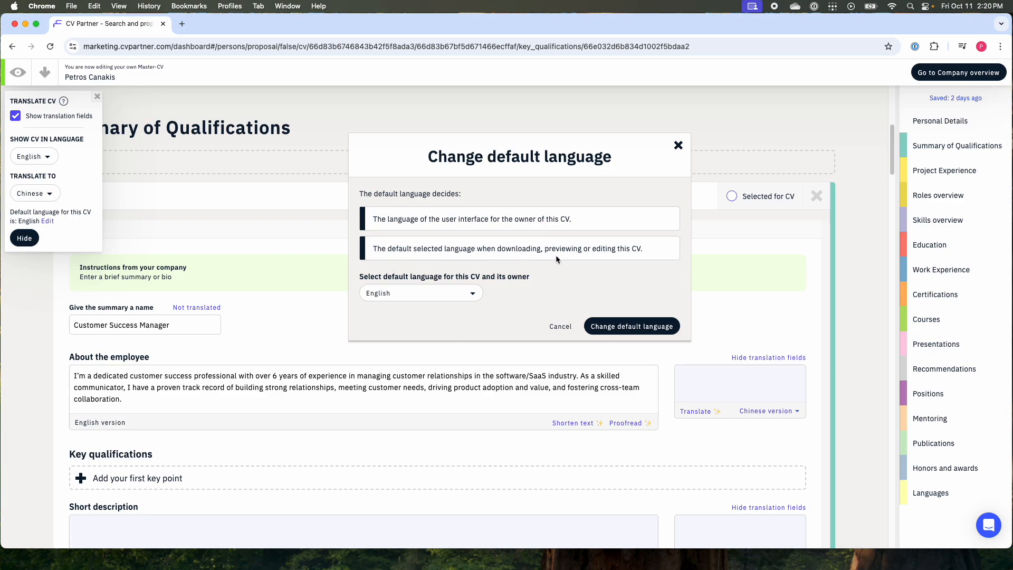
left_click(471, 294)
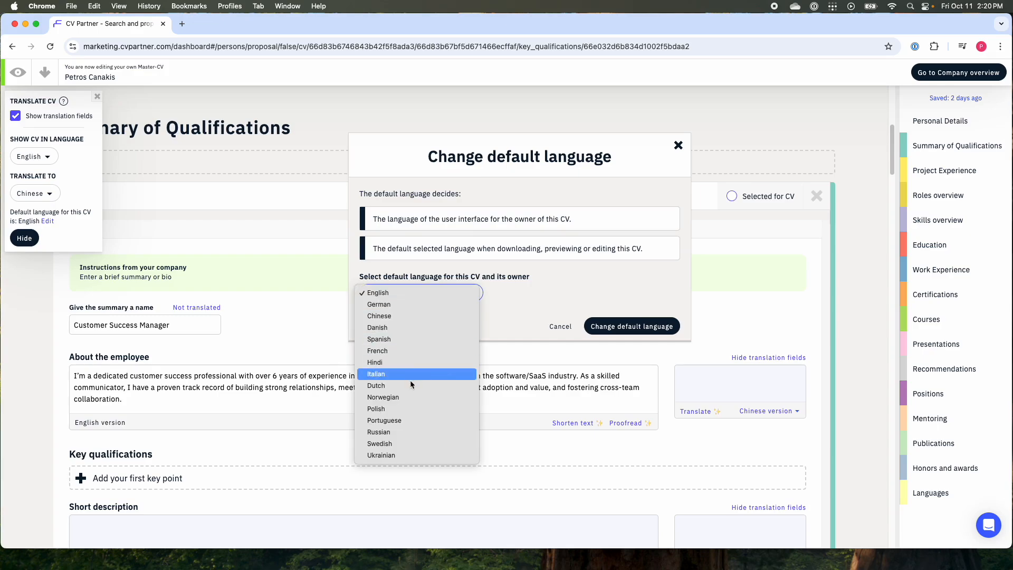
left_click(558, 329)
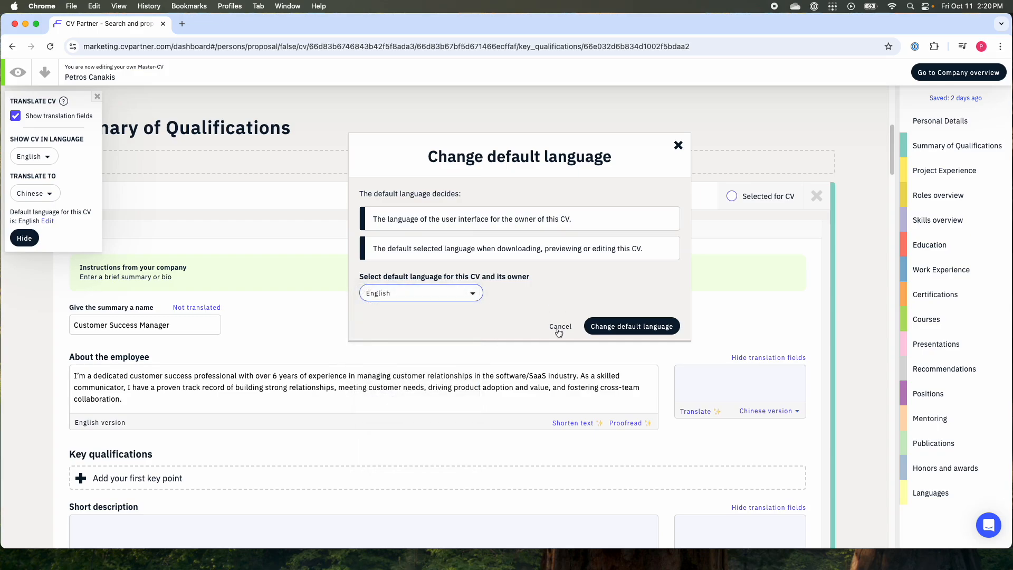
left_click(558, 328)
scroll(470, 303, "up", 6)
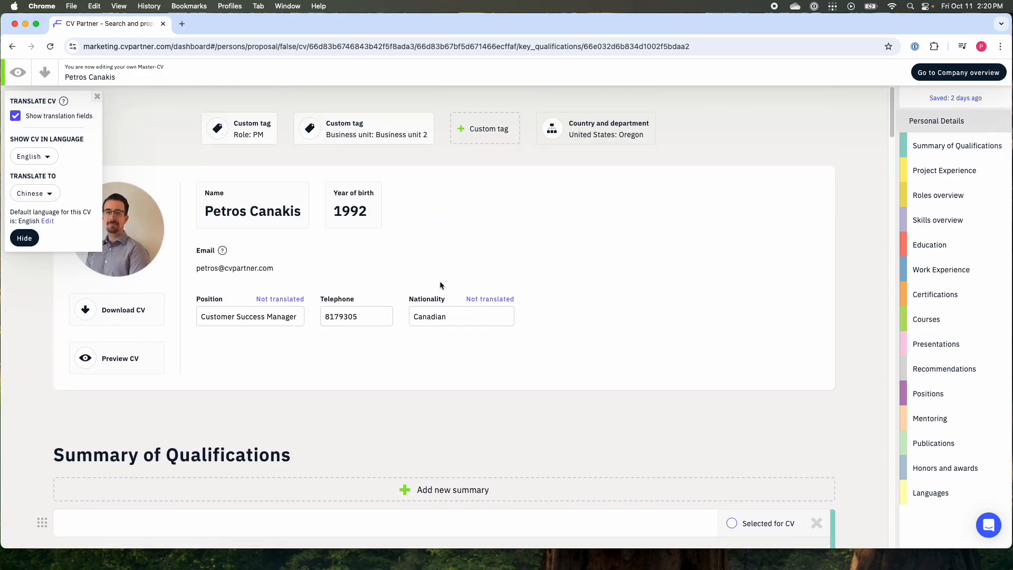
left_click(96, 98)
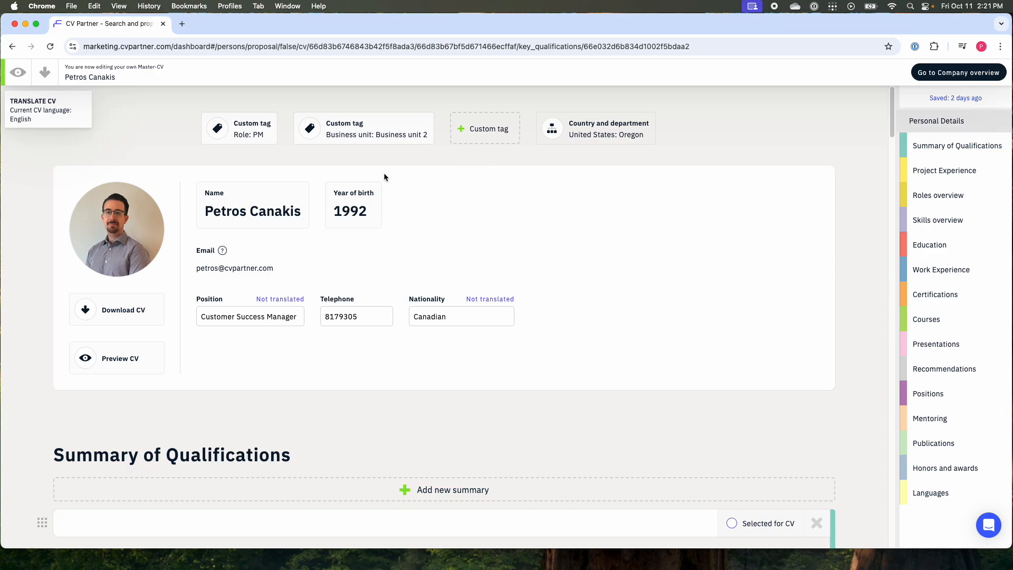
Step: Add a custom tag to the CV from the Teams category with the value Team 2
left_click(231, 137)
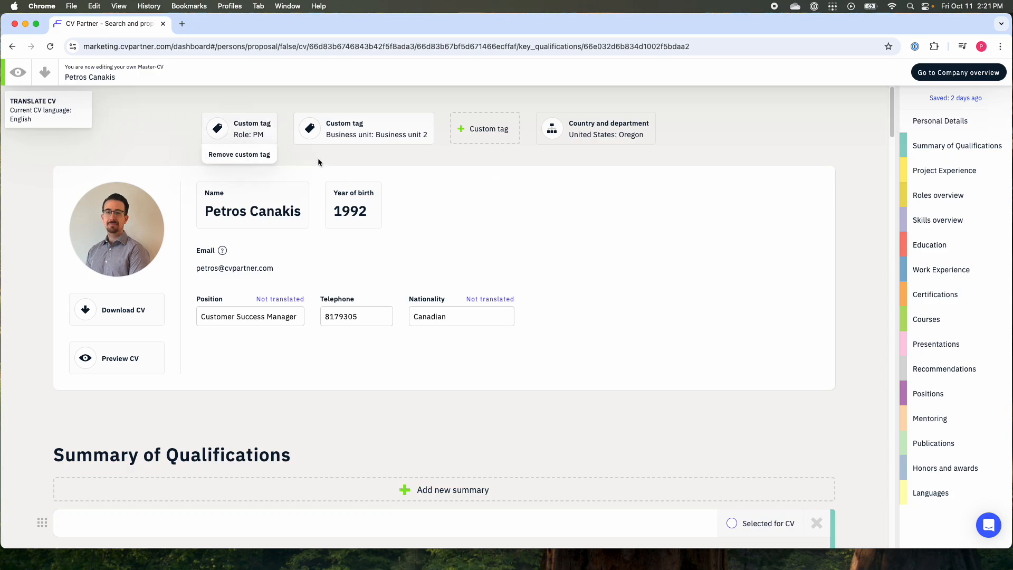
left_click(490, 131)
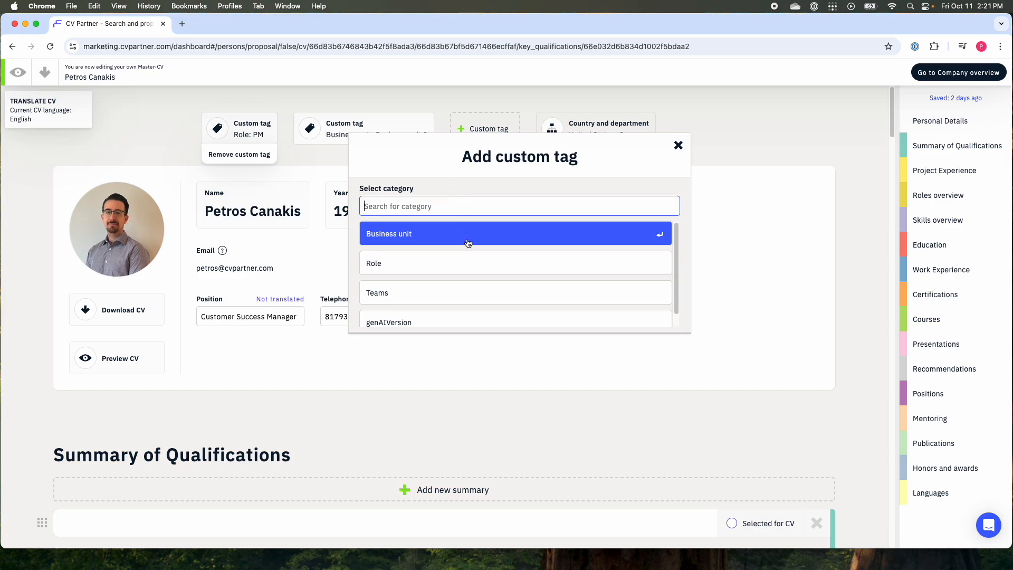
left_click(433, 210)
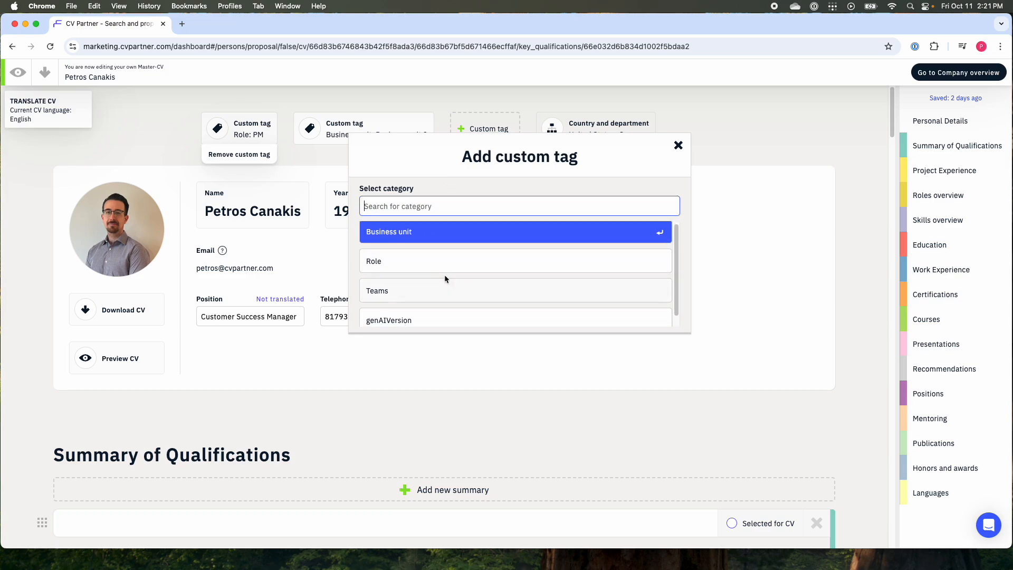
scroll(431, 260, "down", 1)
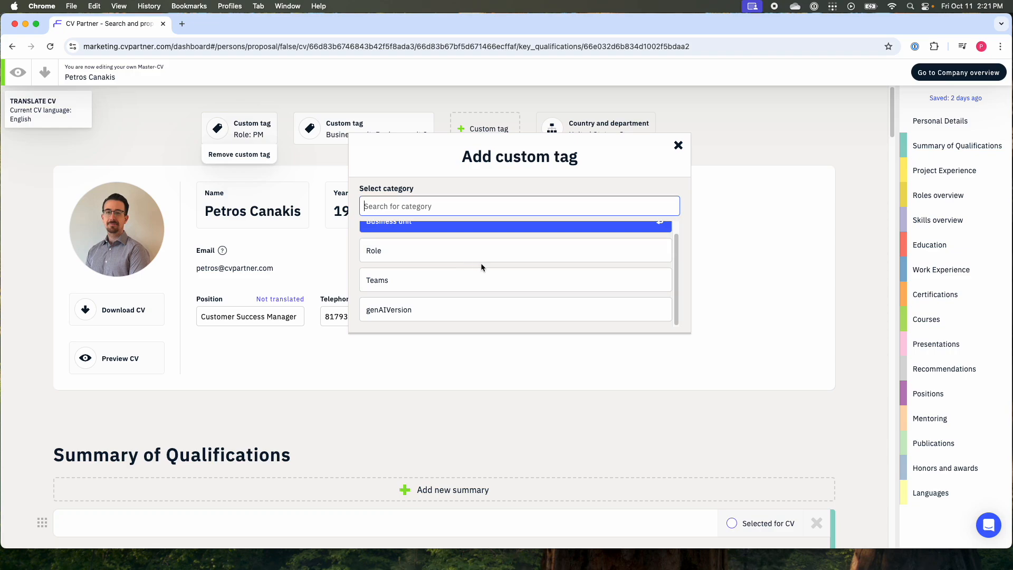
scroll(481, 266, "up", 1)
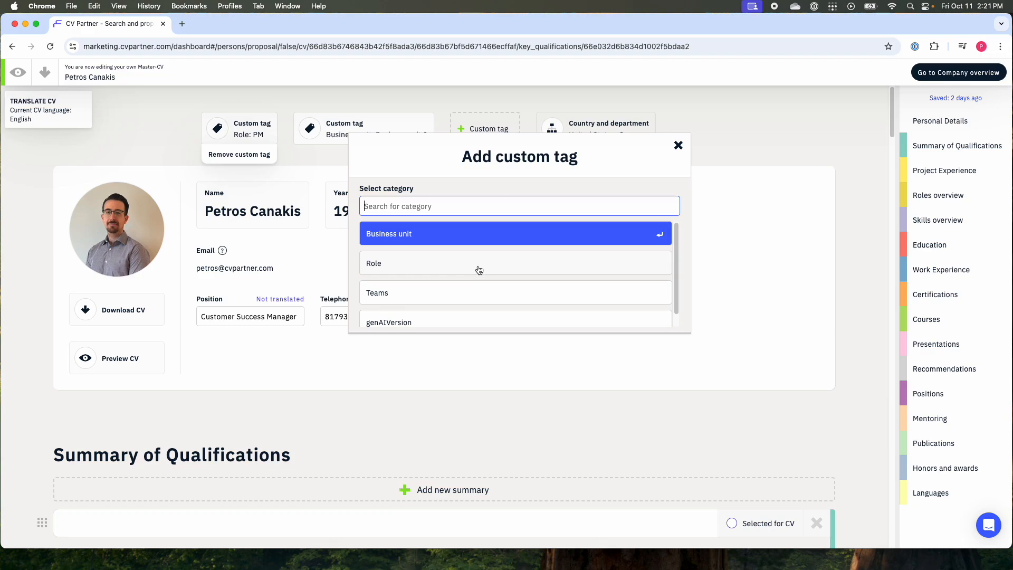
scroll(444, 248, "down", 1)
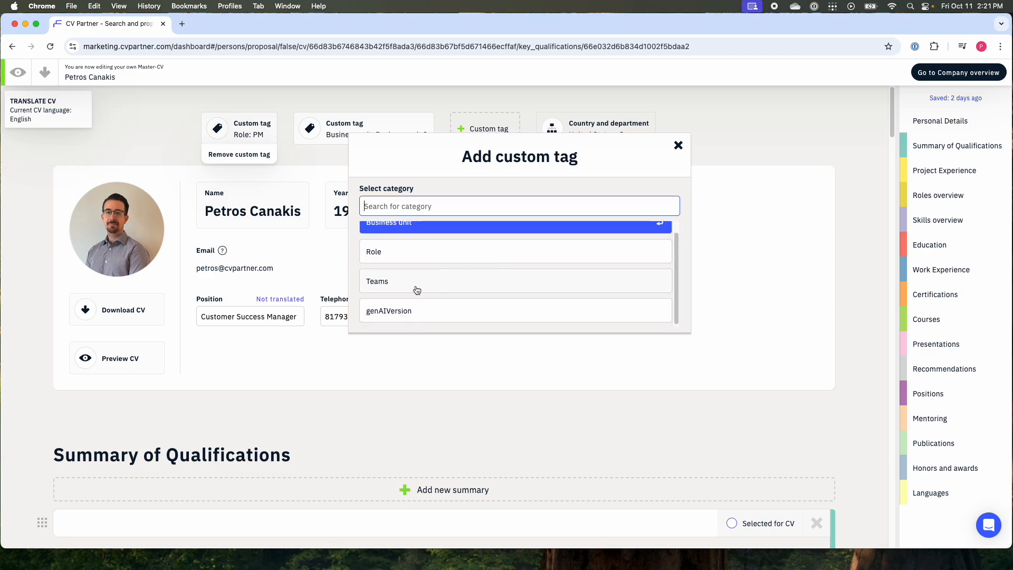
left_click(444, 282)
left_click(406, 267)
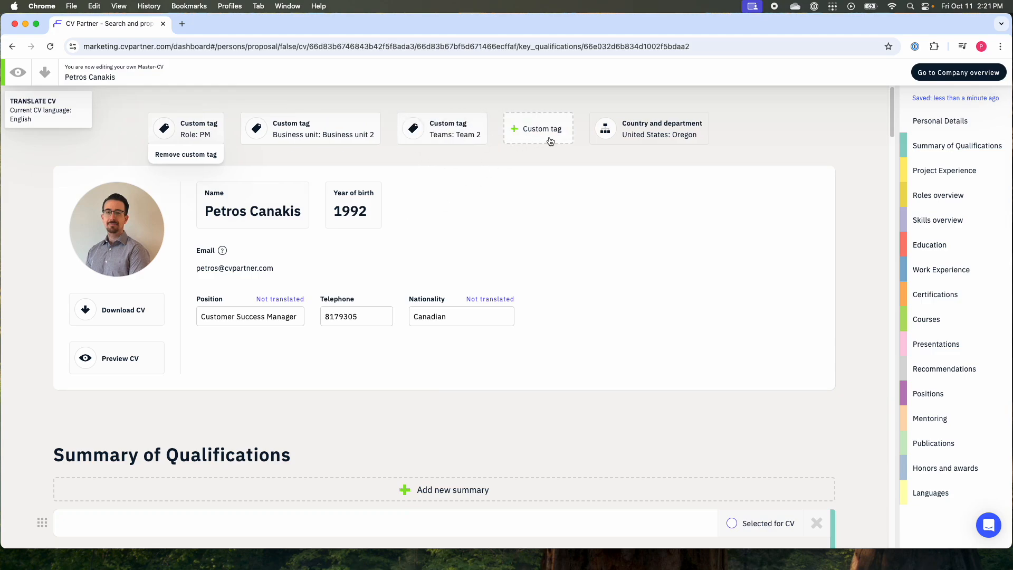
Step: Add a genAIVersion custom tag with the value 1.2 to the CV, and remove that tag again
left_click(544, 133)
scroll(456, 258, "down", 1)
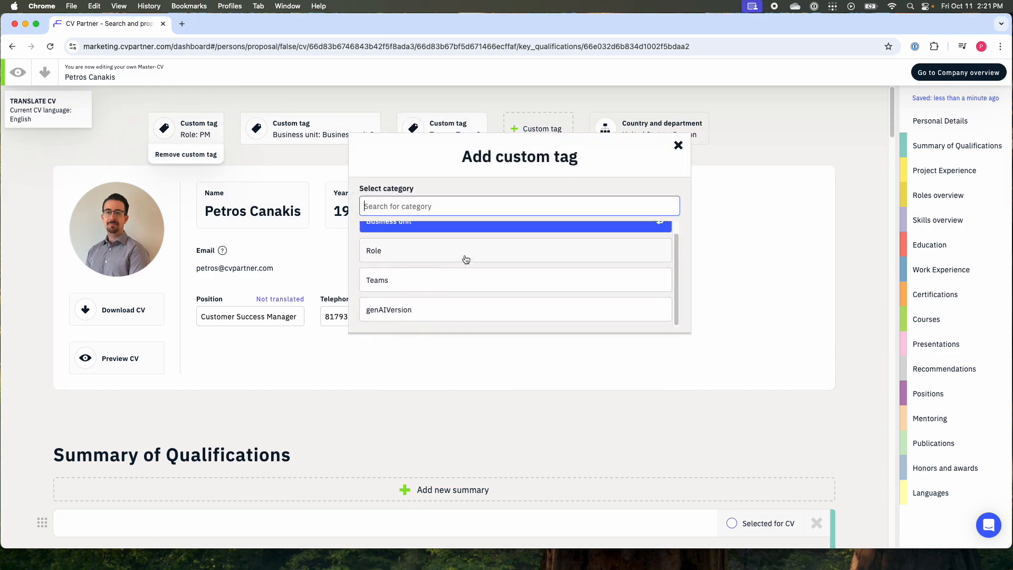
left_click(437, 311)
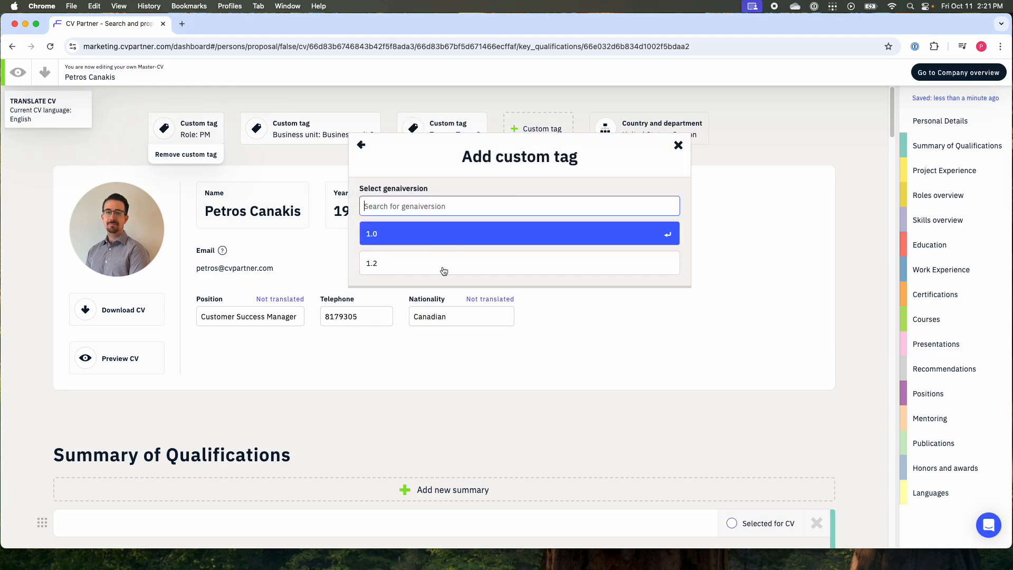
left_click(391, 268)
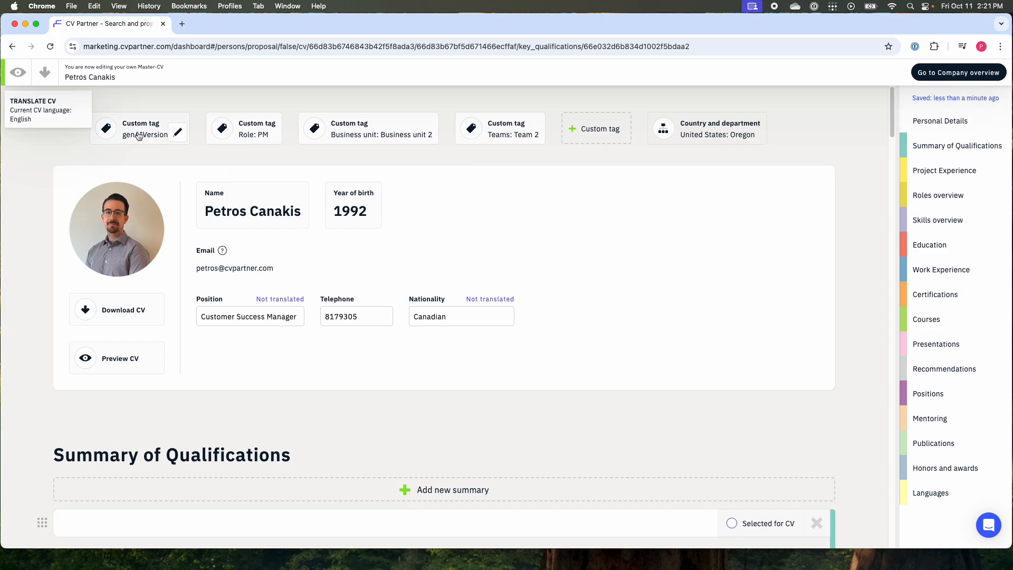
mouse_move(136, 133)
left_click(128, 161)
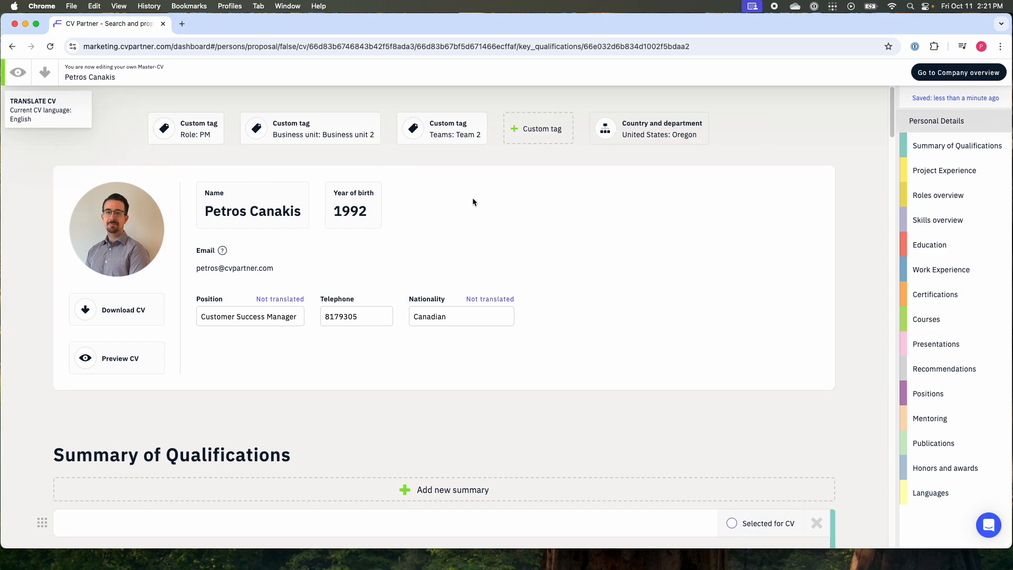
Step: Examine the personal details, including the email help note, position, telephone and nationality, and continue to the Summary of Qualifications
scroll(485, 177, "down", 1)
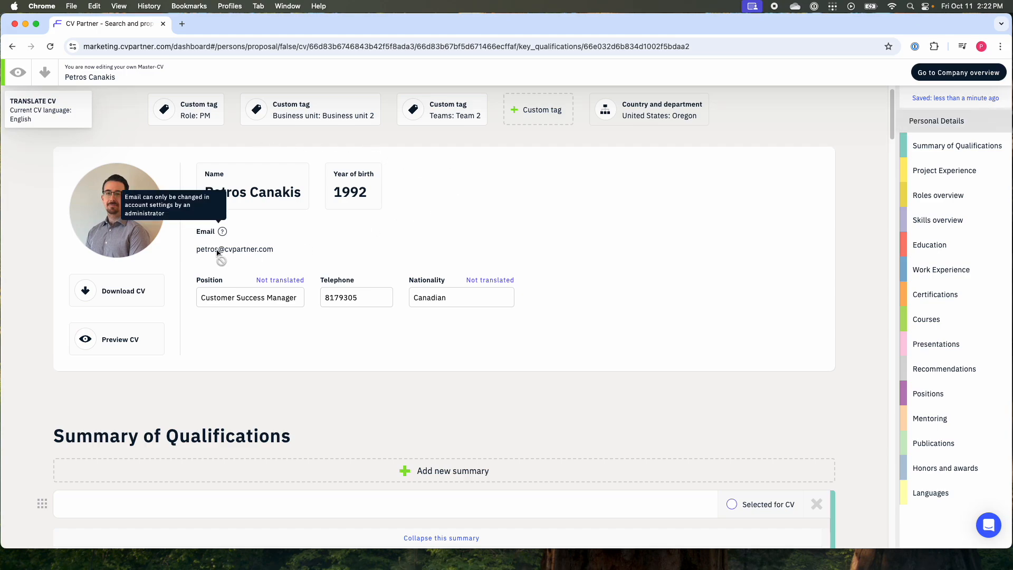
scroll(201, 254, "down", 1)
mouse_move(129, 228)
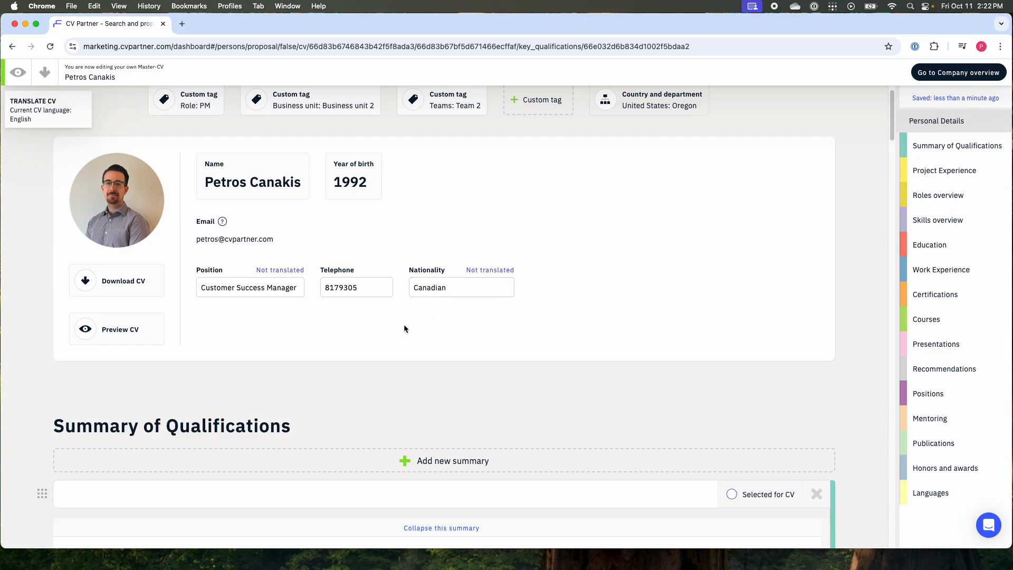
scroll(383, 321, "down", 1)
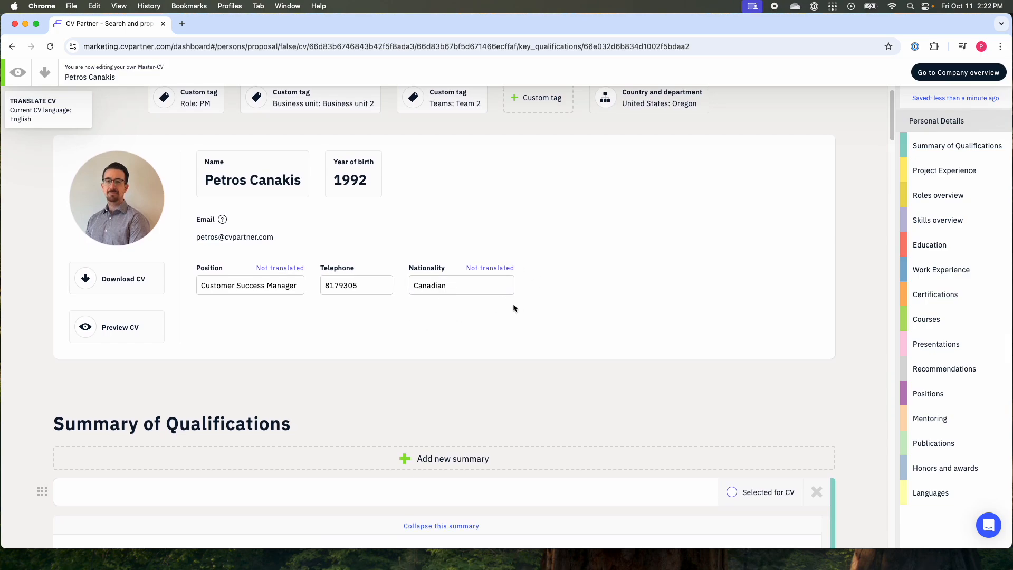
scroll(575, 283, "down", 2)
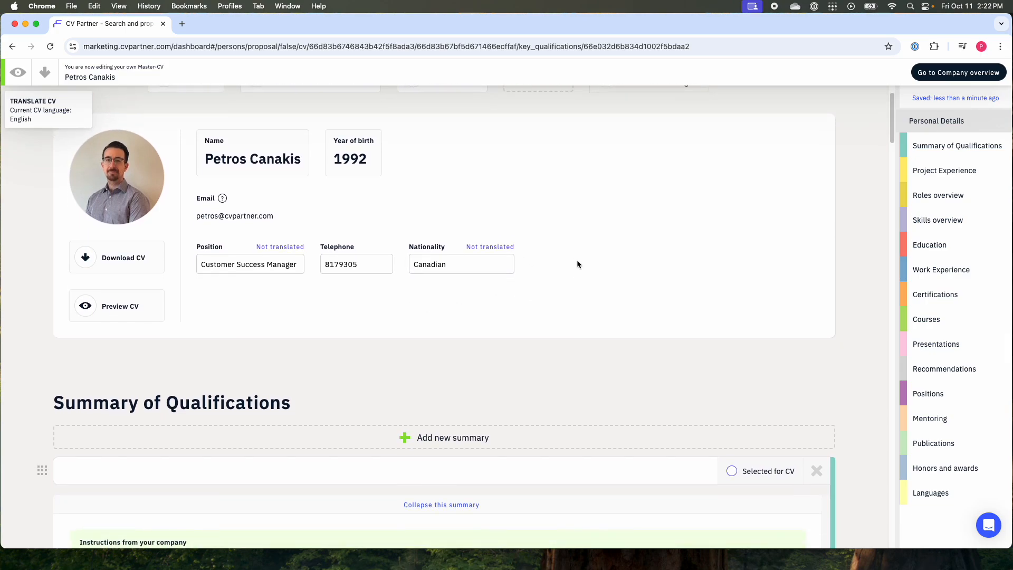
scroll(577, 261, "down", 5)
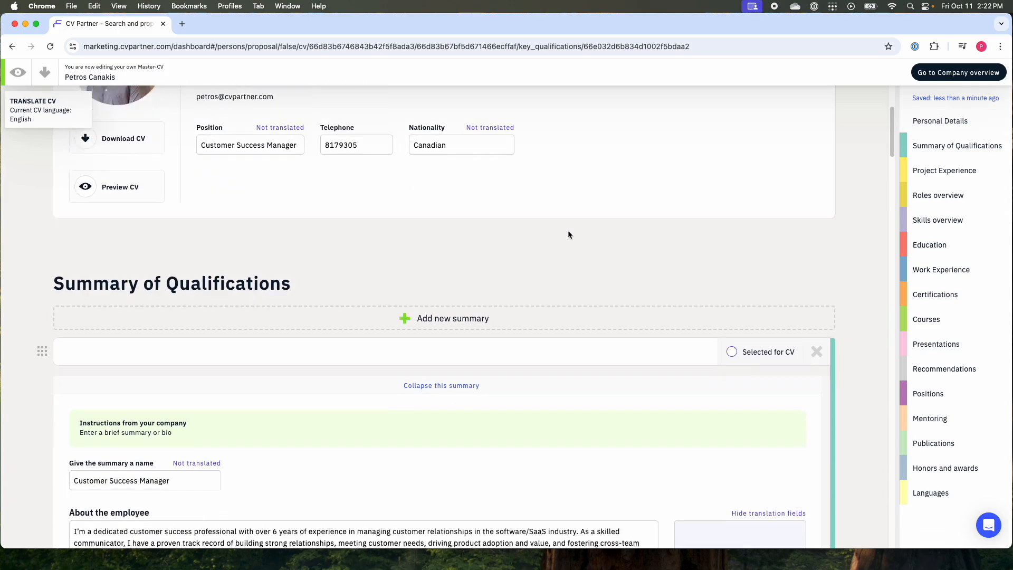
scroll(570, 221, "down", 4)
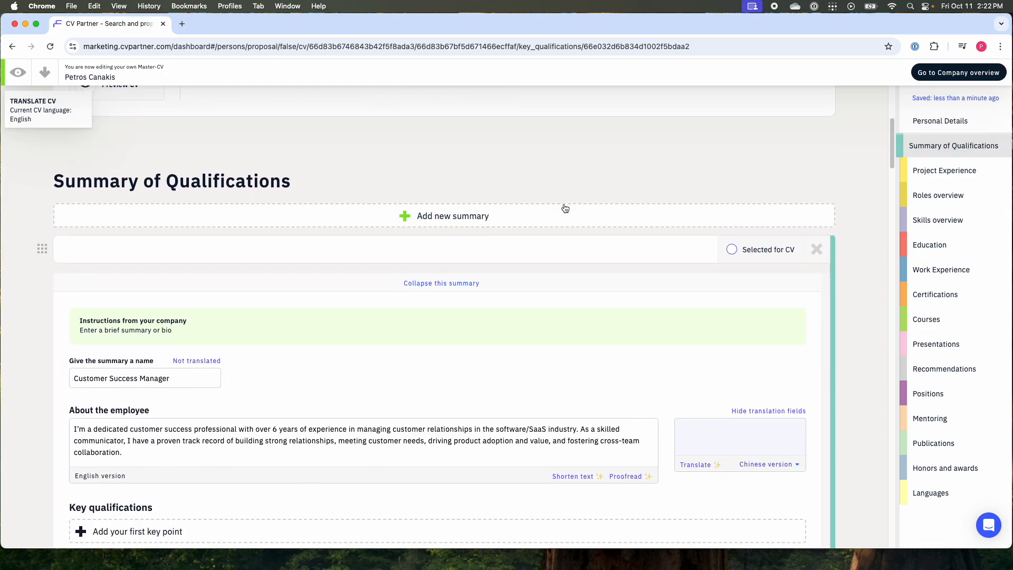
scroll(264, 211, "down", 3)
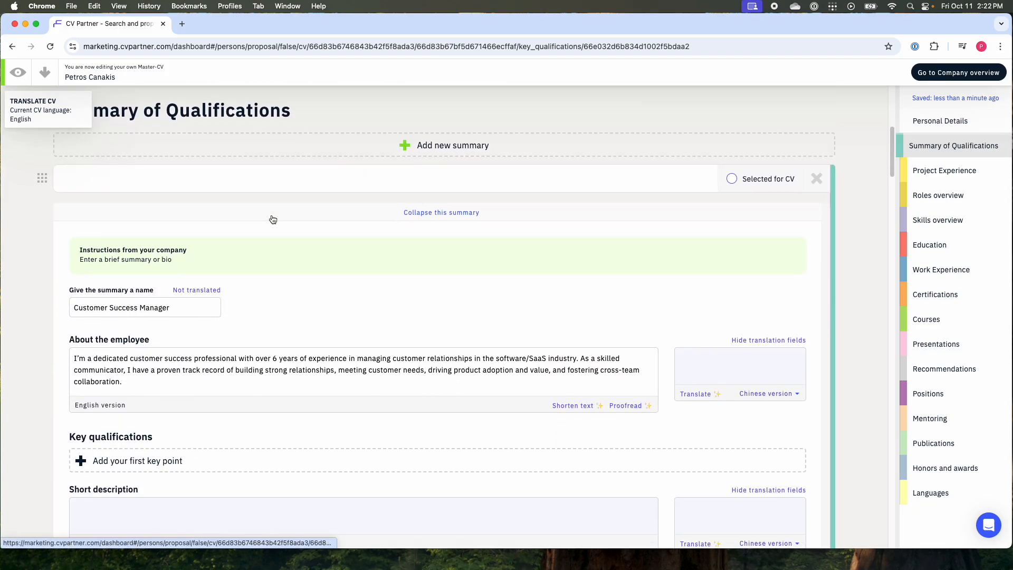
Step: Collapse the Customer Success Manager summary, then name the blank summary "Sales" and describe the employee as "Sales Sales Sales"
left_click(325, 219)
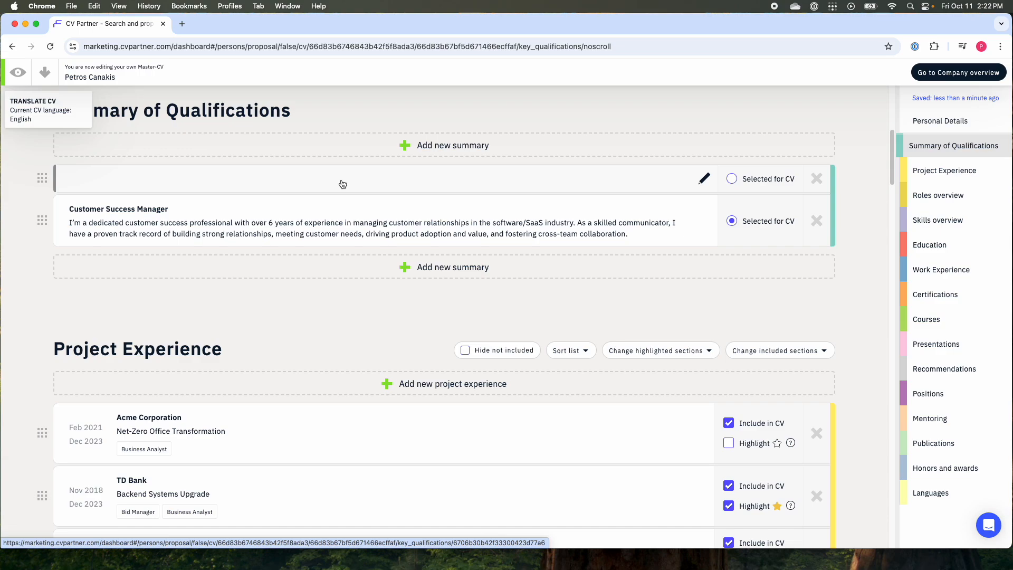
scroll(342, 184, "up", 1)
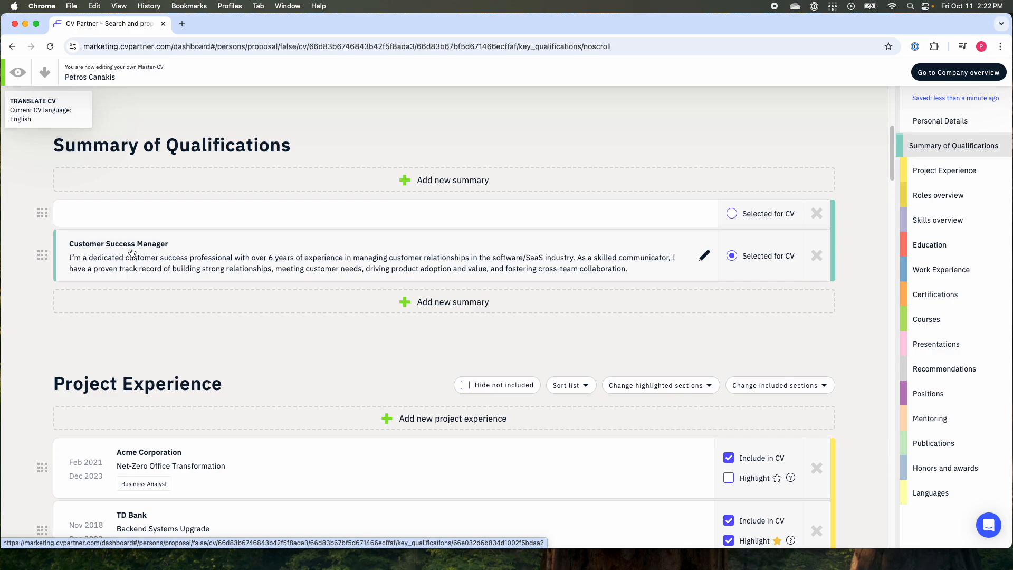
left_click(332, 221)
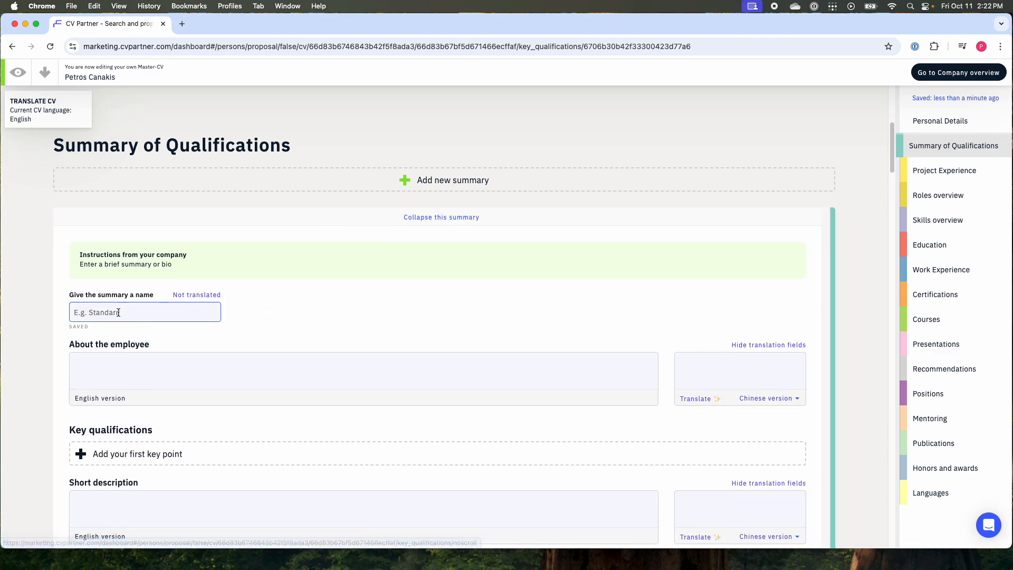
type("Sales")
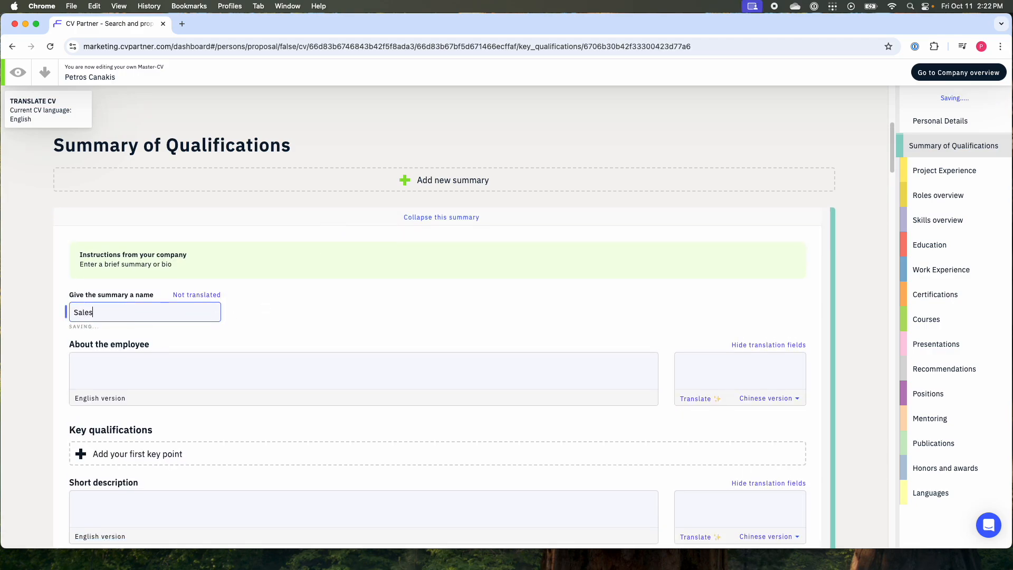
left_click(148, 375)
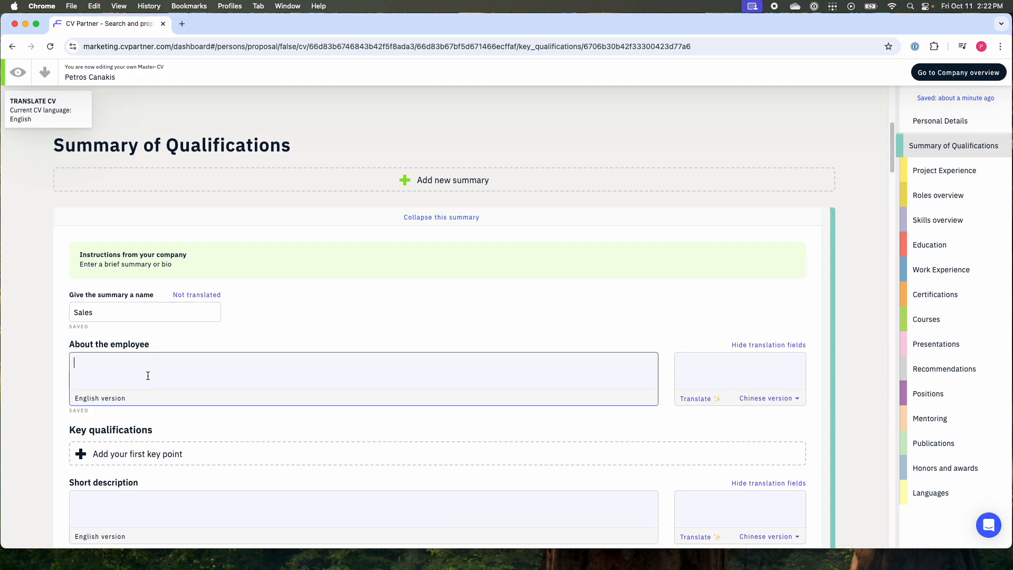
type("Sales ")
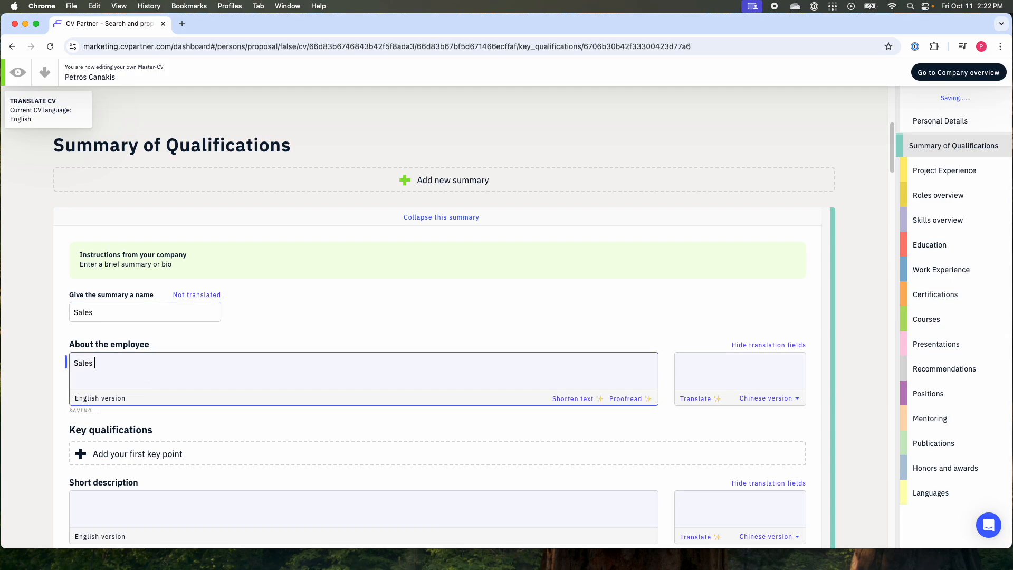
type("Sales Sales")
scroll(157, 391, "down", 2)
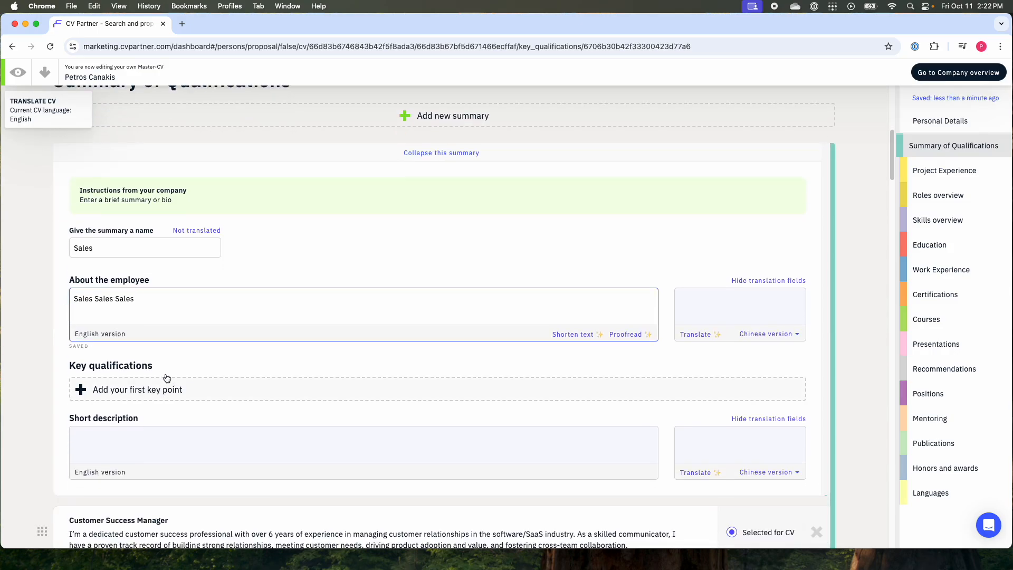
Step: Leave the short description empty, collapse the Sales summary and make it the one selected for the CV
left_click(114, 438)
scroll(229, 372, "down", 1)
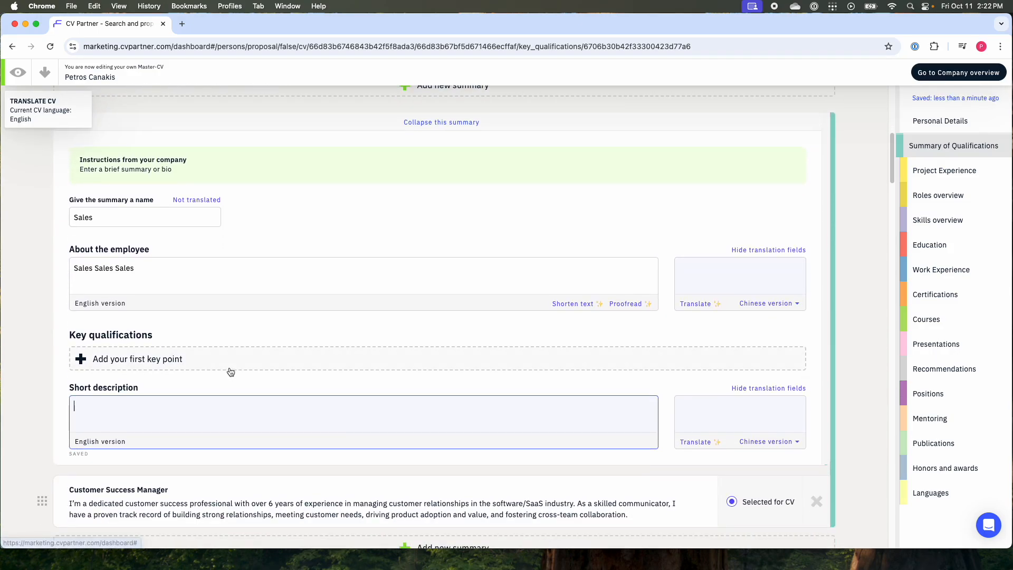
scroll(222, 352, "down", 1)
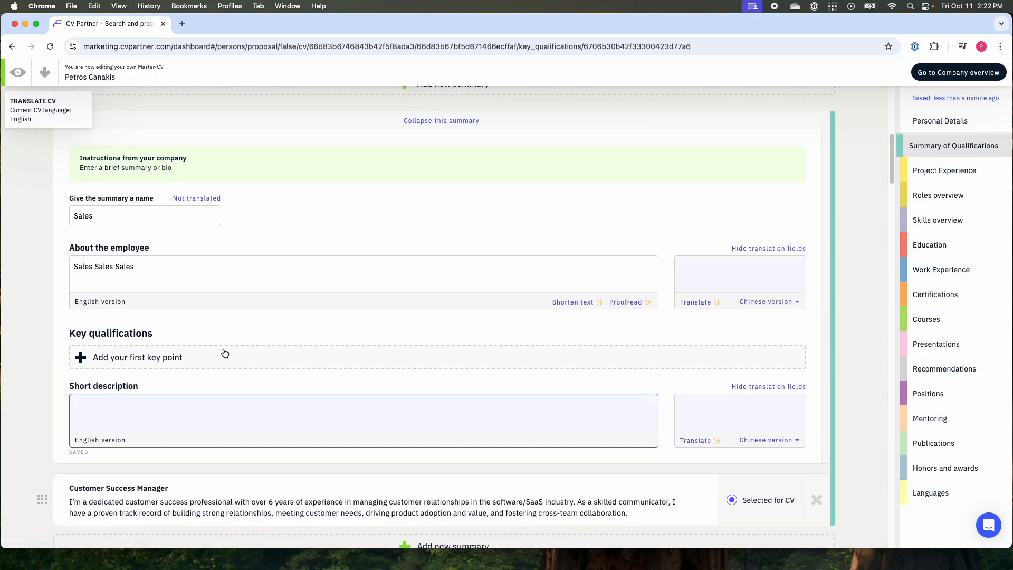
scroll(225, 352, "up", 3)
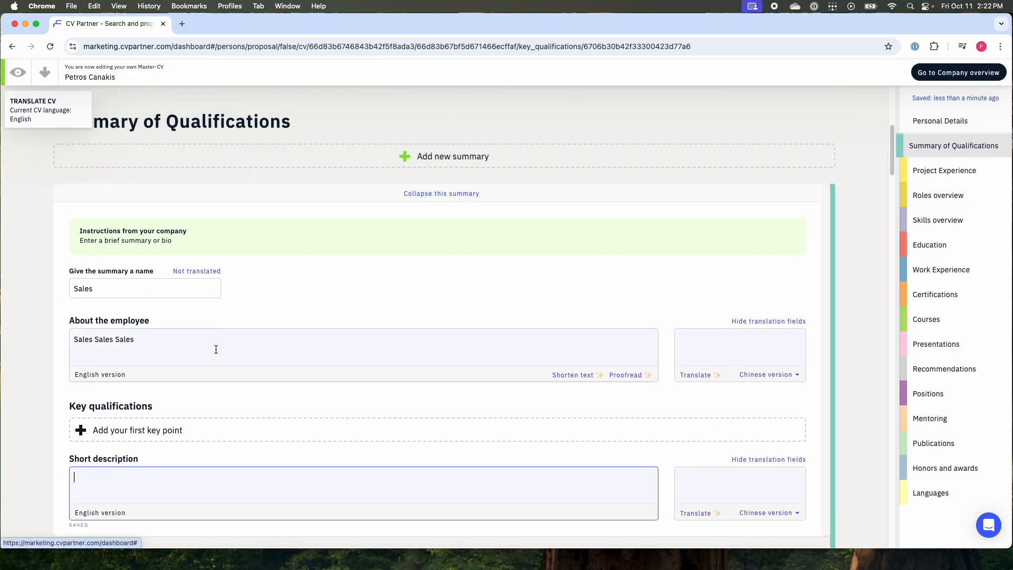
left_click(407, 194)
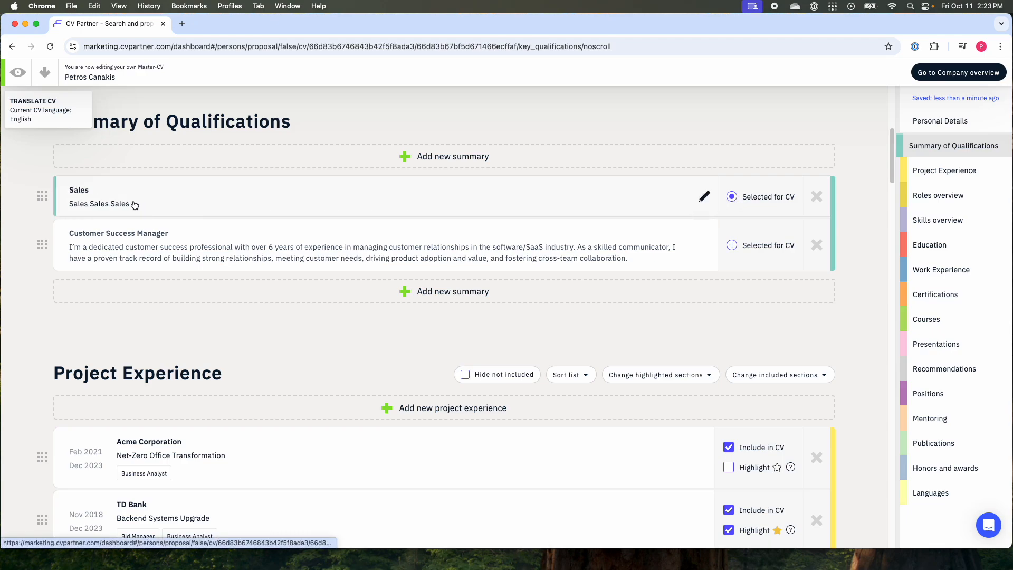
scroll(124, 214, "up", 2)
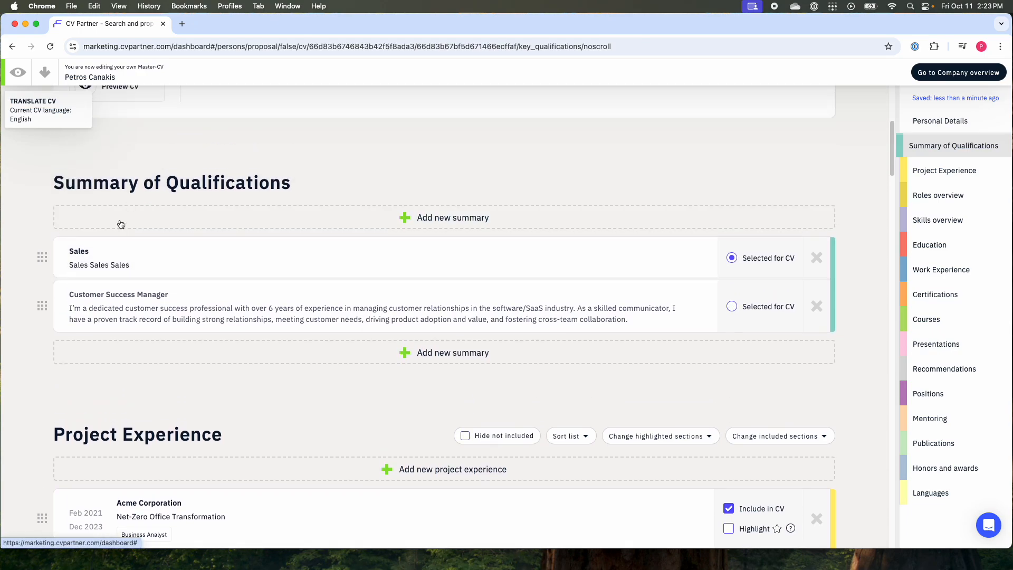
Step: Make the Customer Success Manager summary the one selected for the CV and delete the Sales summary
left_click(743, 307)
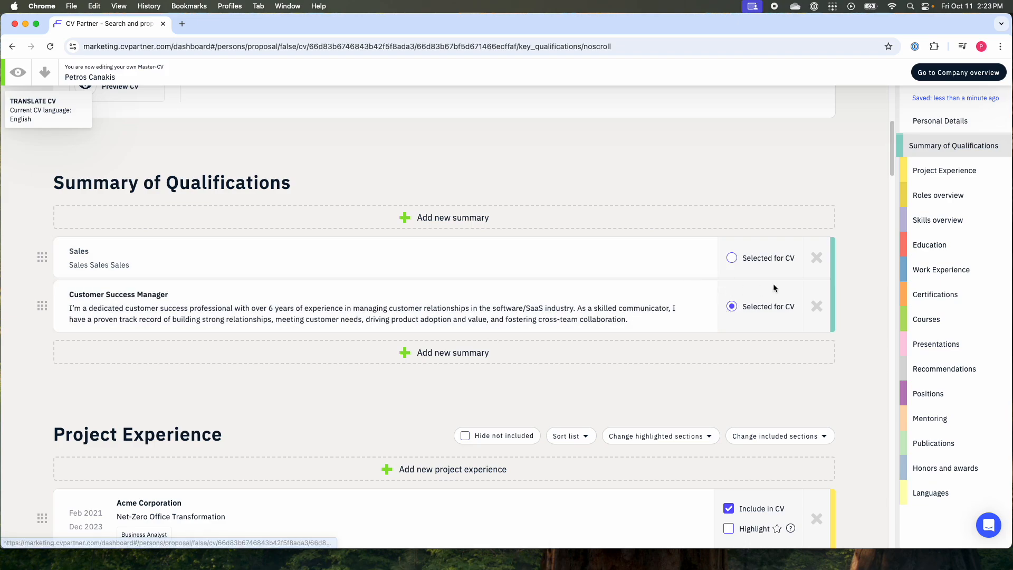
left_click(817, 257)
left_click(719, 268)
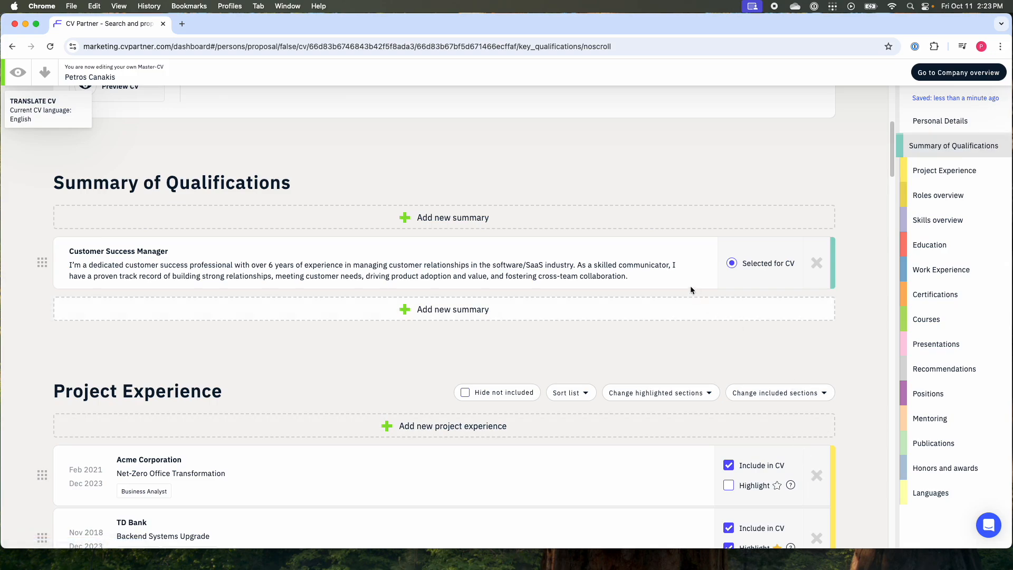
left_click(818, 263)
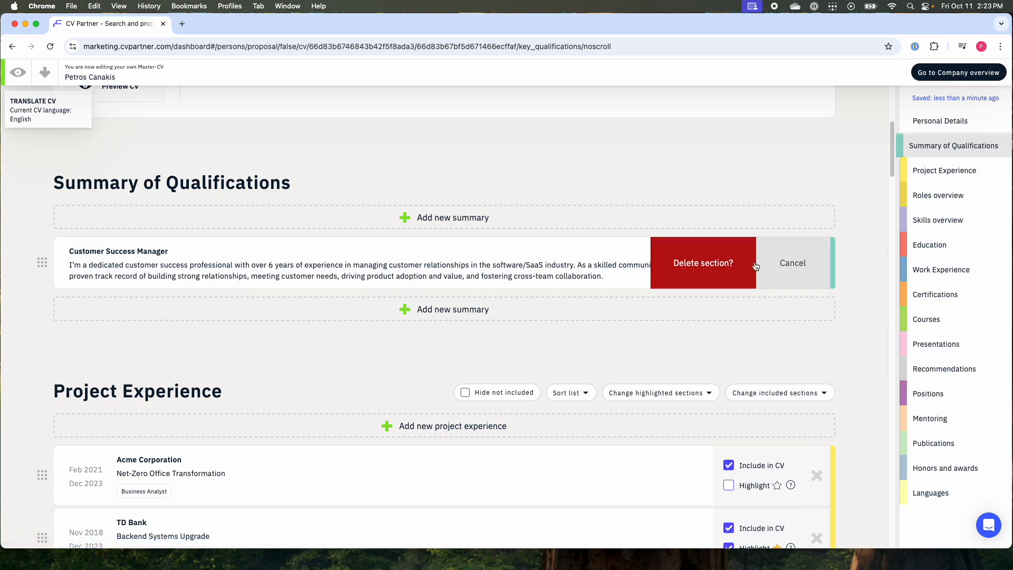
left_click(814, 276)
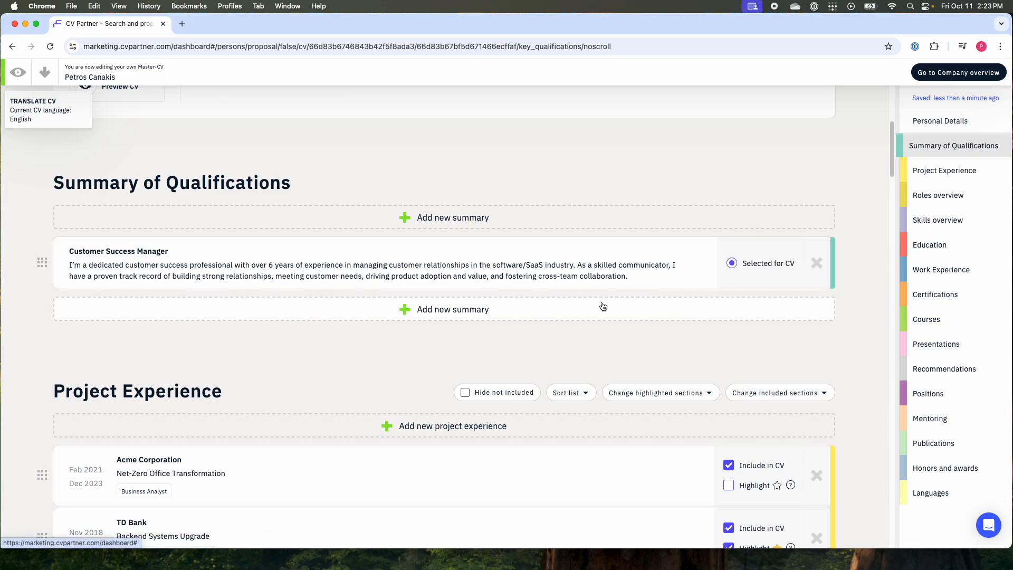
Step: Exclude the Buildings LA. LTD project from the CV with non-included projects hidden, and restore both settings
scroll(614, 283, "down", 1)
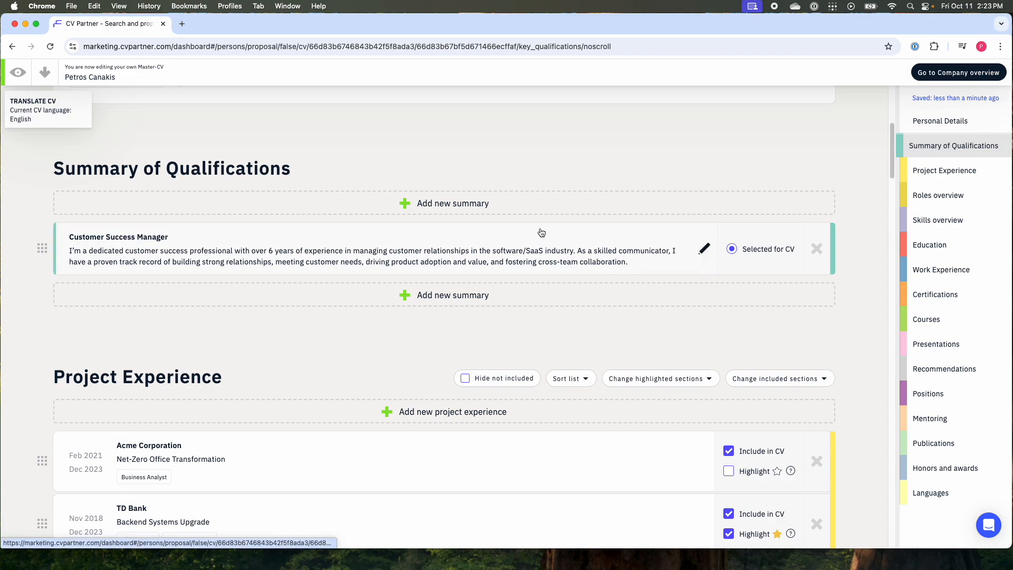
scroll(538, 232, "down", 3)
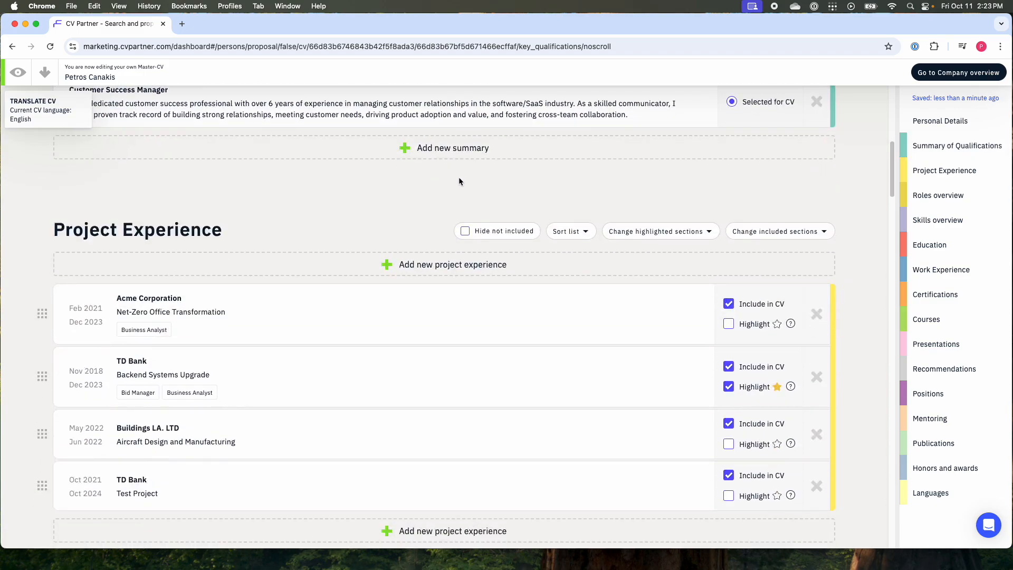
scroll(290, 192, "down", 1)
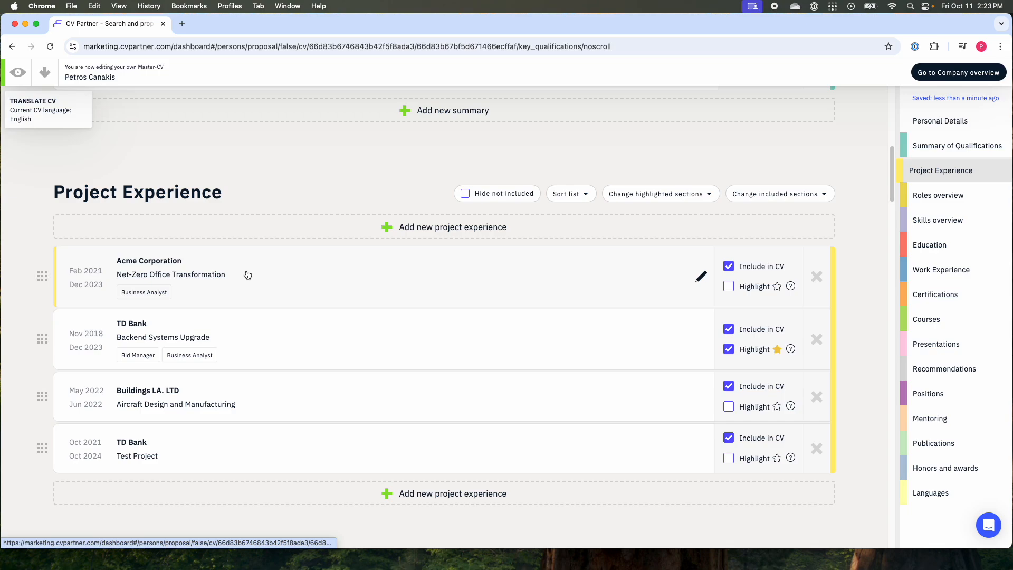
scroll(247, 275, "down", 1)
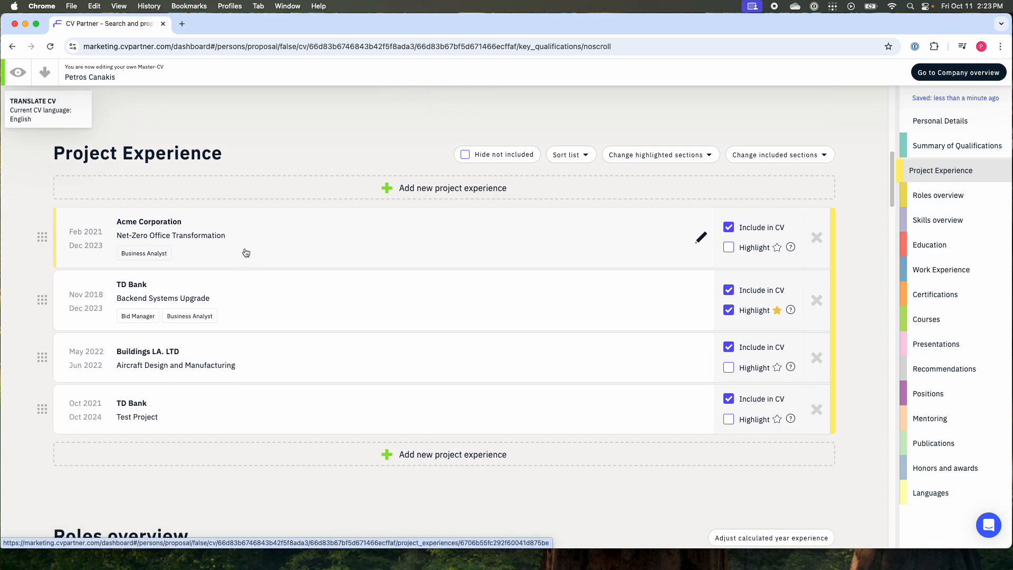
scroll(247, 251, "down", 1)
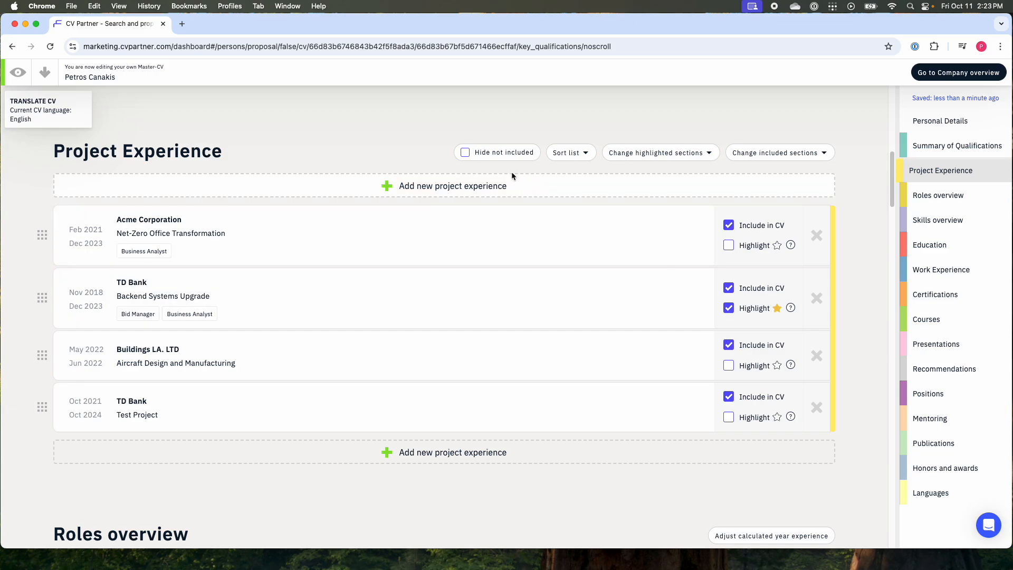
left_click(729, 345)
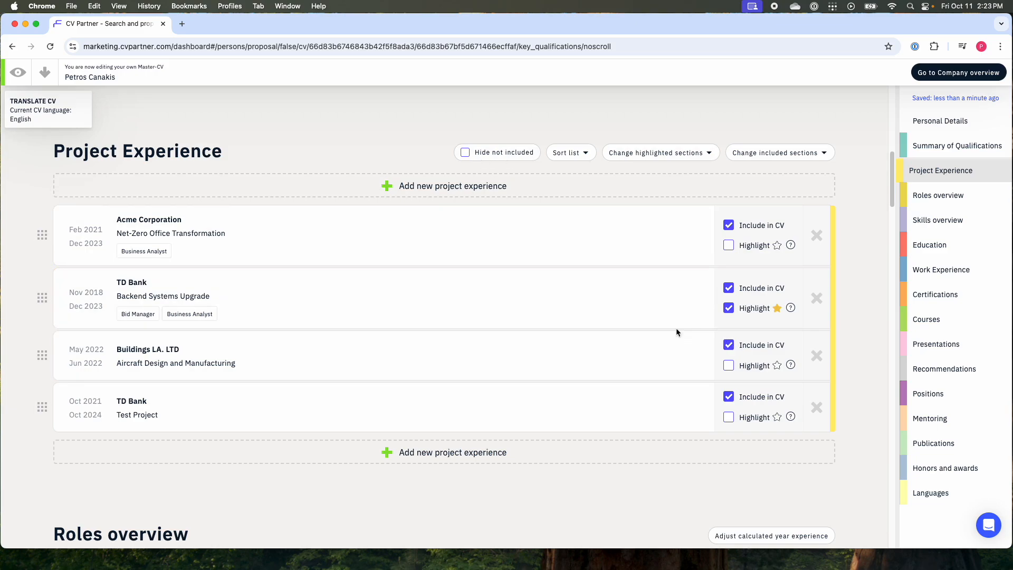
left_click(465, 153)
left_click(465, 152)
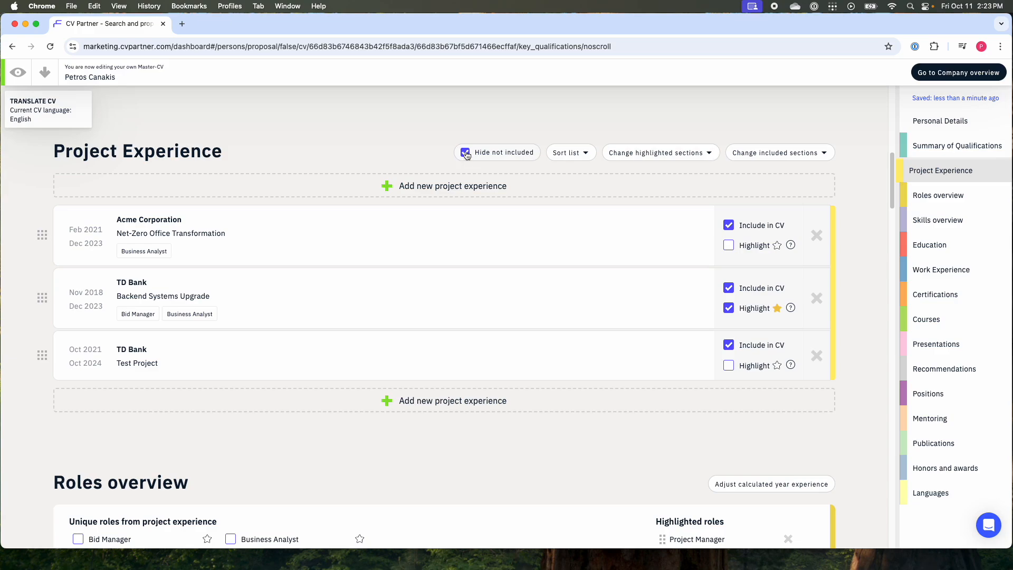
left_click(728, 346)
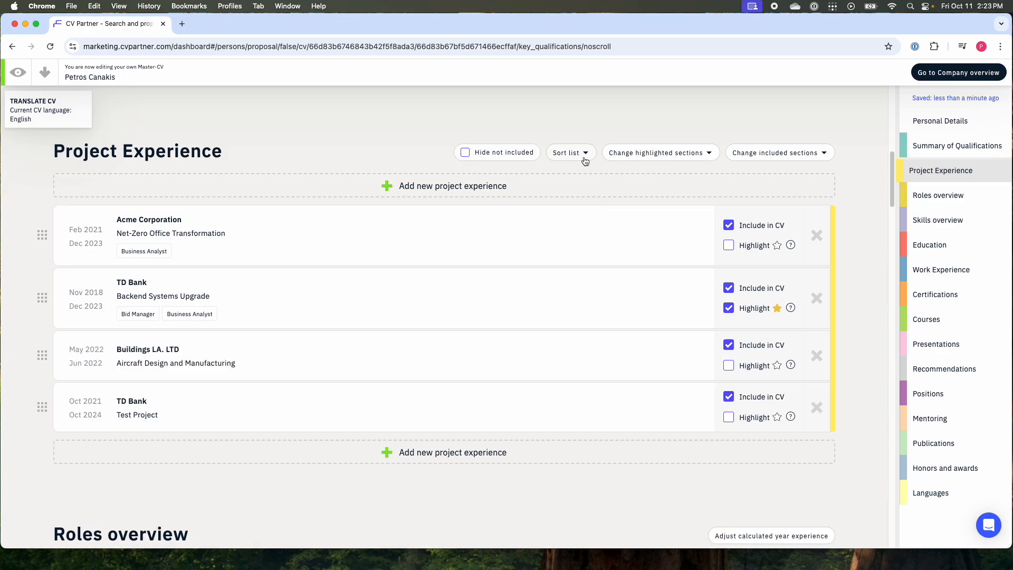
Step: Review the sorting options and the options for changing highlighted sections in Project Experience
left_click(568, 153)
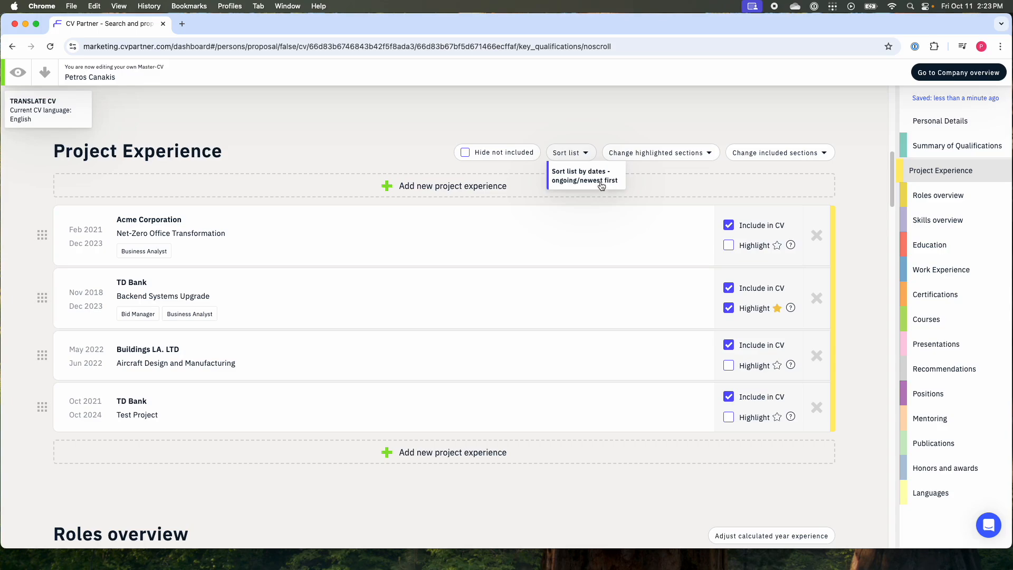
left_click(681, 155)
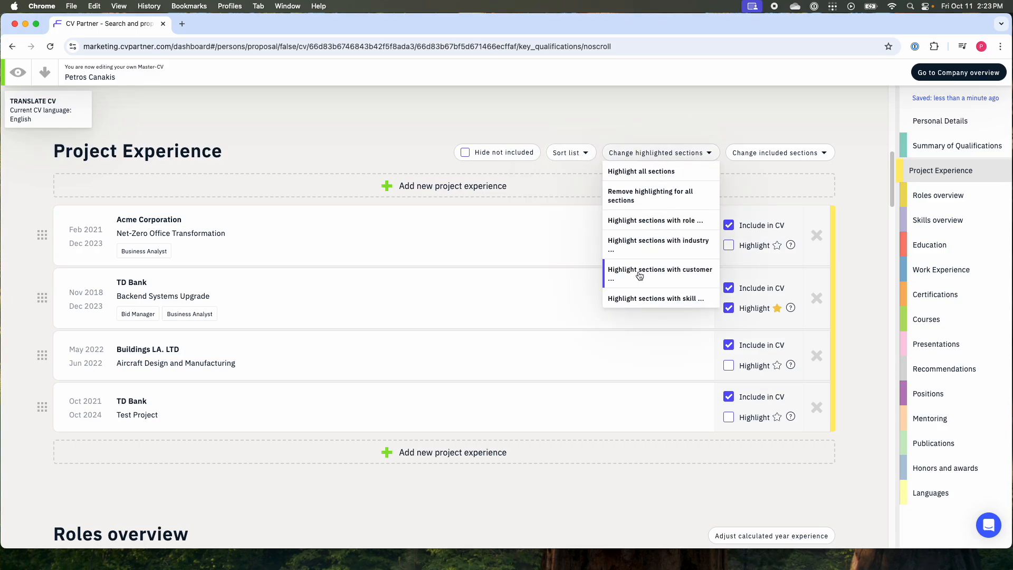
left_click(669, 155)
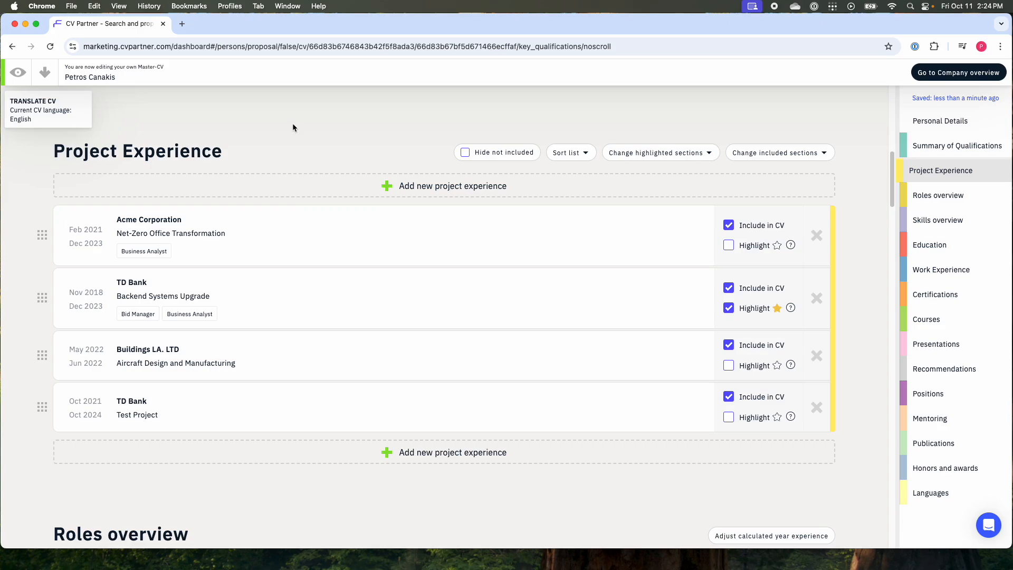
Step: Expand the Acme Corporation project experience, examine its details and descriptions, and collapse it again
left_click(406, 224)
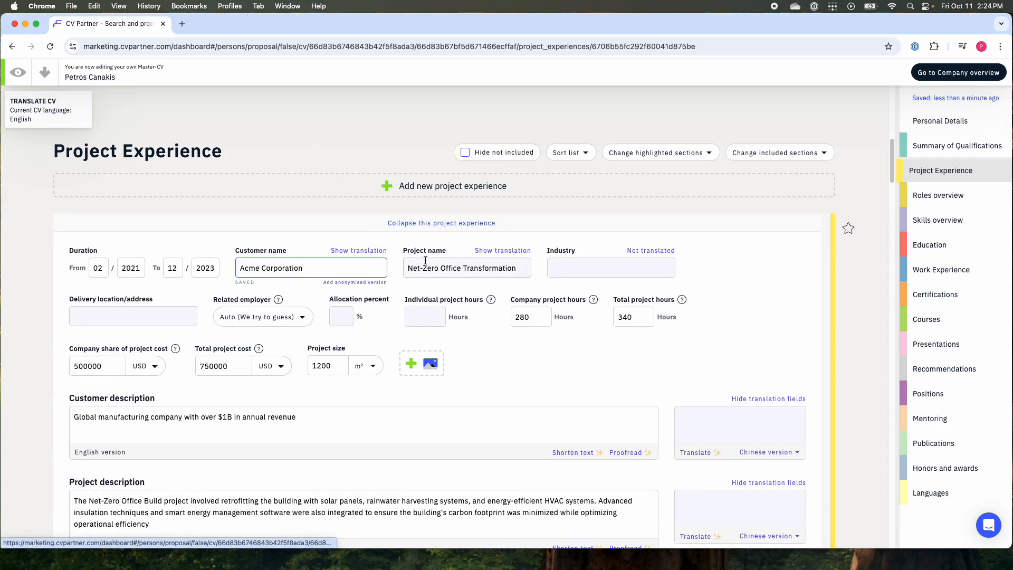
scroll(361, 375, "down", 2)
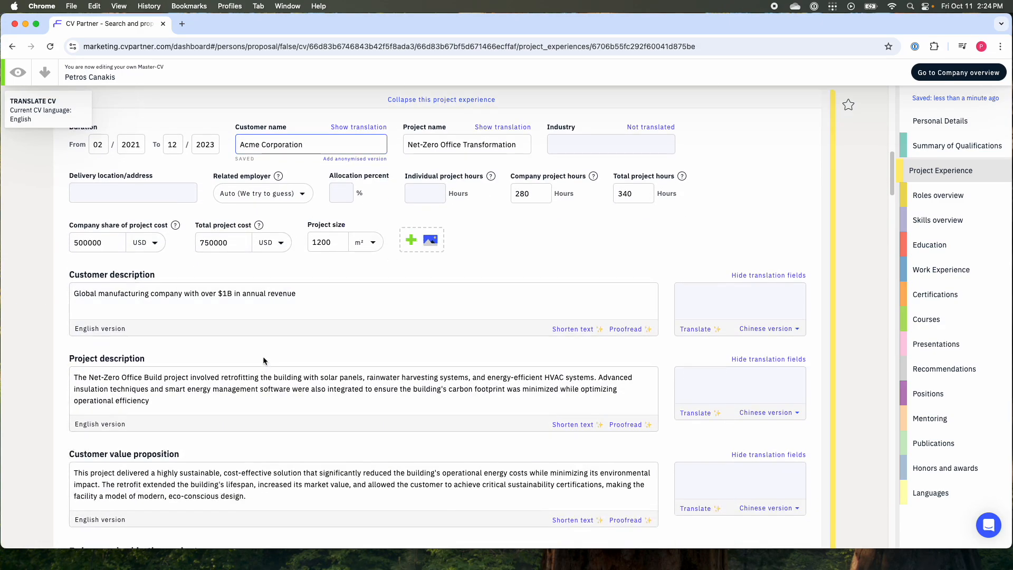
scroll(323, 270, "up", 1)
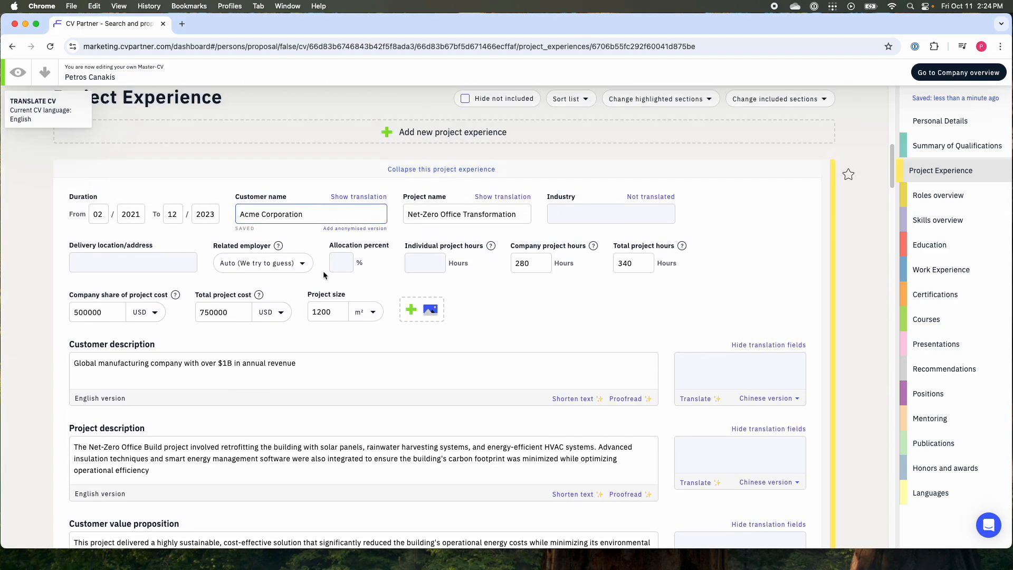
left_click(441, 169)
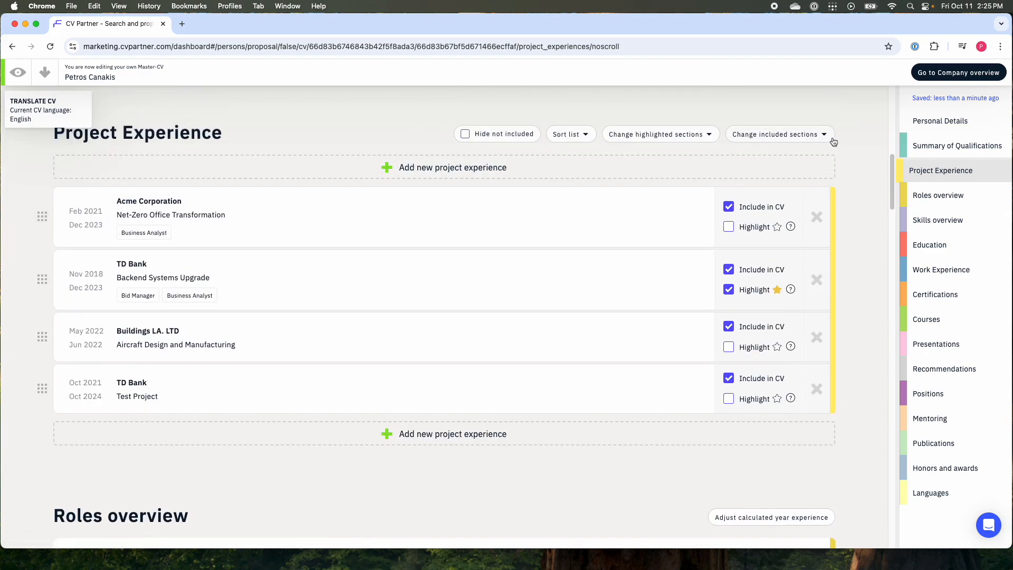
Step: Exclude all project experience sections from the CV and include them all again
left_click(825, 136)
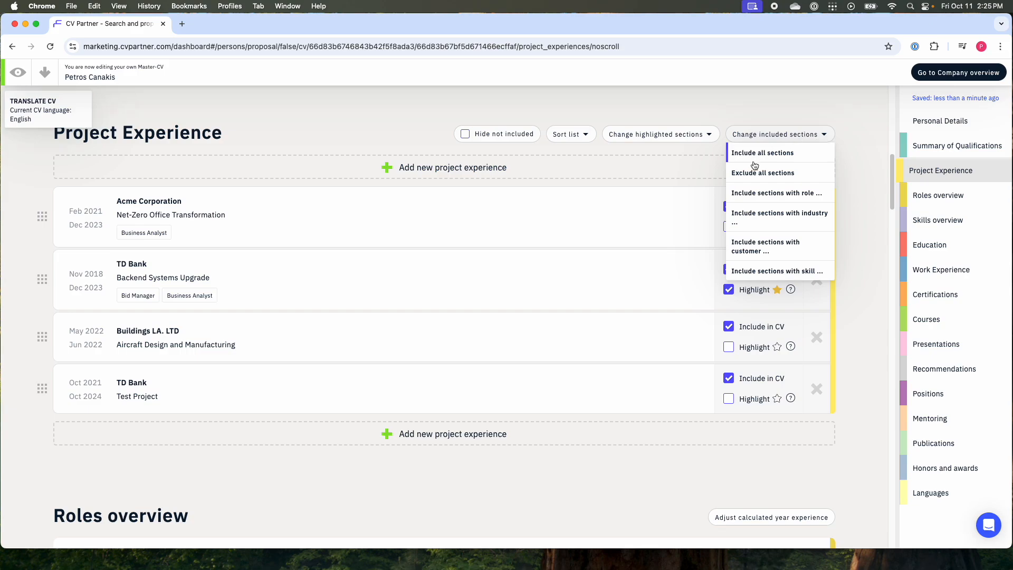
left_click(762, 178)
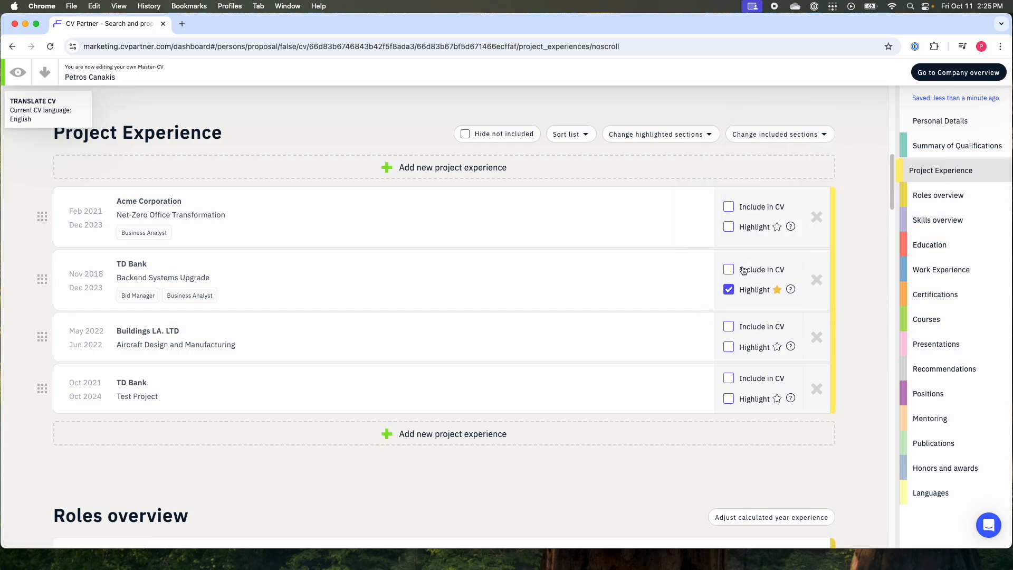
left_click(786, 139)
left_click(756, 155)
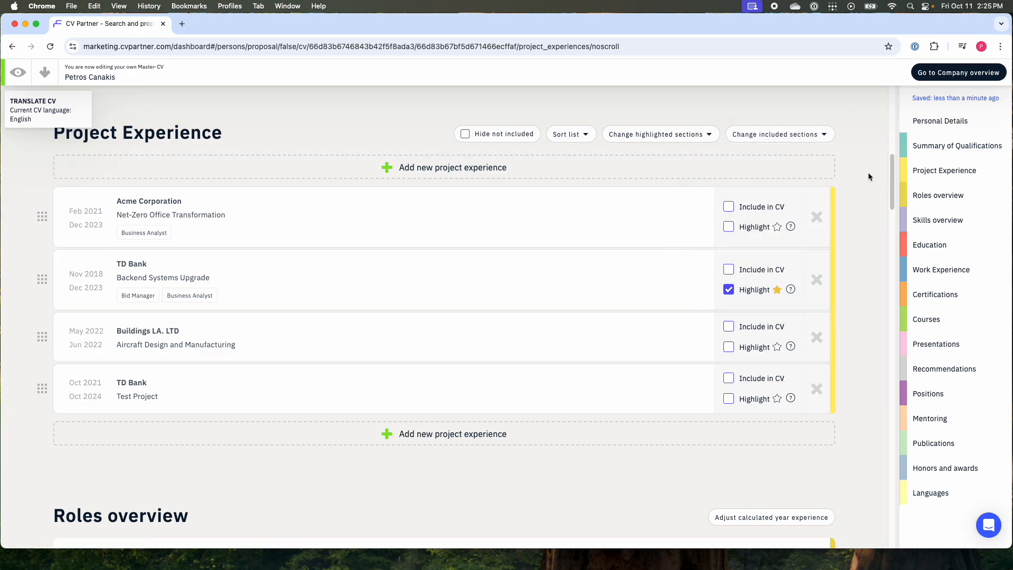
left_click(807, 139)
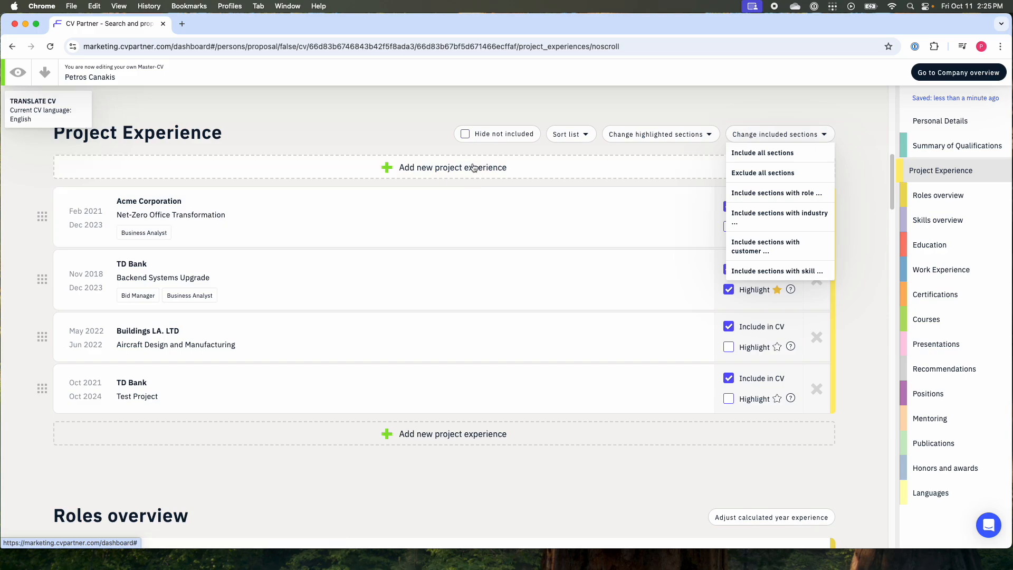
Step: Add a new blank project experience to the CV and look over its fields
left_click(412, 184)
left_click(810, 134)
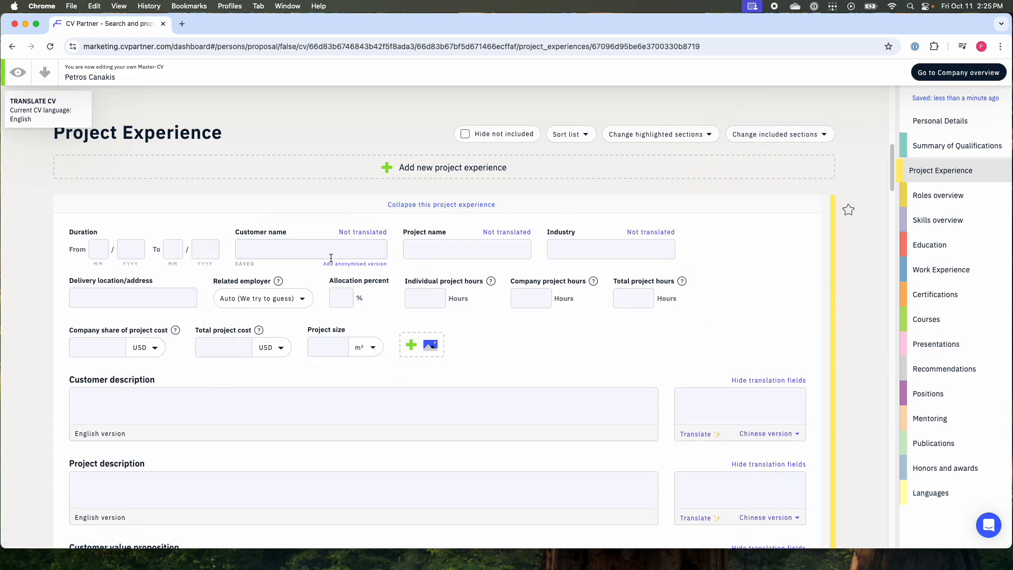
scroll(248, 261, "down", 2)
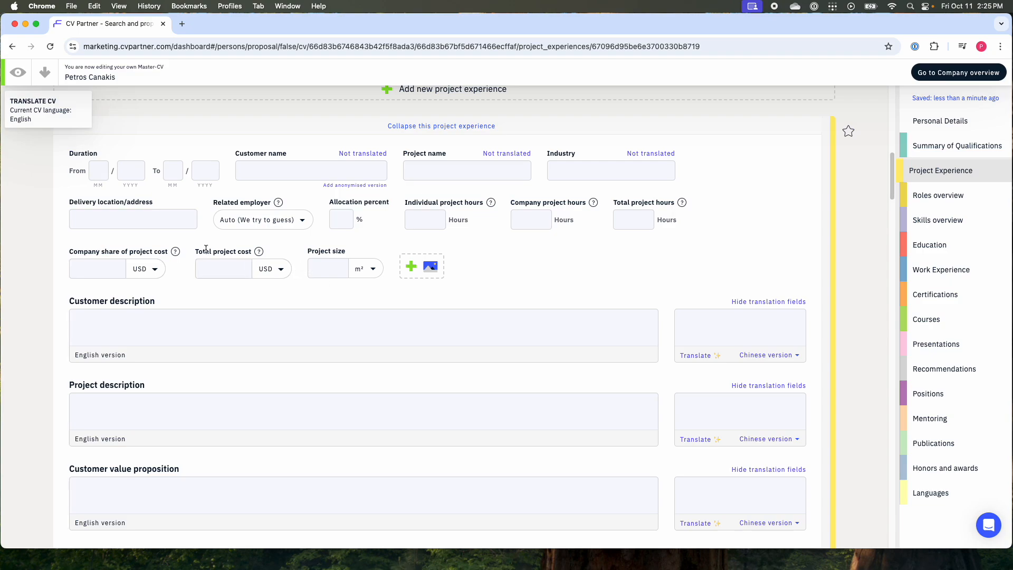
scroll(191, 245, "up", 1)
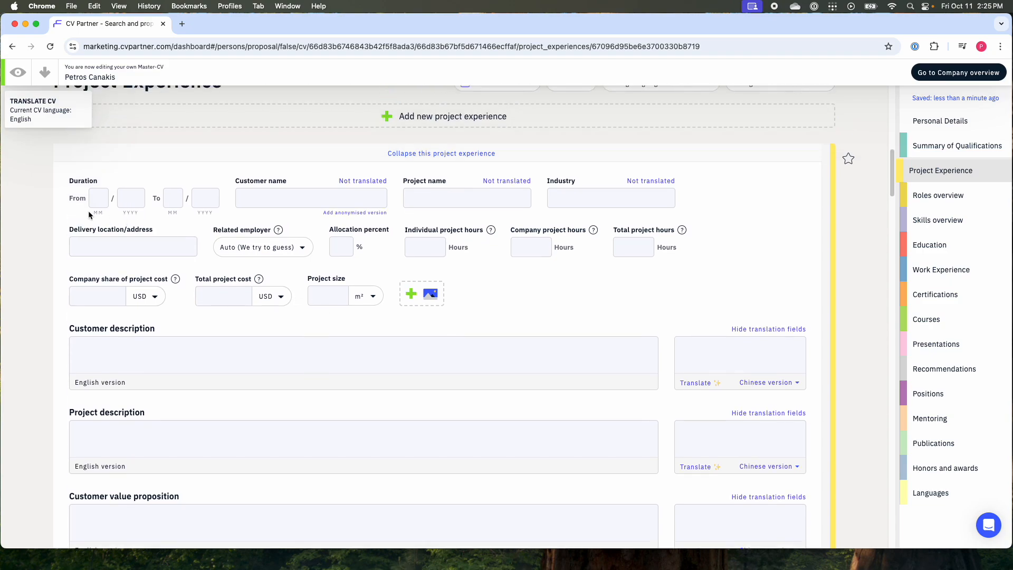
Step: Check the approved company suggestions for the new project's customer name and industry, leaving these and the project name empty
left_click(251, 200)
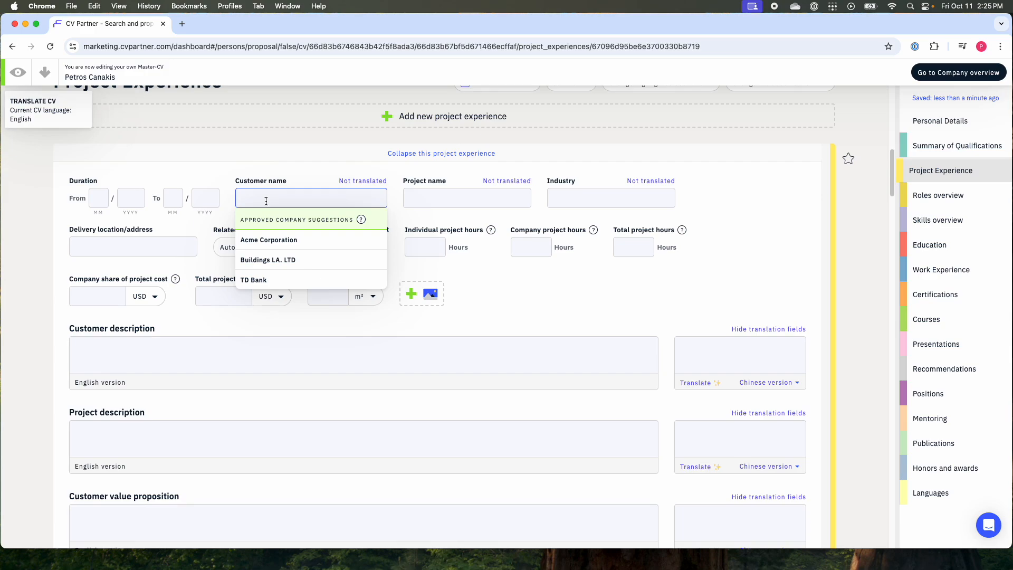
left_click(469, 197)
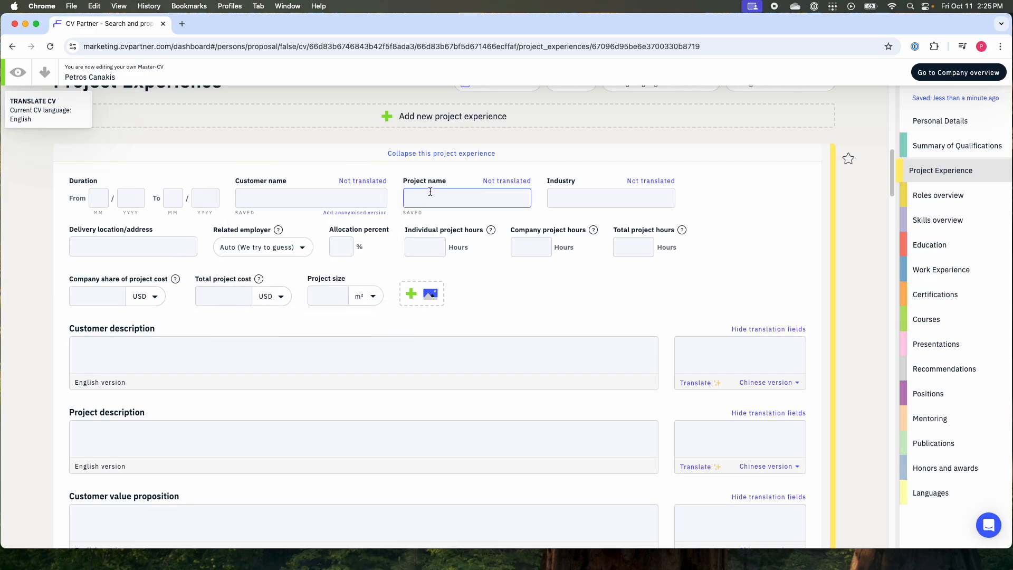
left_click(567, 201)
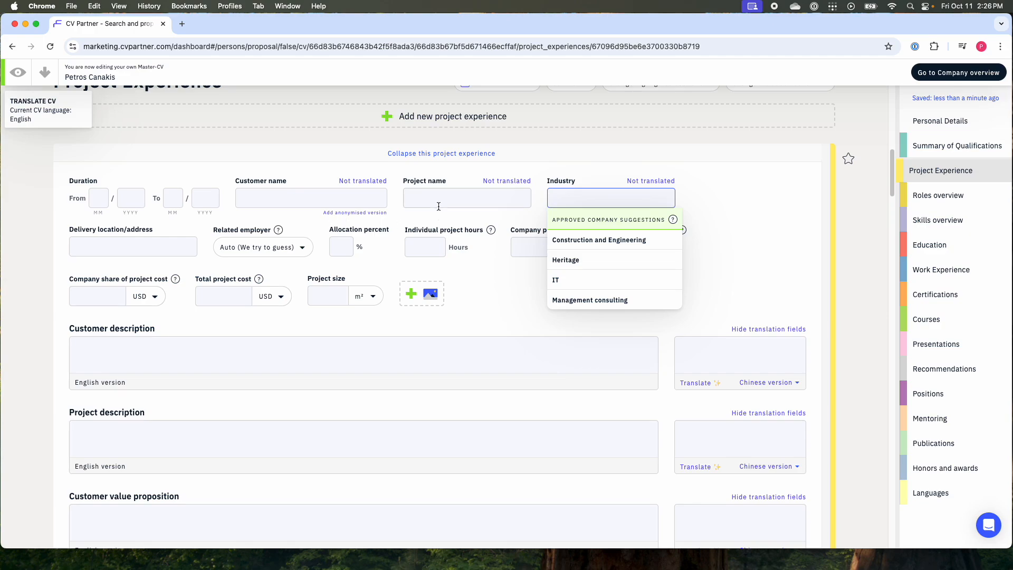
left_click(496, 265)
scroll(242, 280, "down", 1)
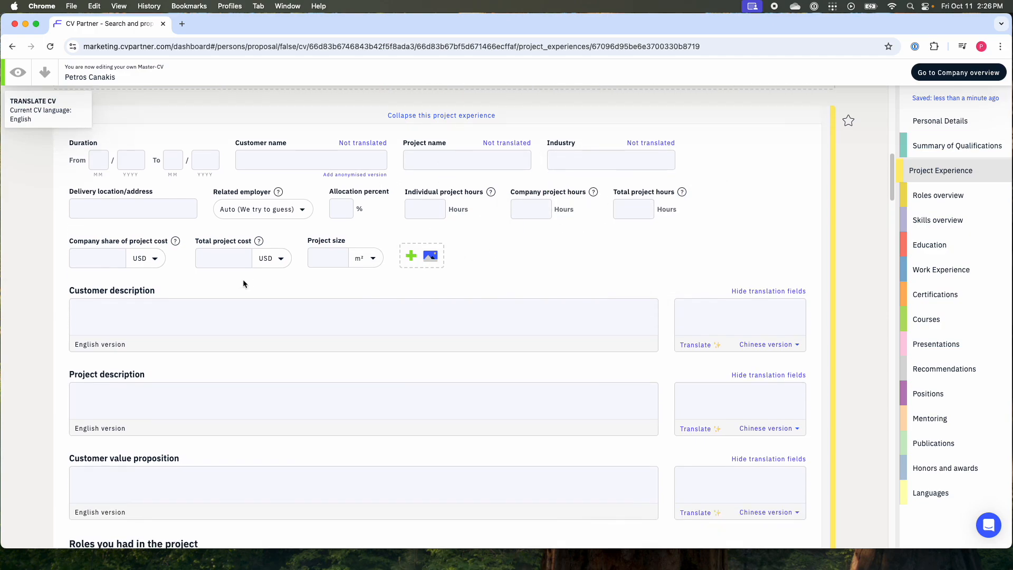
Step: Look through the currencies available for the company share of project cost, keeping US Dollar, and check the total project cost field
scroll(240, 281, "up", 2)
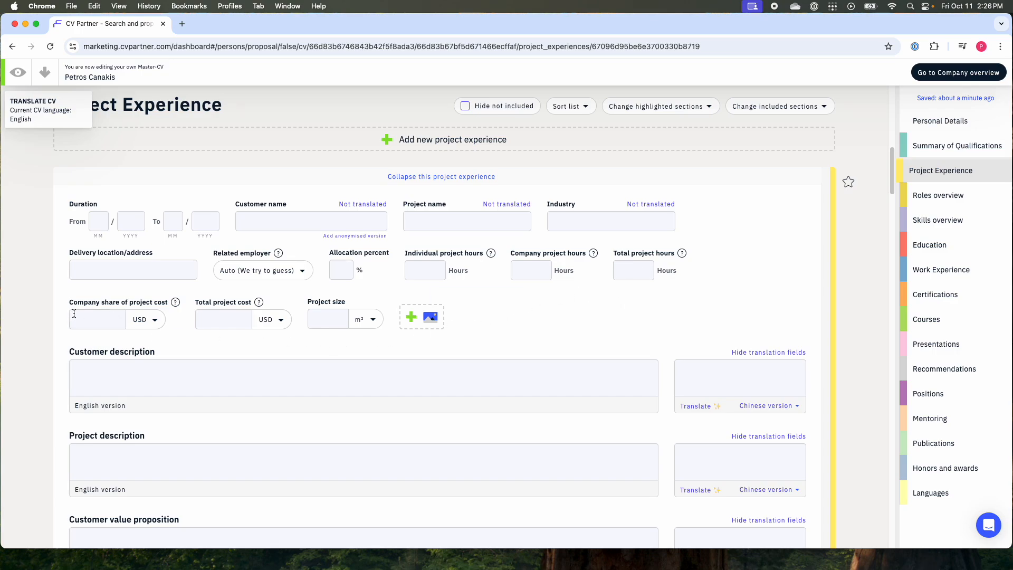
left_click(158, 321)
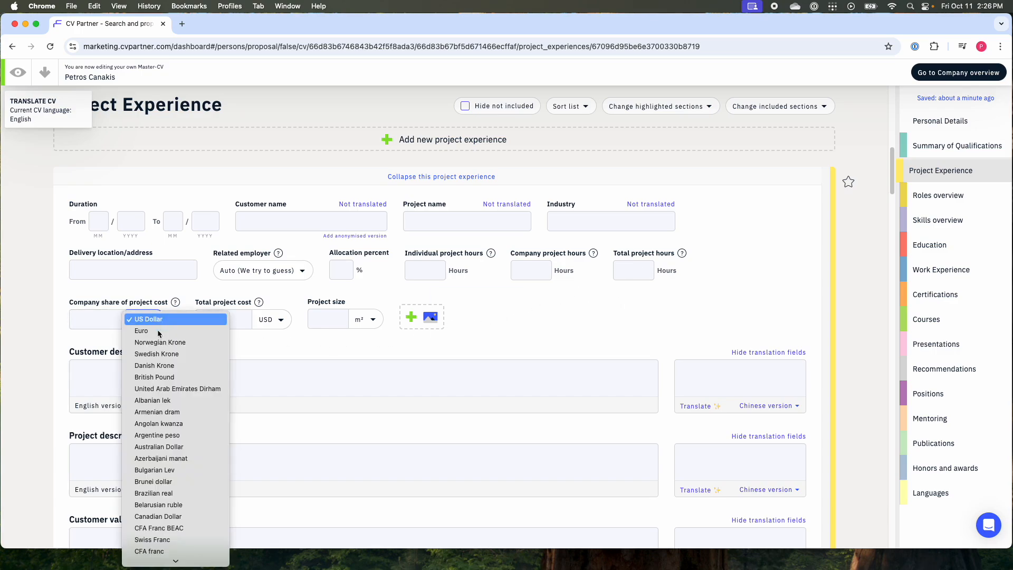
scroll(155, 453, "down", 8)
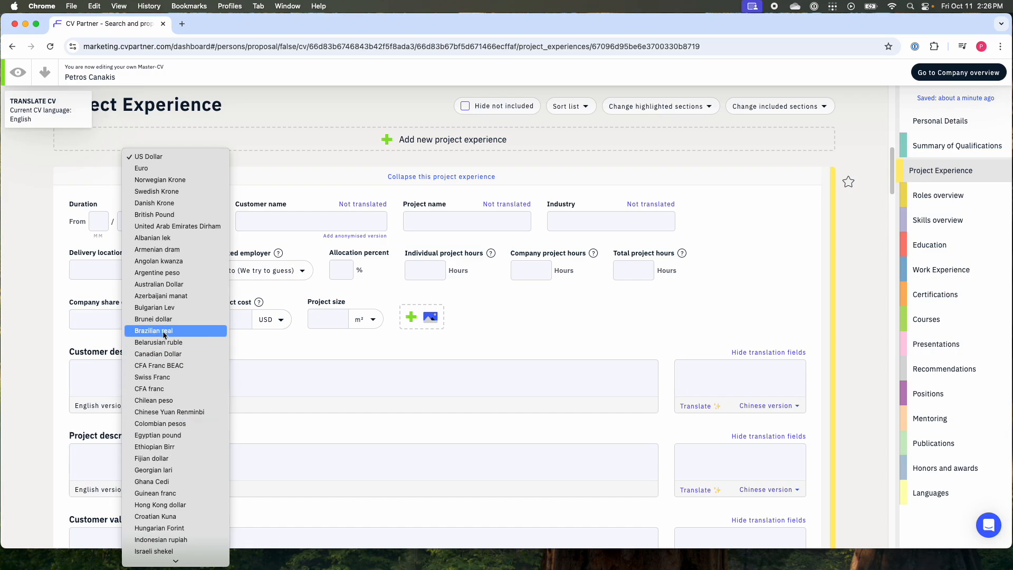
scroll(157, 426, "down", 5)
left_click(269, 343)
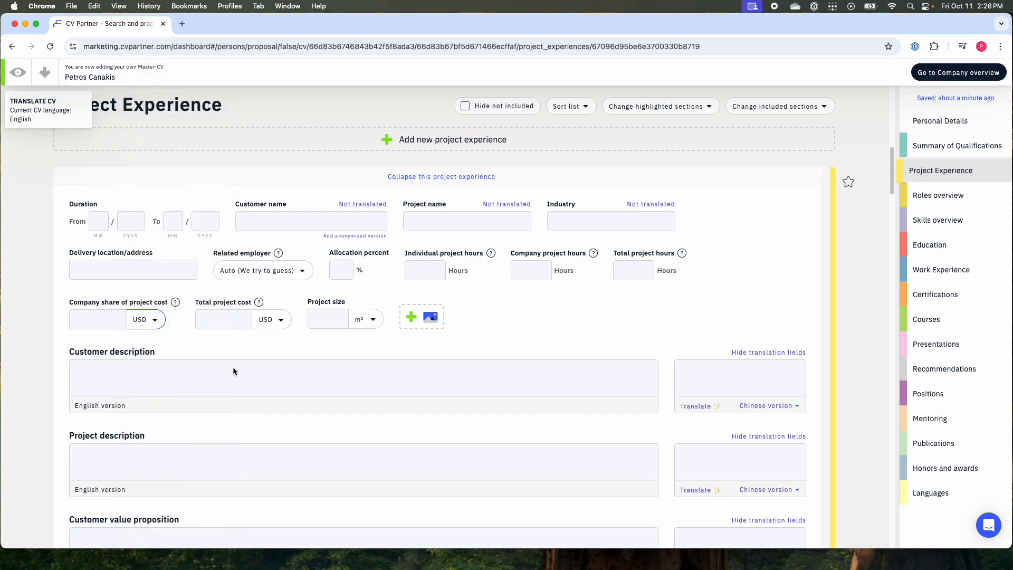
left_click(226, 321)
Step: Review the measurement units available for the project size, leaving the unit as it is
left_click(373, 320)
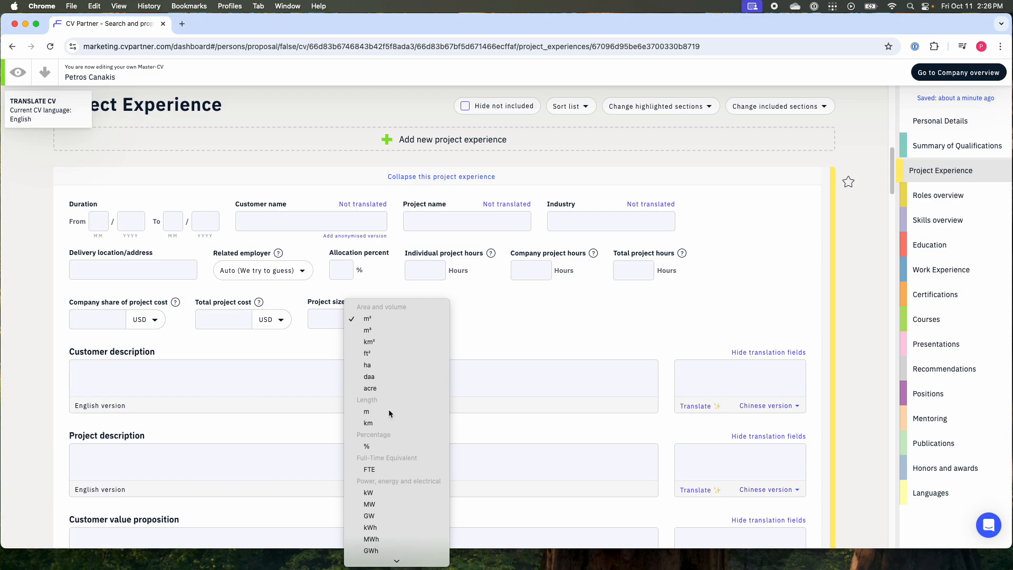
scroll(378, 472, "down", 1)
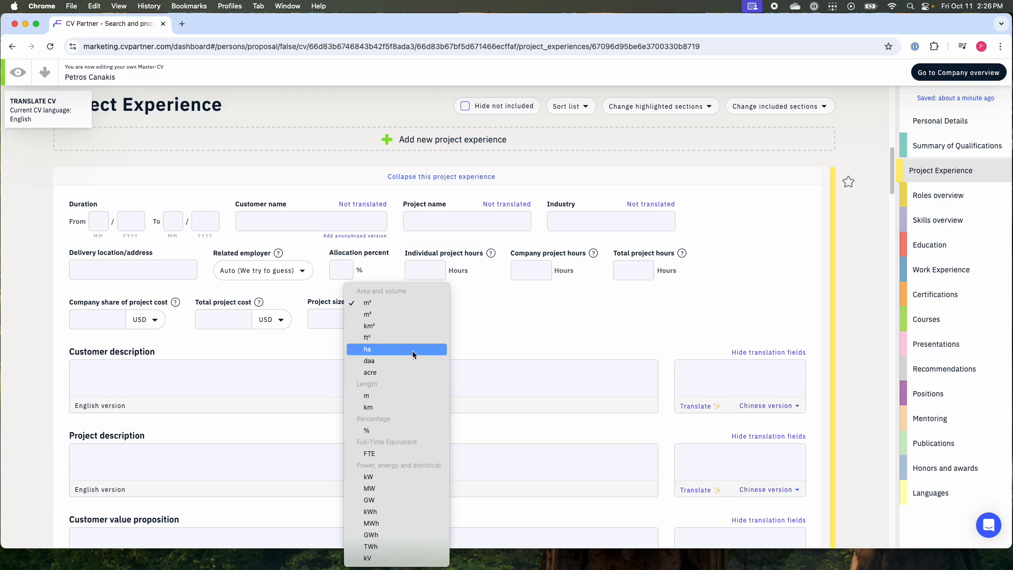
left_click(325, 341)
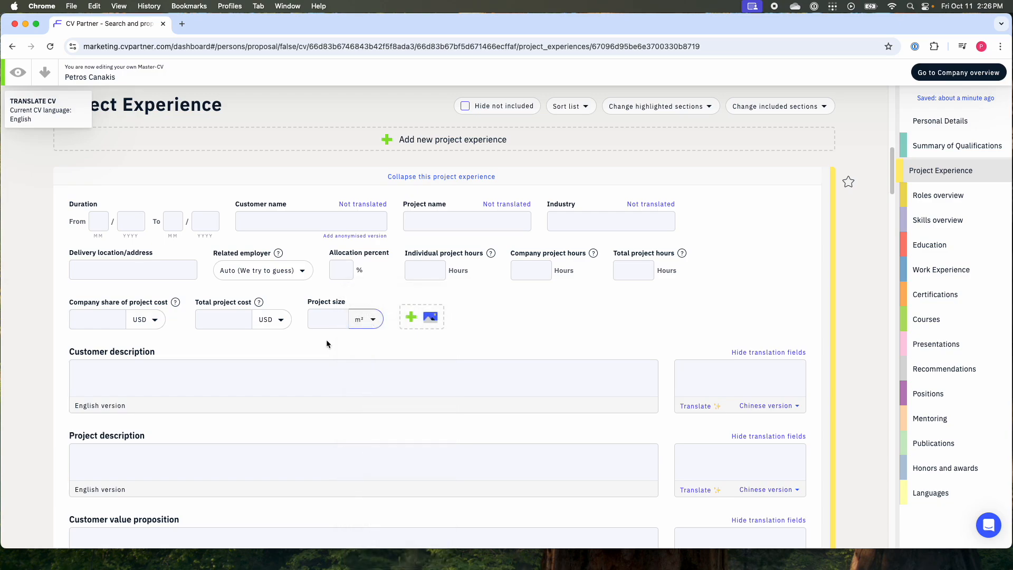
left_click(367, 321)
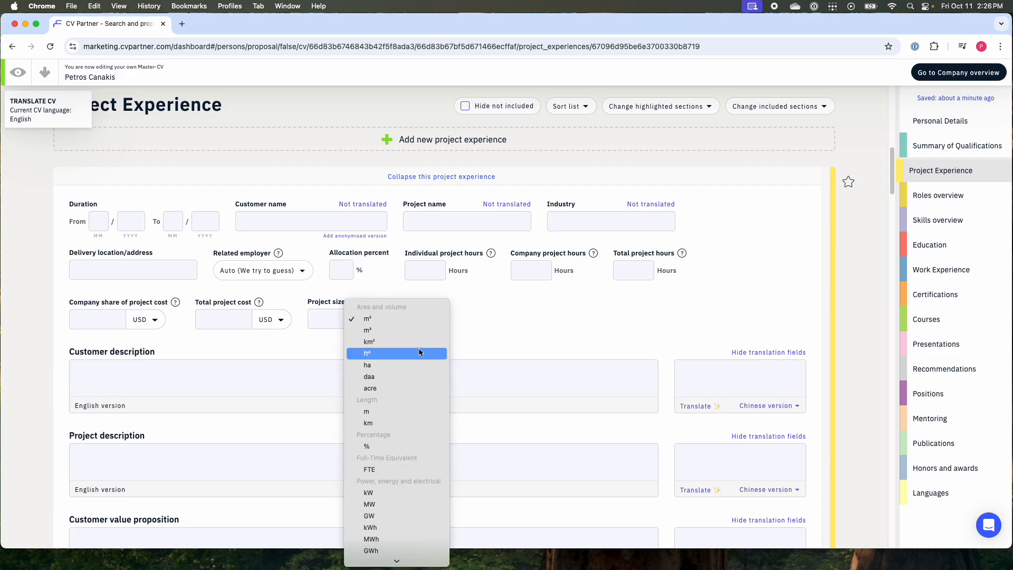
left_click(487, 341)
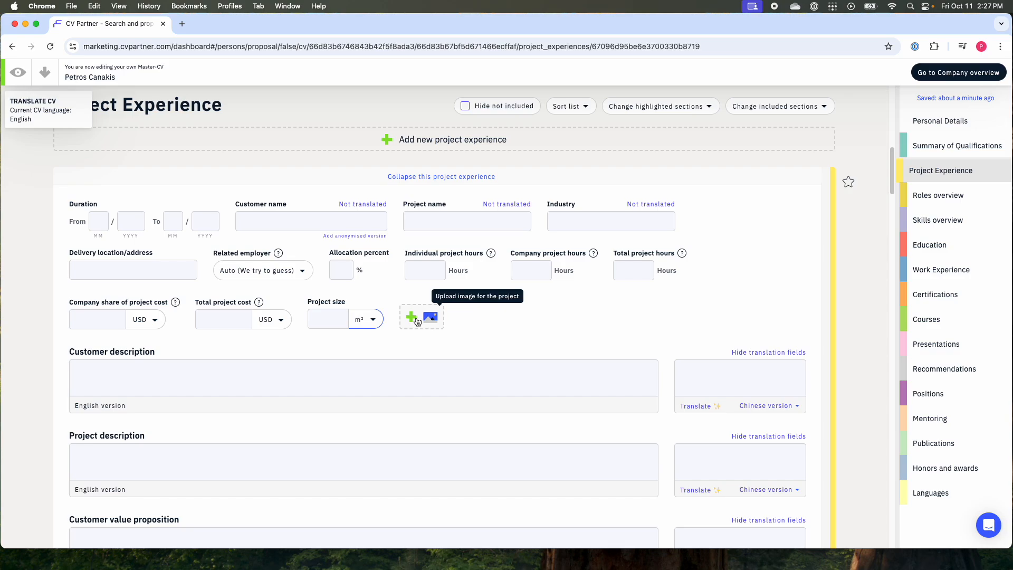
Step: Go over the customer description, project description and customer value proposition fields of the new project, leaving them empty
scroll(453, 326, "down", 1)
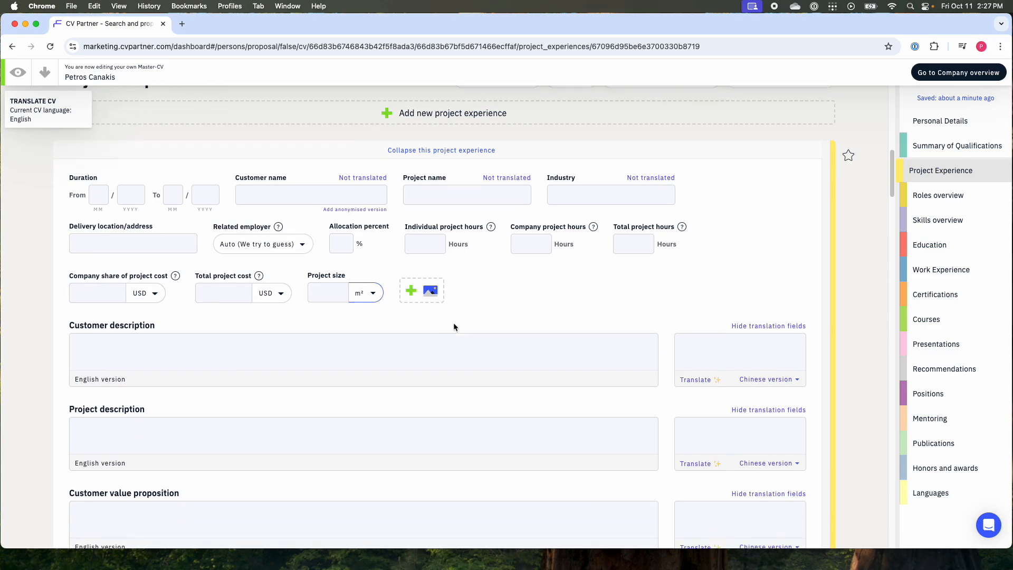
scroll(454, 326, "down", 1)
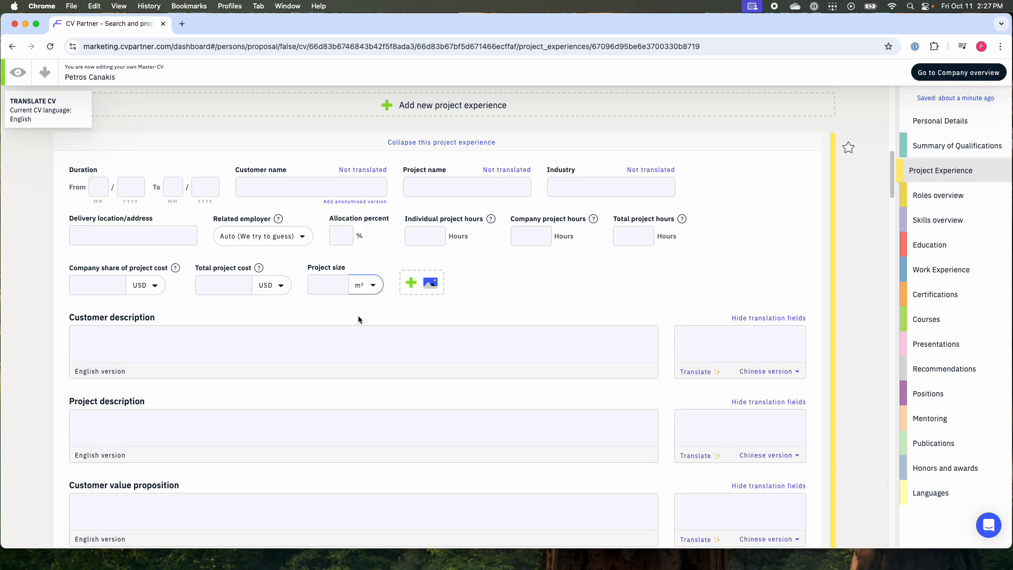
left_click(204, 337)
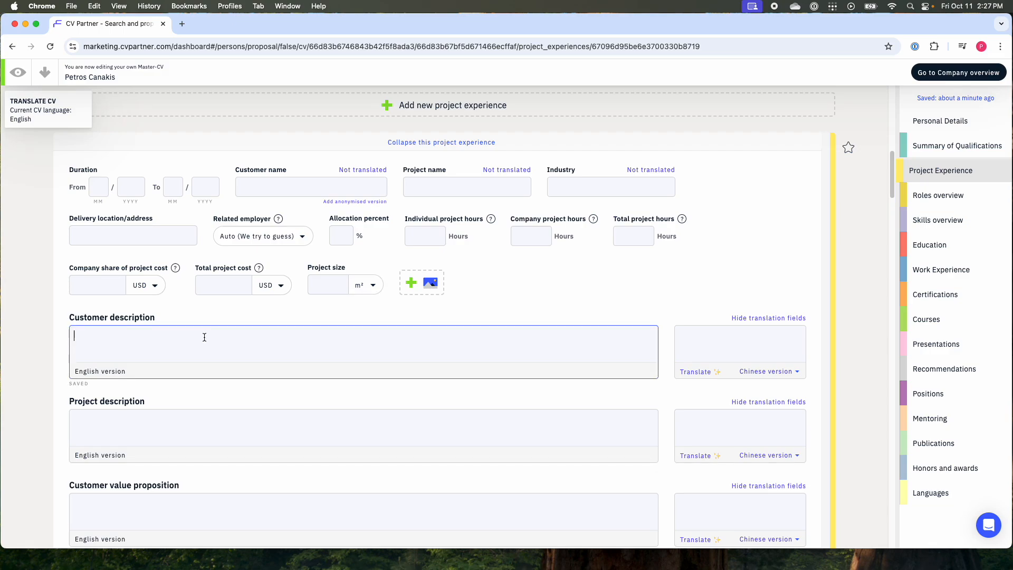
scroll(181, 347, "down", 5)
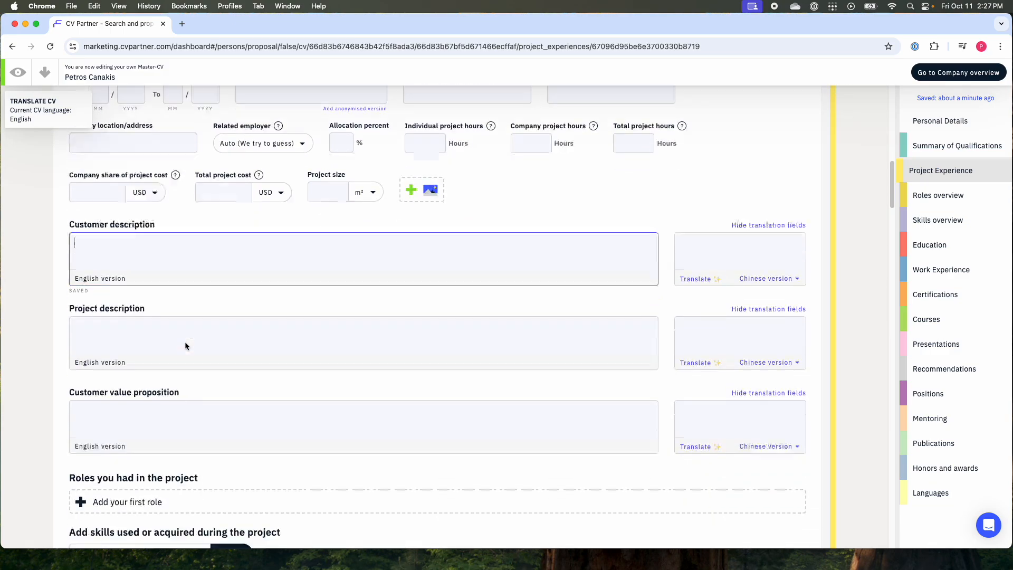
left_click(130, 325)
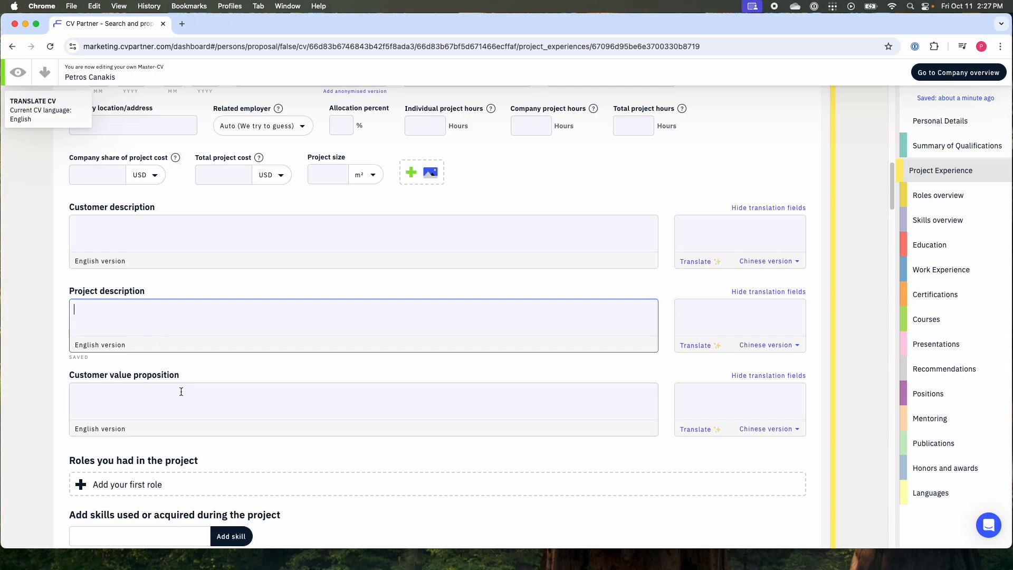
left_click(119, 400)
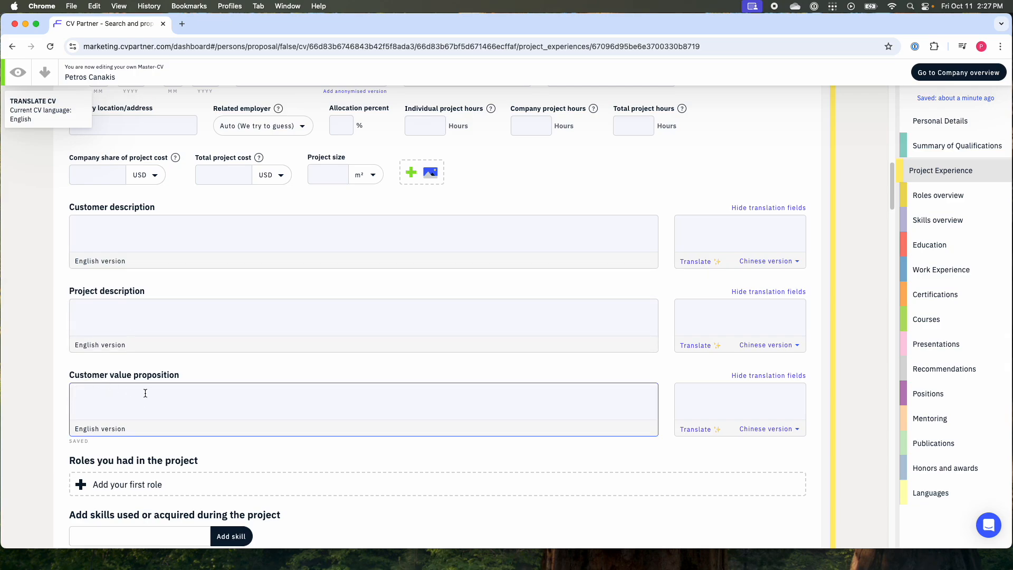
scroll(145, 393, "down", 1)
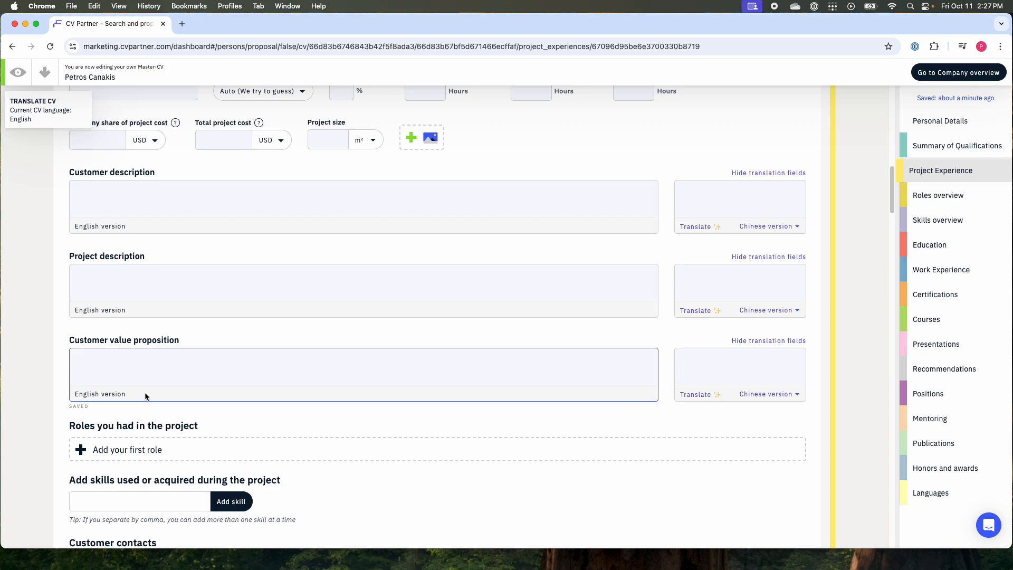
scroll(147, 395, "down", 1)
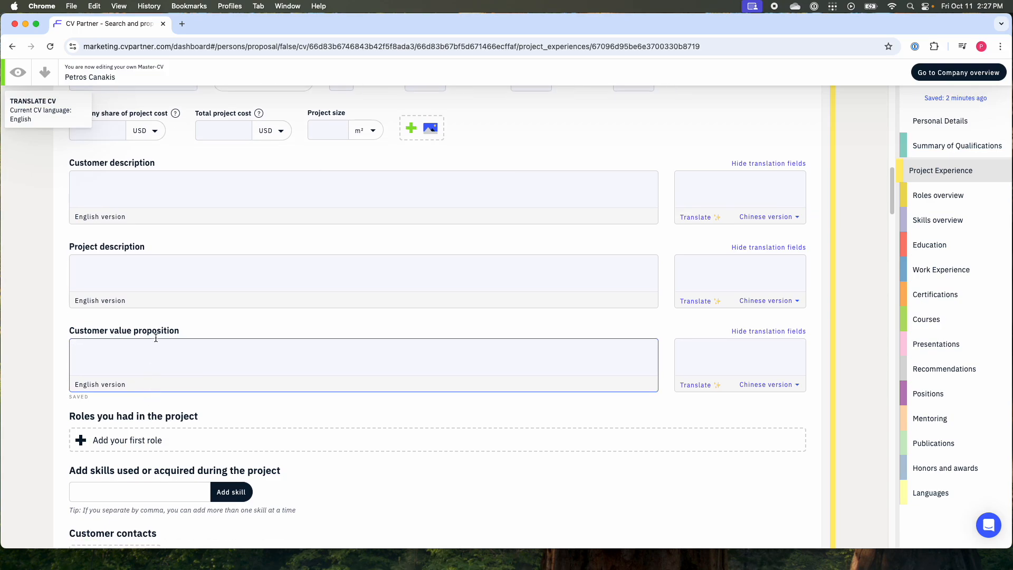
left_click(136, 199)
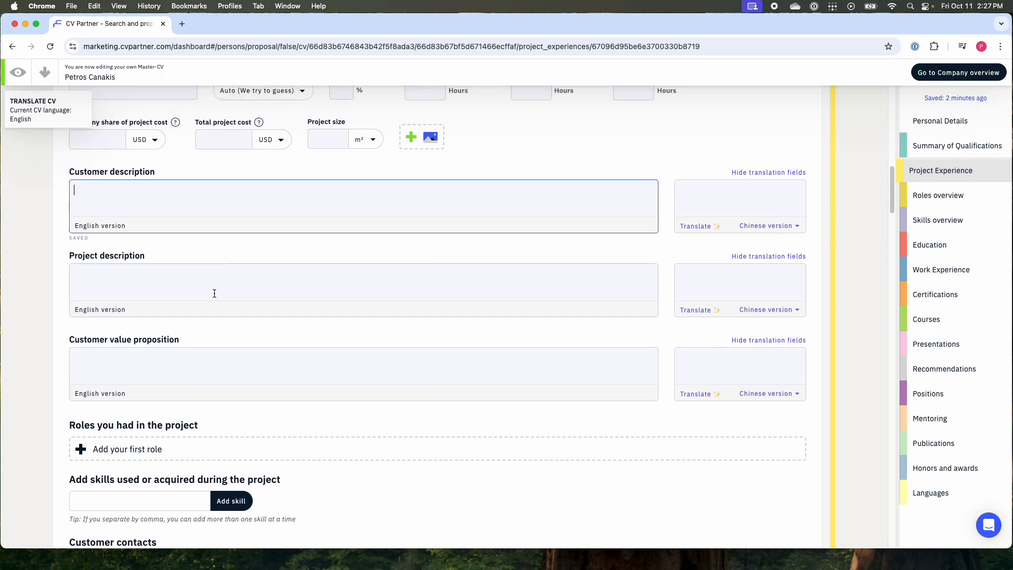
scroll(214, 291, "up", 5)
scroll(153, 369, "down", 4)
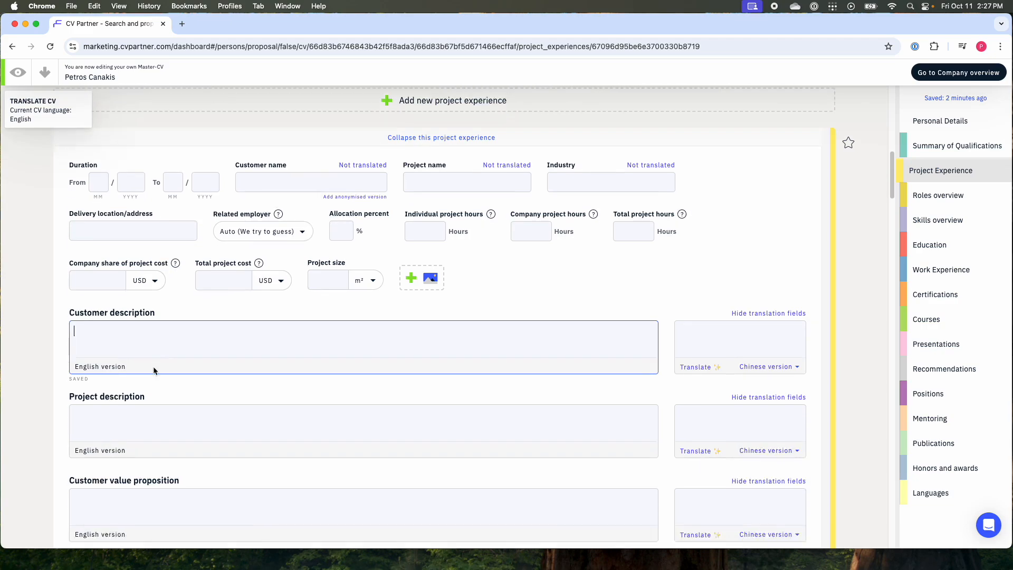
Step: Add a first role to the new project experience and check the approved company suggestions for its role name
left_click_drag(81, 448, 182, 445)
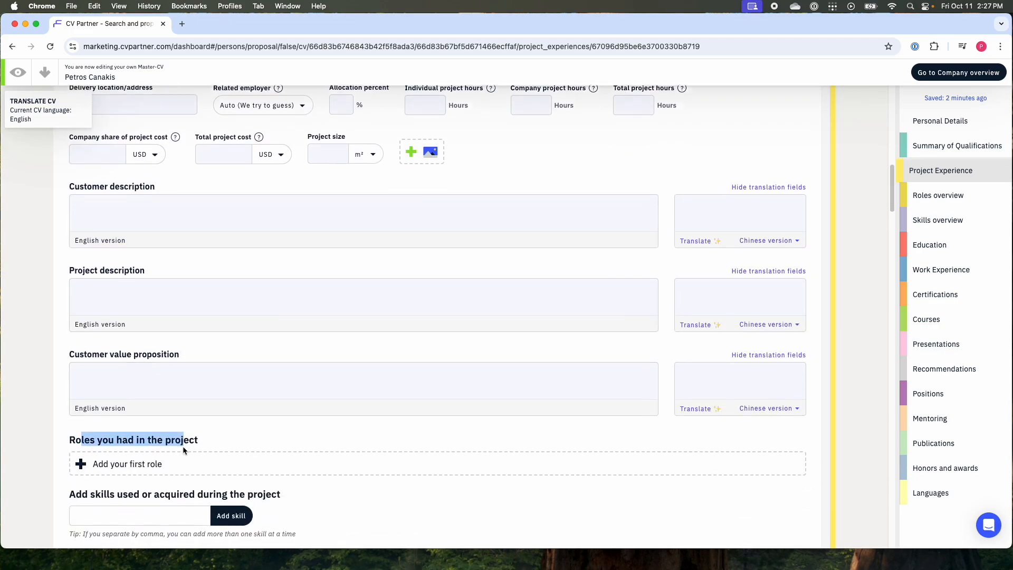
scroll(183, 445, "down", 1)
left_click(217, 443)
scroll(224, 353, "down", 4)
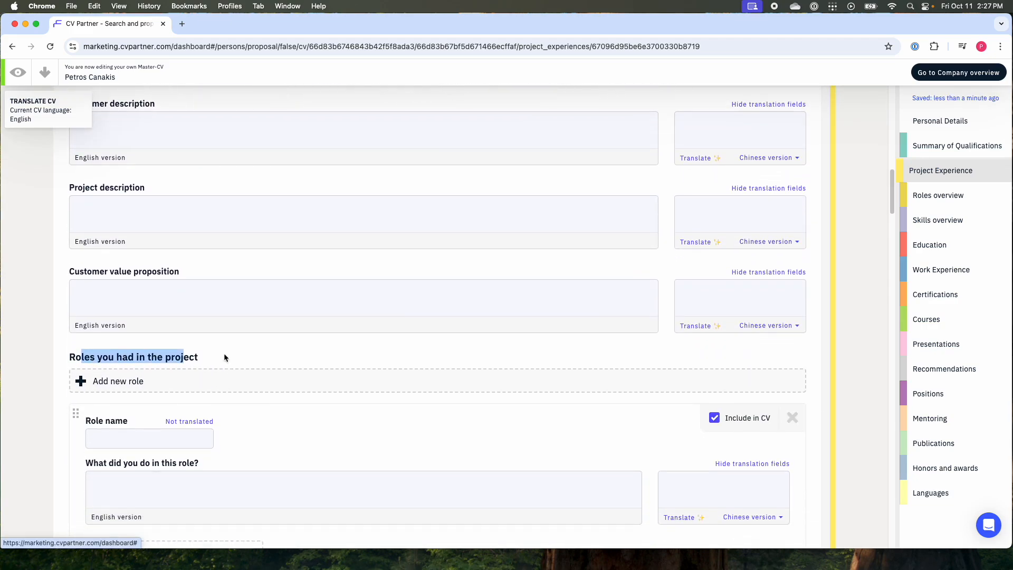
left_click(98, 320)
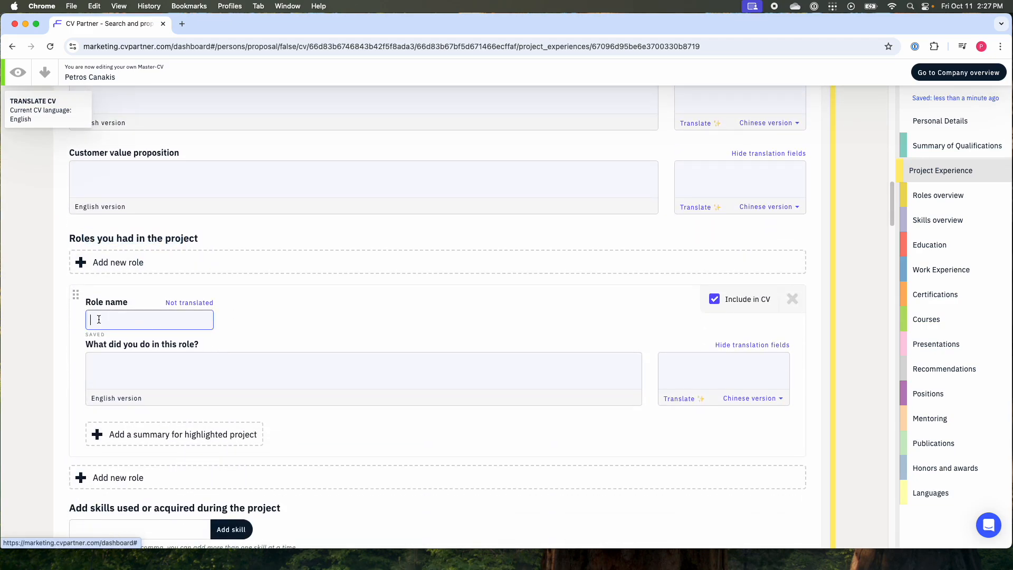
left_click(229, 342)
left_click(132, 322)
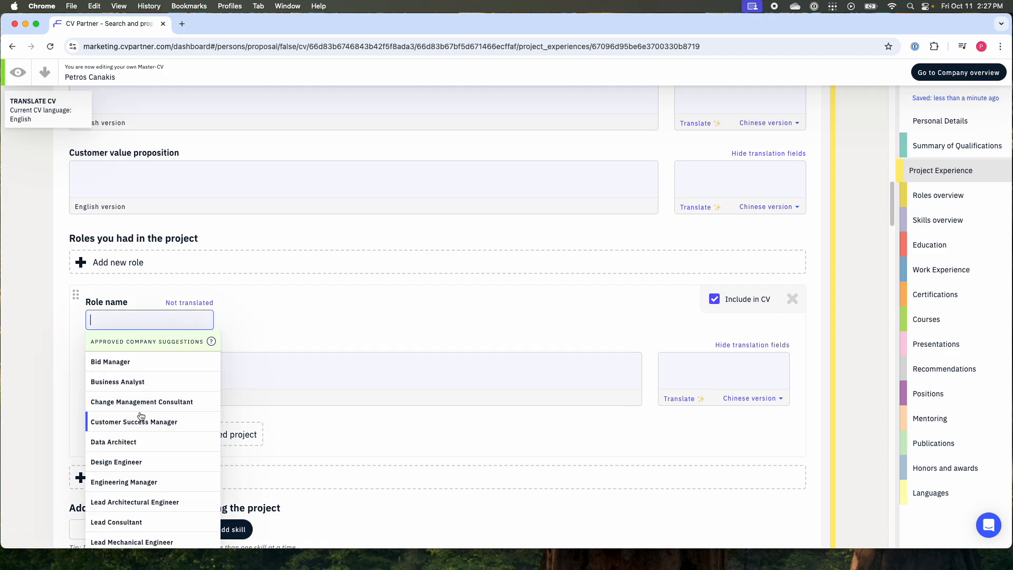
scroll(128, 426, "down", 1)
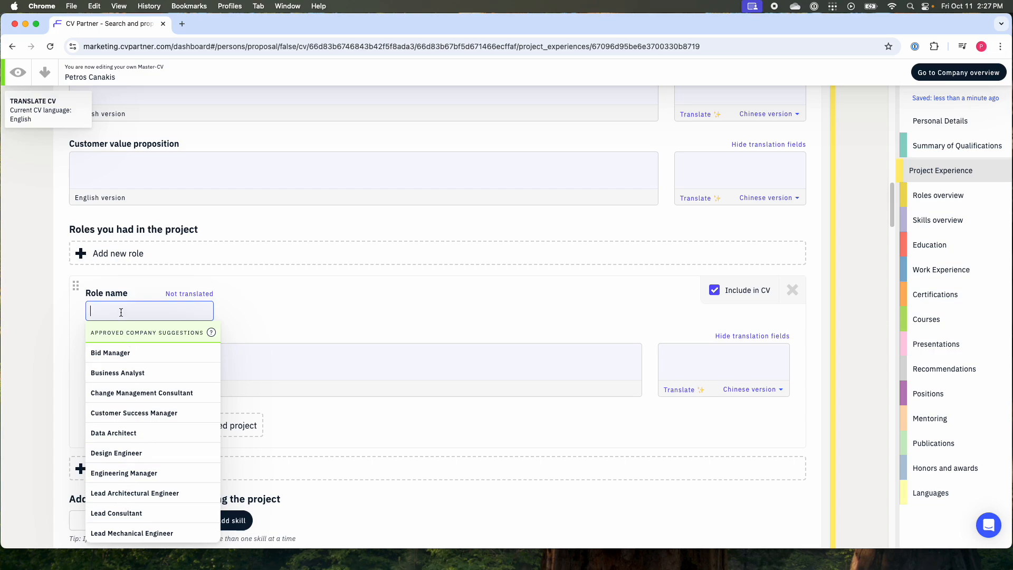
Step: Name the first role "Lead Customer Success Manager"
type("Lea")
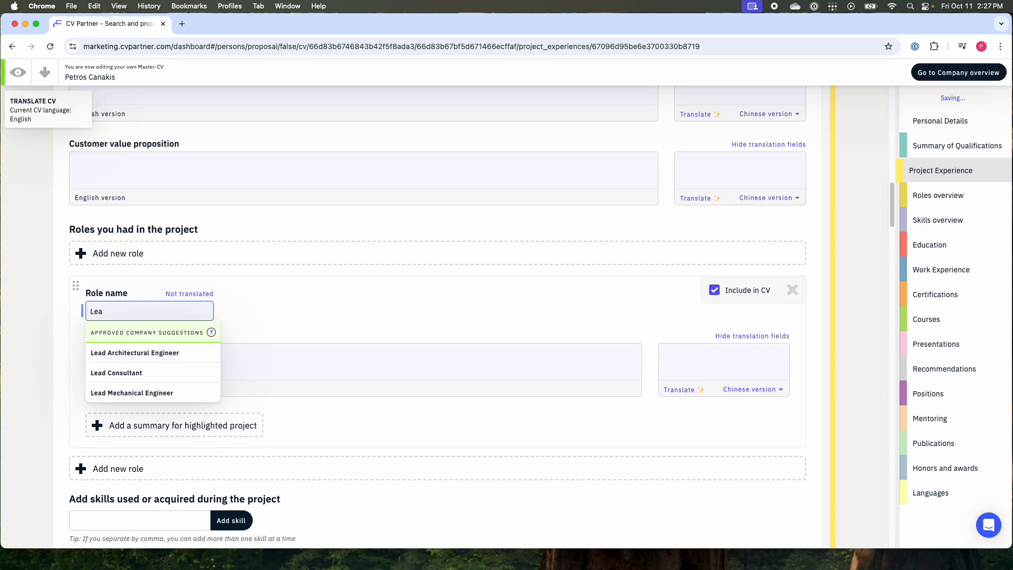
type("d")
type("Customer Succe")
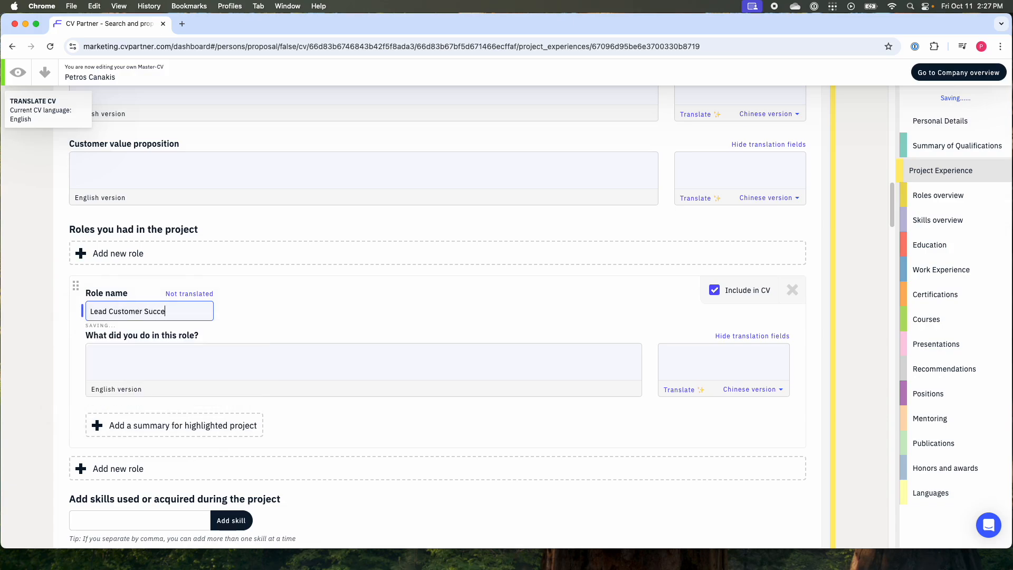
type("ss Manager")
left_click(322, 316)
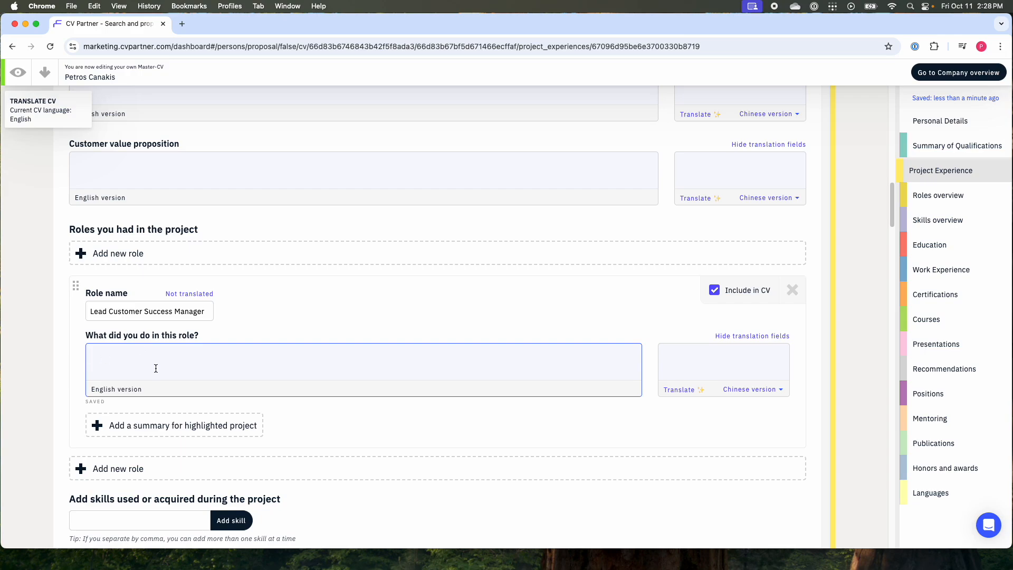
Step: Add a second blank role below the Lead Customer Success Manager role and look over both role entries
scroll(153, 348, "down", 2)
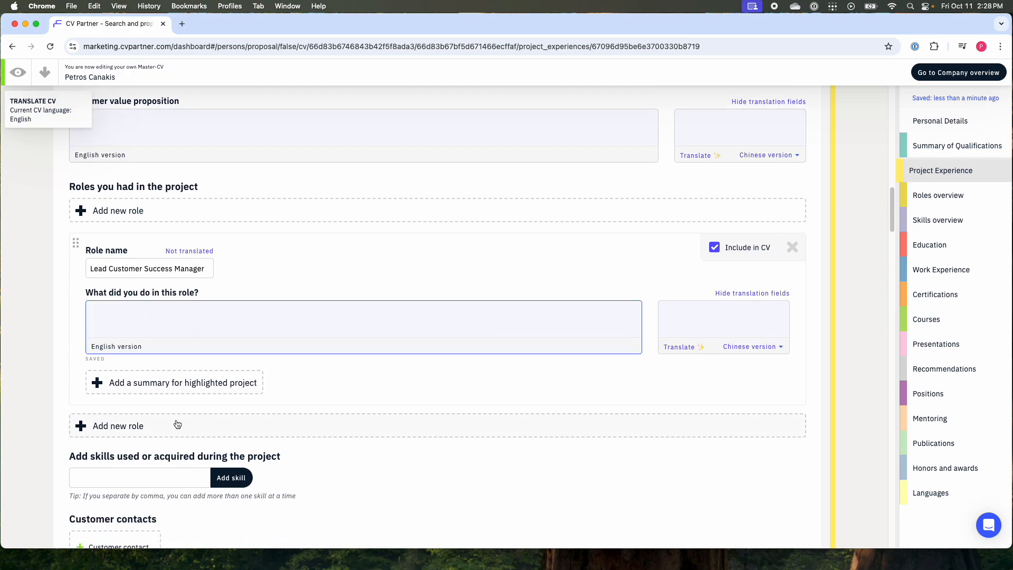
scroll(158, 400, "down", 3)
left_click(114, 352)
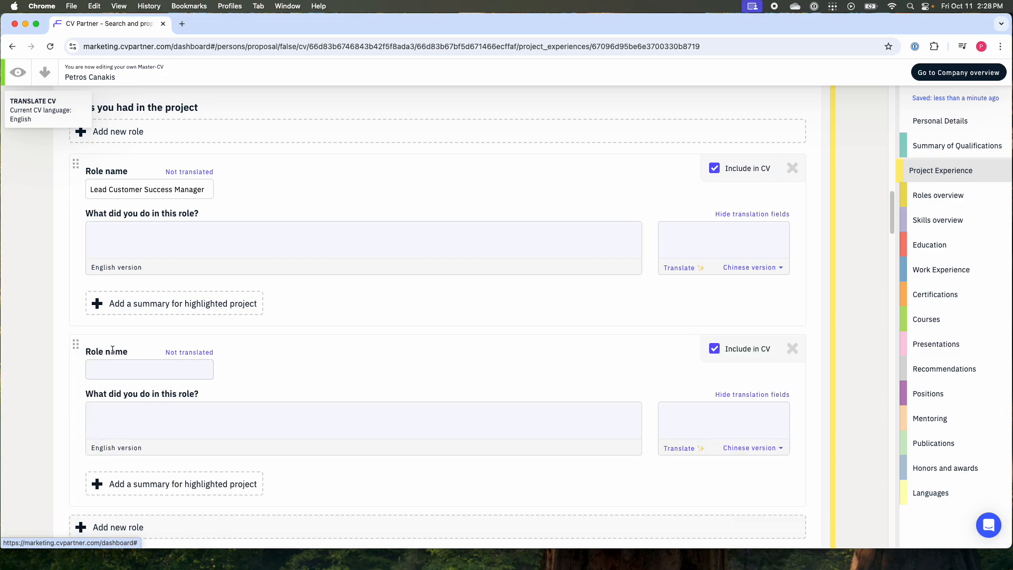
scroll(245, 368, "down", 1)
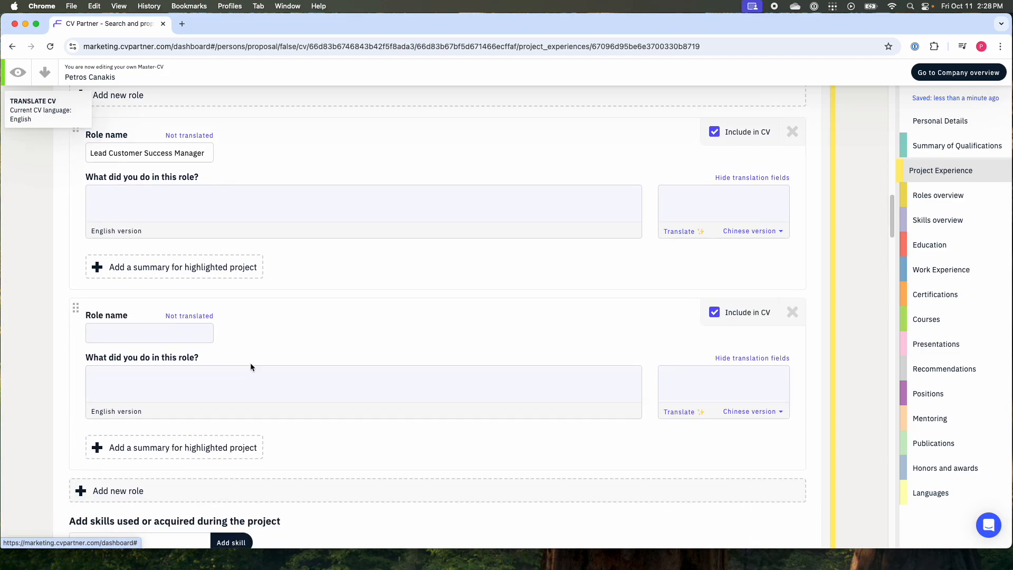
scroll(222, 324, "up", 2)
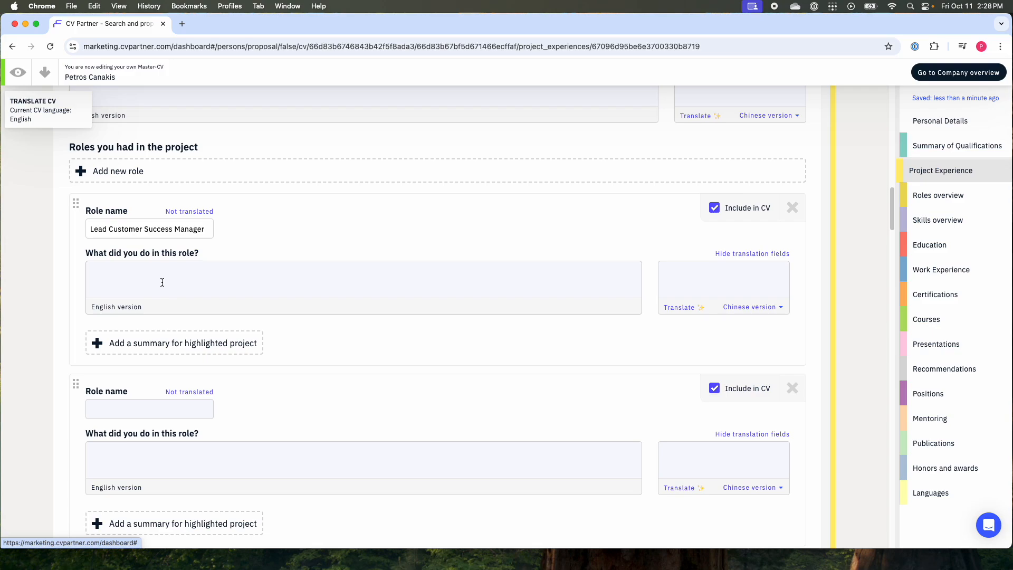
scroll(174, 311, "down", 1)
scroll(169, 369, "down", 2)
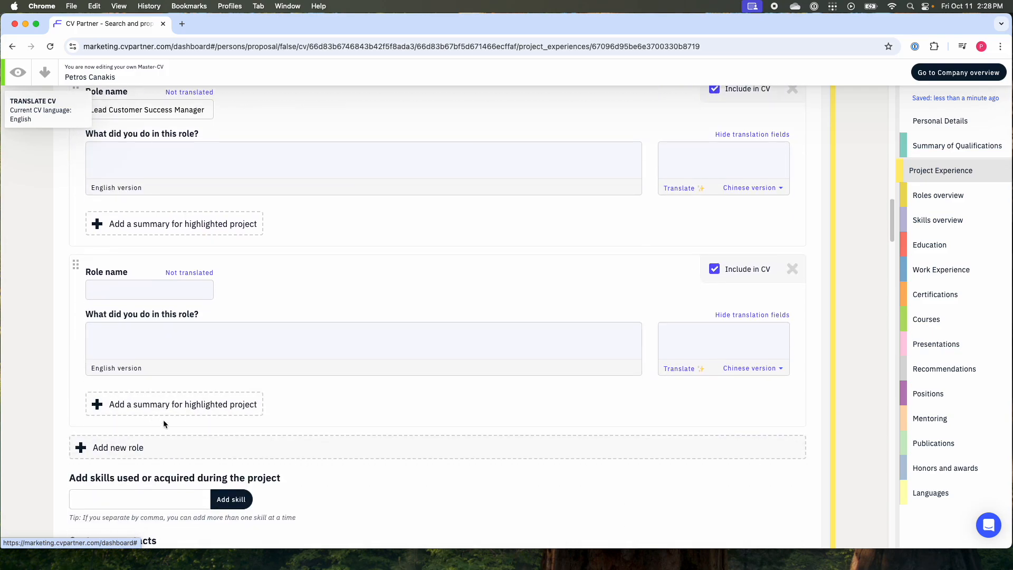
scroll(192, 385, "up", 2)
Step: Add the approved company skill "Sales" to the skills used or acquired during the new project
scroll(216, 330, "down", 4)
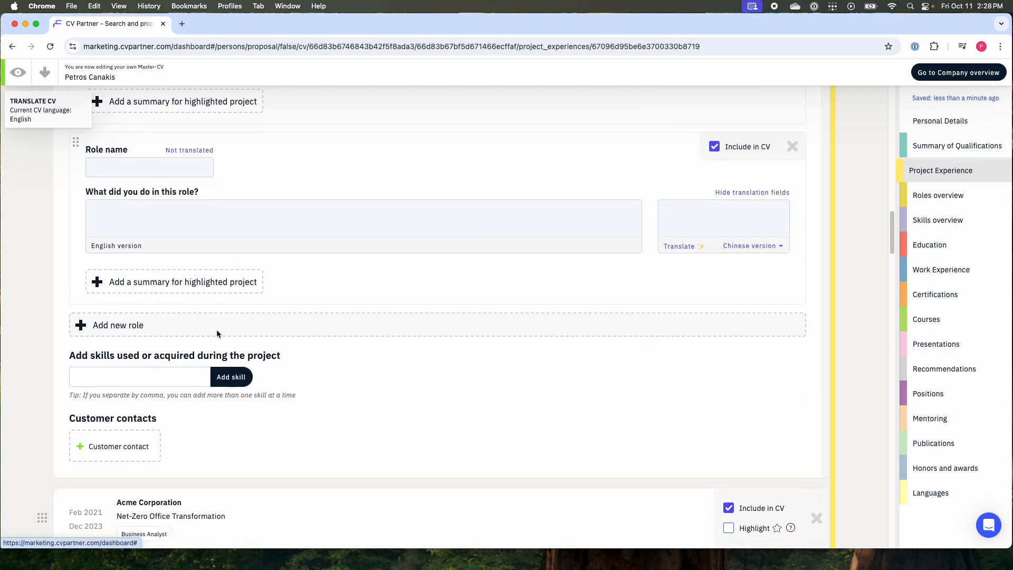
scroll(203, 363, "down", 1)
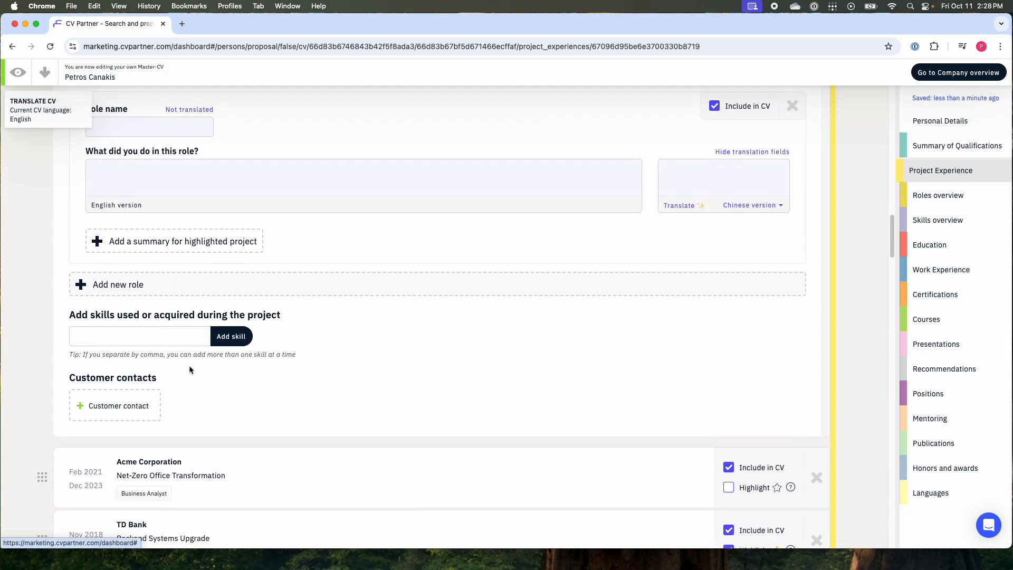
left_click(98, 339)
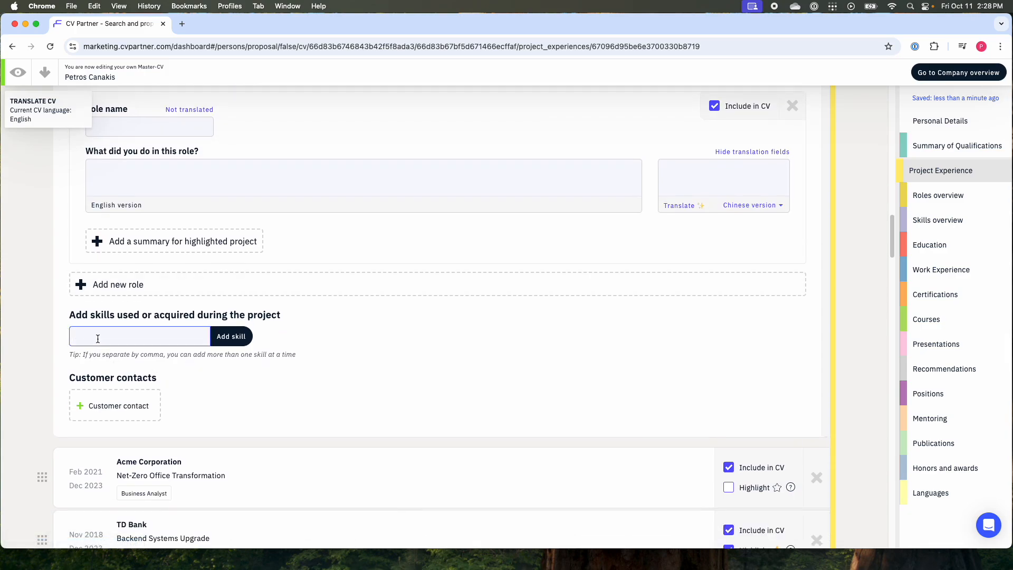
type("sale")
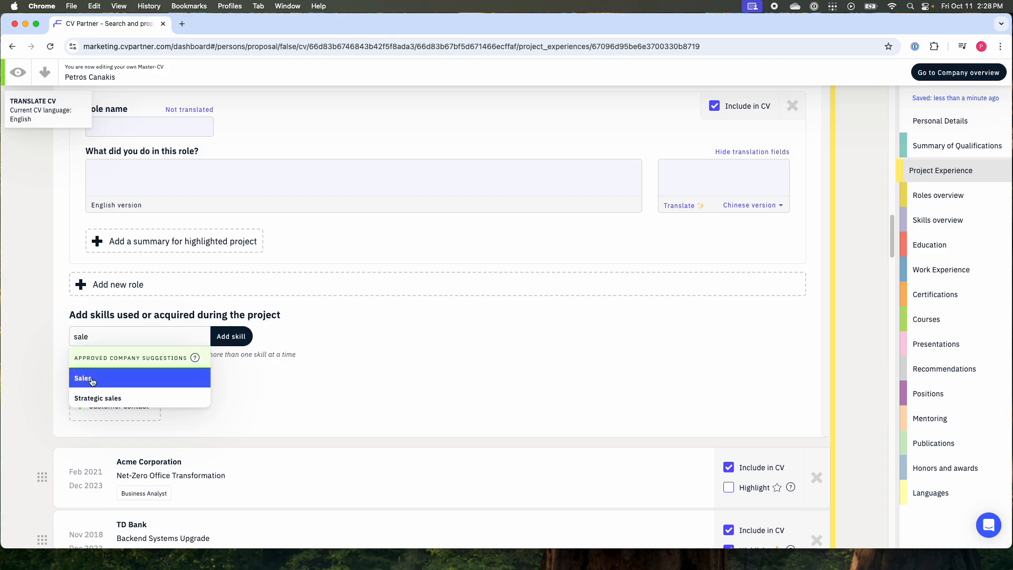
left_click(207, 386)
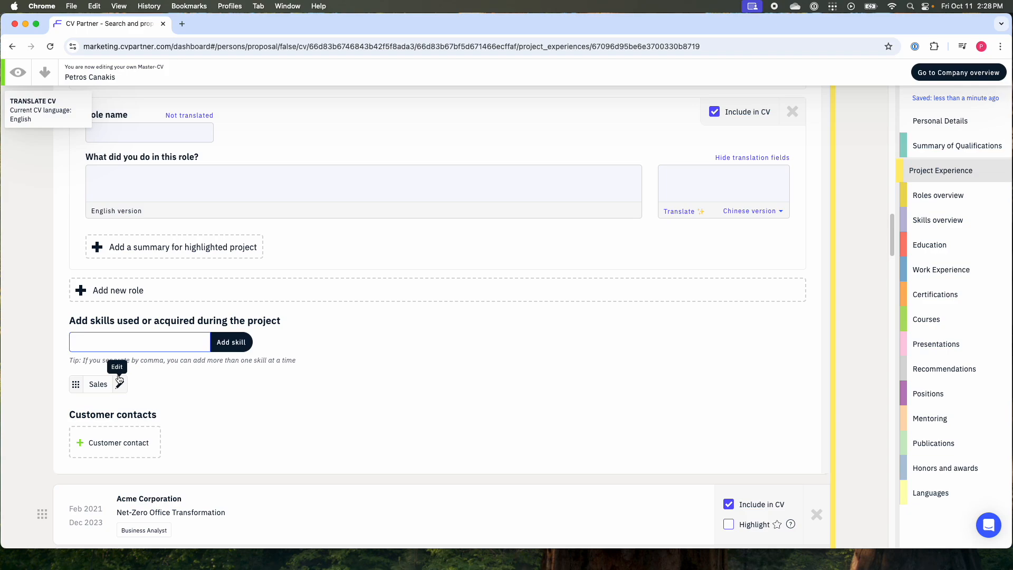
Step: Review the new project experience's fields, its two role entries and the added Sales skill
scroll(152, 385, "up", 3)
scroll(157, 424, "down", 2)
scroll(156, 422, "up", 3)
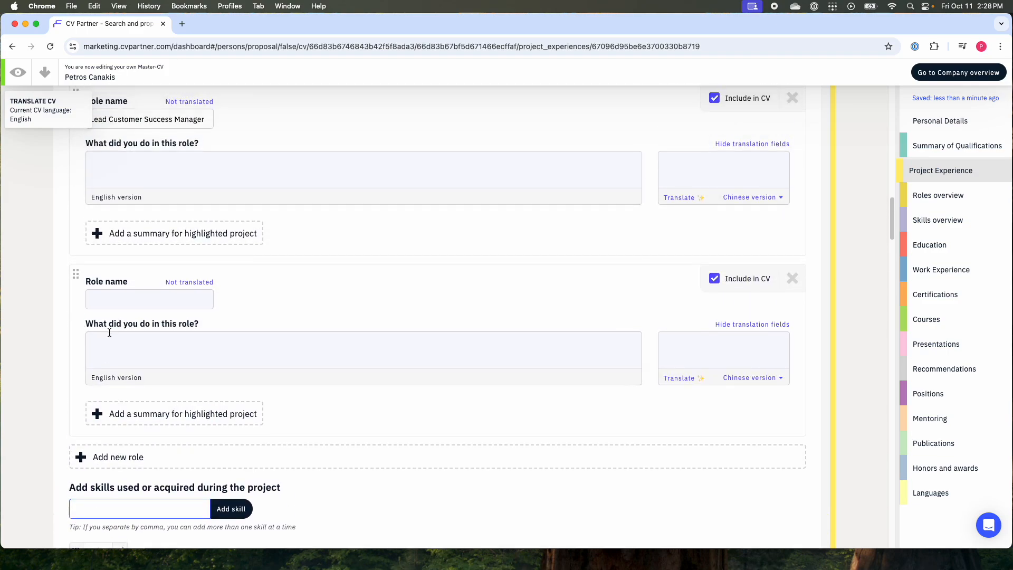
scroll(160, 365, "down", 3)
left_click(136, 384)
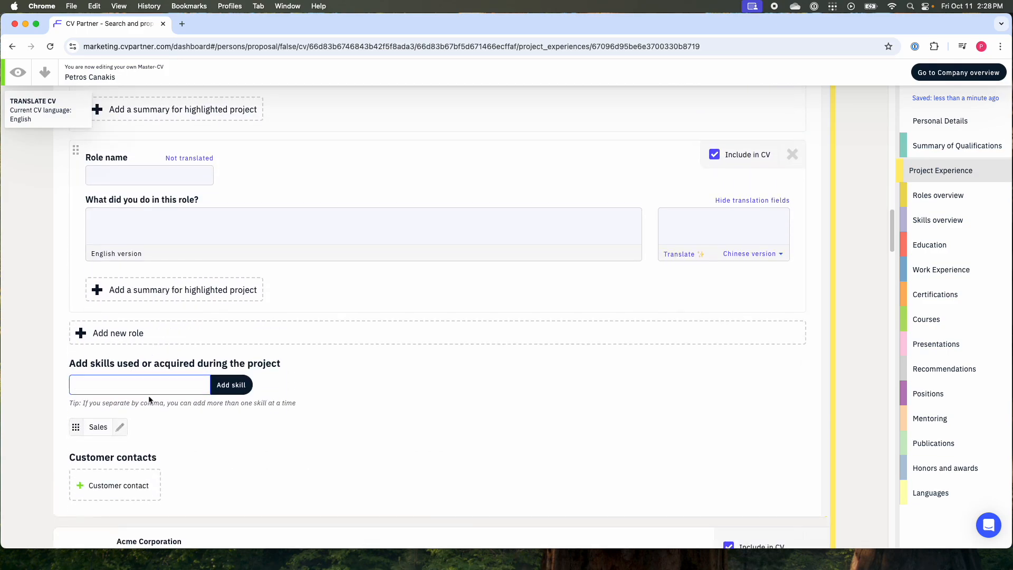
scroll(148, 406, "up", 4)
scroll(147, 416, "down", 3)
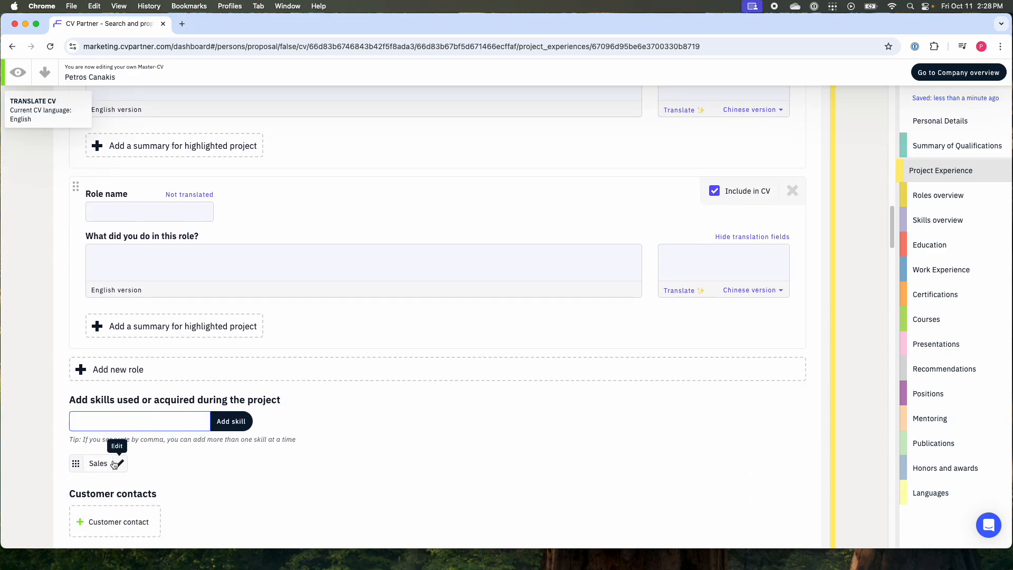
scroll(118, 457, "up", 15)
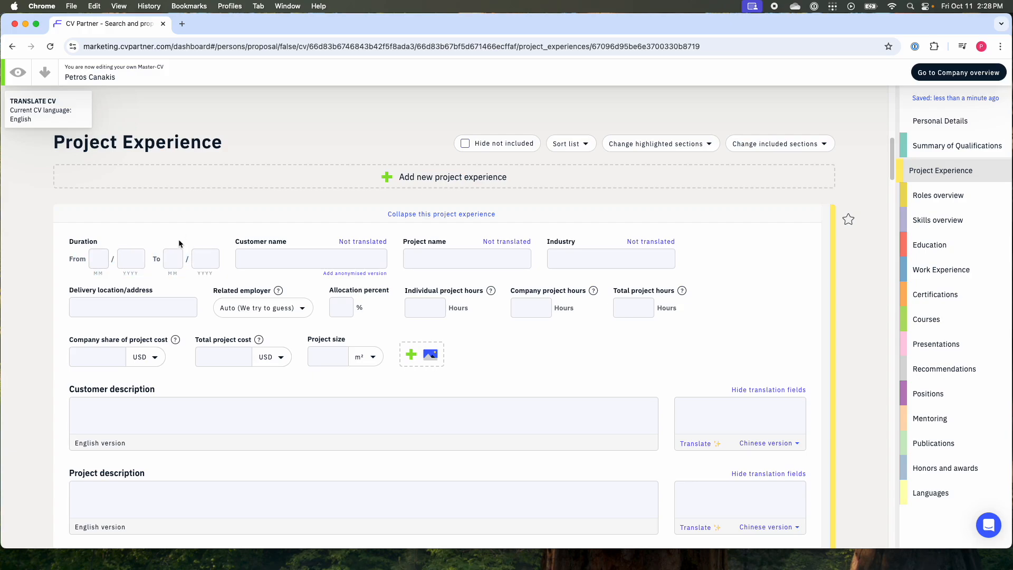
scroll(174, 338, "down", 5)
scroll(174, 349, "down", 2)
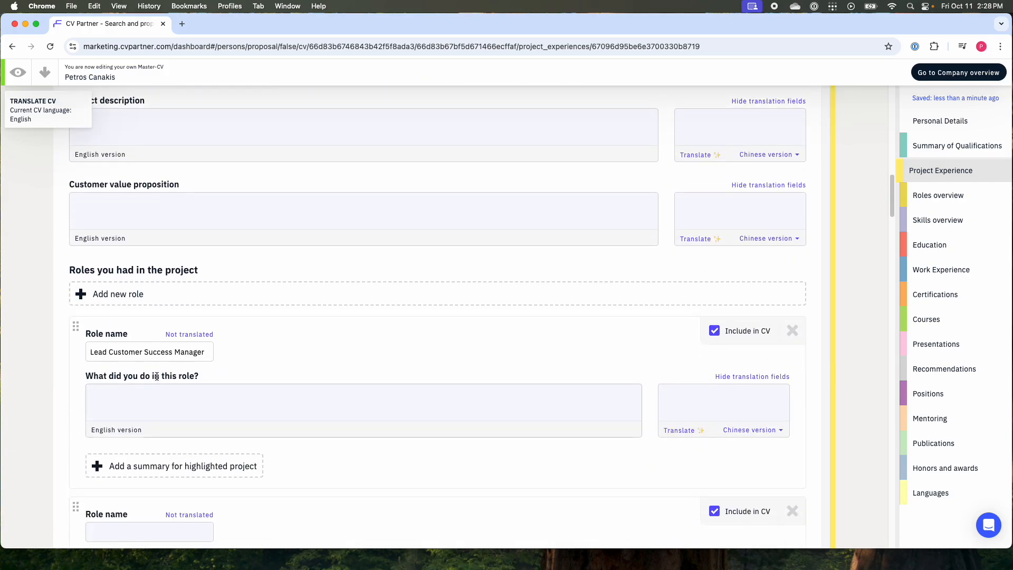
scroll(151, 358, "down", 6)
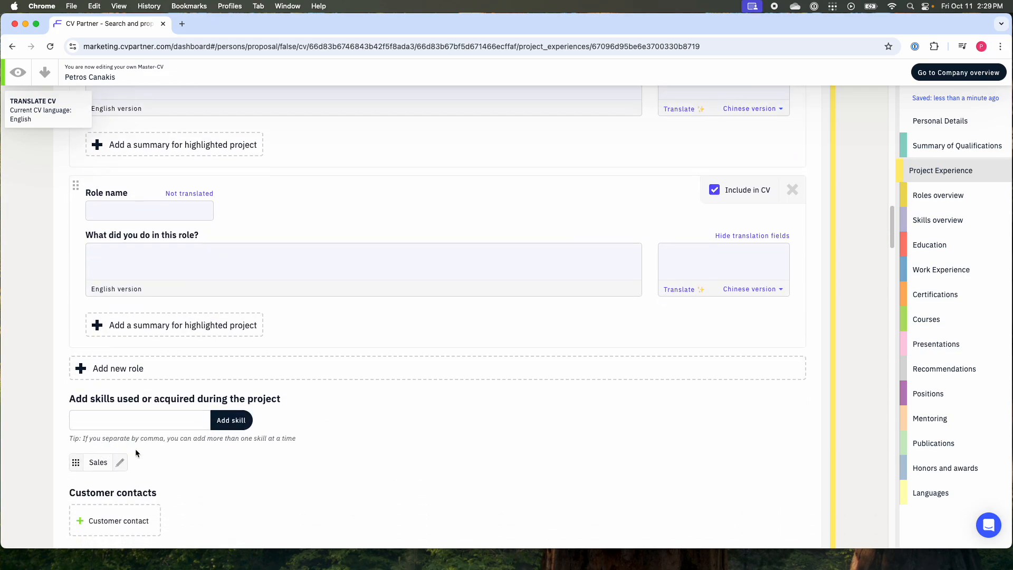
scroll(144, 448, "up", 1)
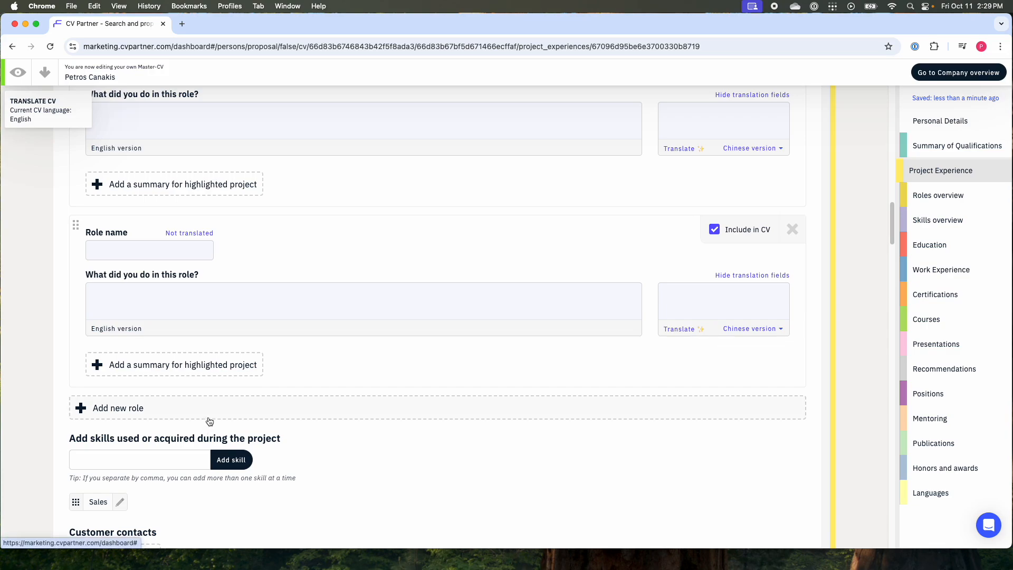
scroll(259, 430, "up", 3)
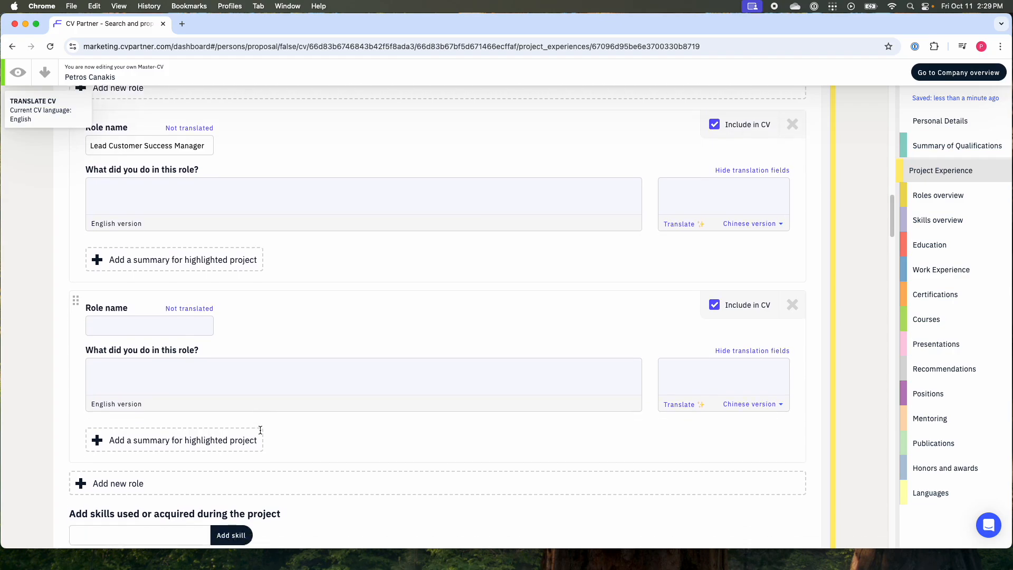
scroll(260, 430, "down", 5)
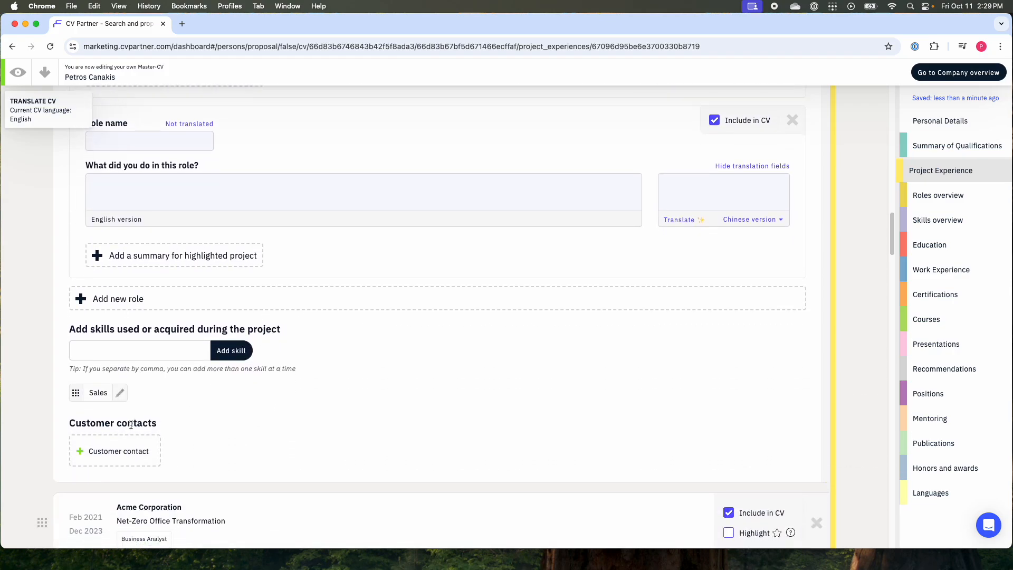
Step: Add a customer contact to the project and approve it for inclusion in the CV, leaving its details empty
scroll(121, 412, "down", 2)
left_click(105, 385)
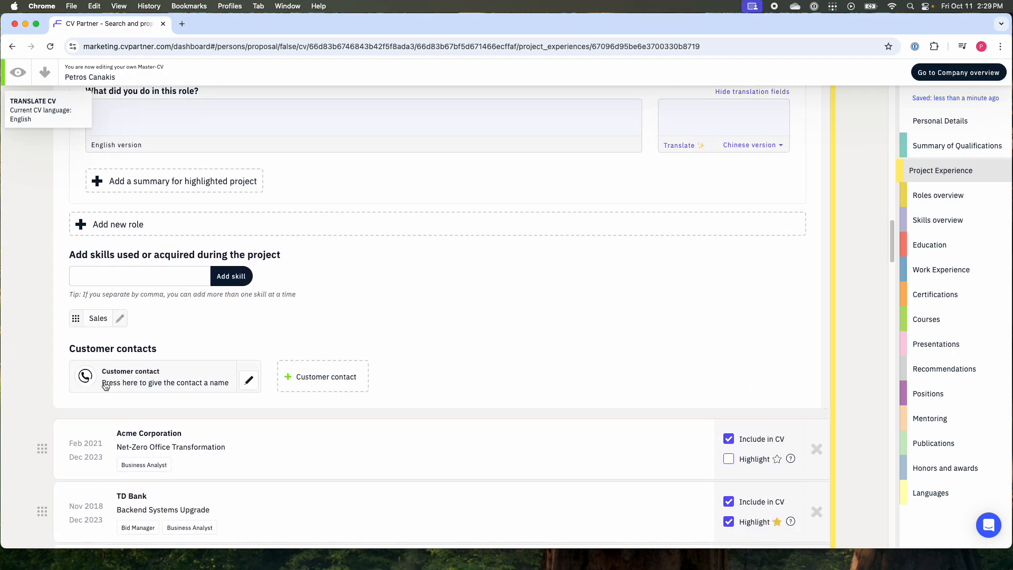
left_click(166, 378)
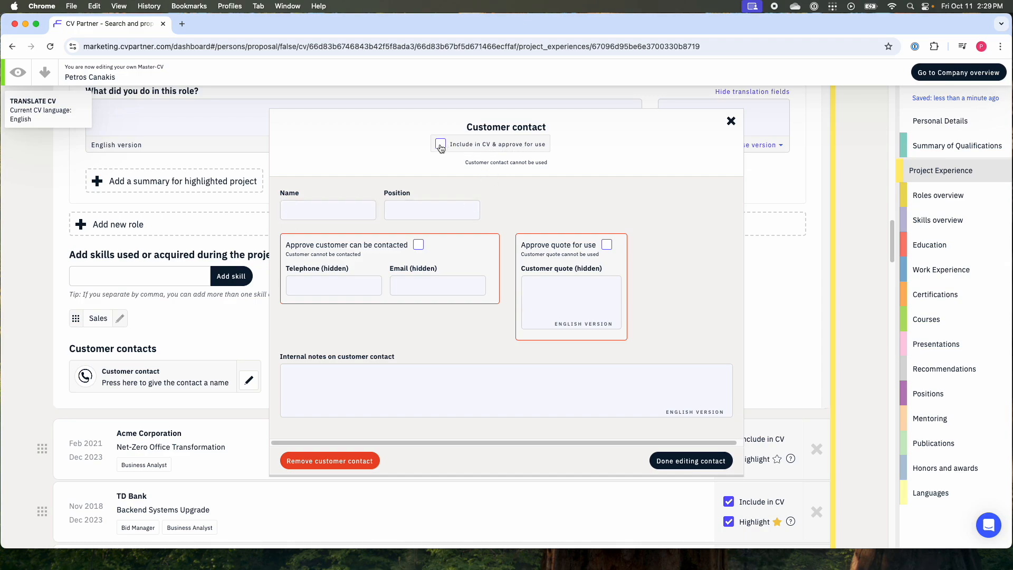
left_click(309, 287)
left_click(415, 292)
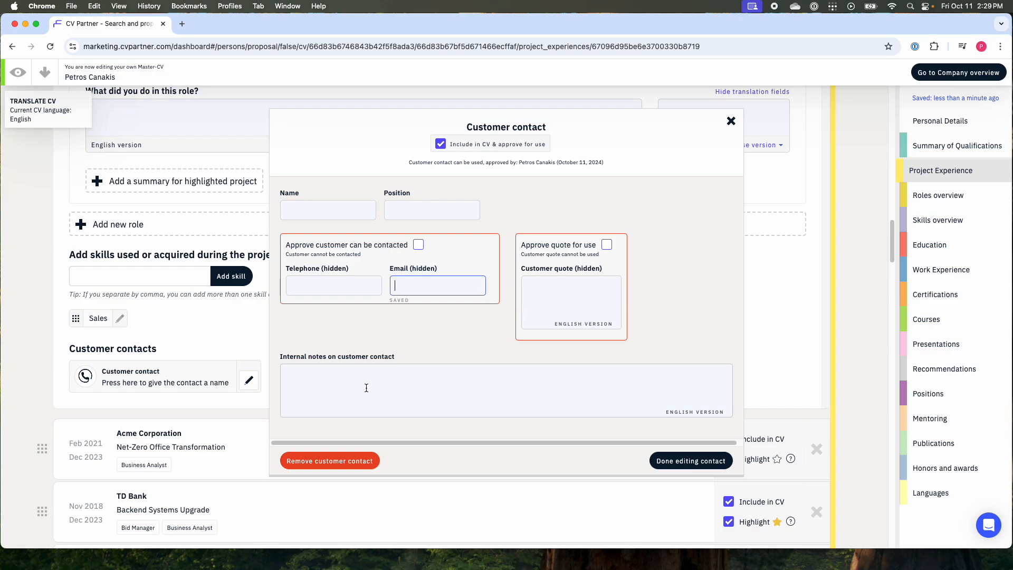
left_click(730, 123)
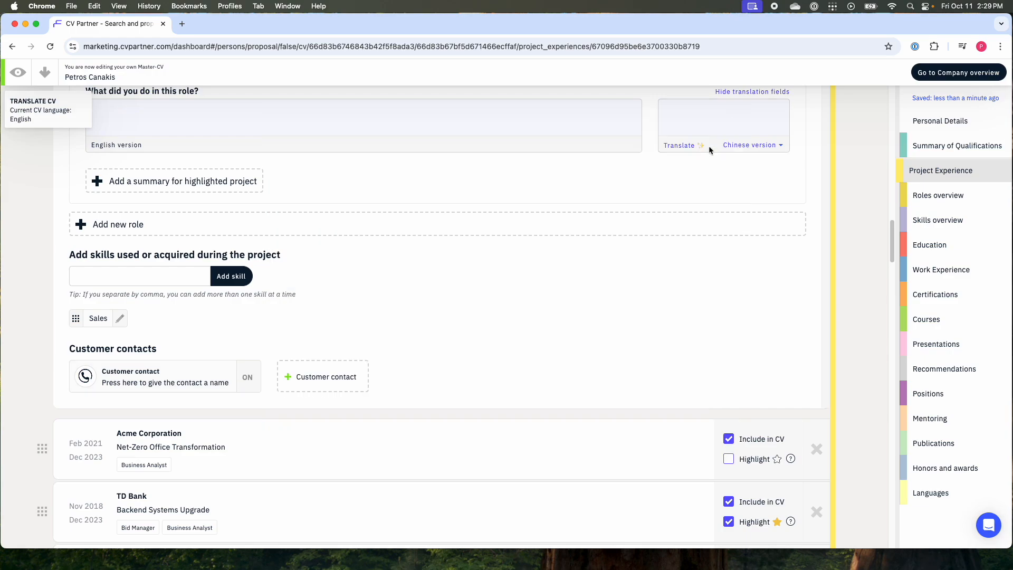
Step: Collapse the new Lead Customer Success Manager project experience and delete it from the list
scroll(511, 334, "up", 15)
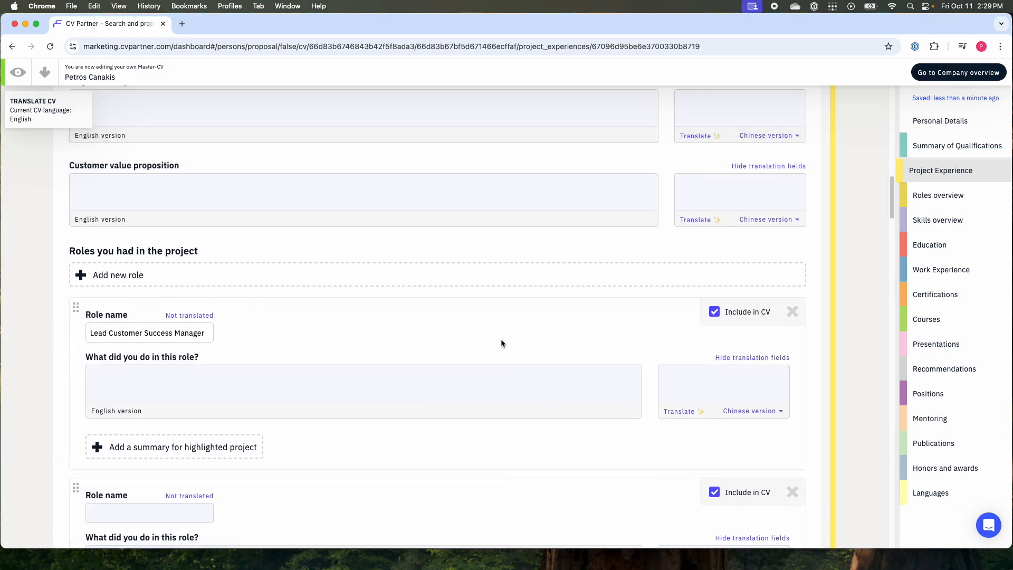
left_click(457, 216)
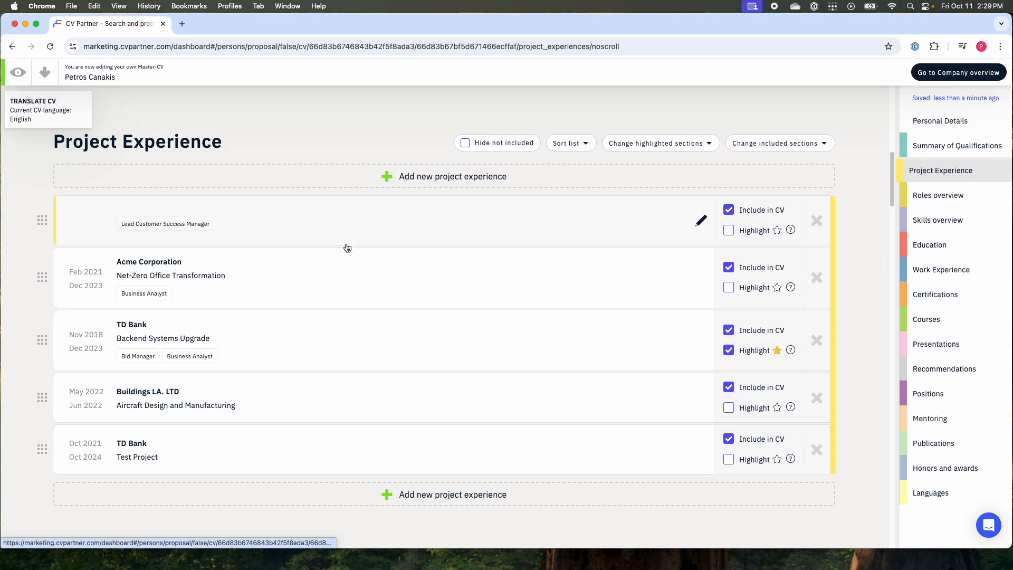
left_click(816, 220)
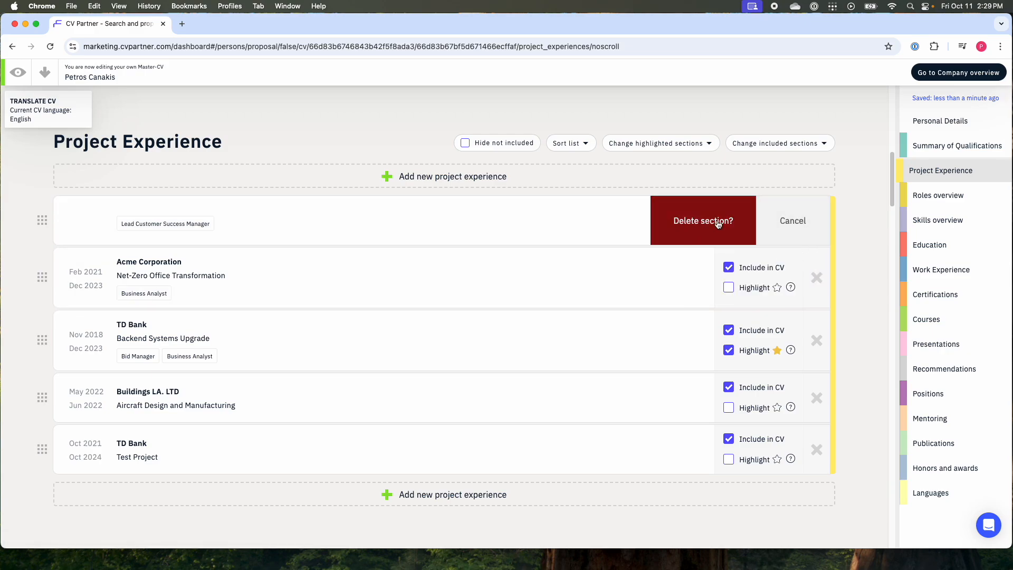
left_click(698, 224)
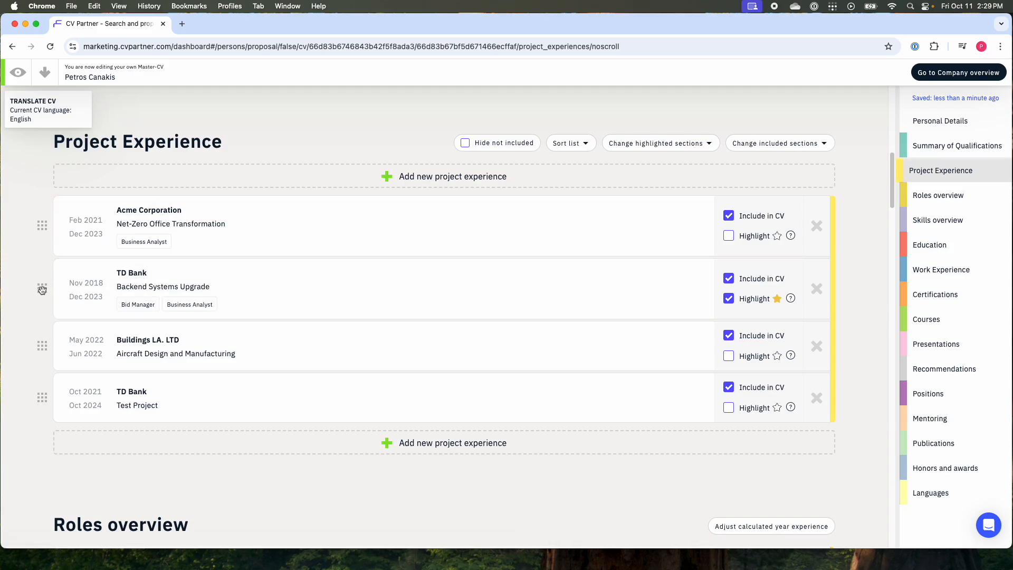
Step: Reorder the project experiences as Acme Corporation, TD Bank Backend Systems Upgrade, TD Bank Test Project and Buildings LA. LTD
left_click_drag(41, 289, 40, 210)
left_click_drag(45, 291, 44, 216)
left_click_drag(38, 398, 31, 214)
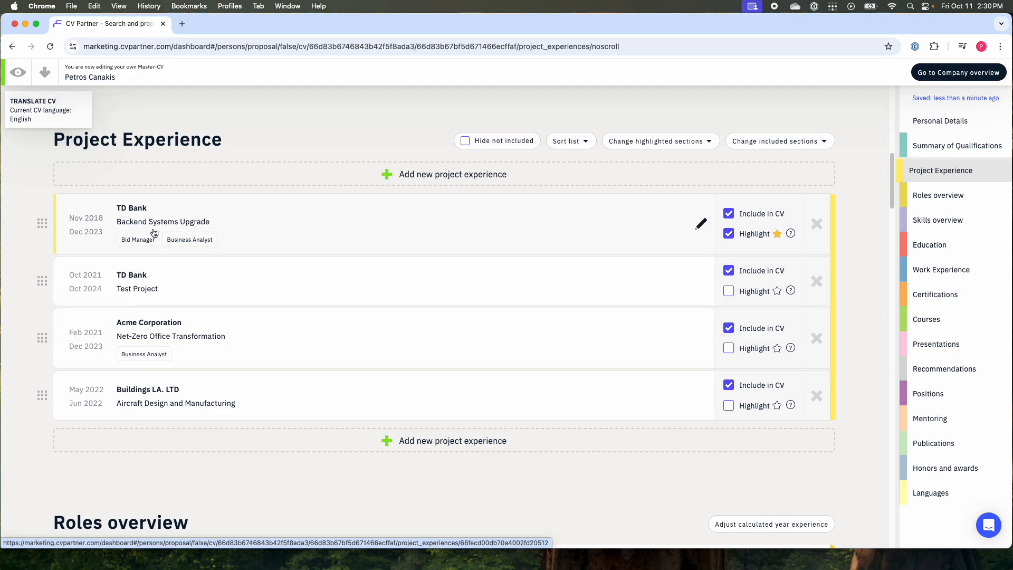
left_click_drag(42, 281, 38, 201)
left_click_drag(42, 339, 42, 203)
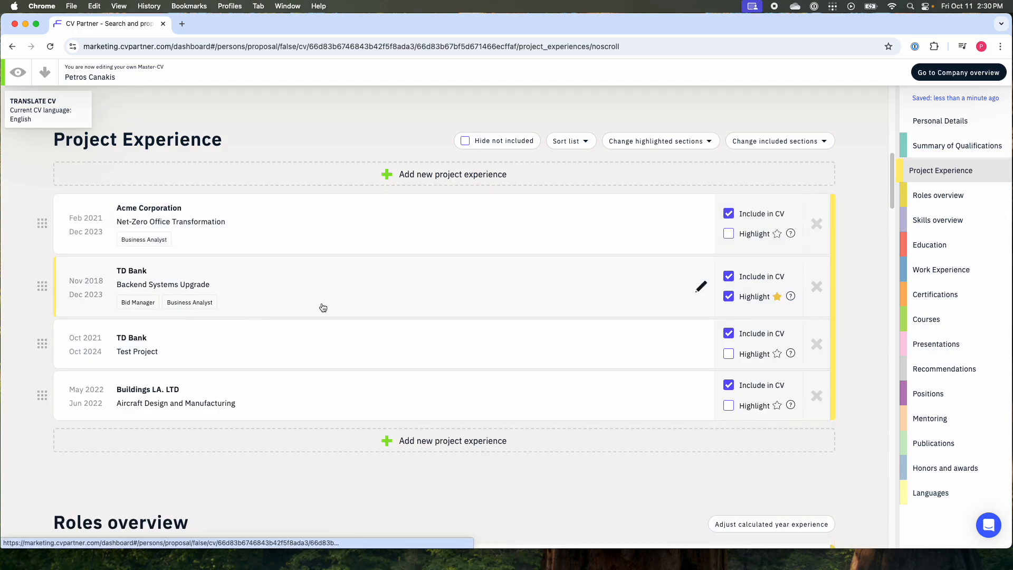
Step: Add "Customer Success Manager" from the approved company suggestions as a highlighted role outside projects in the Roles overview
scroll(448, 199, "down", 2)
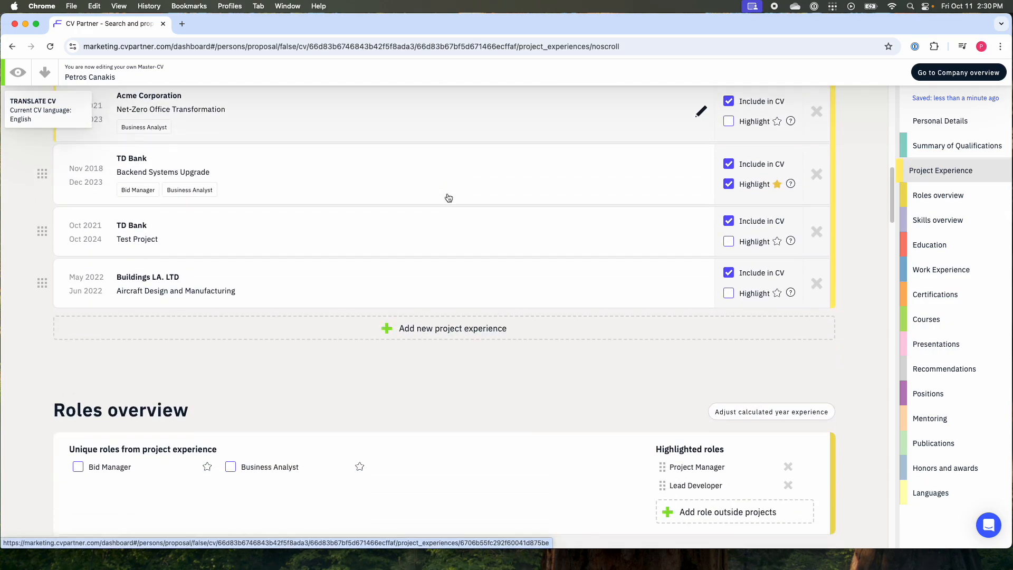
scroll(447, 198, "down", 4)
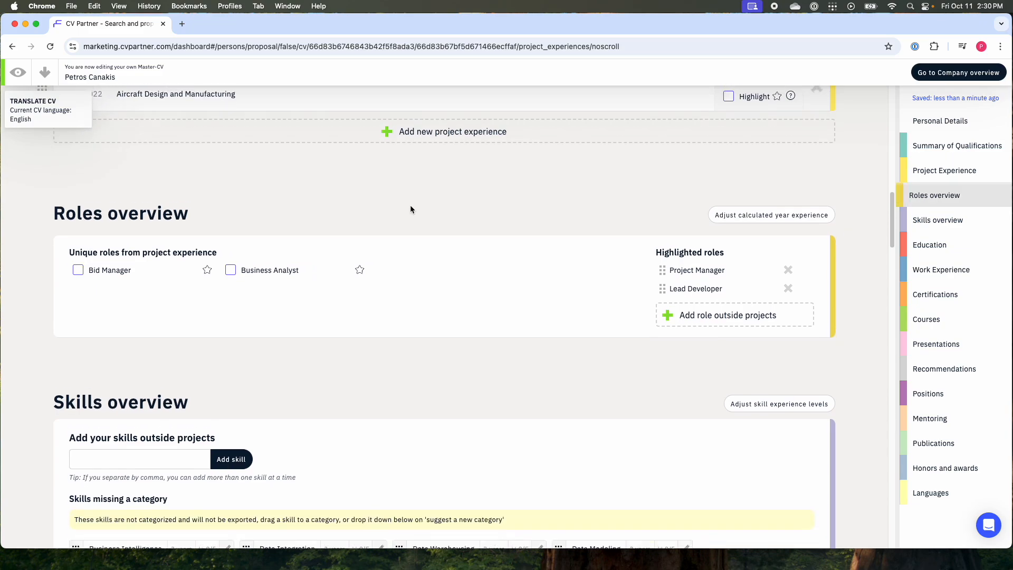
scroll(203, 310, "up", 3)
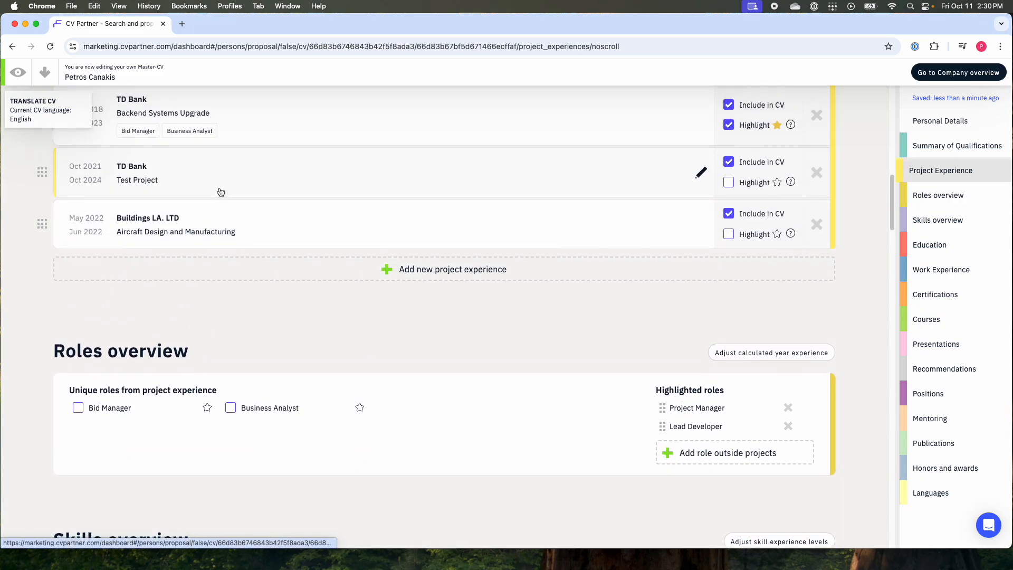
scroll(195, 164, "up", 2)
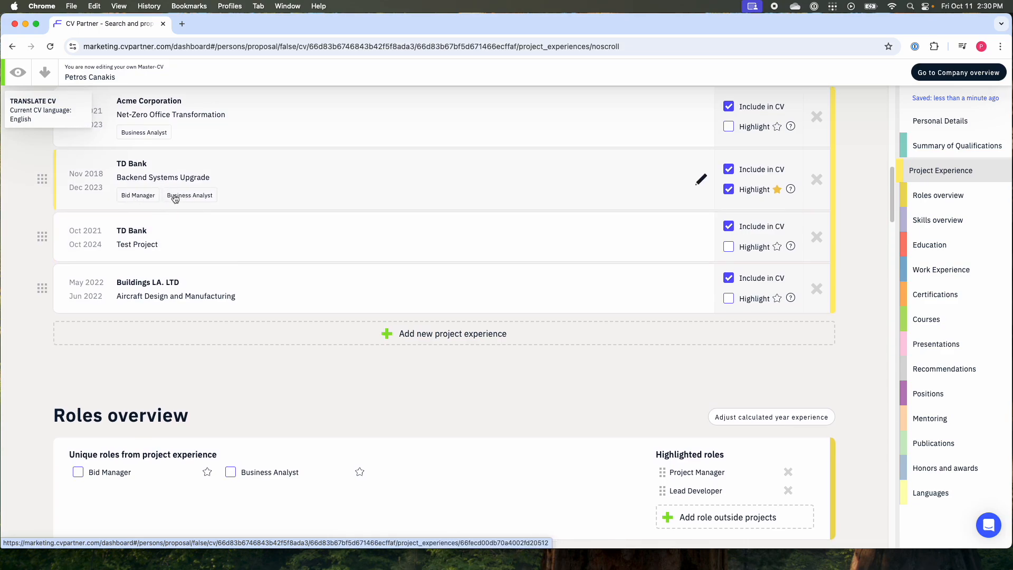
scroll(150, 297, "down", 2)
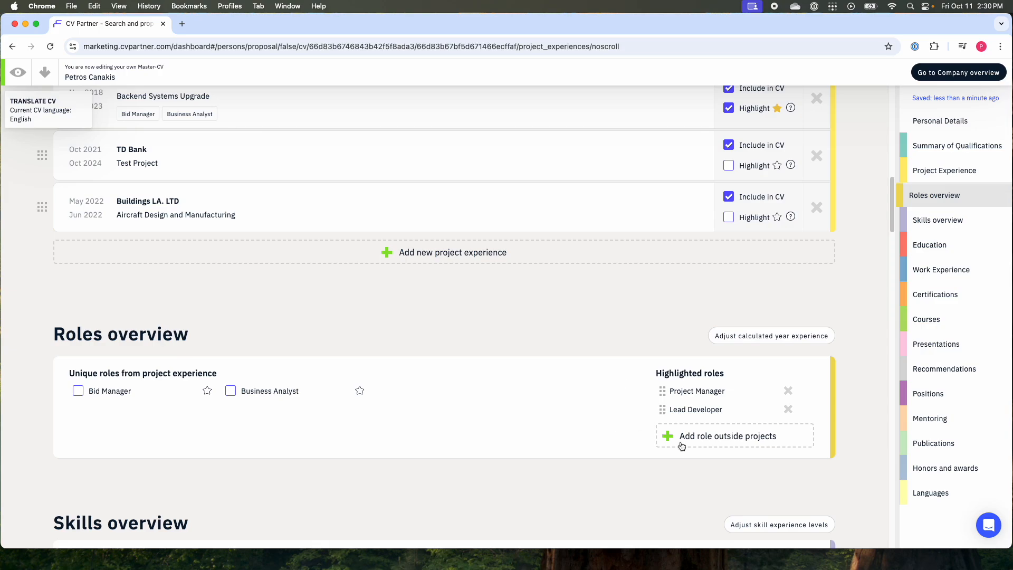
scroll(715, 443, "down", 4)
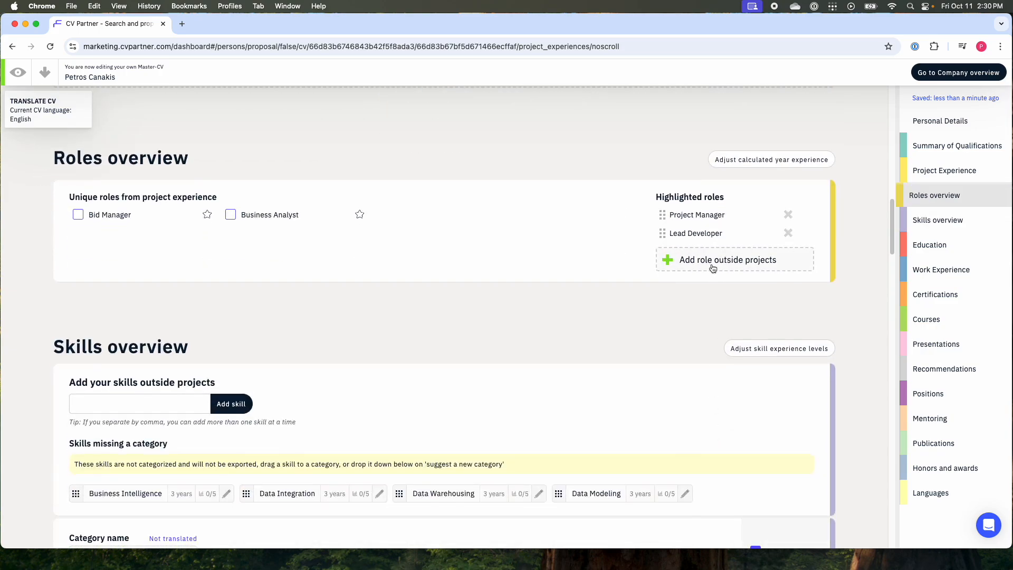
left_click(713, 264)
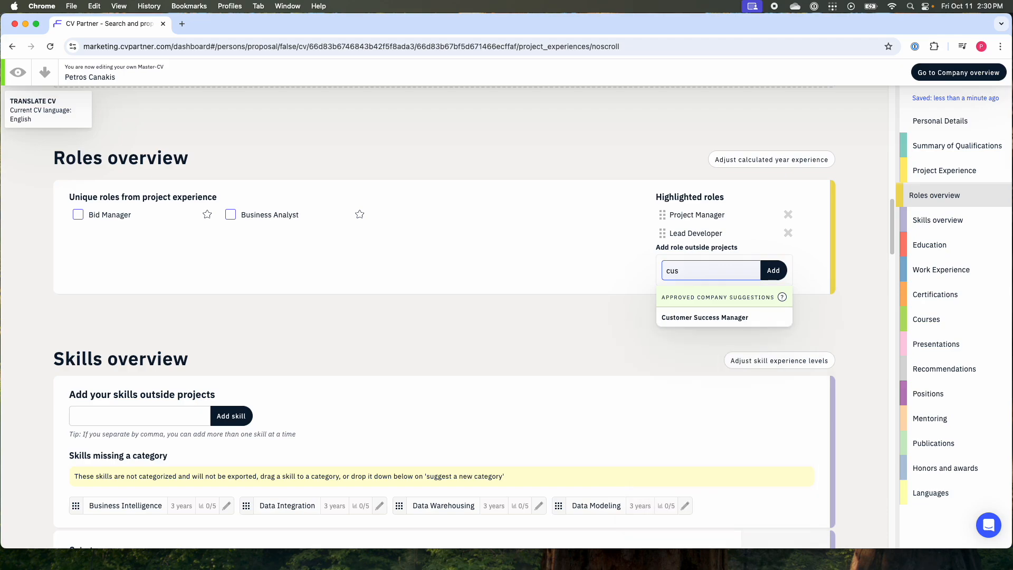
left_click(704, 320)
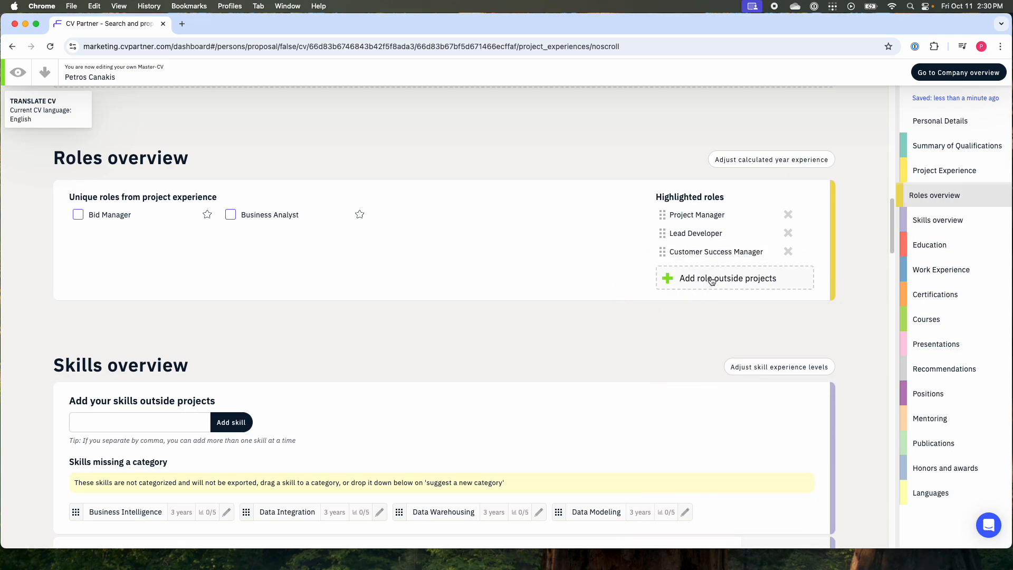
Step: Add "Budgeting & Forecasting" from the approved company suggestions as a skill outside projects in the Skills overview
scroll(576, 274, "down", 2)
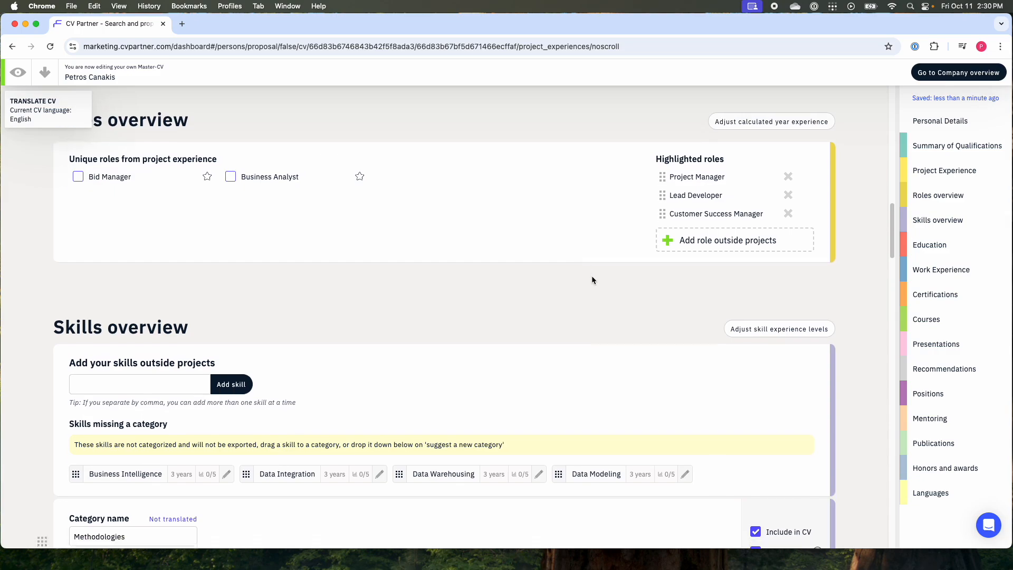
scroll(592, 279, "down", 1)
scroll(112, 304, "down", 5)
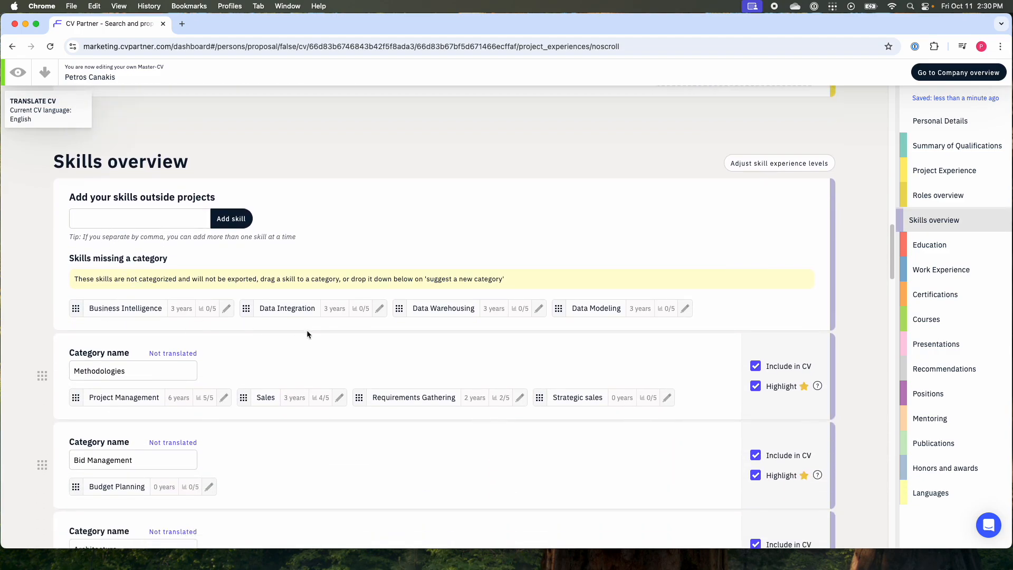
left_click(109, 218)
scroll(146, 226, "down", 1)
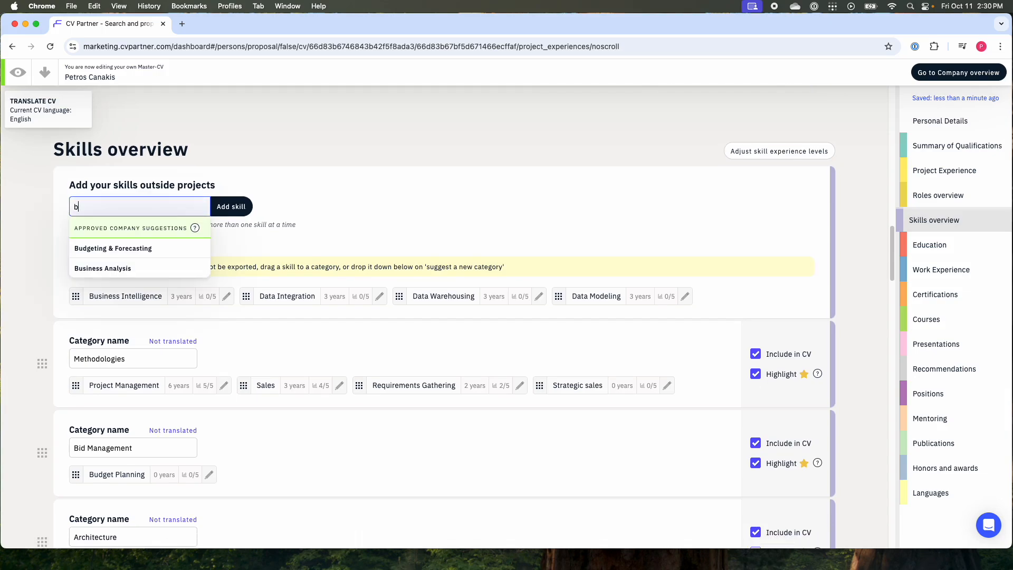
left_click(106, 248)
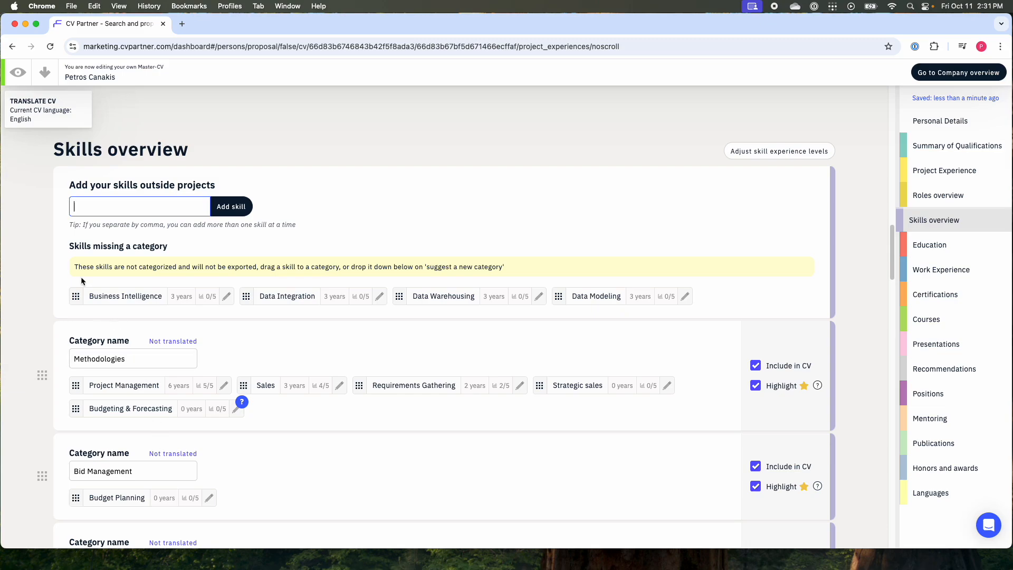
Step: Move the uncategorized Data Integration skill into the Methodologies category
scroll(115, 406, "down", 1)
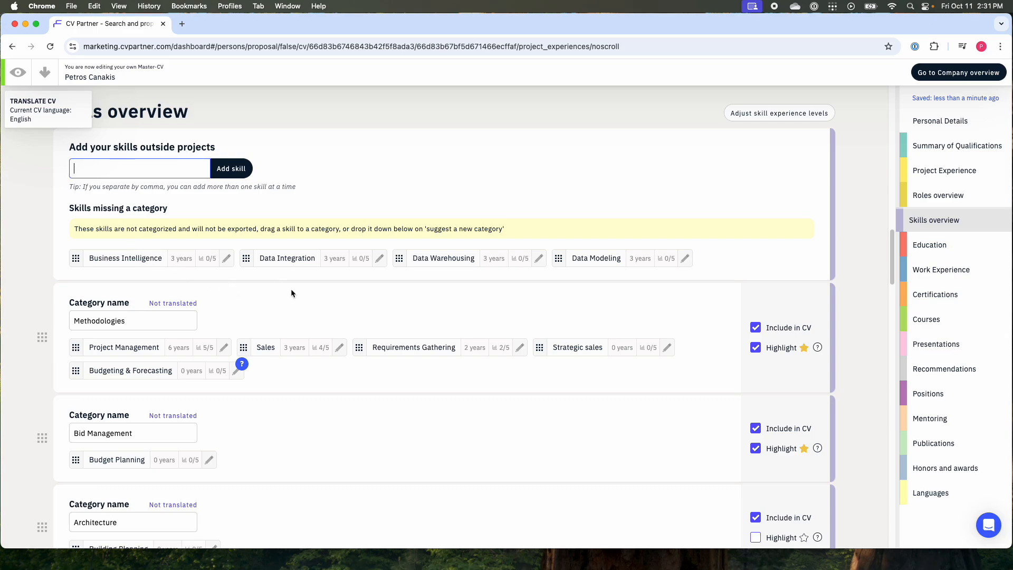
scroll(310, 258, "down", 1)
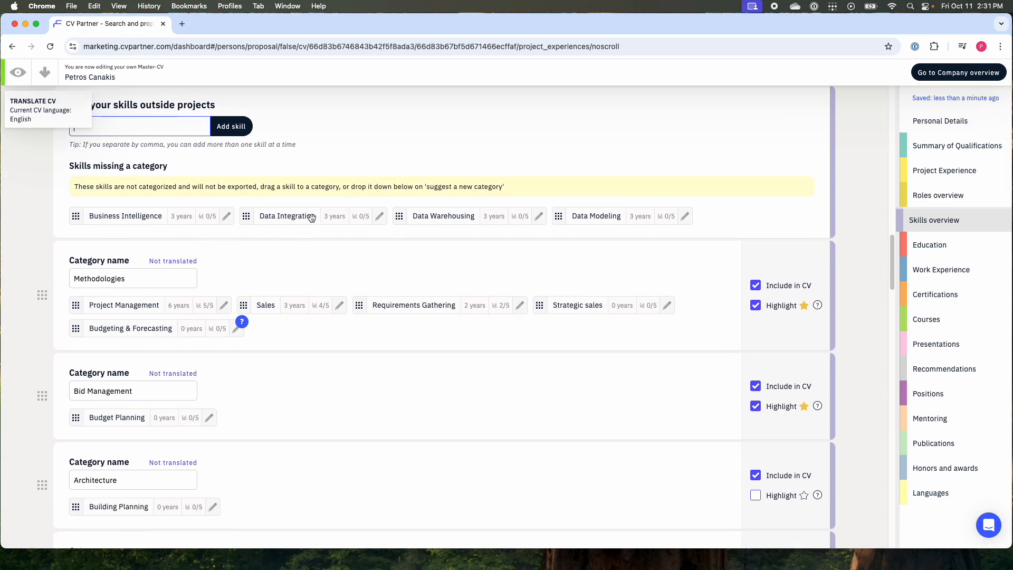
left_click_drag(313, 217, 287, 306)
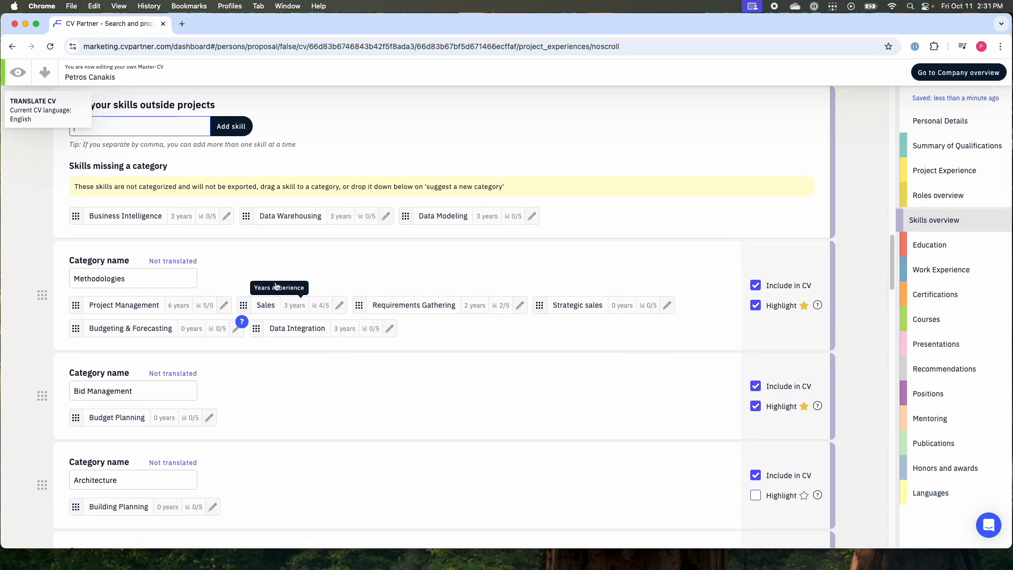
Step: Place the uncategorized Data Warehousing skill in a new suggested category at the end of the skill categories, leaving its name blank
scroll(182, 302, "up", 1)
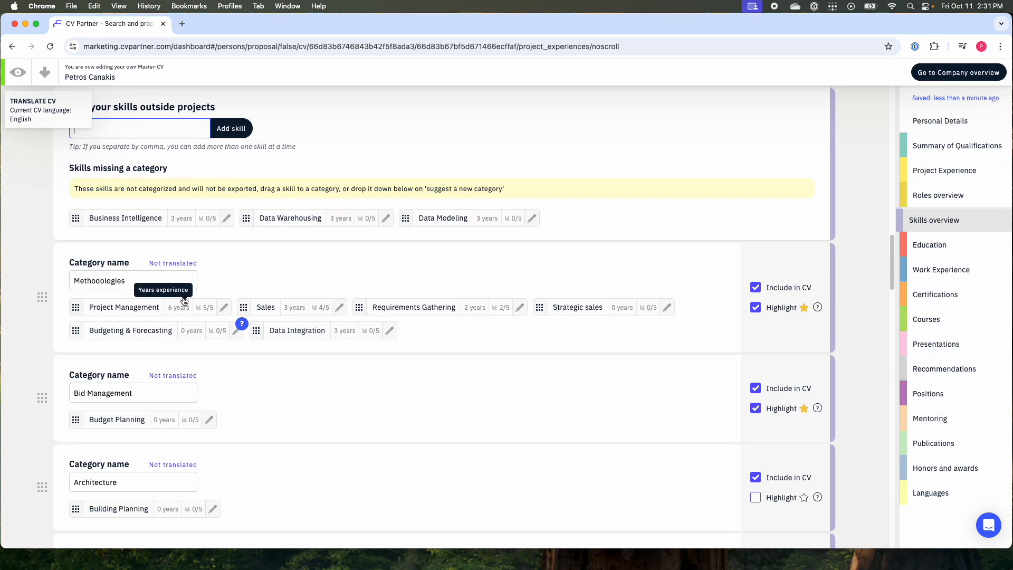
scroll(150, 254, "up", 2)
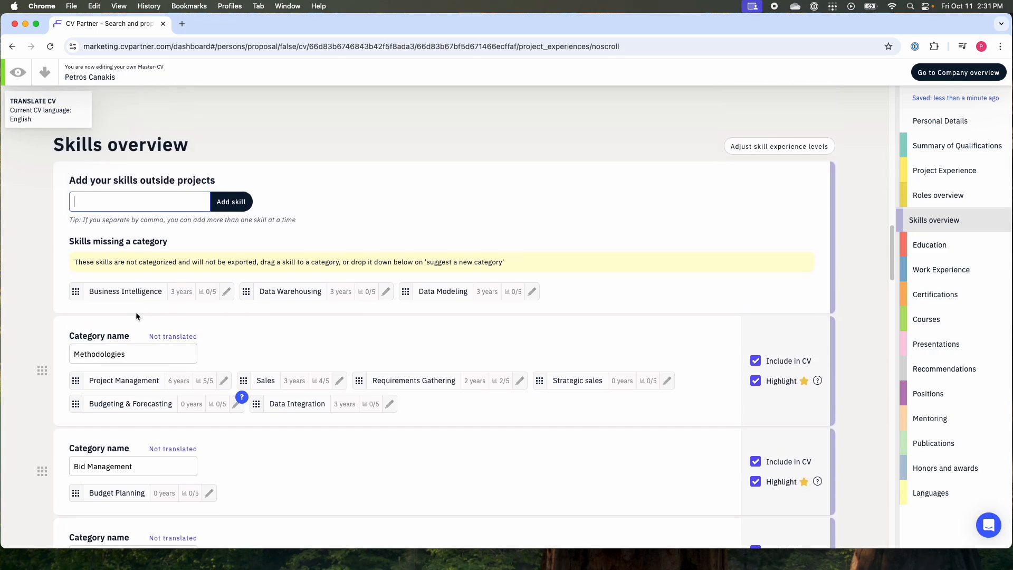
scroll(135, 312, "down", 4)
scroll(201, 299, "down", 2)
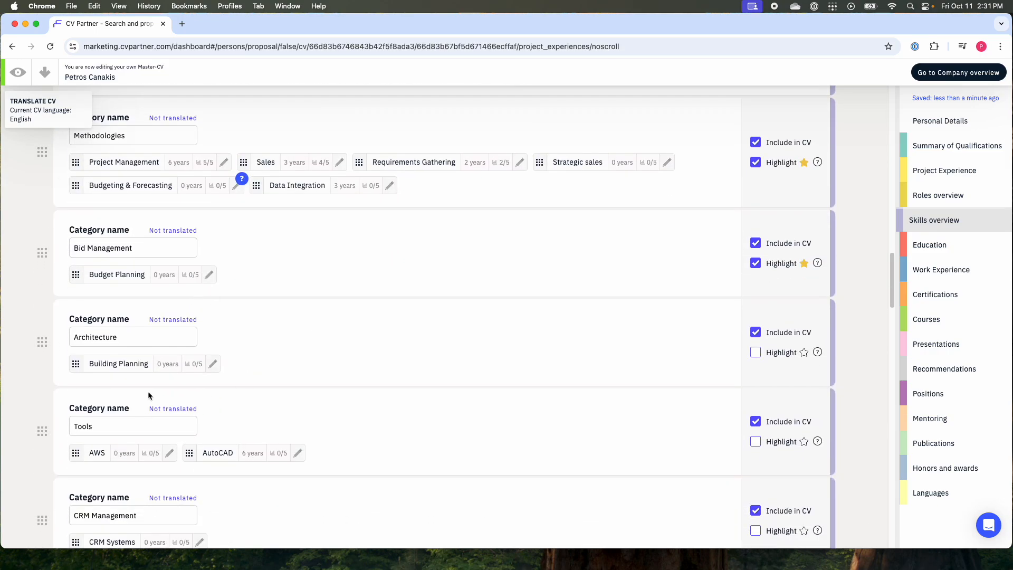
scroll(148, 395, "down", 3)
scroll(224, 400, "up", 8)
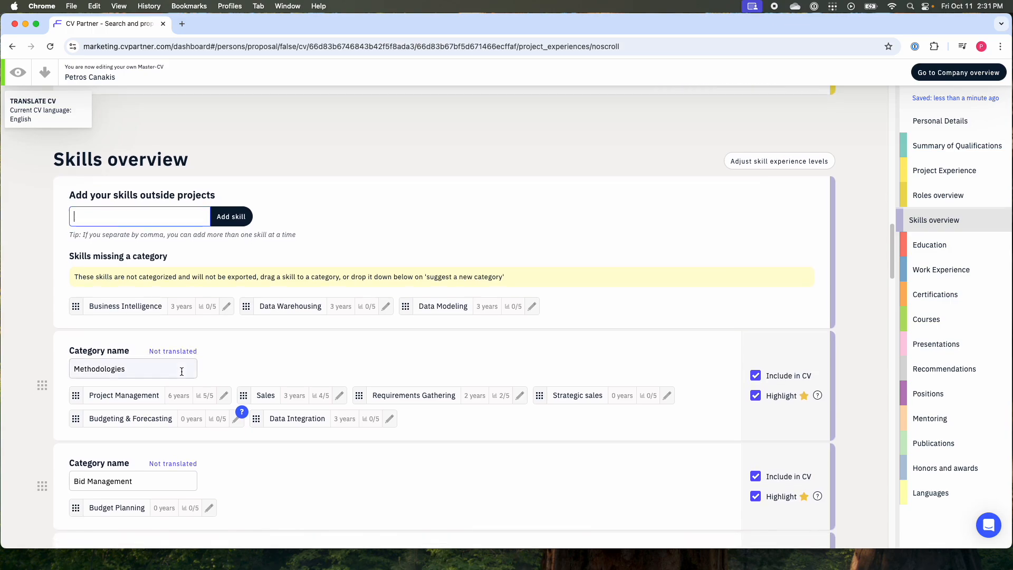
left_click_drag(286, 307, 287, 311)
left_click_drag(301, 462, 401, 460)
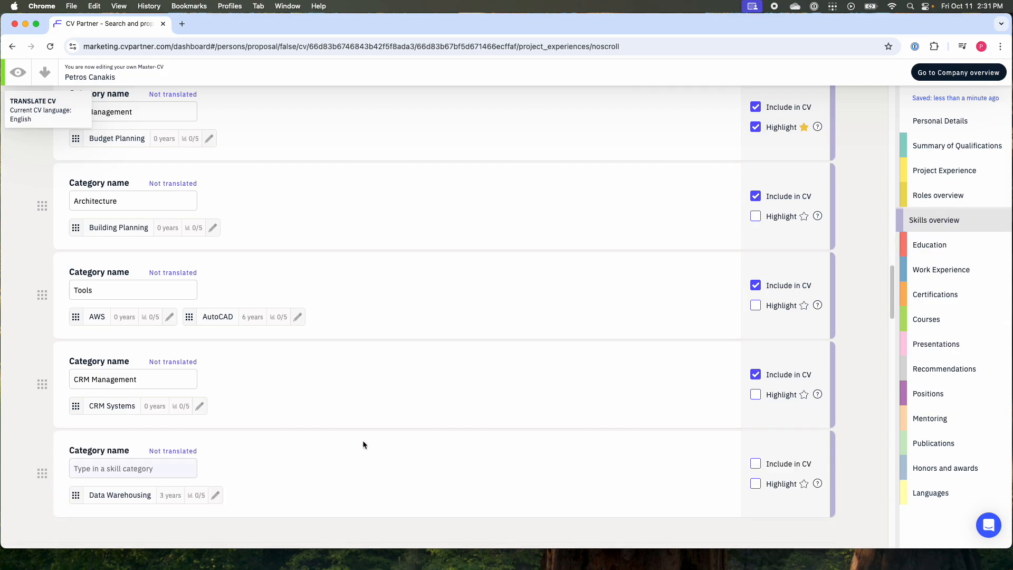
left_click(151, 464)
scroll(236, 438, "down", 2)
left_click(286, 453)
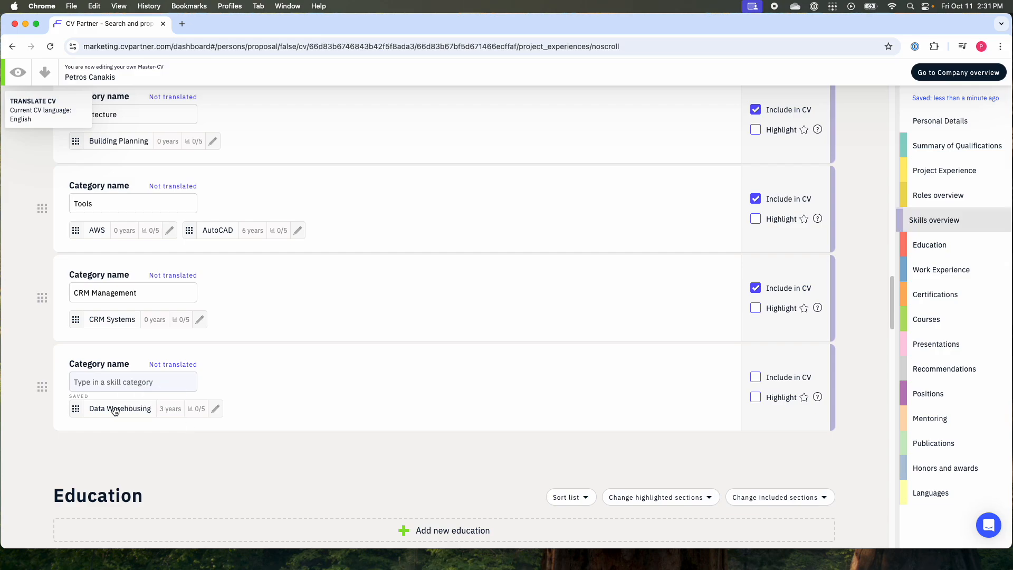
Step: Move the Data Warehousing skill into the CRM Management category and remove the empty unnamed category
left_click_drag(110, 409, 303, 320)
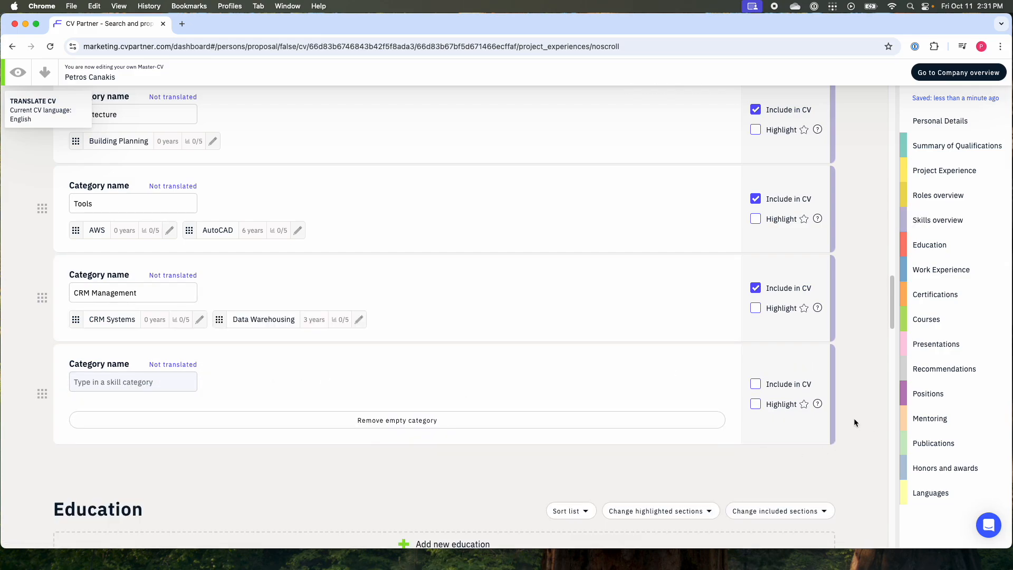
scroll(498, 479, "up", 1)
left_click(396, 449)
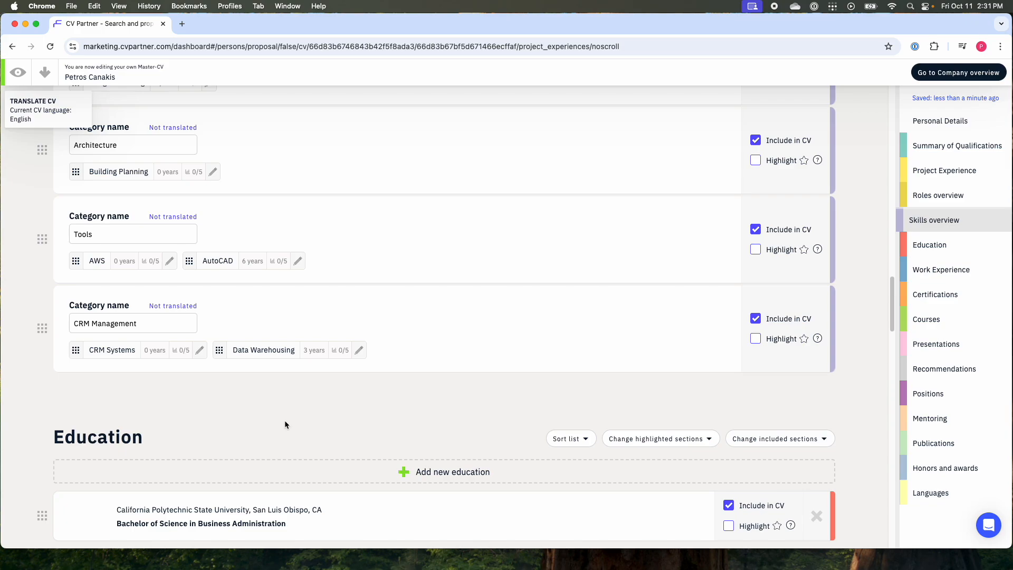
Step: Review the skill categories with their assigned skills and their Include in CV and Highlight settings
scroll(287, 433, "up", 2)
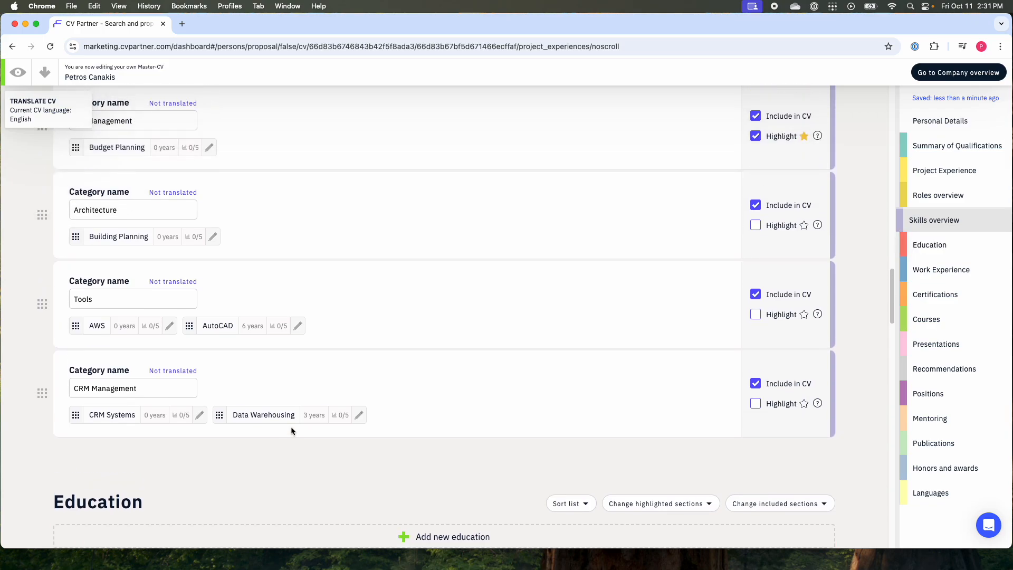
scroll(290, 427, "up", 6)
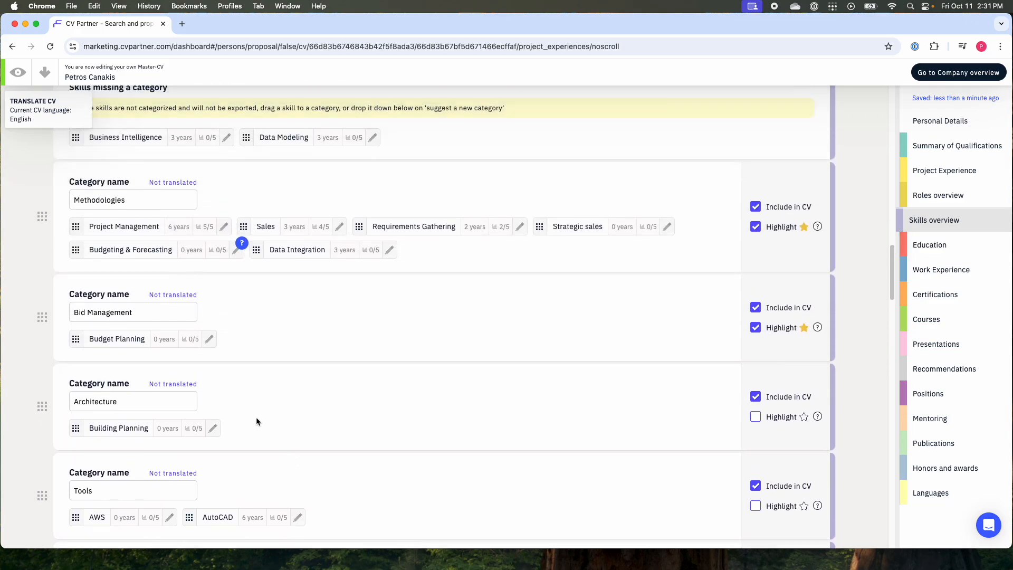
scroll(256, 421, "up", 1)
scroll(146, 252, "up", 3)
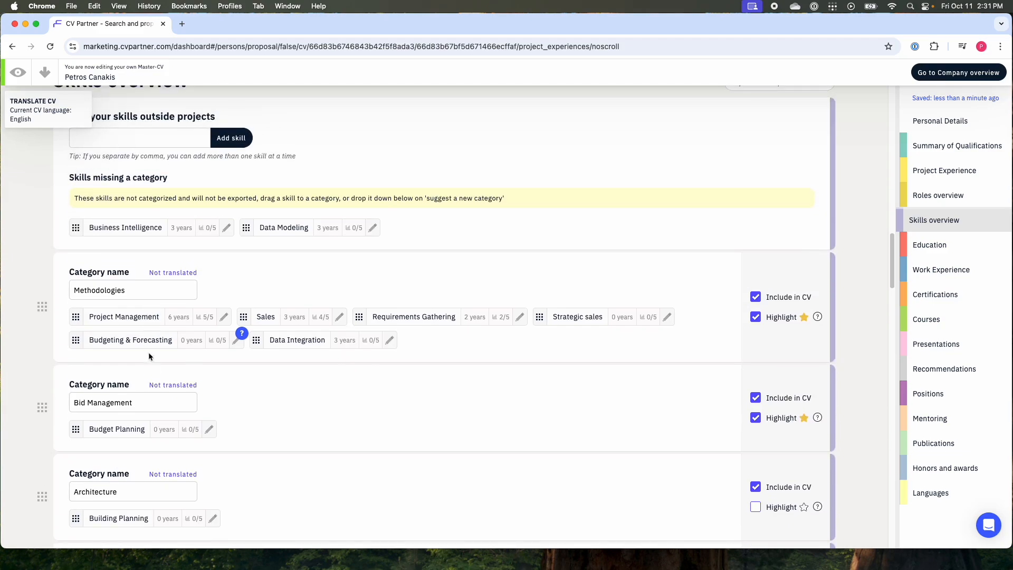
scroll(157, 364, "up", 2)
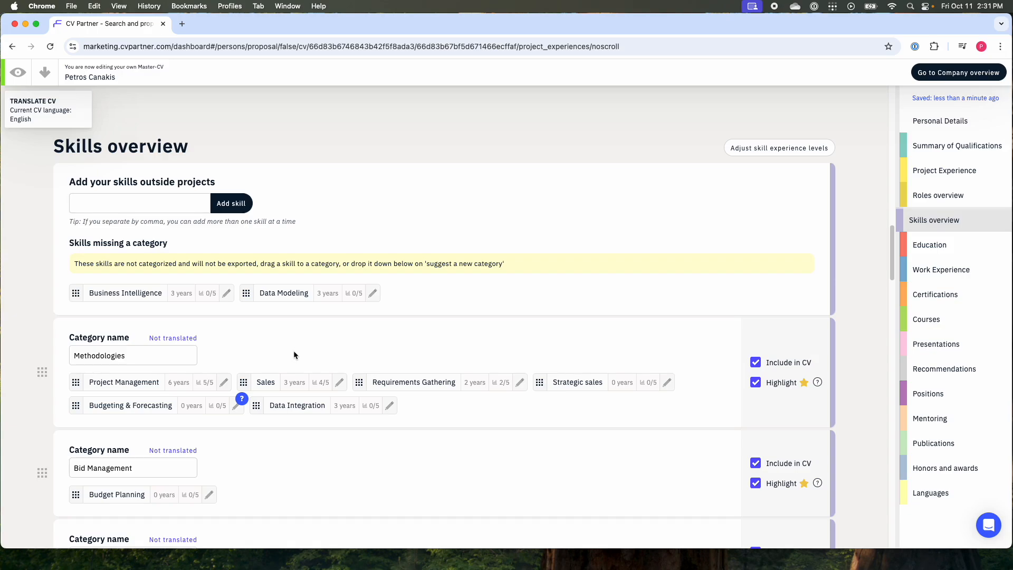
scroll(292, 353, "down", 2)
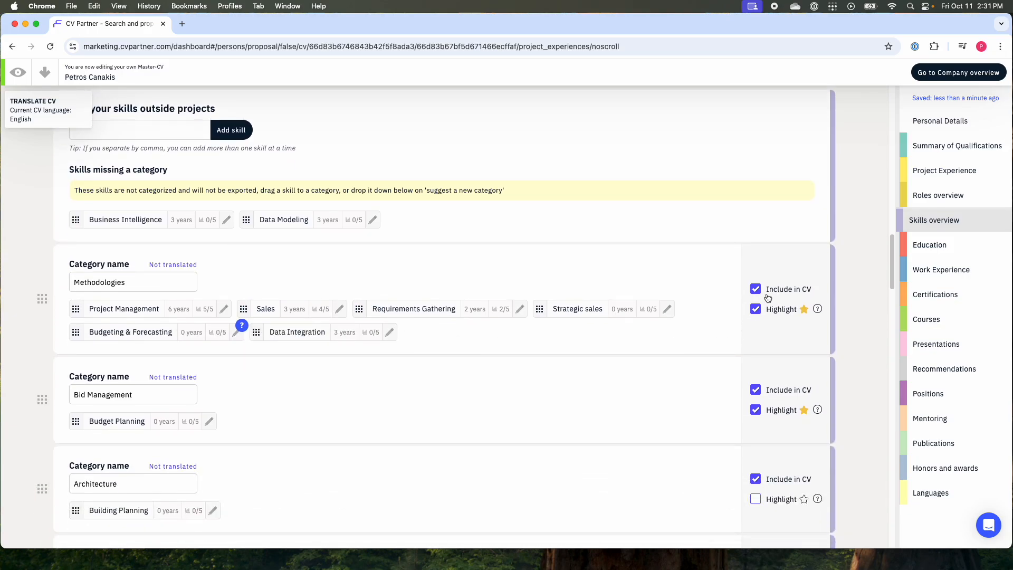
scroll(758, 399, "down", 2)
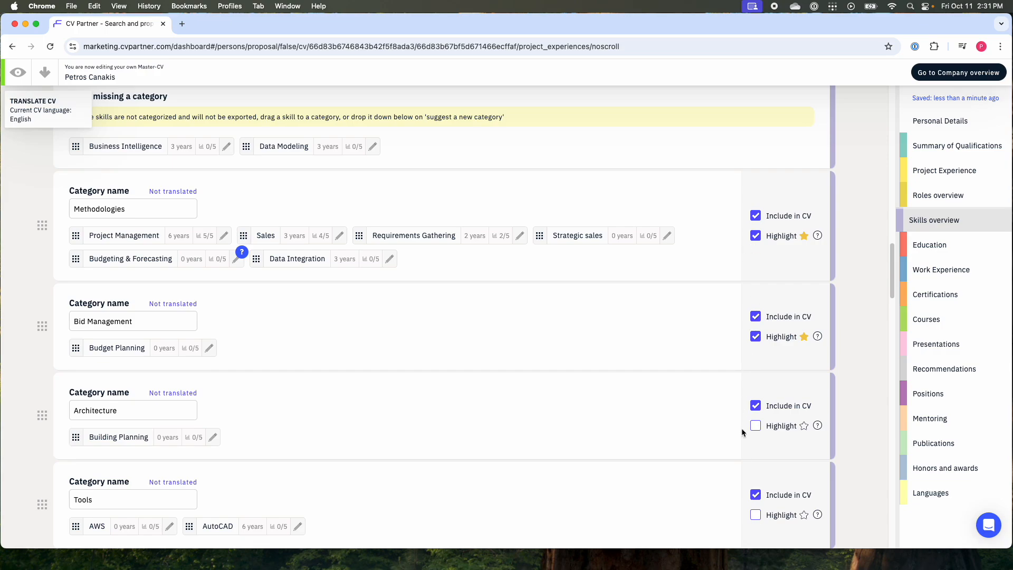
scroll(760, 397, "down", 1)
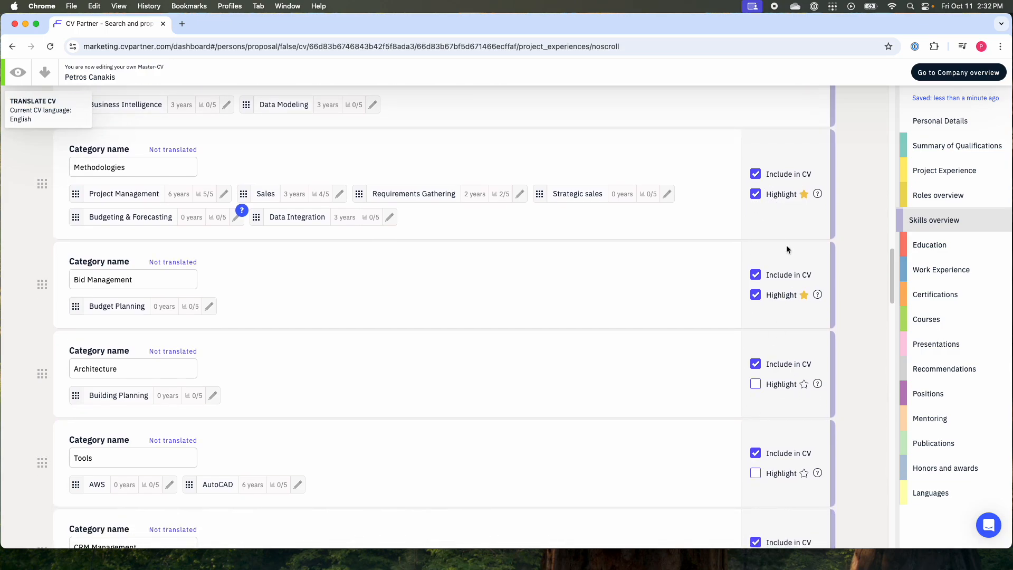
scroll(756, 370, "down", 5)
scroll(754, 402, "up", 8)
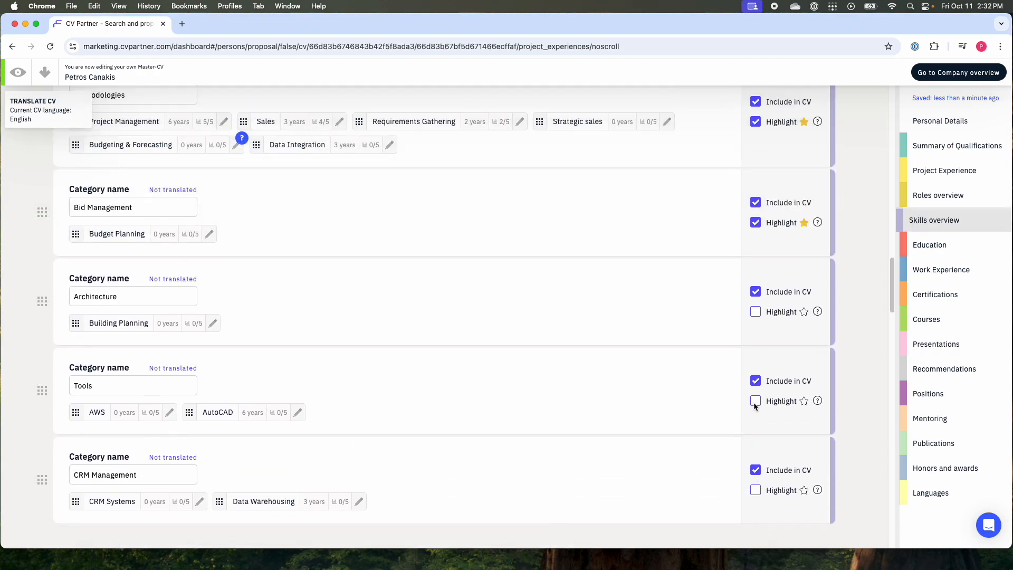
scroll(716, 389, "up", 2)
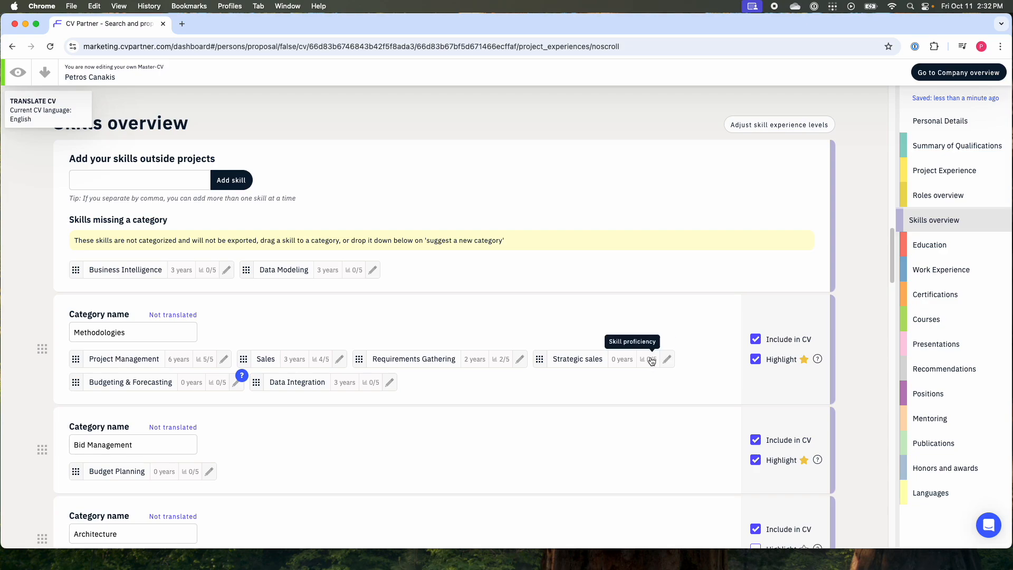
scroll(609, 329, "up", 3)
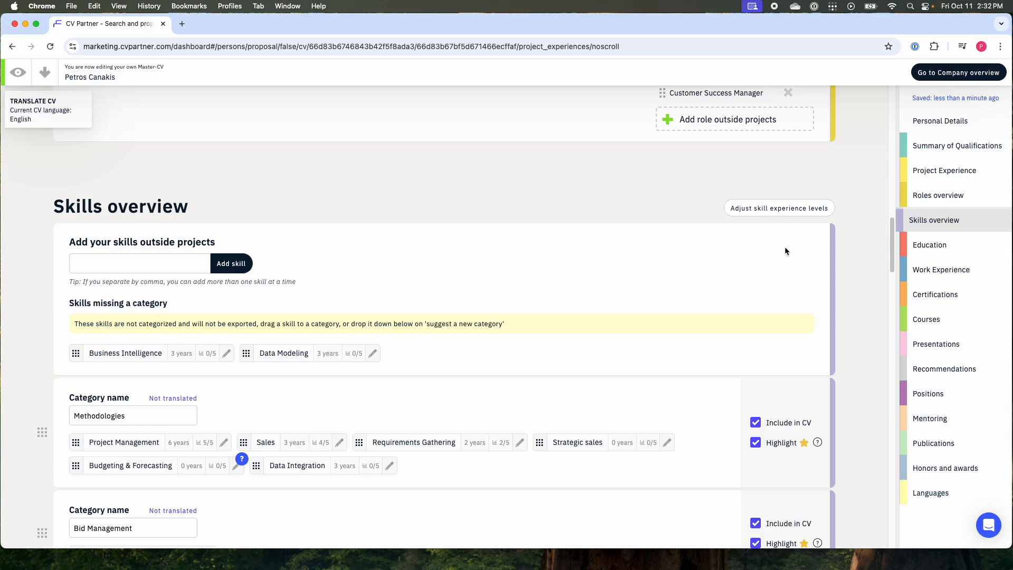
Step: Open the skill experience level adjustments and override Business Intelligence to 6 years of experience
scroll(781, 246, "up", 1)
left_click(771, 237)
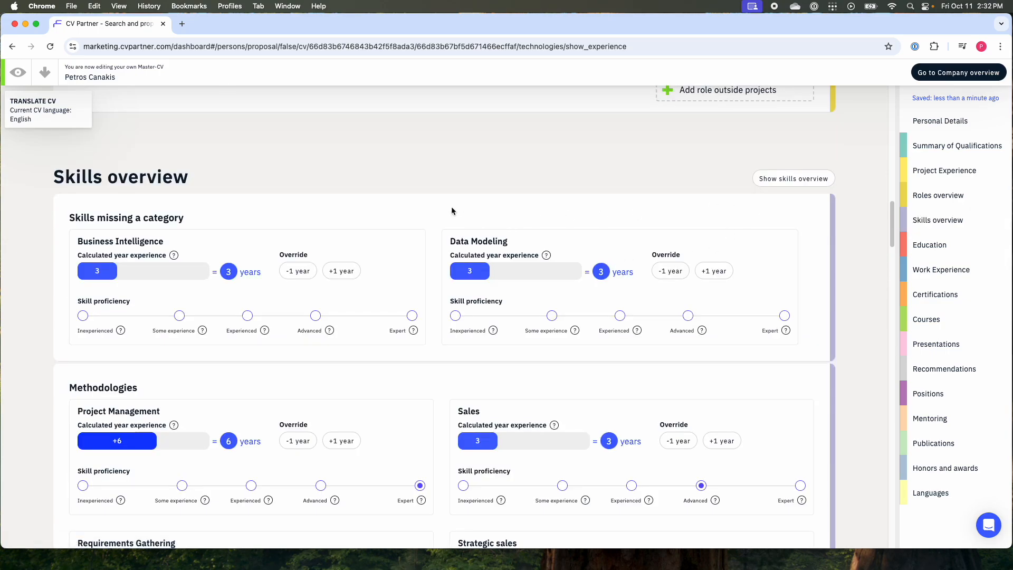
scroll(159, 278, "down", 1)
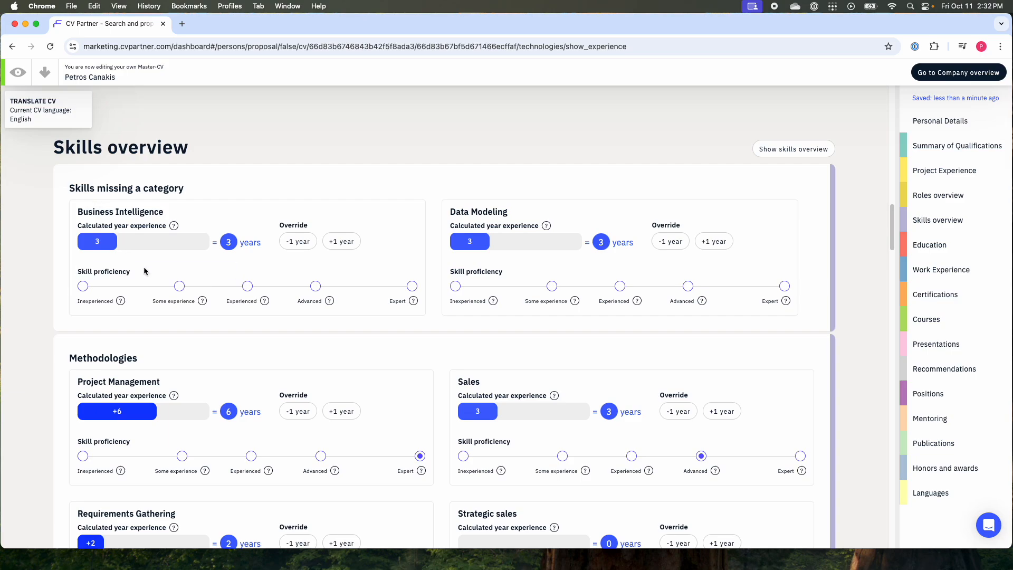
left_click(345, 247)
left_click(345, 247)
left_click(345, 247)
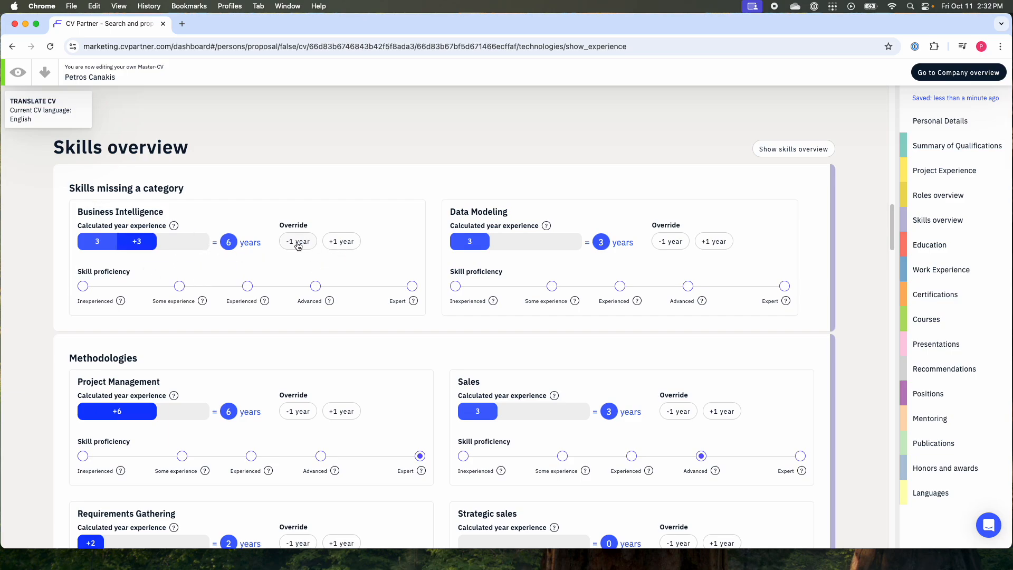
left_click(299, 246)
left_click(299, 246)
left_click(339, 245)
left_click(339, 246)
Step: Override Data Modeling to 5 years of experience and set the Business Intelligence proficiency to Experienced
left_click(716, 246)
left_click(716, 247)
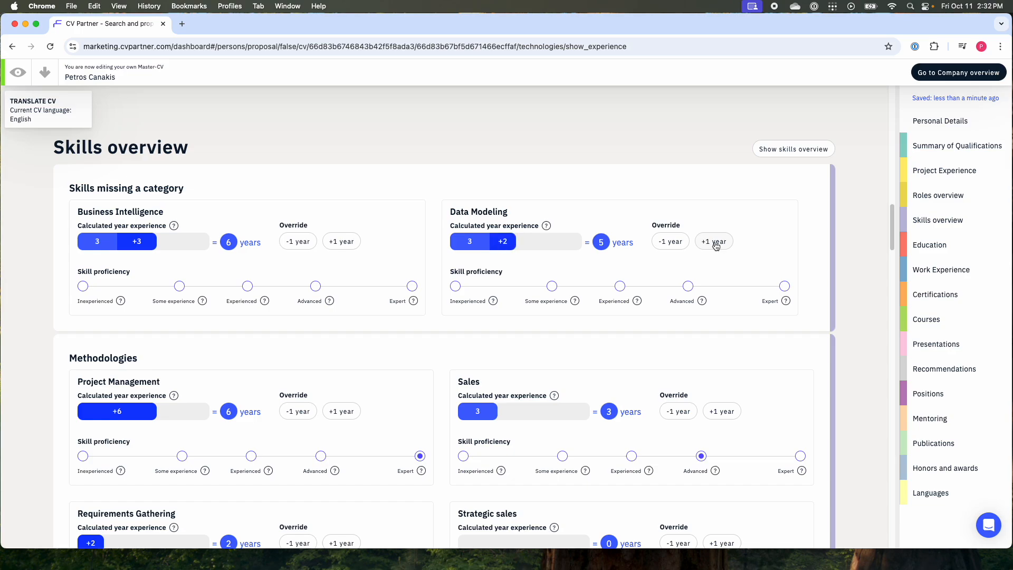
left_click(246, 286)
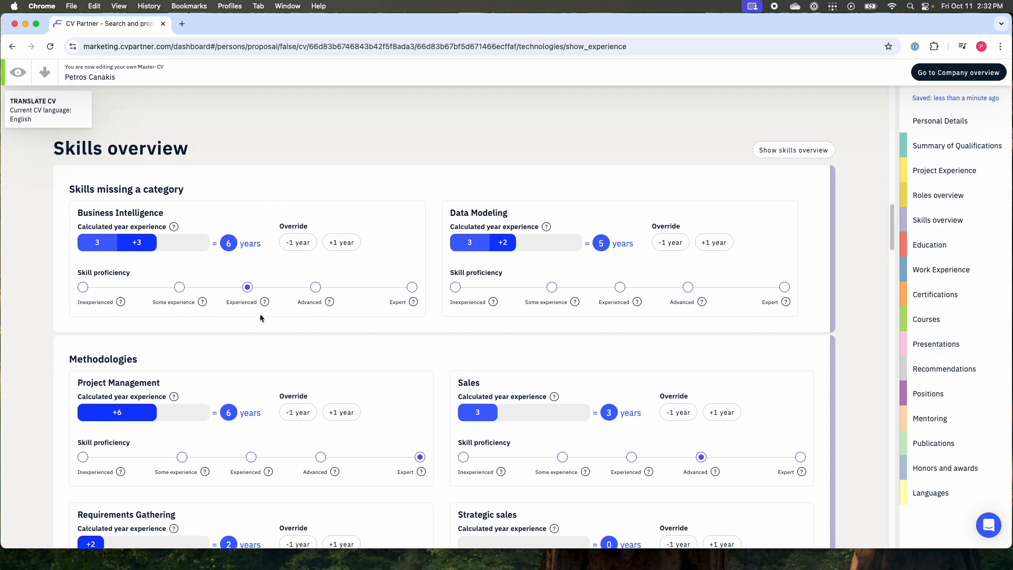
Step: Open the calculated year experience for the roles and override Customer Success Manager to 7 years
scroll(380, 314, "up", 4)
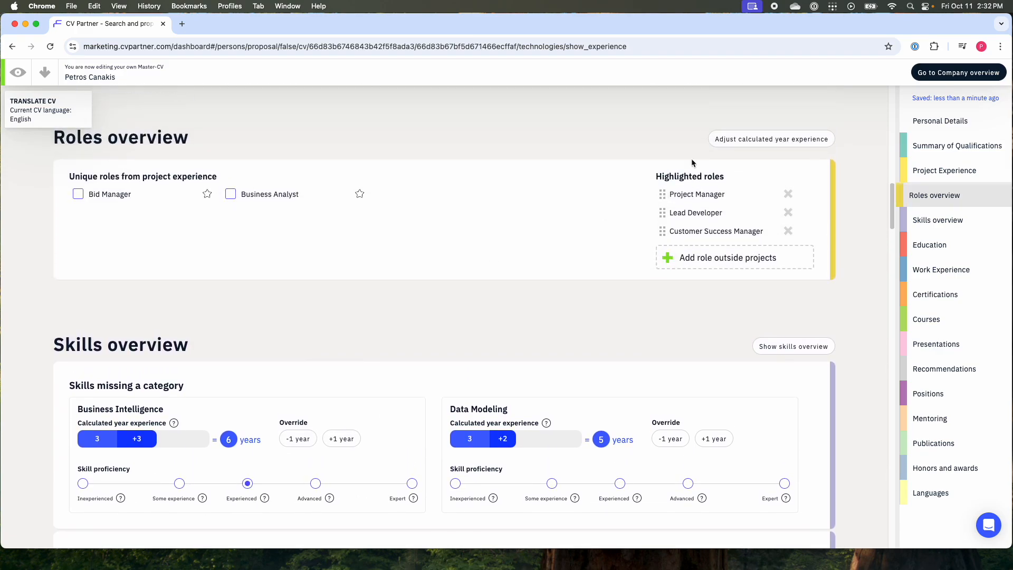
left_click(768, 139)
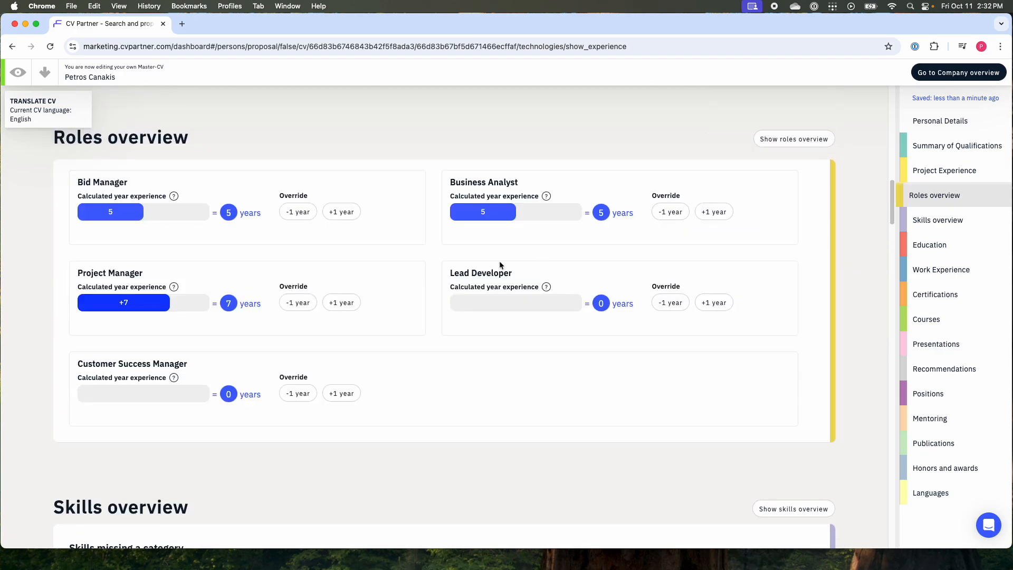
left_click(340, 393)
left_click(340, 393)
left_click(340, 393)
left_click(340, 393)
left_click(341, 393)
left_click(340, 393)
left_click(340, 393)
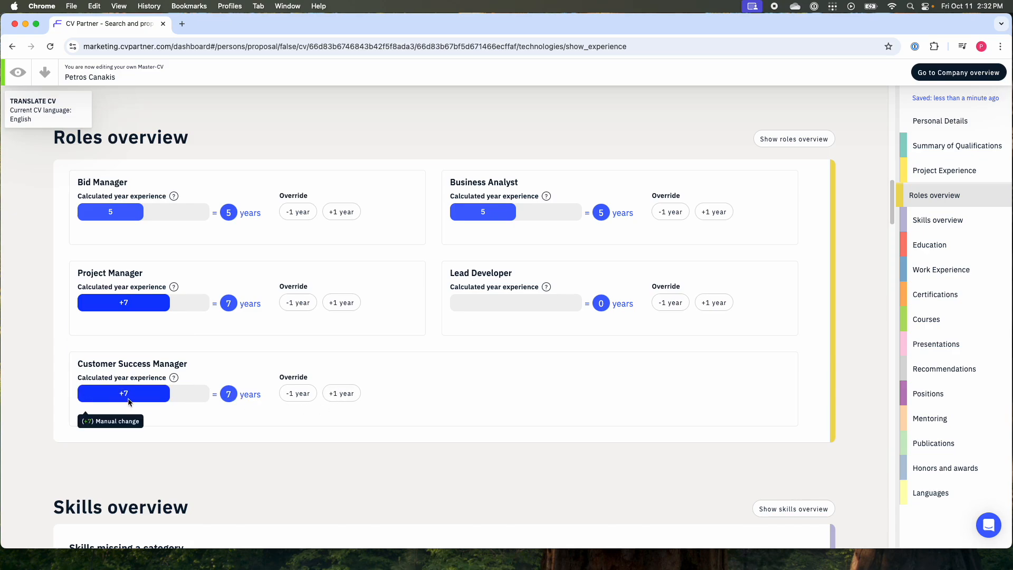
Step: Return both the roles and the skills sections from the experience adjustments to their overviews
scroll(567, 288, "up", 2)
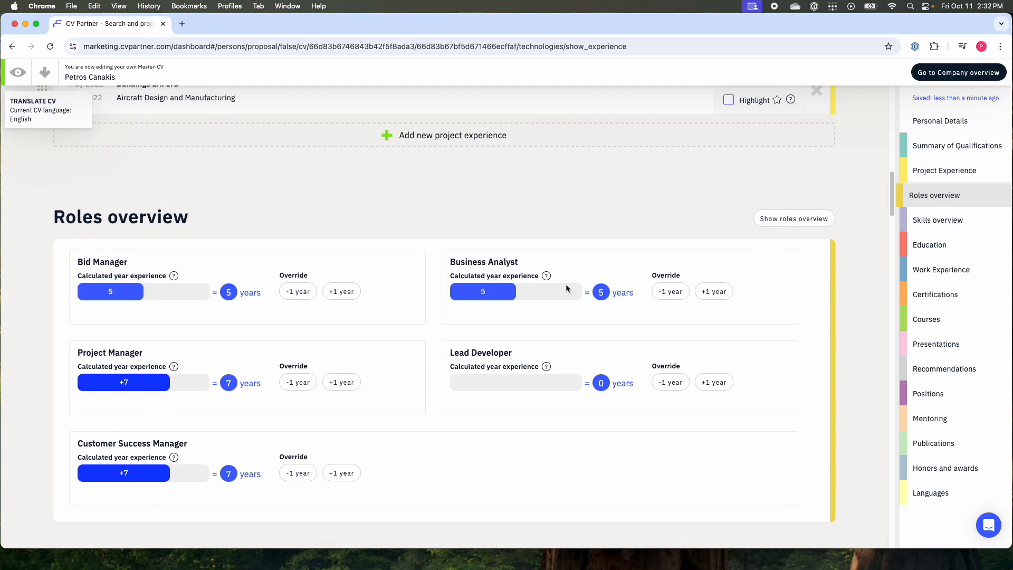
left_click(791, 219)
scroll(509, 330, "down", 2)
left_click(793, 356)
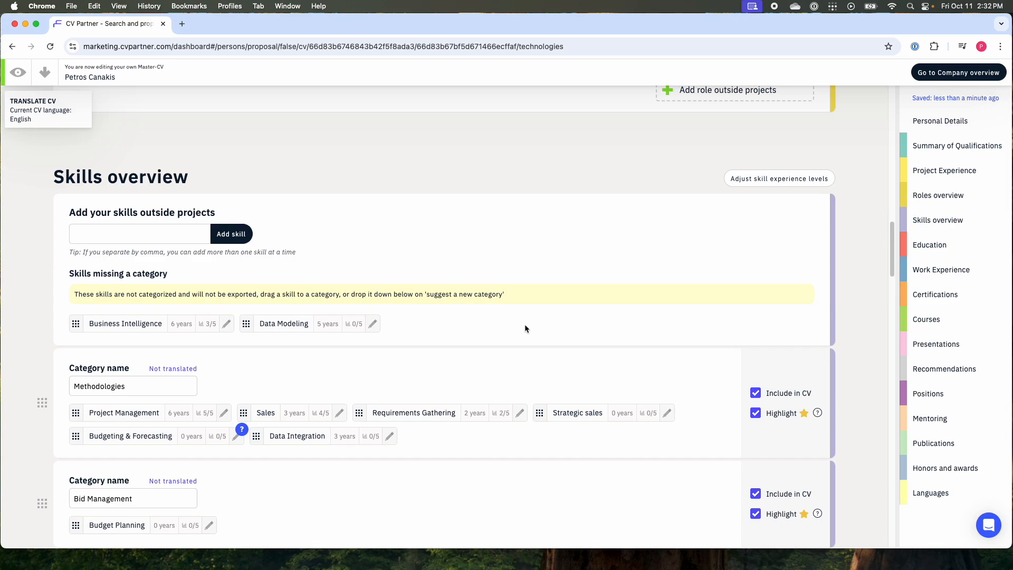
Step: Add a new education entry above the California Polytechnic State University entry
scroll(525, 328, "down", 2)
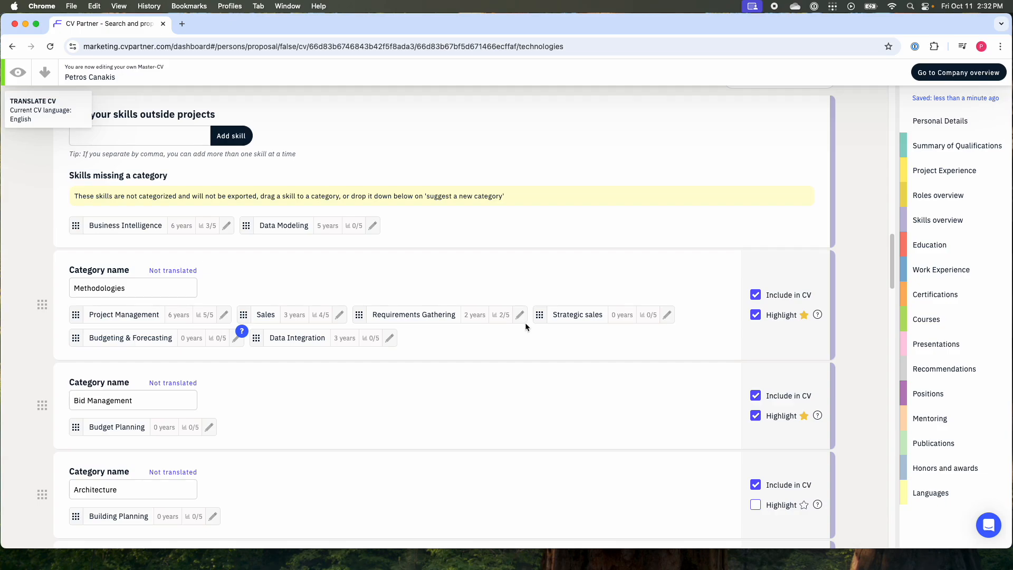
scroll(523, 316, "down", 3)
scroll(520, 288, "down", 2)
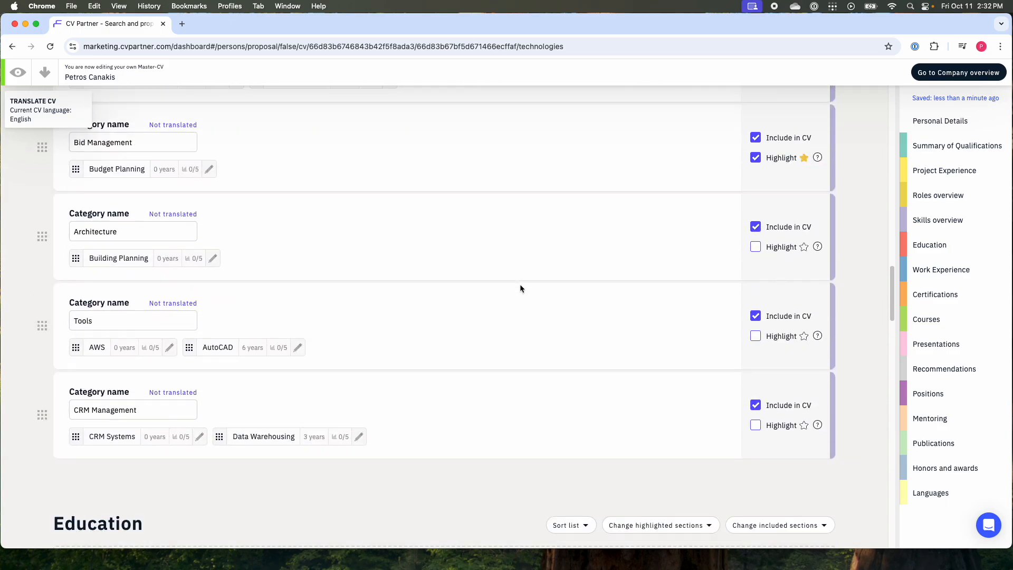
scroll(449, 274, "down", 4)
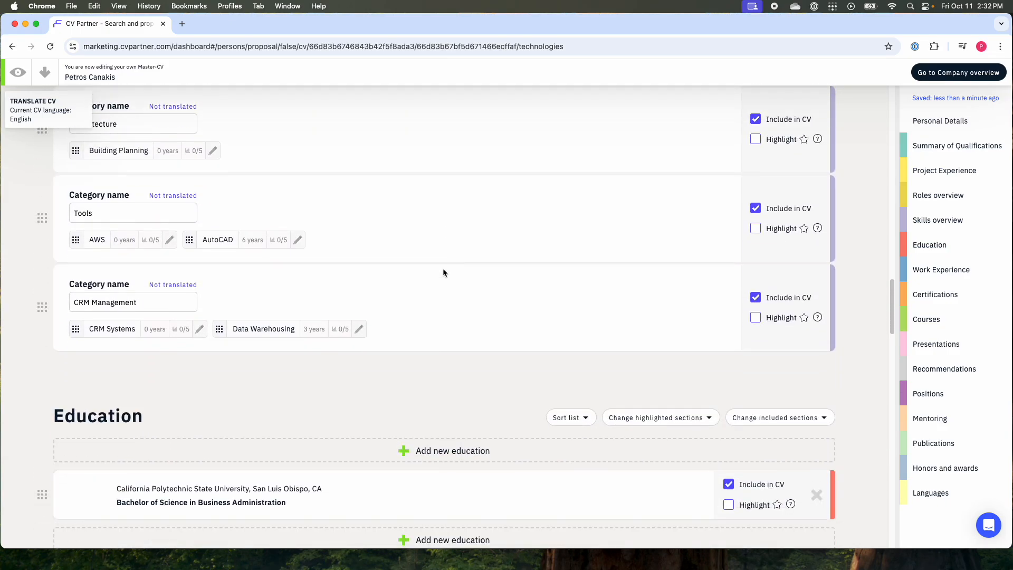
scroll(443, 264, "down", 1)
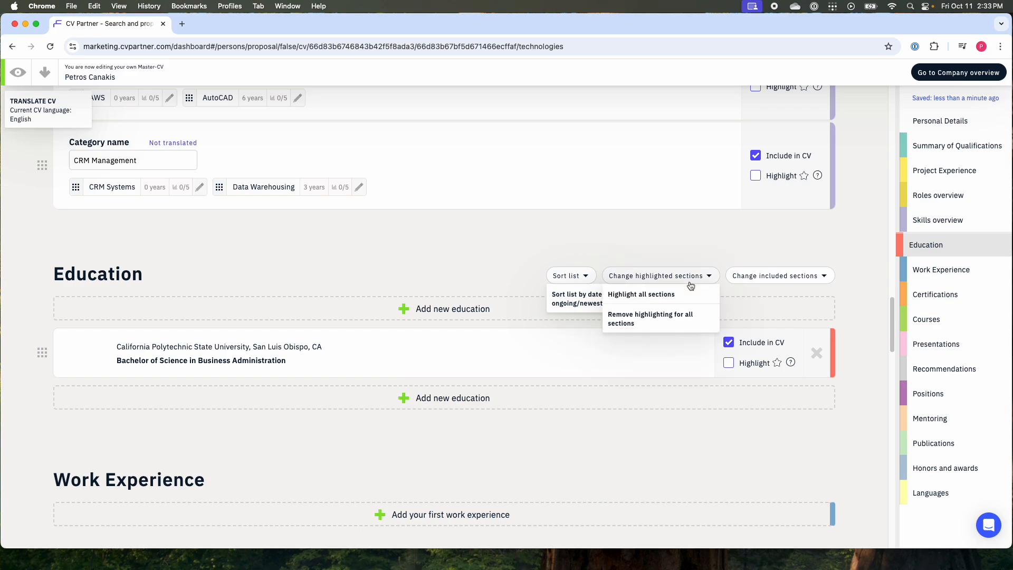
mouse_move(692, 285)
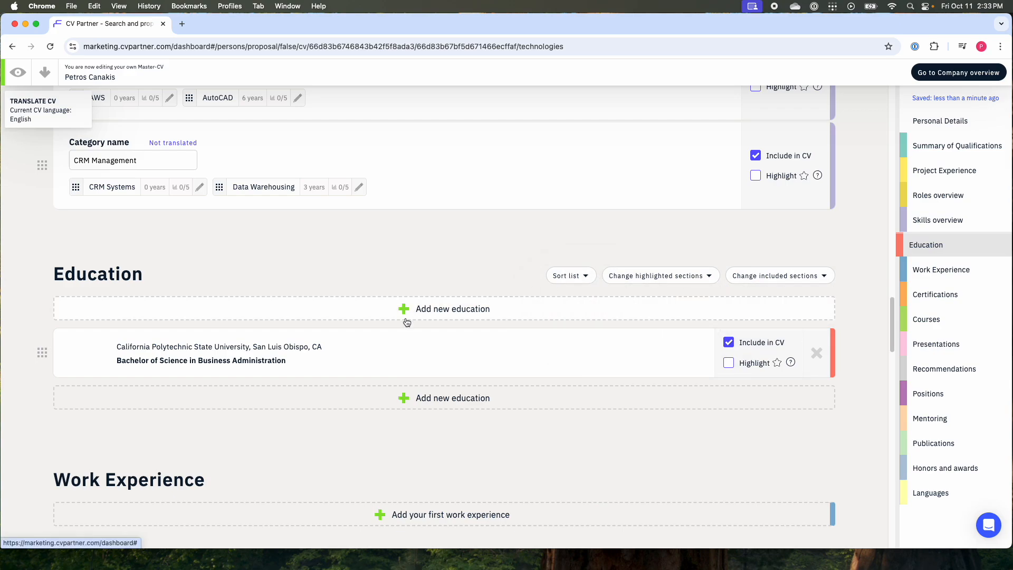
left_click(310, 302)
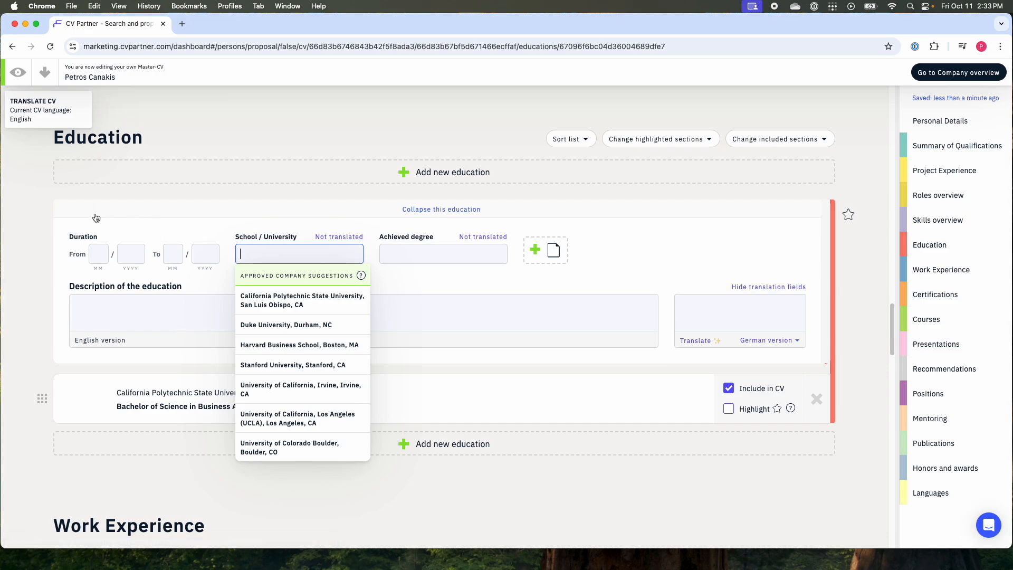
left_click(92, 253)
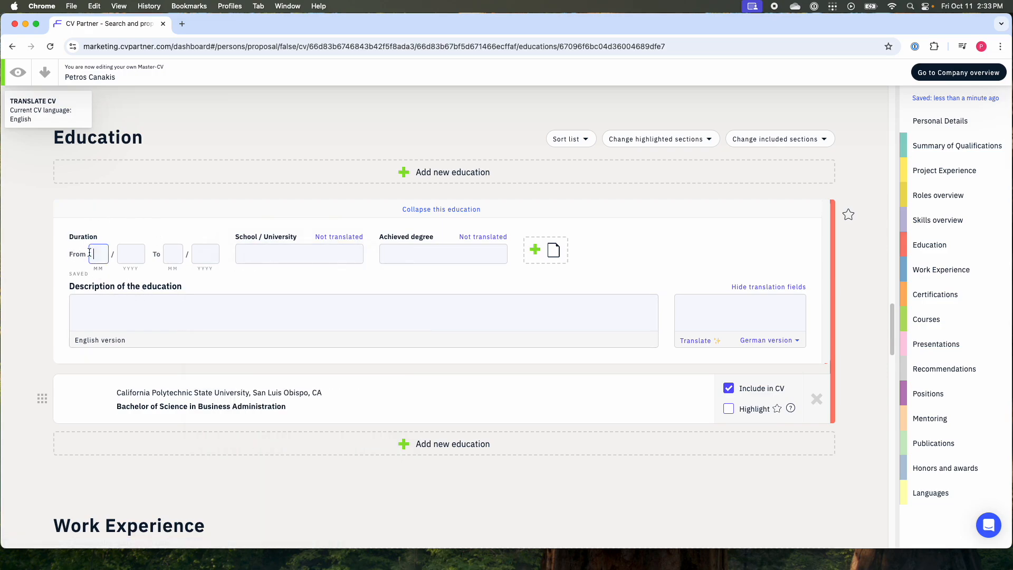
Step: Enter York University as the school of the new education entry
left_click(307, 250)
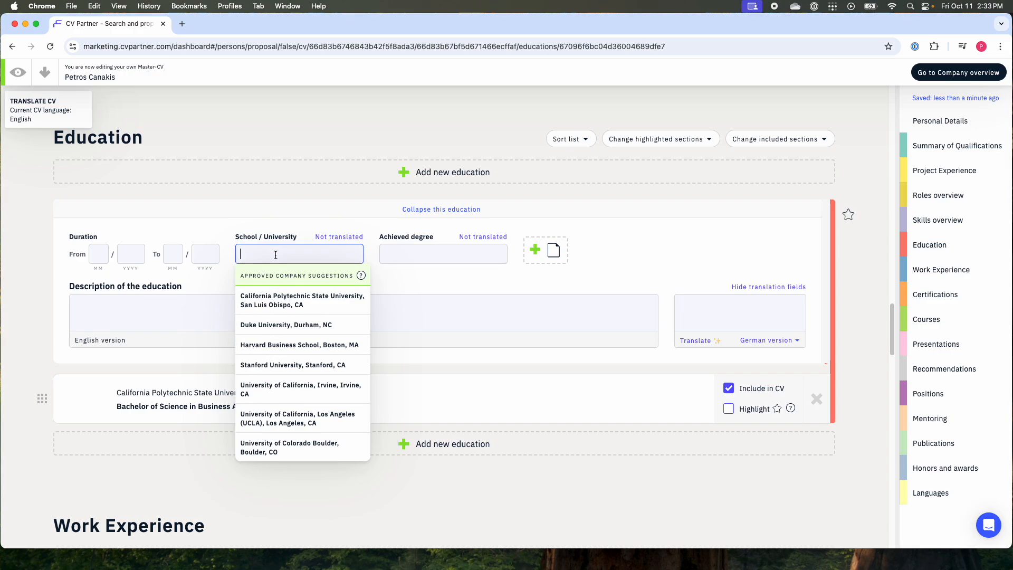
type("York Uni")
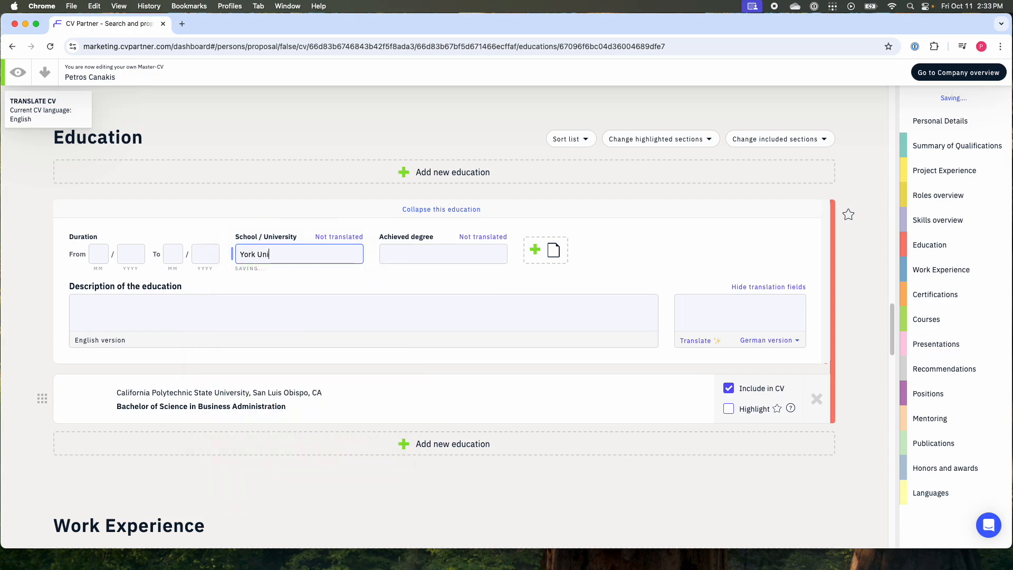
type("verdit")
key("BackSpace")
key("BackSpace")
key("BackSpace")
type("sity")
left_click(318, 280)
Step: Set the York University degree to B.A. with the description "B.A in Business Administration" and collapse the entry
left_click(390, 254)
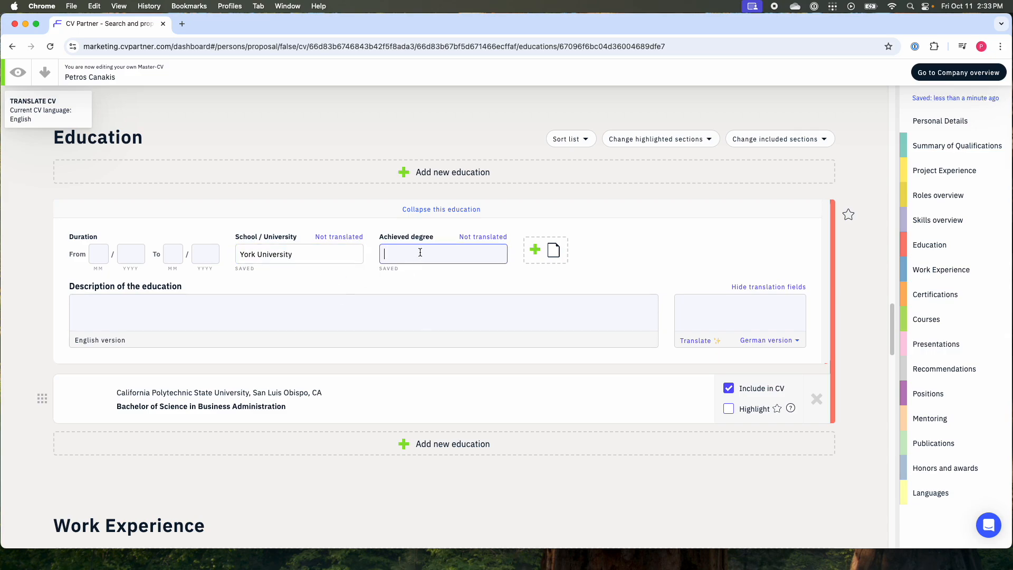
type("B.A.")
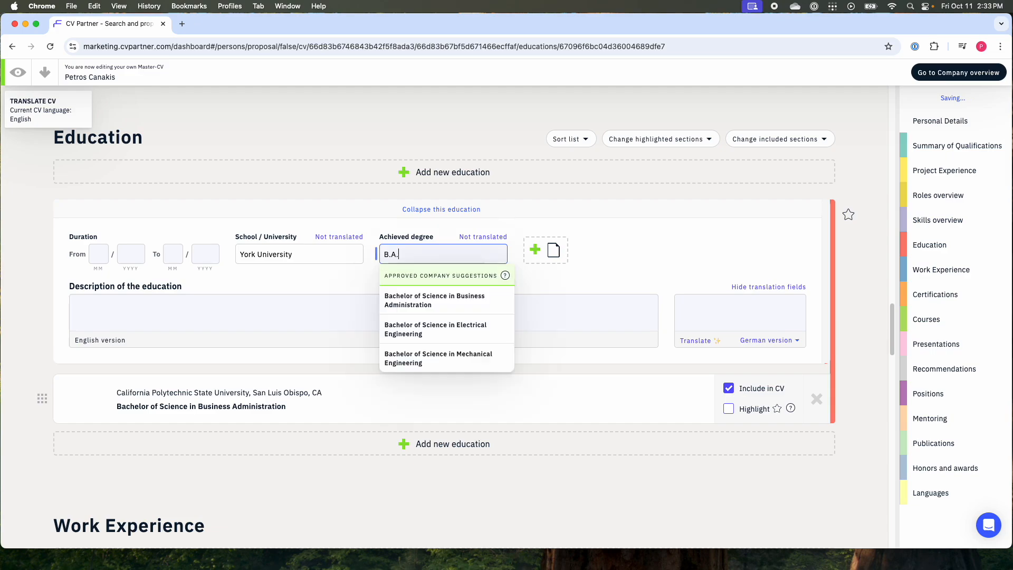
left_click(201, 313)
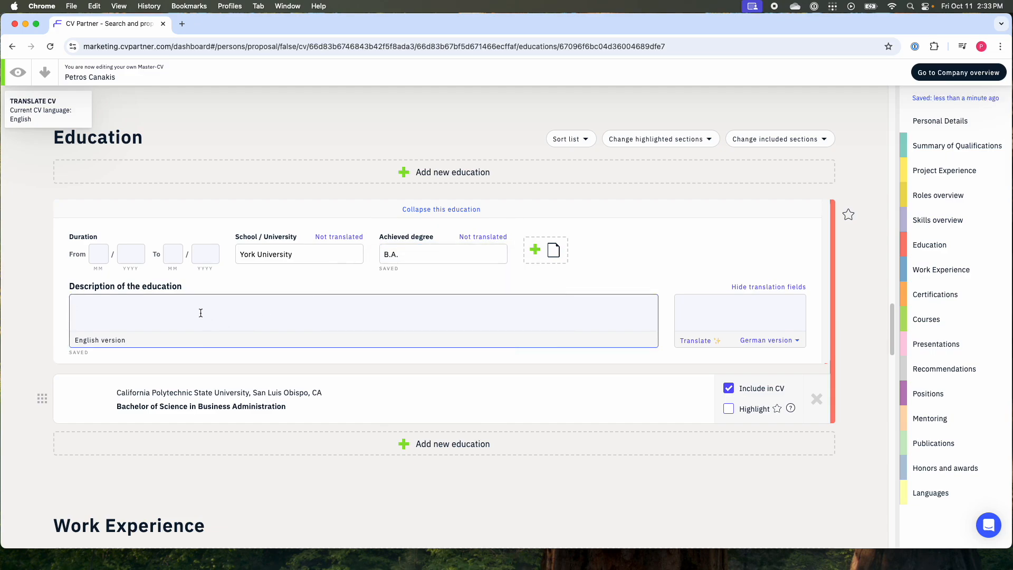
type("BA")
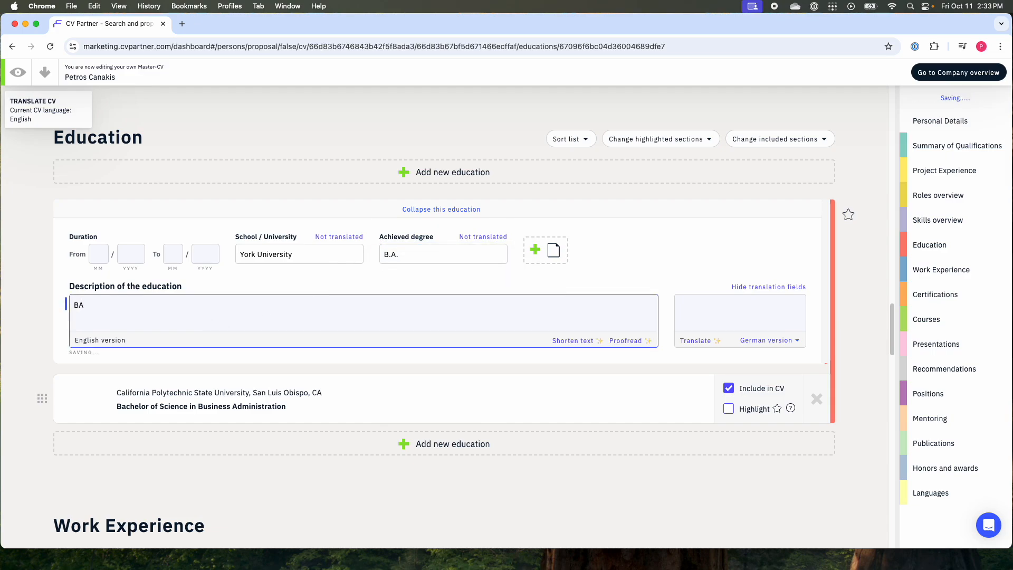
key("BackSpace")
type(".A in Business Administration")
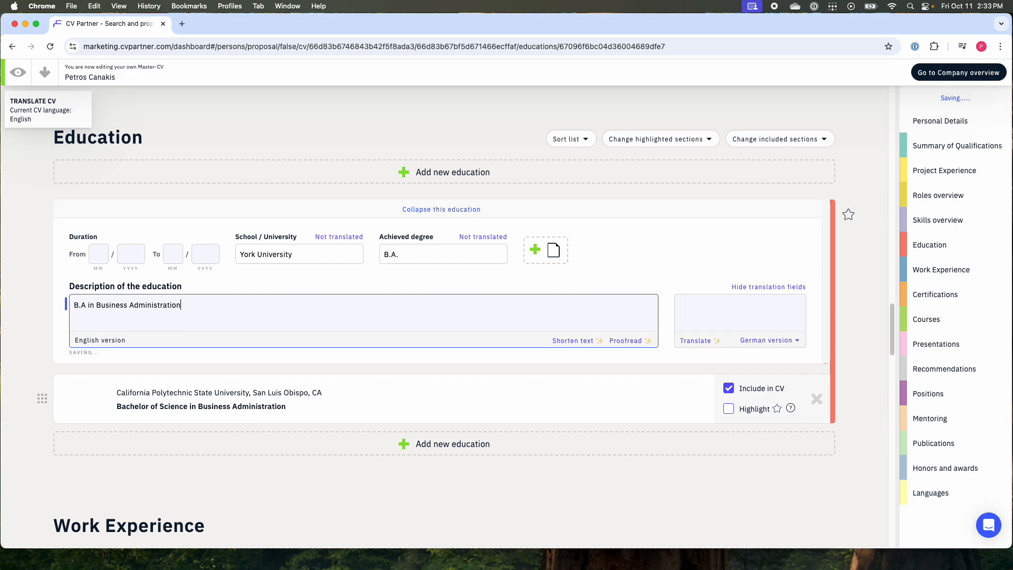
left_click(687, 270)
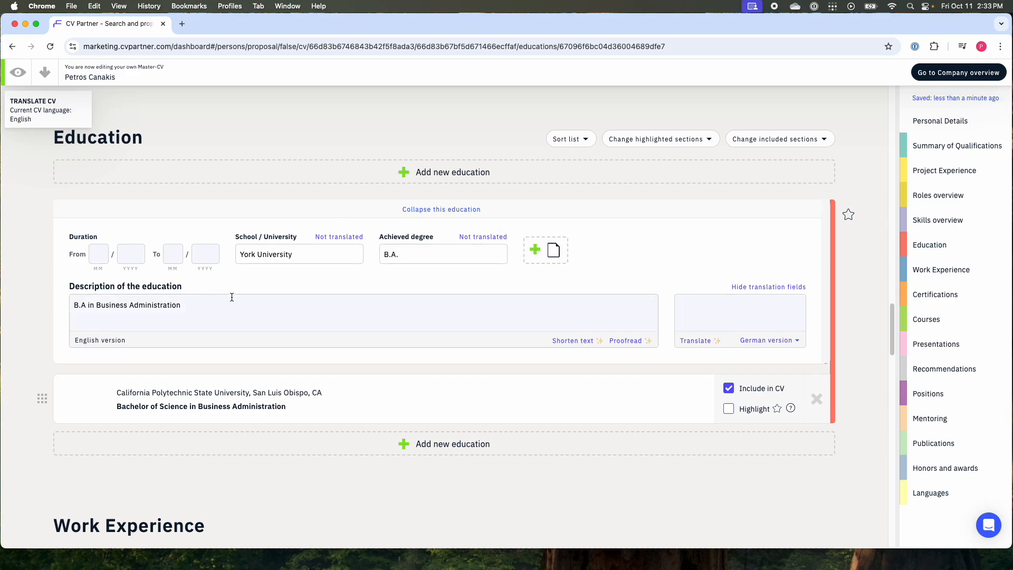
left_click(357, 211)
left_click(292, 231)
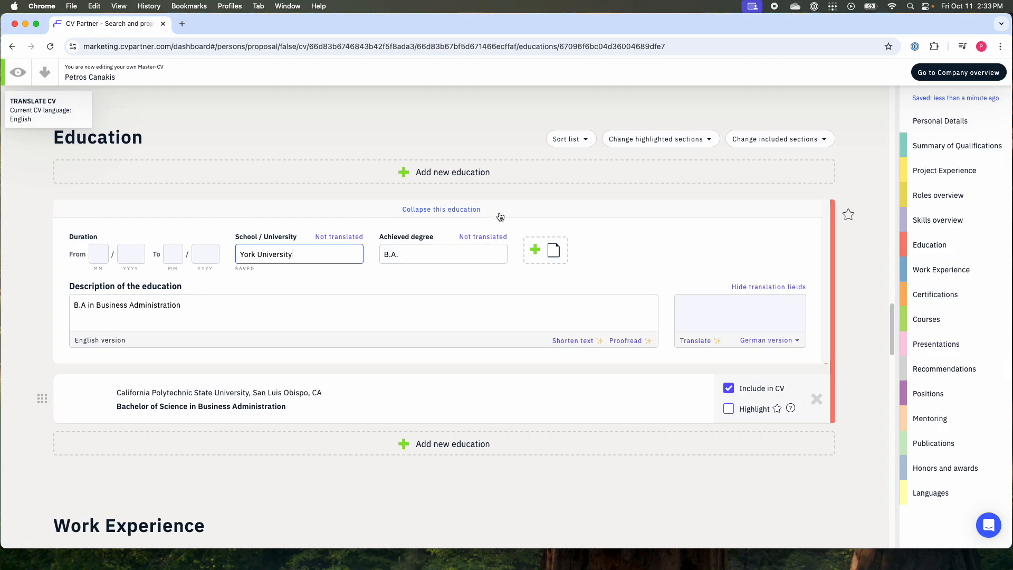
left_click(516, 218)
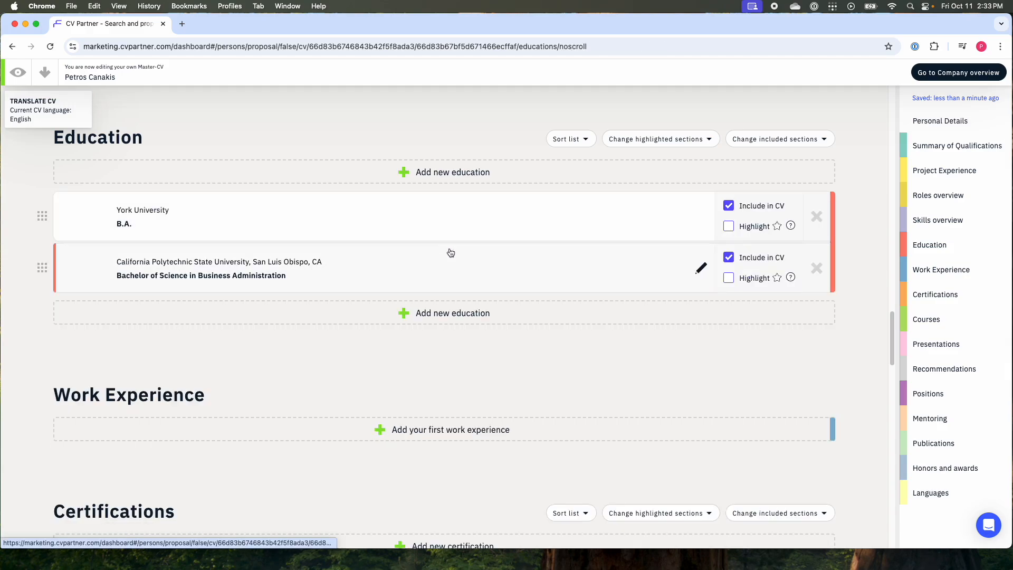
Step: Add a first work experience entry, leave its fields blank and collapse it
scroll(407, 283, "down", 2)
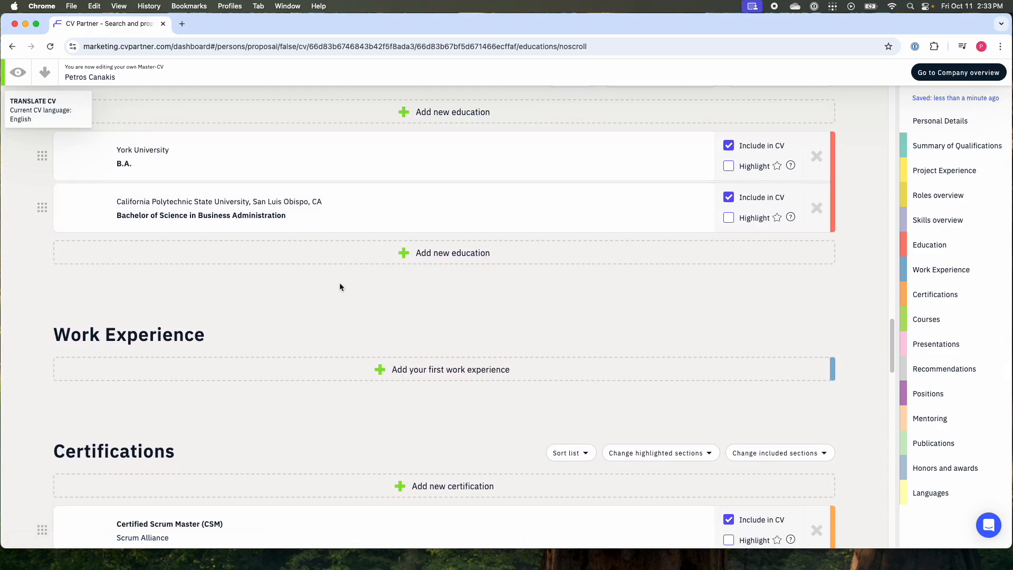
scroll(340, 283, "down", 3)
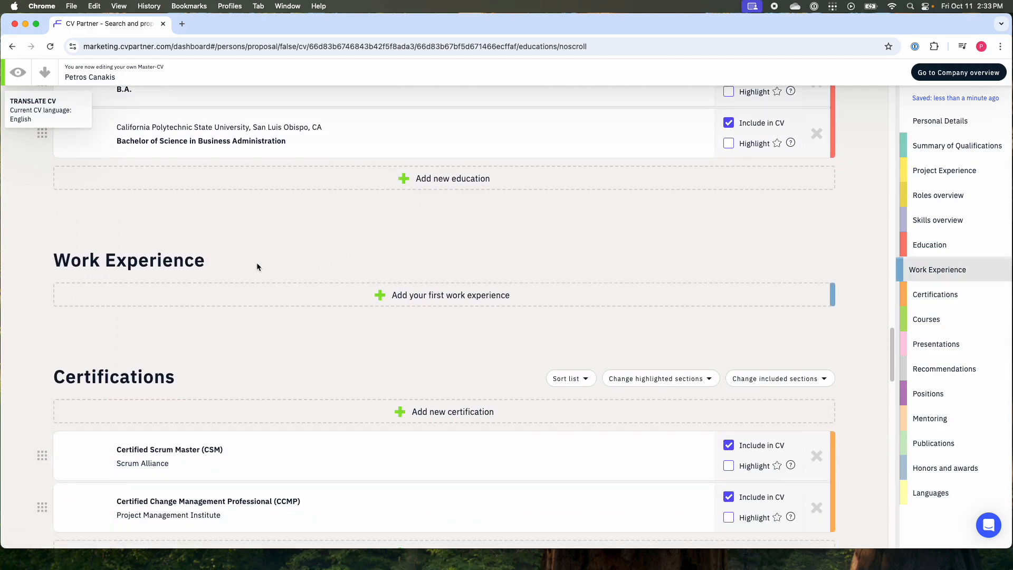
left_click(460, 299)
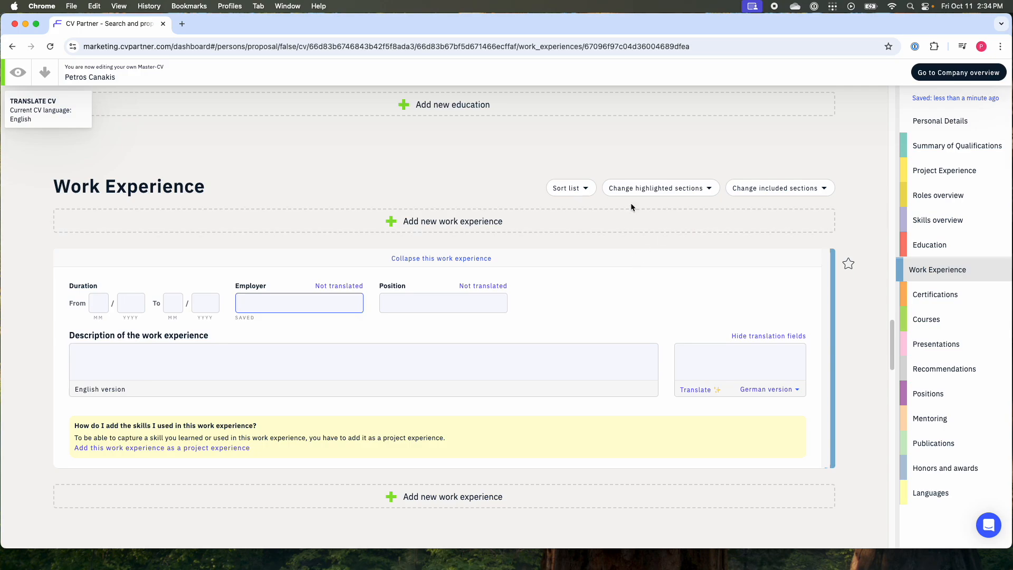
left_click(468, 258)
Step: View the details of the Certified Scrum Master (CSM) certification and collapse it again
scroll(462, 238, "down", 3)
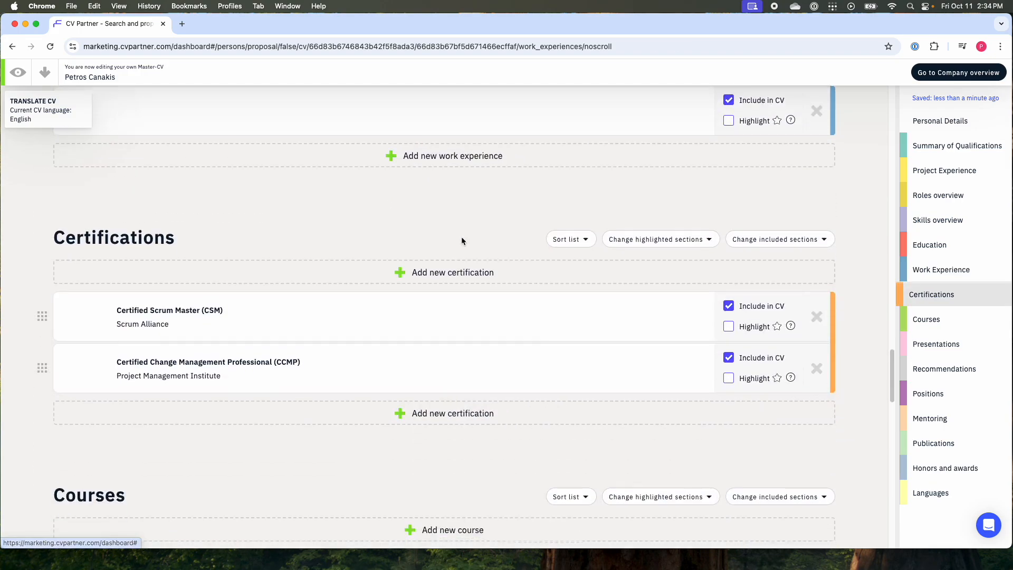
scroll(461, 239, "down", 1)
left_click(326, 278)
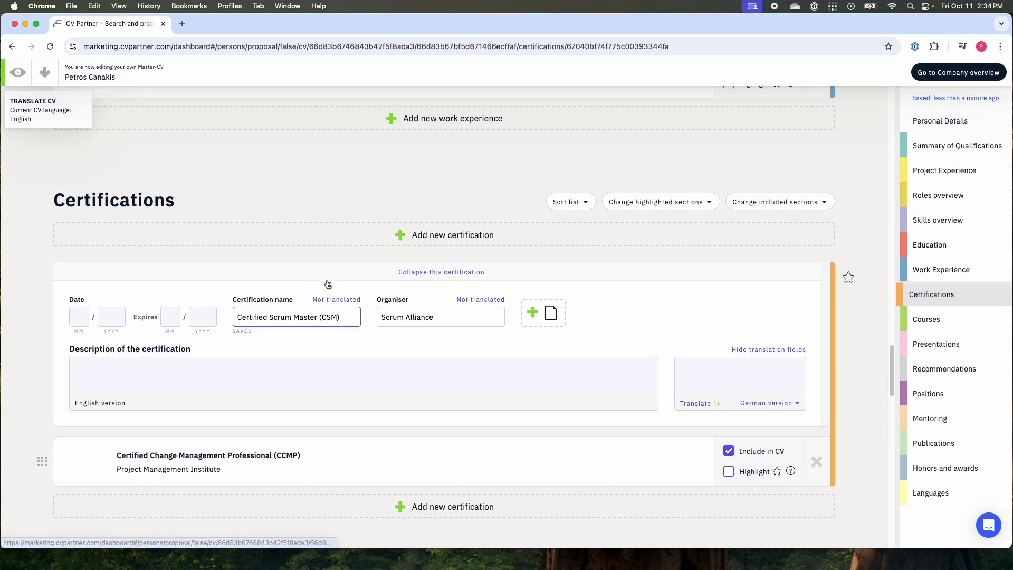
left_click(390, 272)
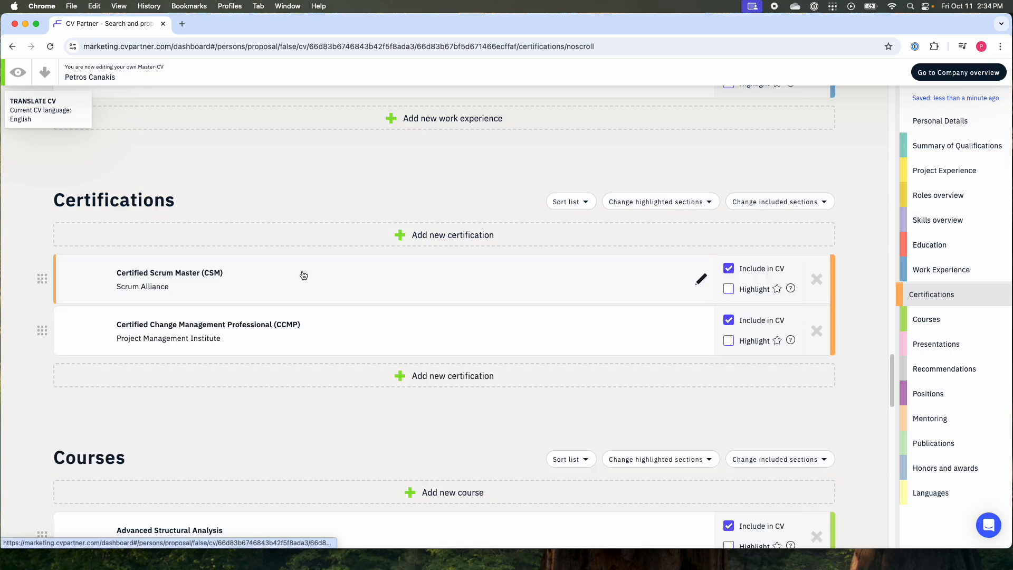
Step: Add a new certification above Certified Scrum Master (CSM), leave its fields blank and collapse it
left_click(425, 237)
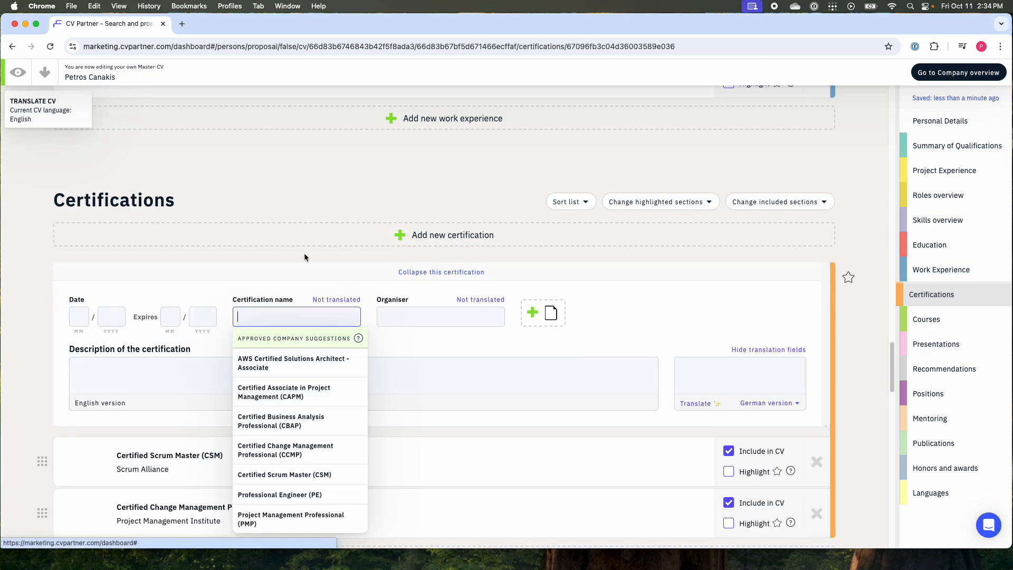
left_click(416, 307)
left_click(133, 351)
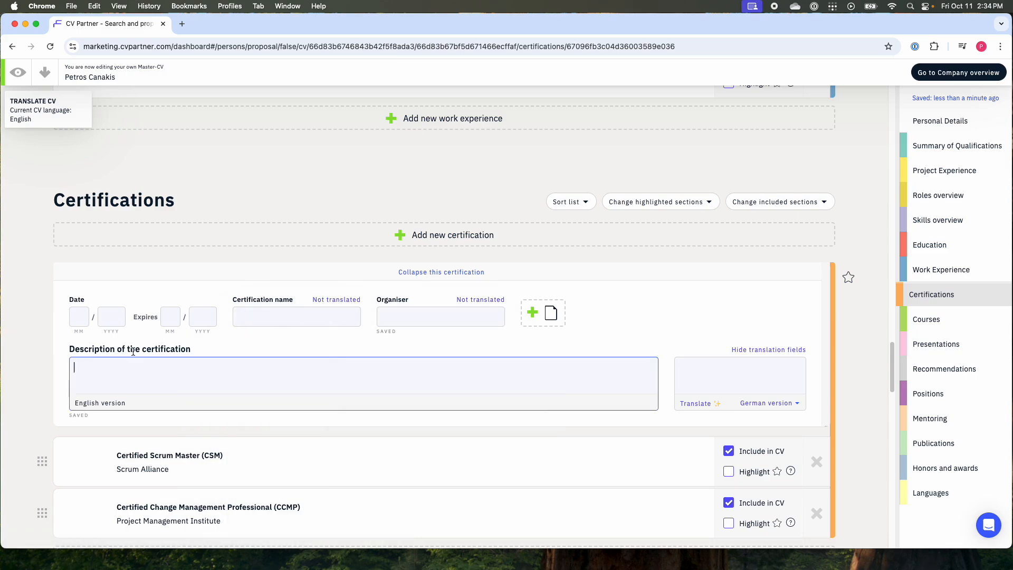
left_click(415, 272)
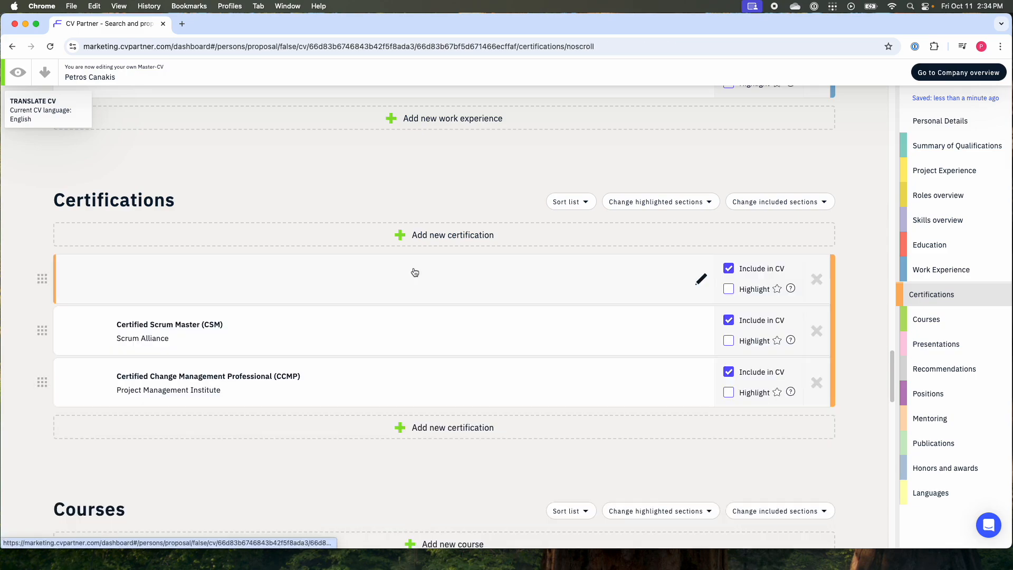
Step: Add a first presentation entry, leave its name and description blank and collapse it
scroll(389, 294, "down", 2)
scroll(359, 285, "down", 2)
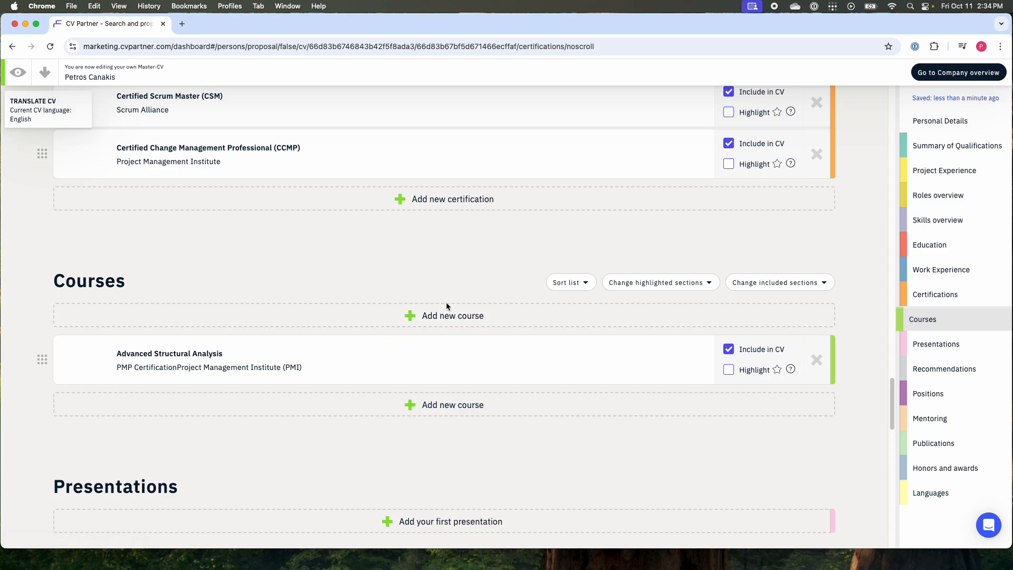
scroll(746, 131, "up", 2)
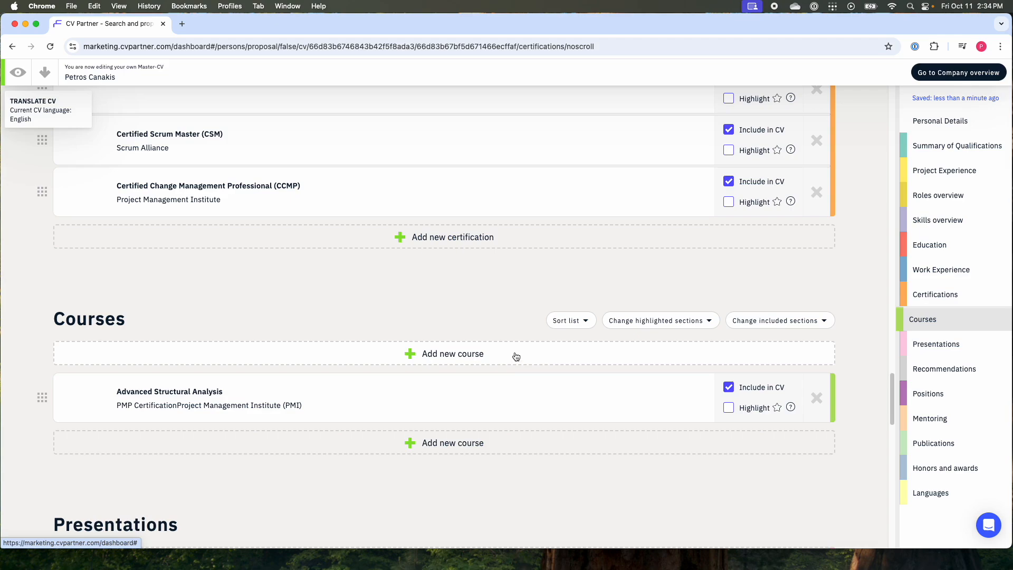
scroll(456, 298, "down", 1)
scroll(454, 300, "down", 2)
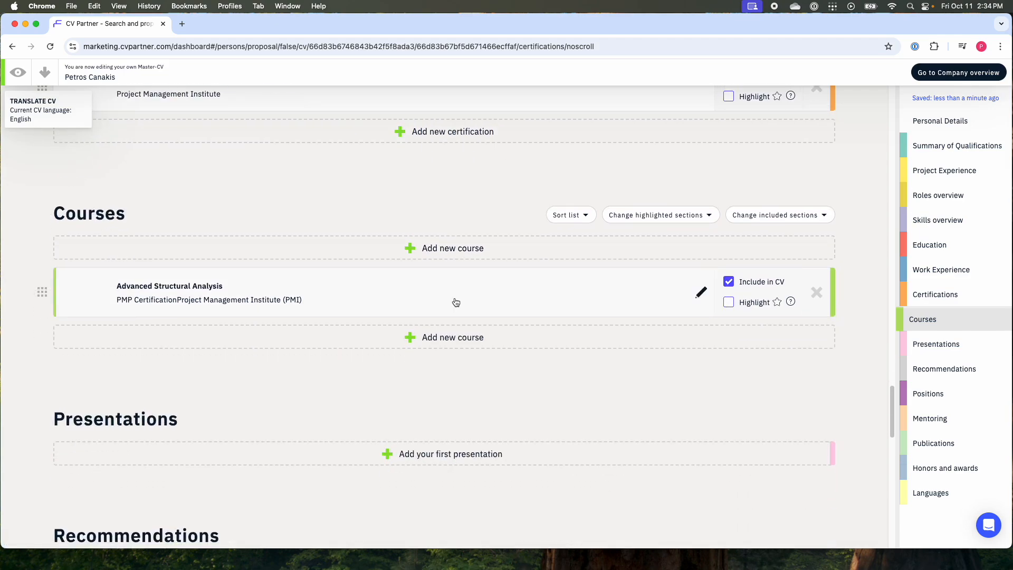
left_click(426, 386)
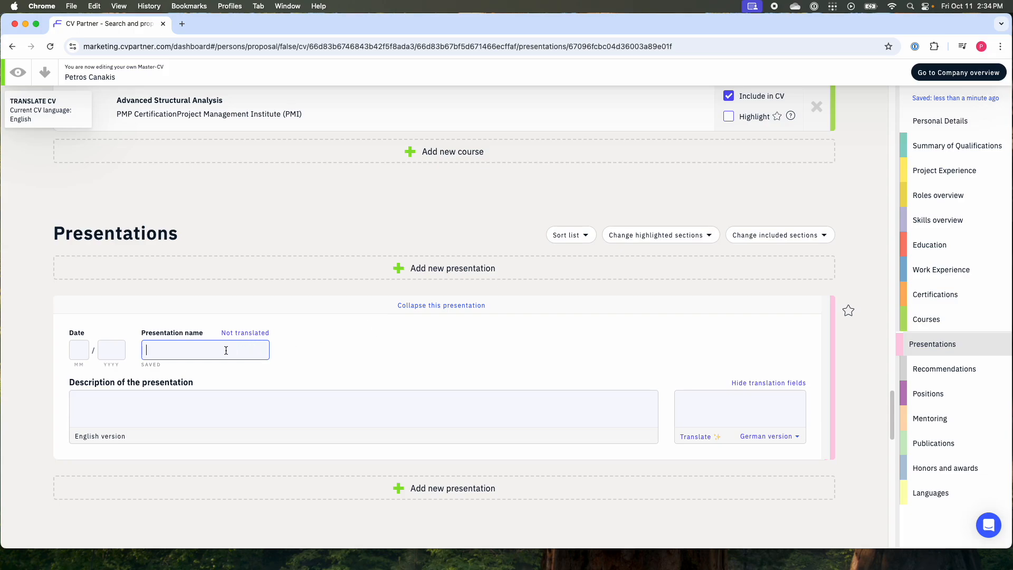
left_click(135, 403)
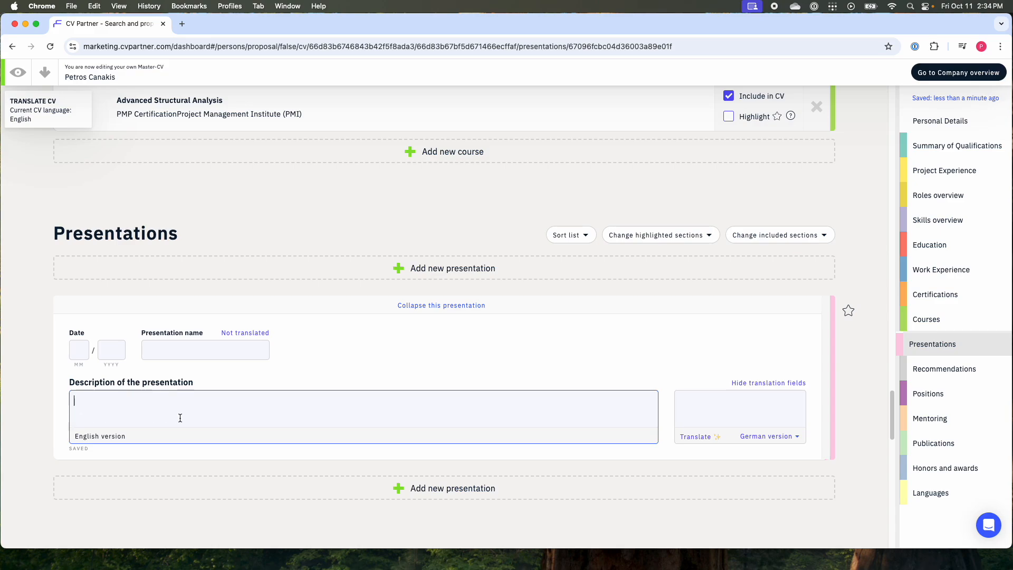
scroll(213, 375, "down", 2)
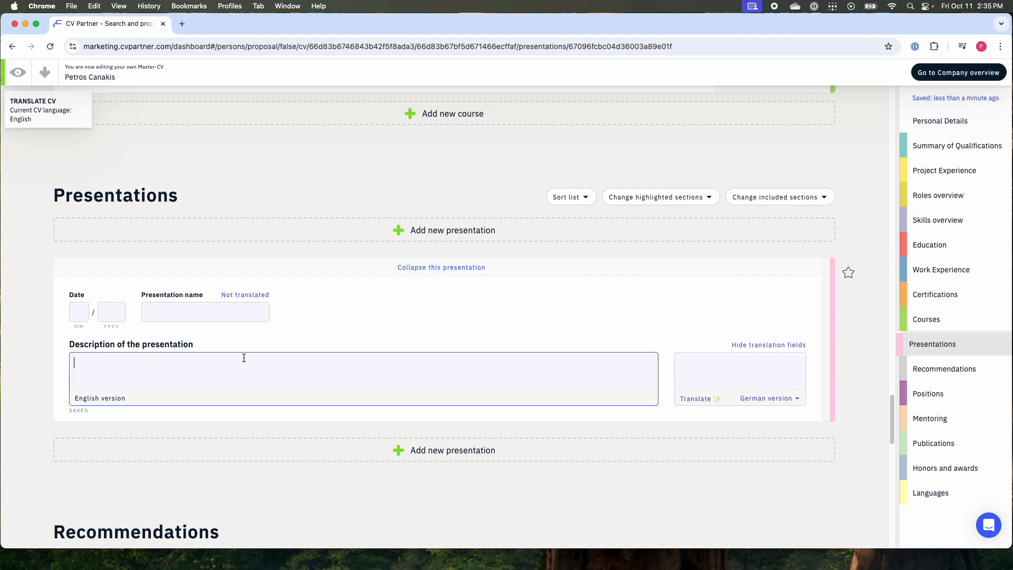
left_click(390, 268)
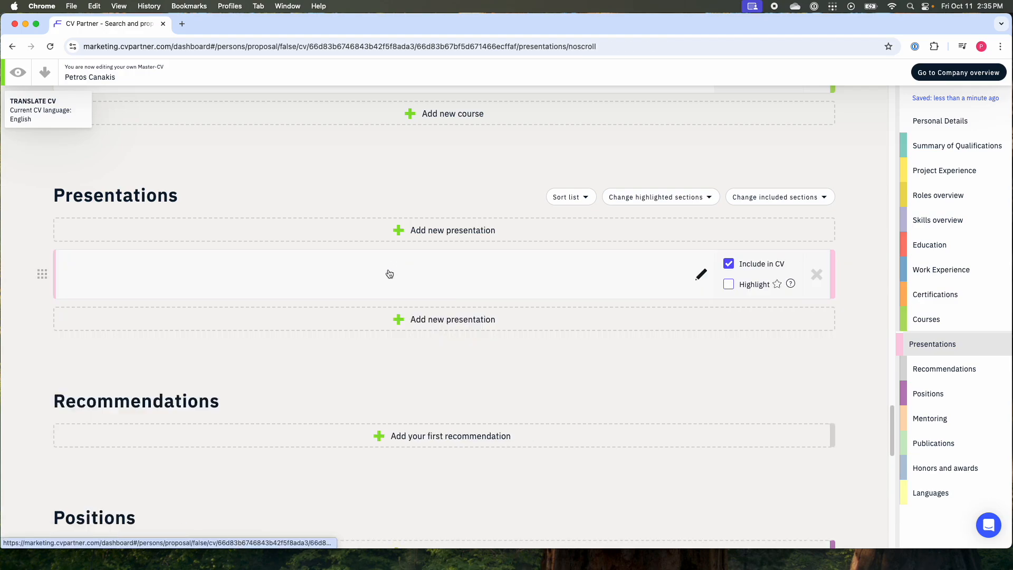
Step: Add a first recommendation entry, leave its recommender and description blank and collapse it
scroll(316, 317, "down", 2)
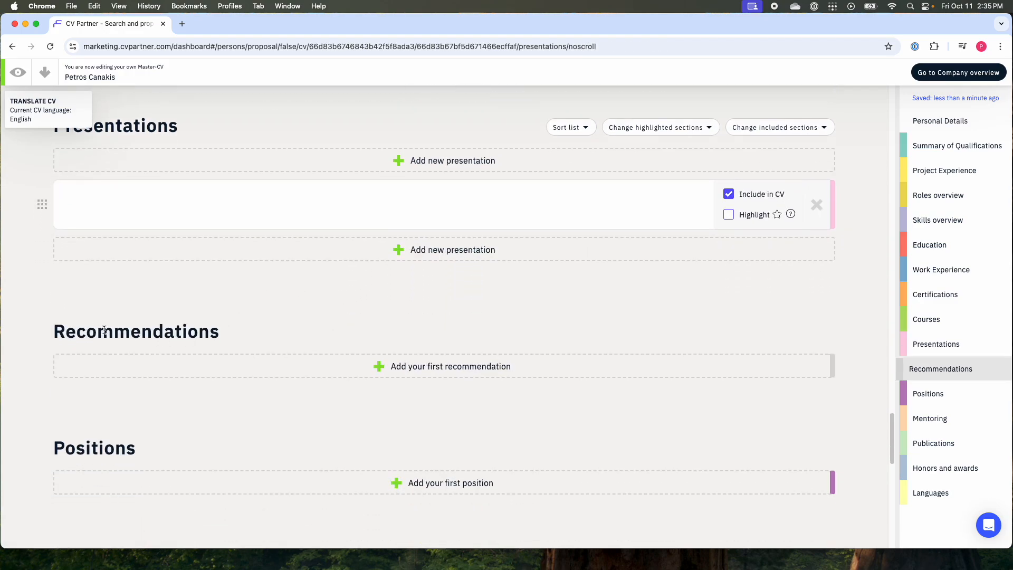
left_click(281, 365)
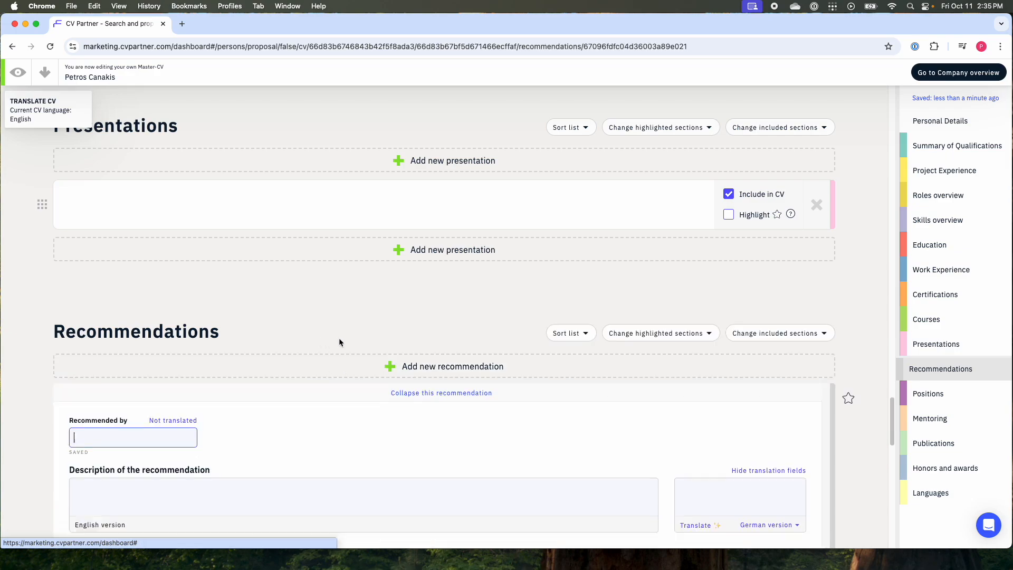
scroll(211, 348, "down", 2)
left_click(112, 337)
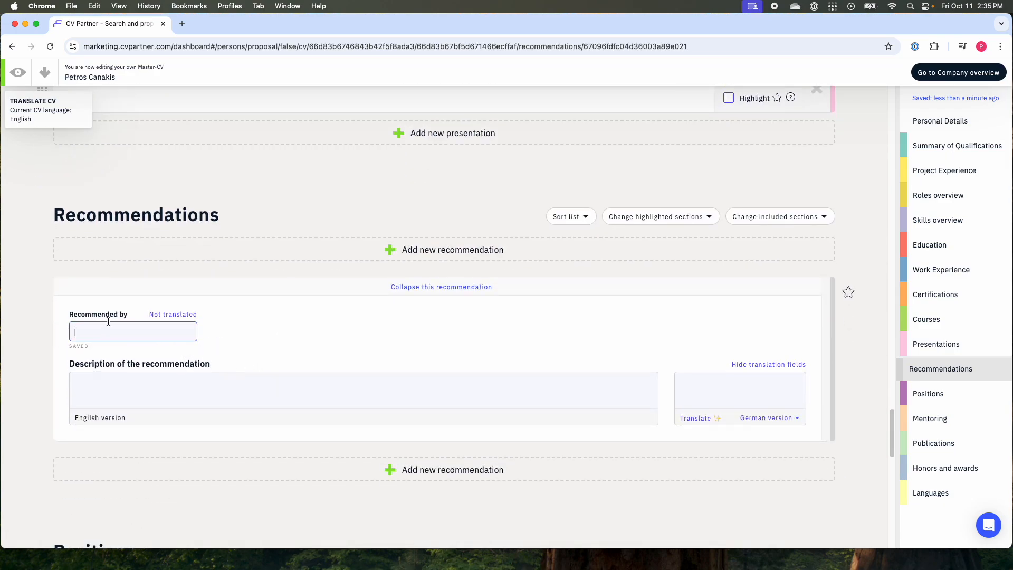
left_click(399, 287)
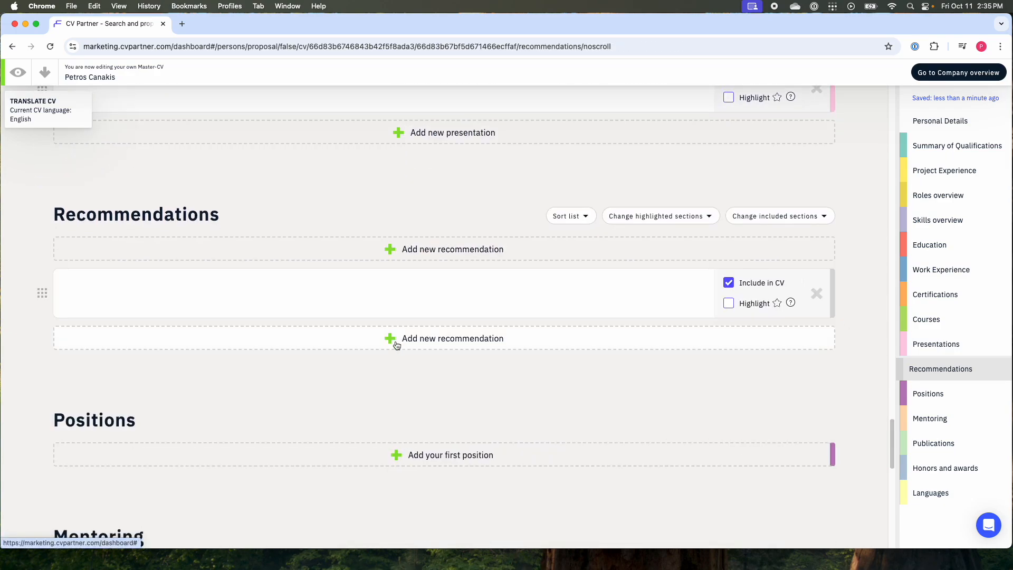
Step: Add a first position entry and a first mentoring entry, leaving all their fields blank
scroll(369, 348, "down", 3)
scroll(337, 343, "down", 2)
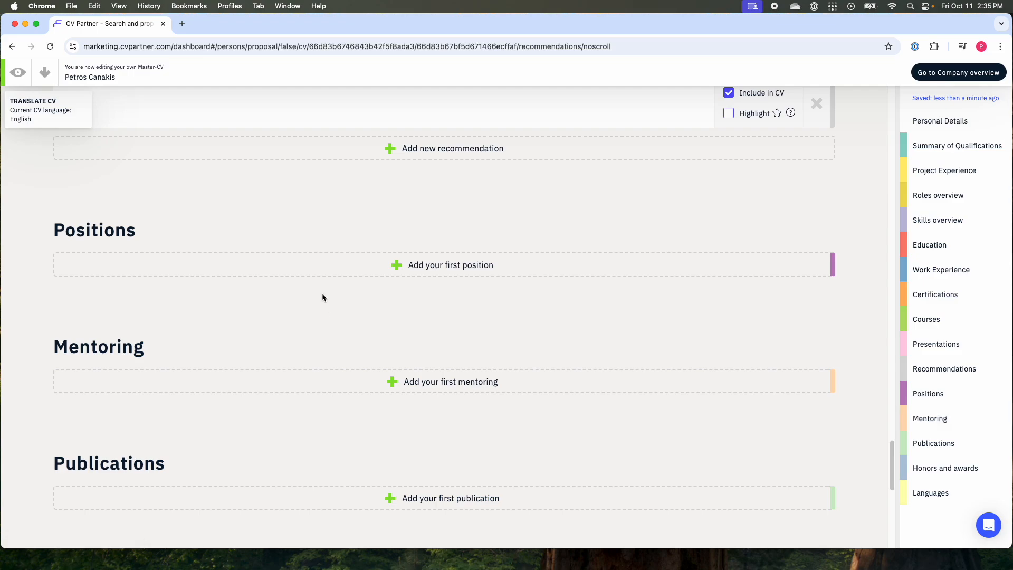
left_click(339, 277)
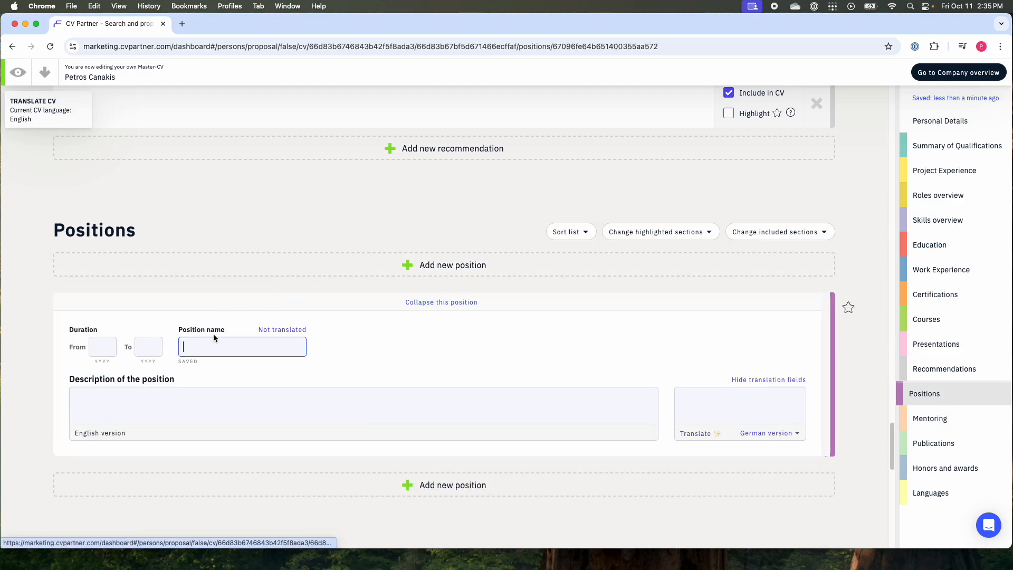
scroll(281, 386, "down", 5)
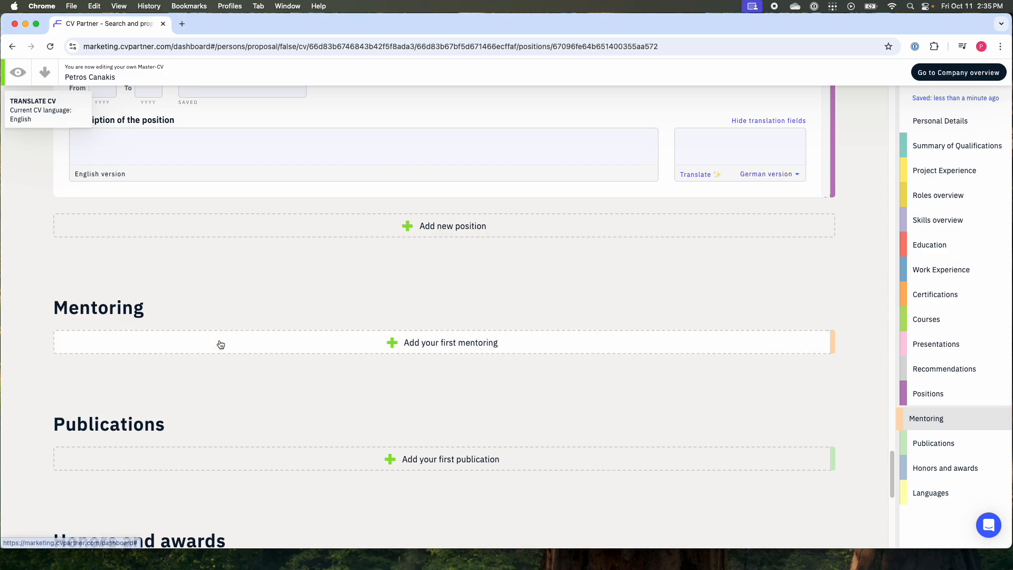
left_click(235, 350)
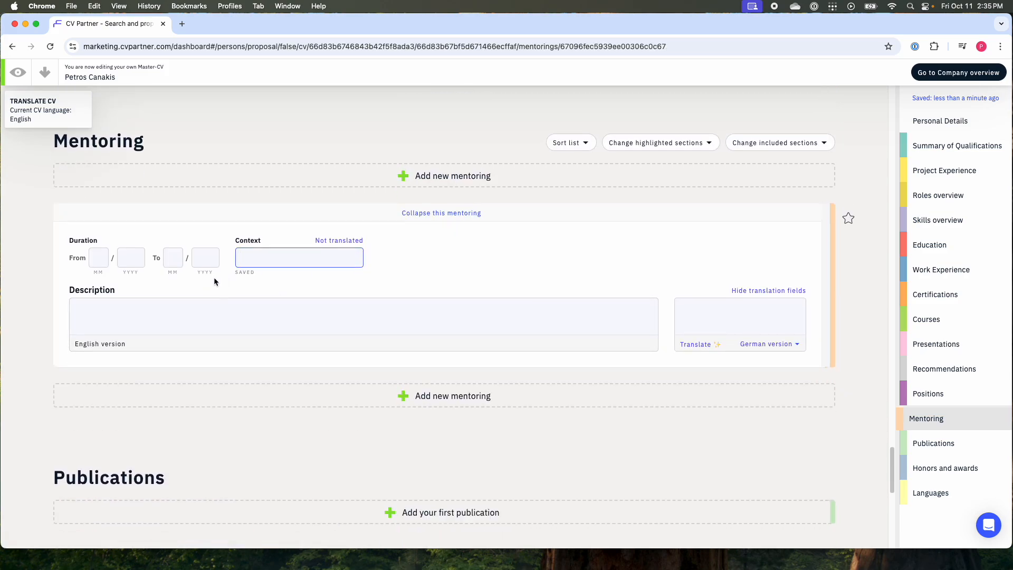
Step: Add a first publication entry, leave its name, URL and description blank and collapse it
scroll(347, 227, "down", 5)
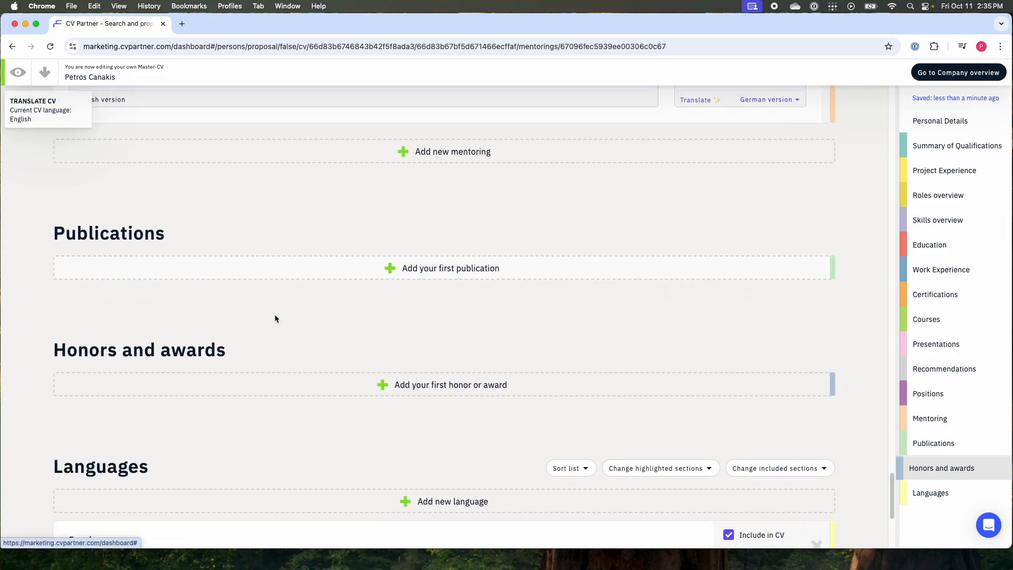
left_click(234, 269)
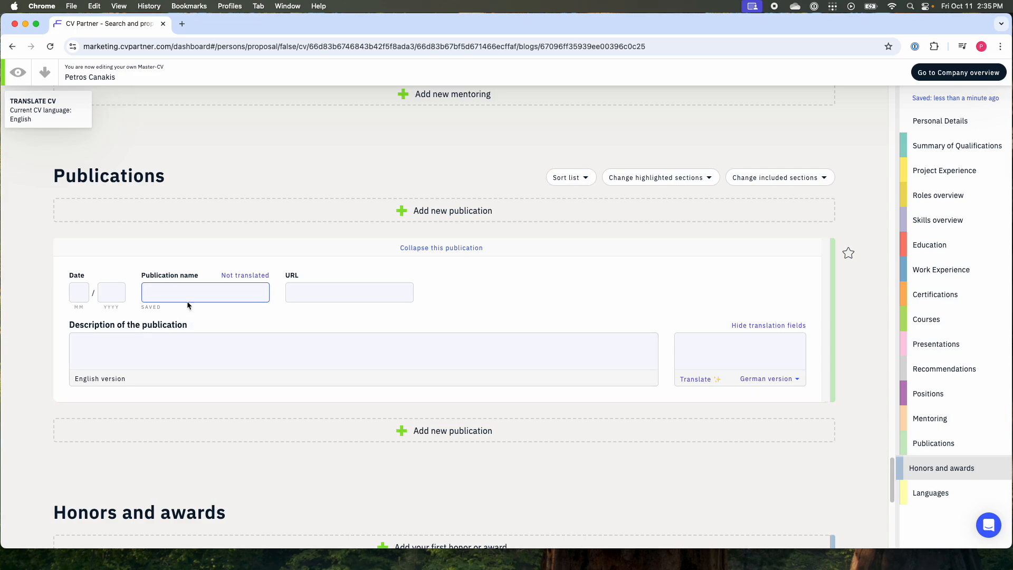
left_click(336, 293)
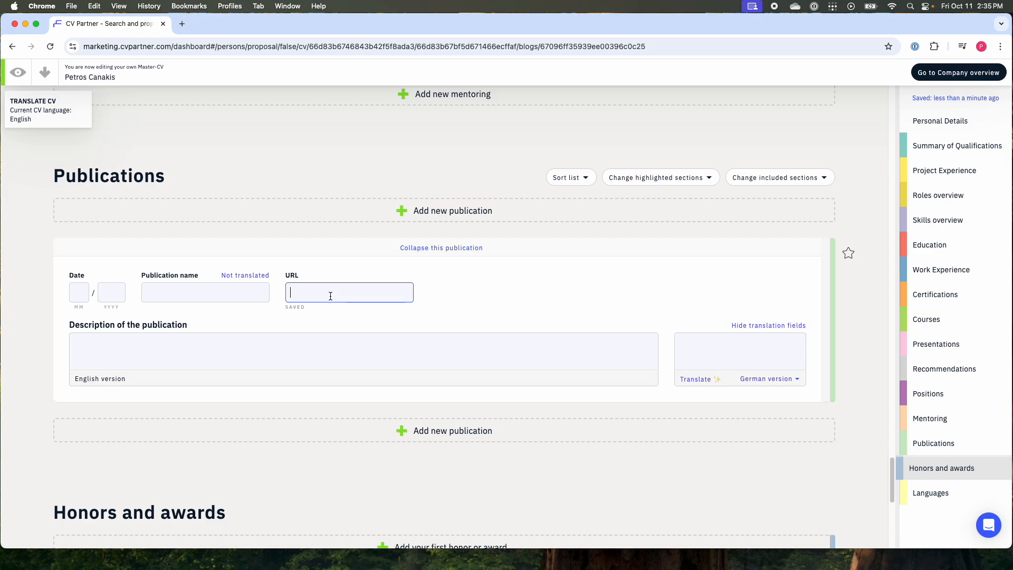
left_click(442, 248)
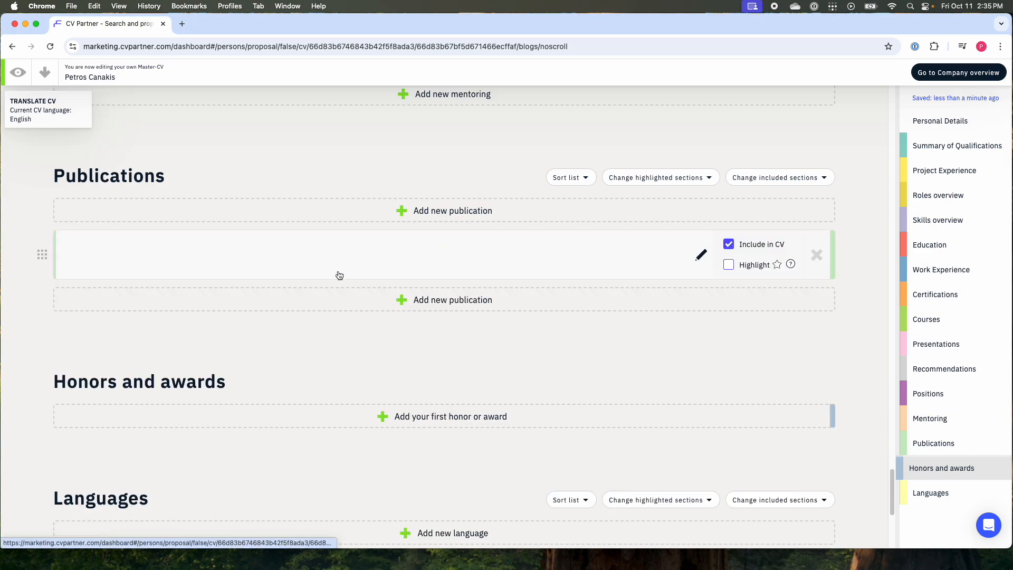
Step: Add a first honor or award entry, leave its fields blank and collapse it
scroll(370, 315, "down", 3)
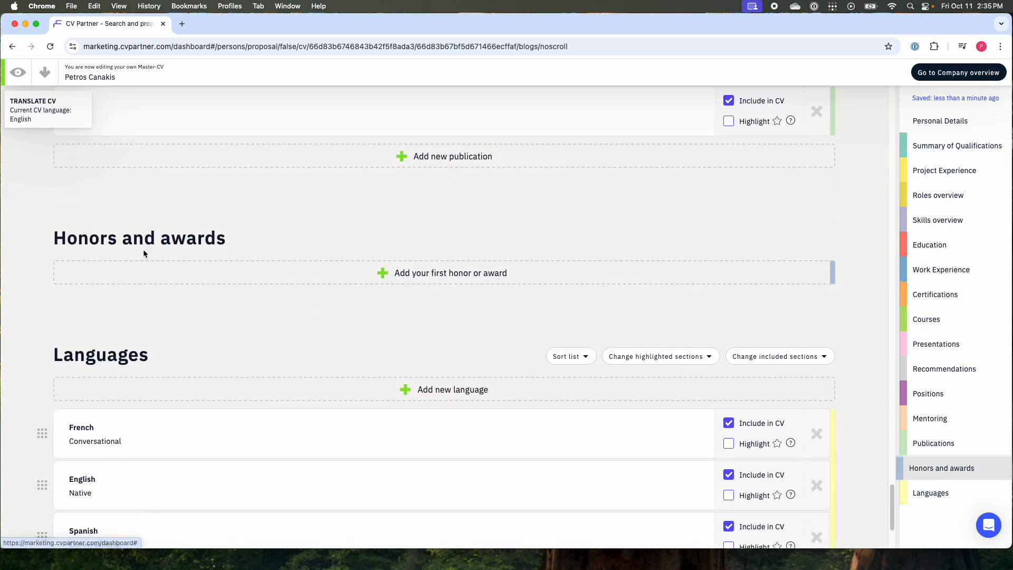
left_click(293, 275)
scroll(306, 259, "down", 1)
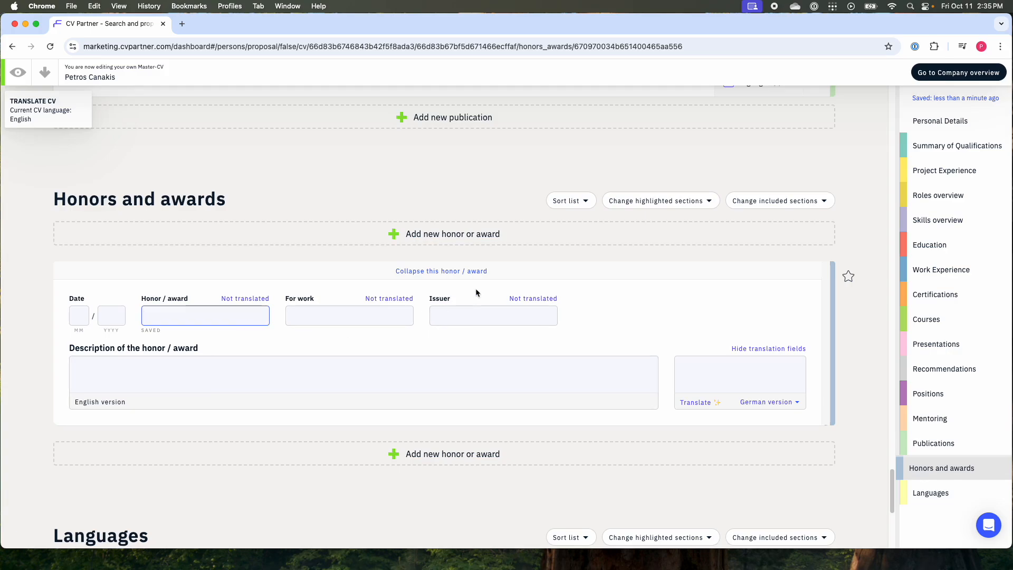
left_click(455, 273)
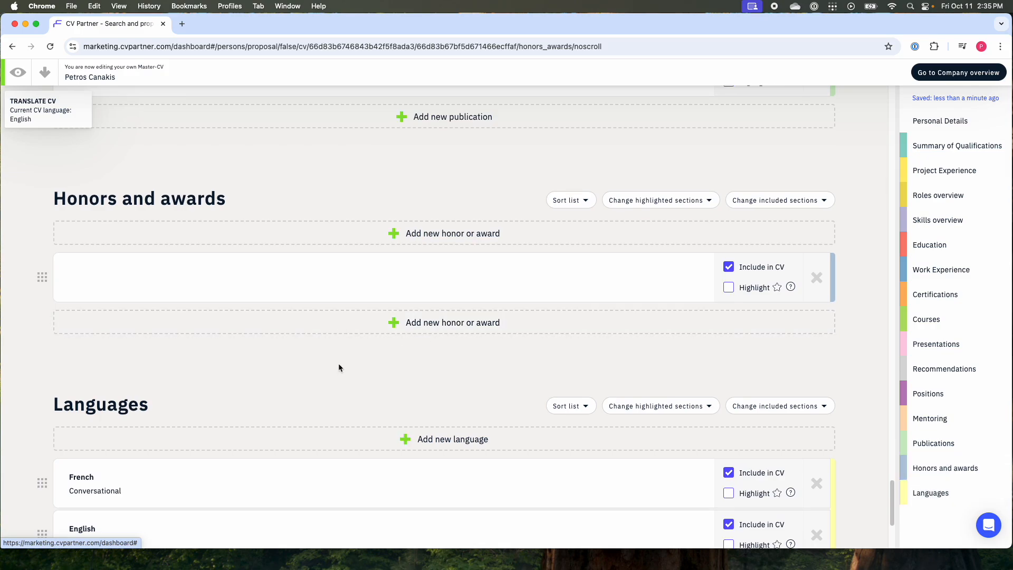
Step: Add a new language above French, name it Greek and show the suggested proficiency levels
scroll(344, 271, "down", 4)
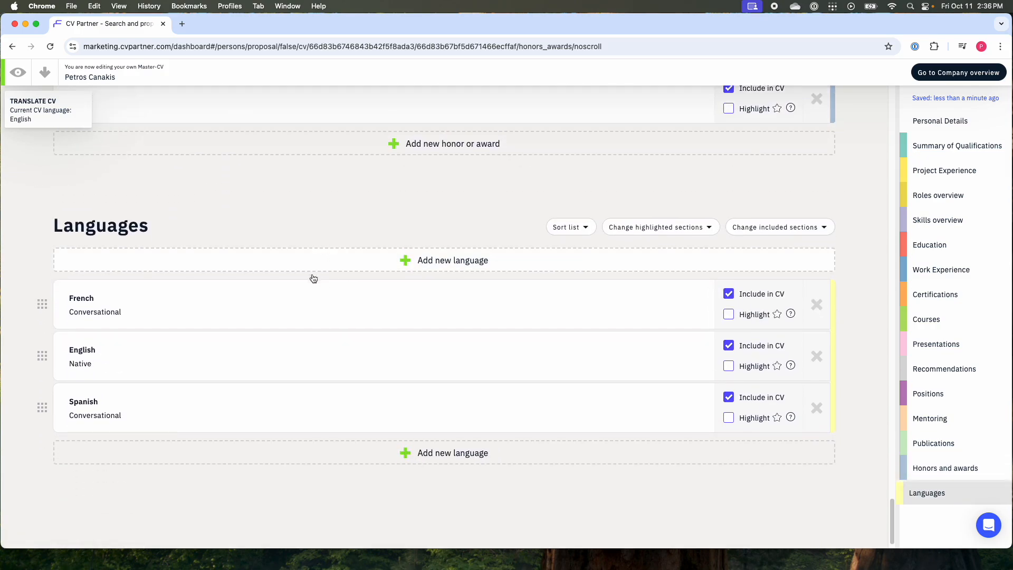
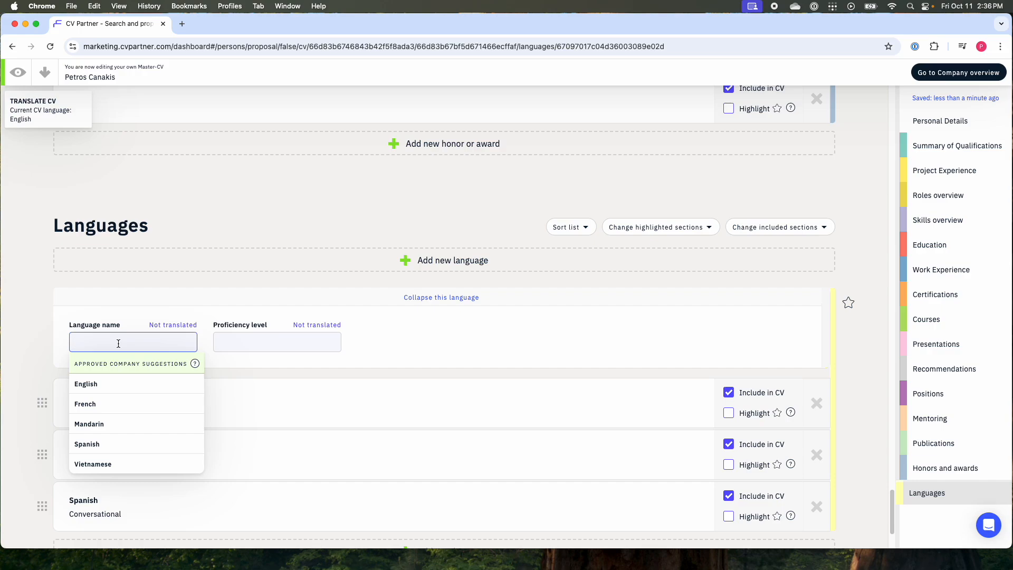
left_click(36, 293)
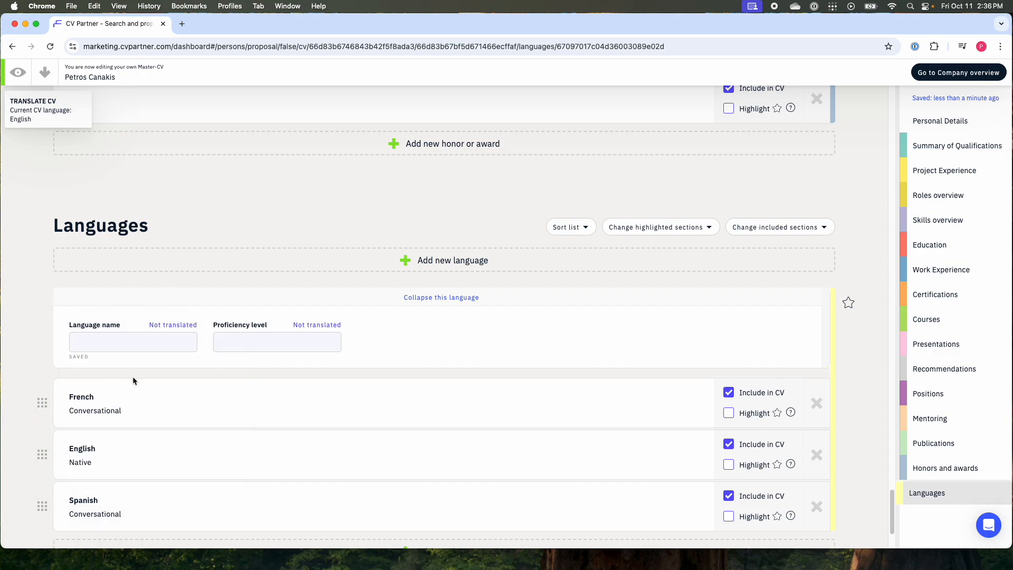
left_click(138, 340)
type("Greek")
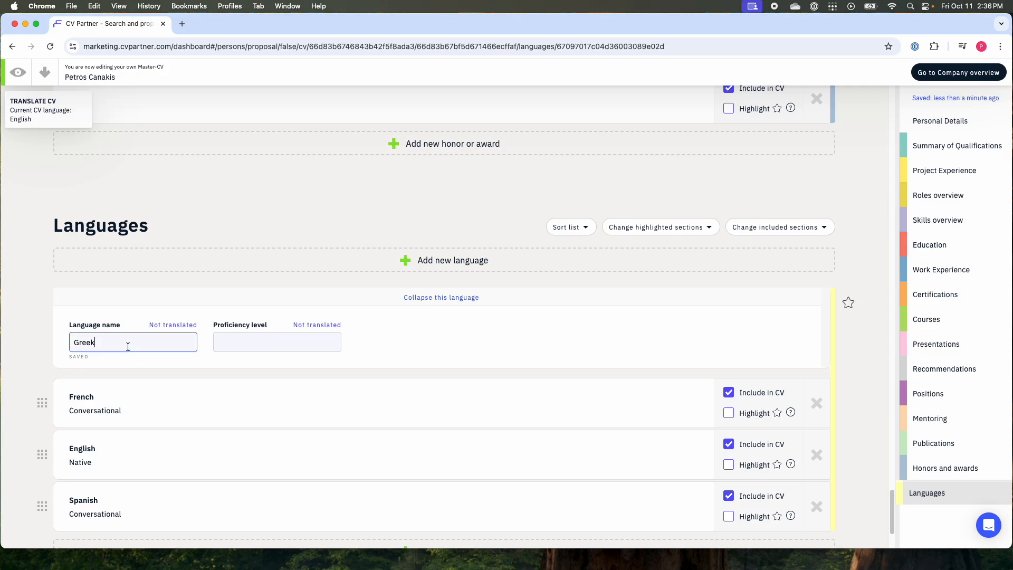
left_click(242, 342)
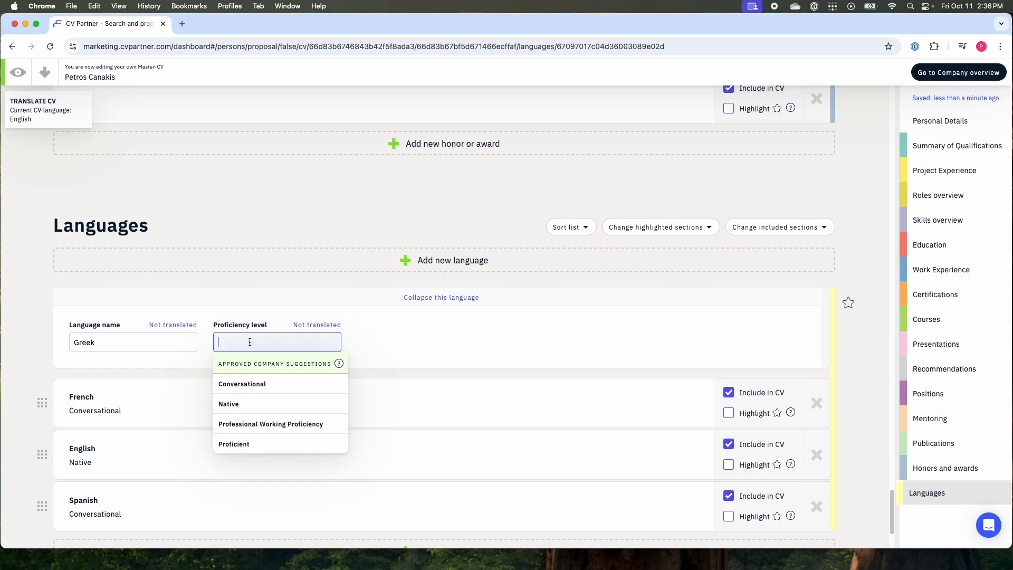
type("A1")
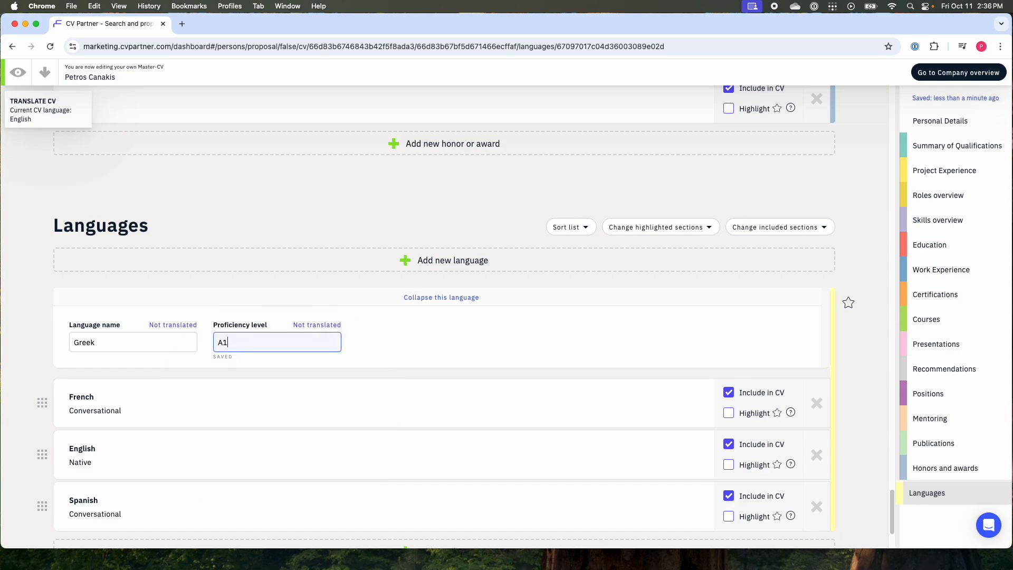
key("BackSpace")
key("BackSpace")
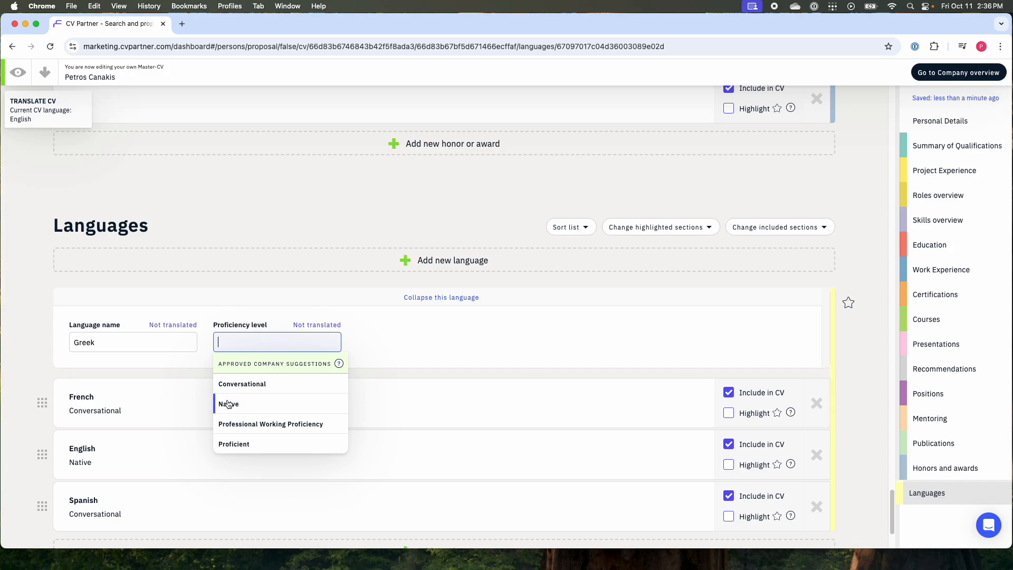
Step: Set the Greek language's proficiency level to the suggested Native and collapse the entry
left_click(248, 403)
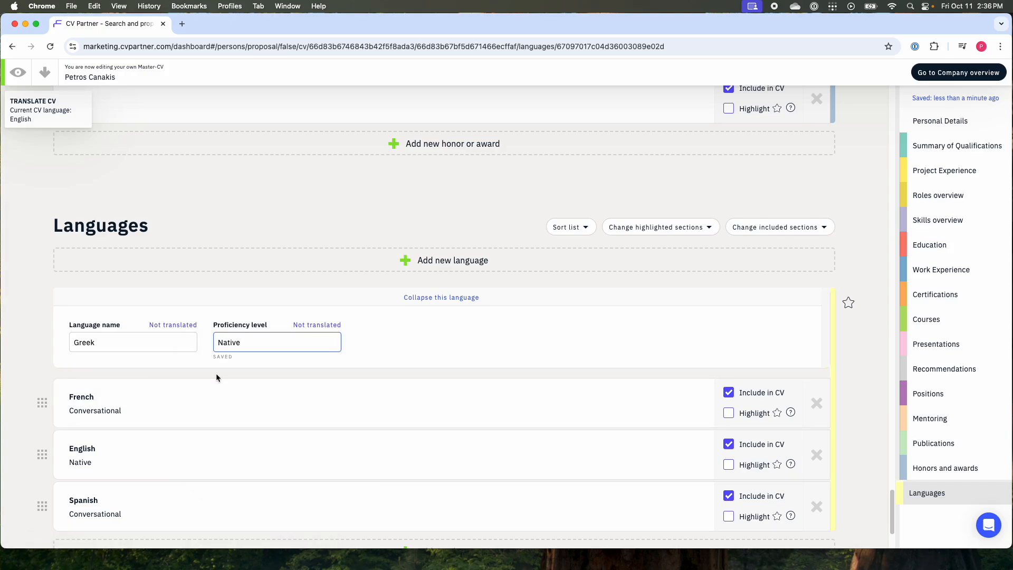
left_click(446, 298)
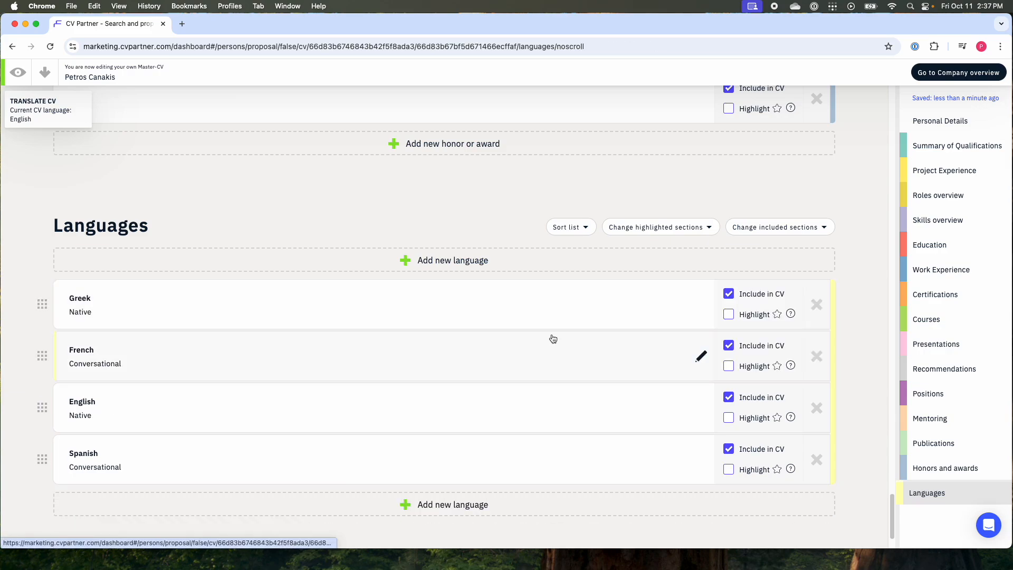
scroll(339, 315, "down", 2)
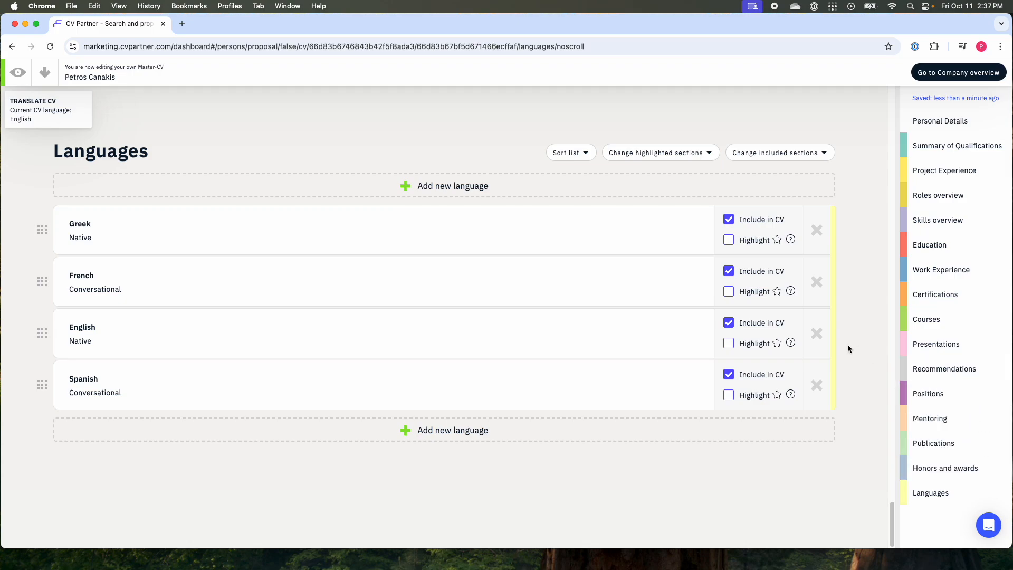
Step: Return to the Summary of Qualifications and open the Customer Success Manager summary for editing
scroll(847, 344, "up", 15)
scroll(842, 369, "up", 20)
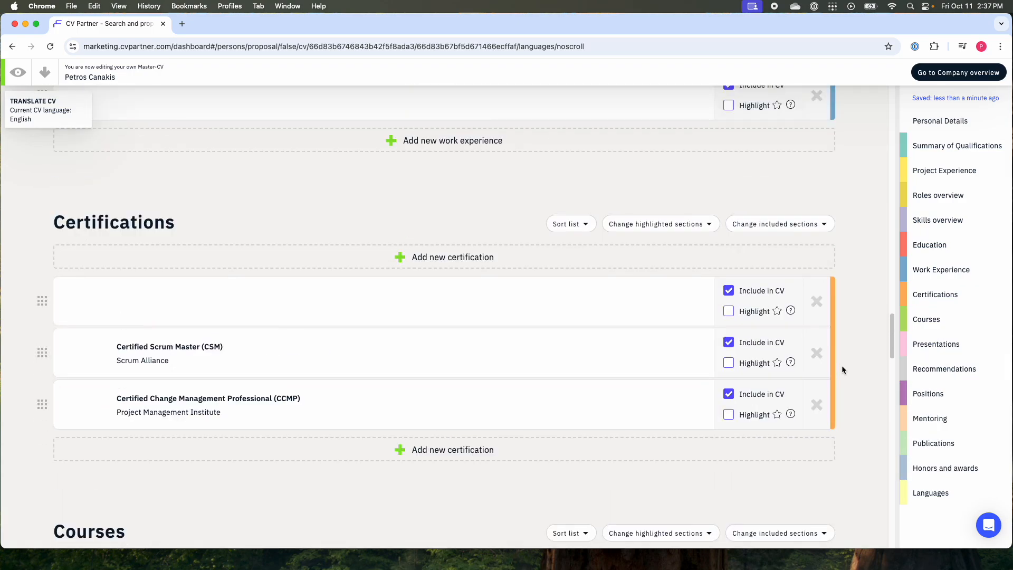
scroll(842, 369, "up", 20)
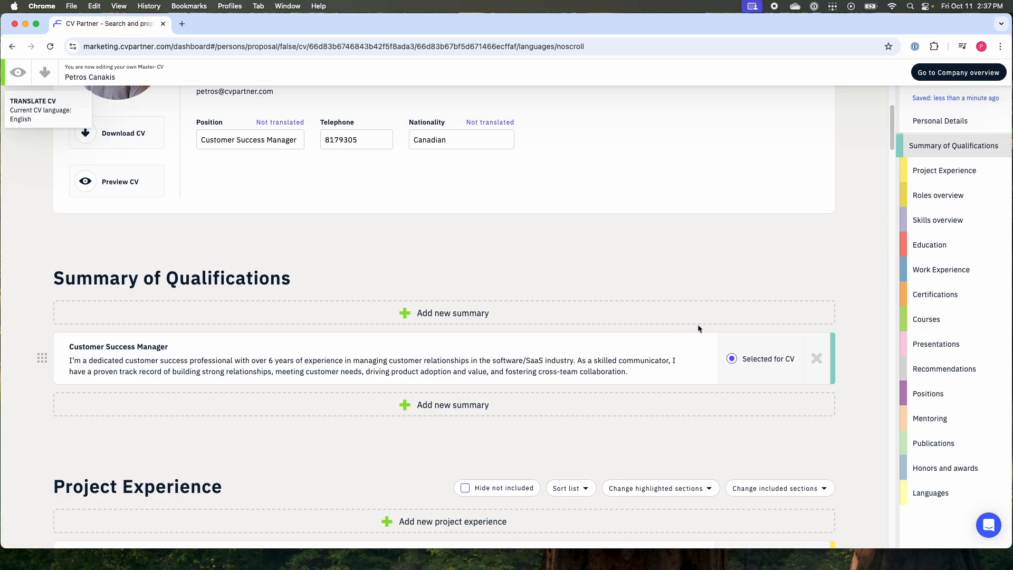
scroll(580, 316, "down", 3)
left_click(449, 304)
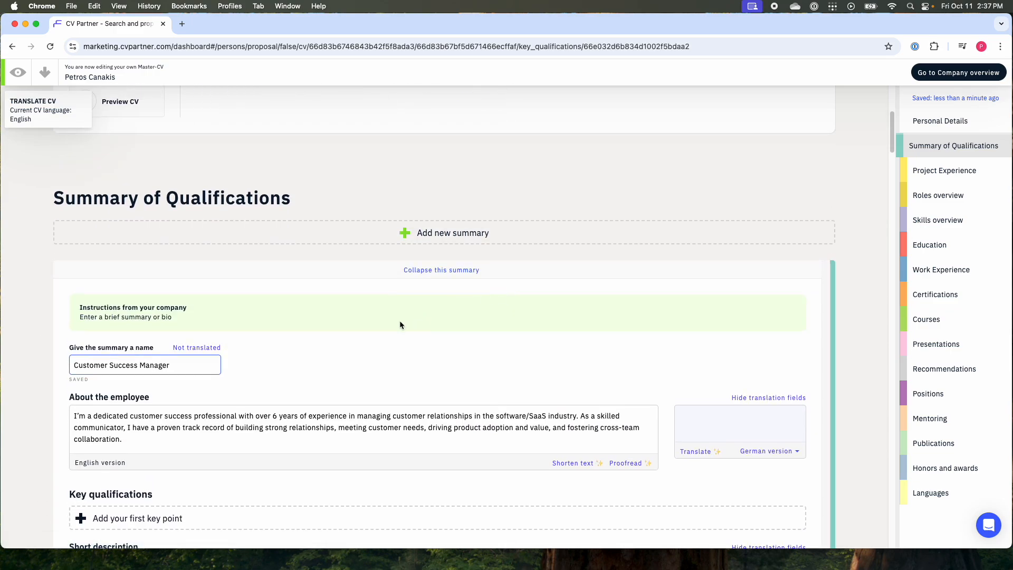
Step: Generate a German translation of the summary's About the employee text and use it
scroll(527, 359, "down", 3)
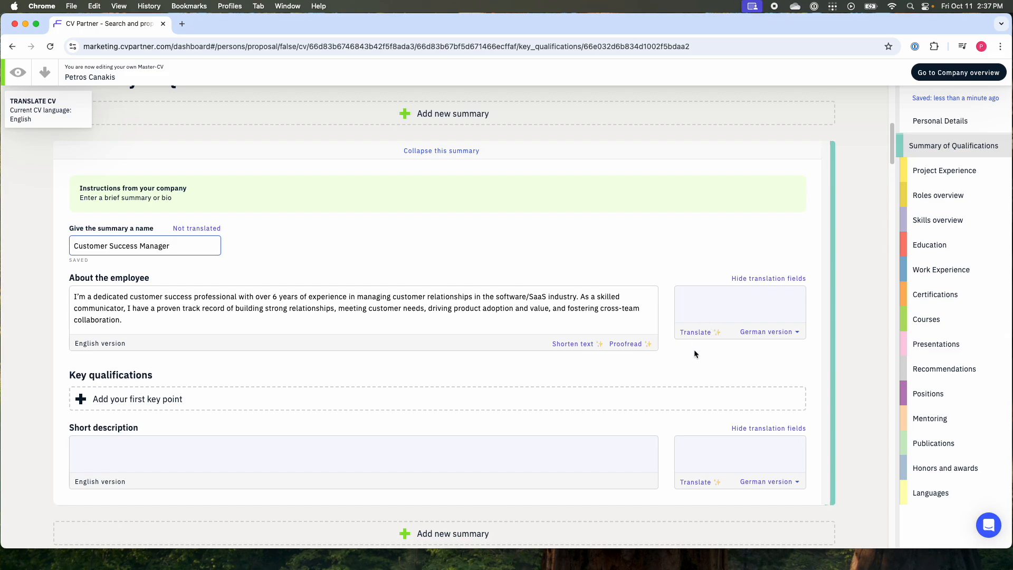
scroll(680, 364, "up", 1)
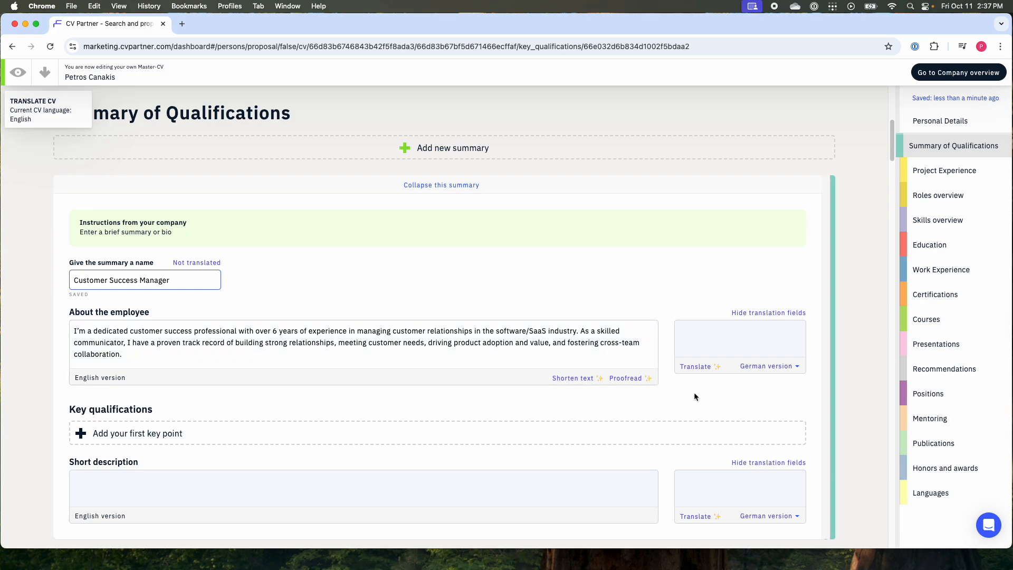
left_click(695, 366)
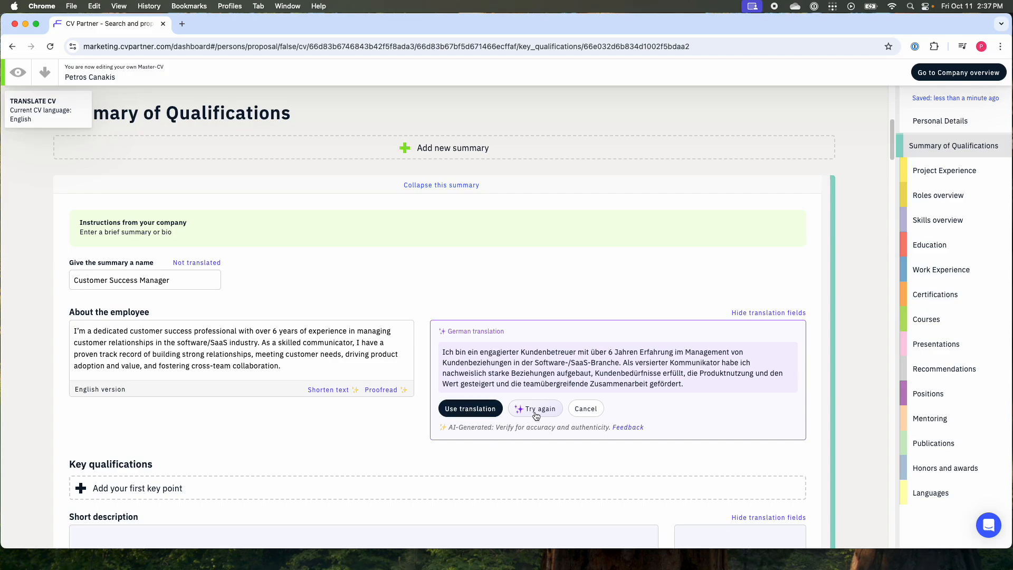
left_click(466, 410)
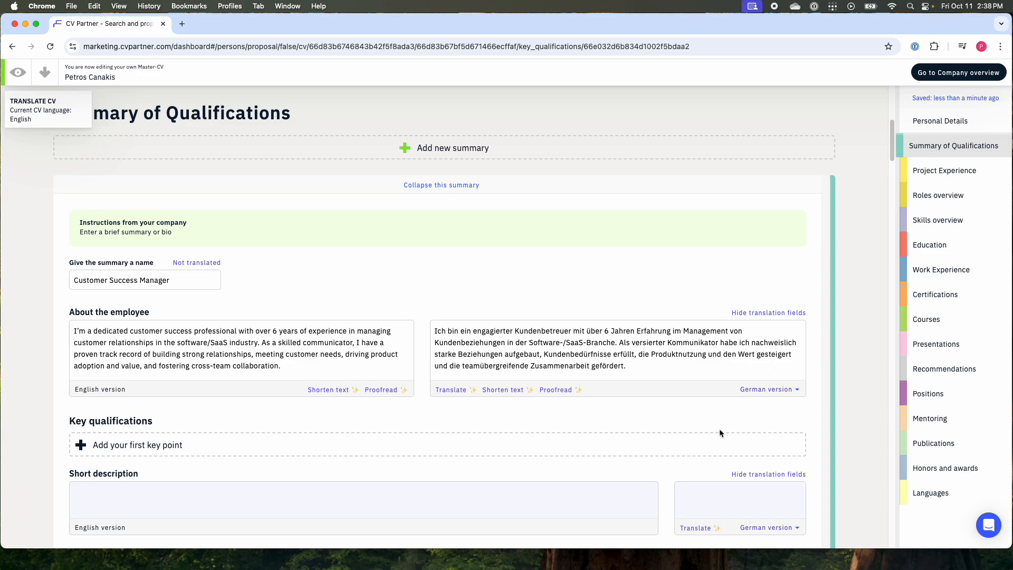
Step: Switch the About the employee translation to French, generate the French translation and use it
left_click(781, 390)
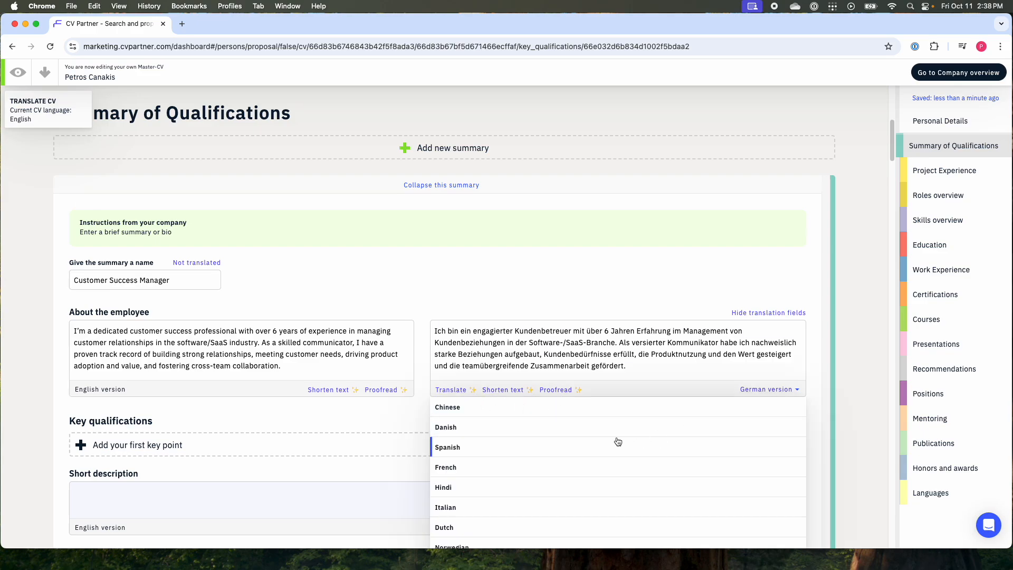
scroll(580, 442, "down", 1)
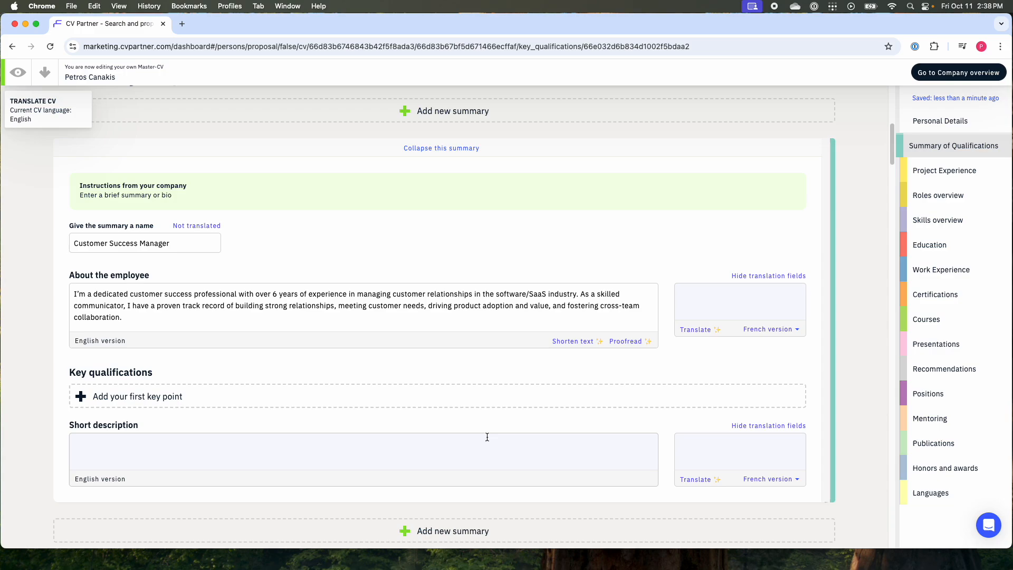
left_click(698, 330)
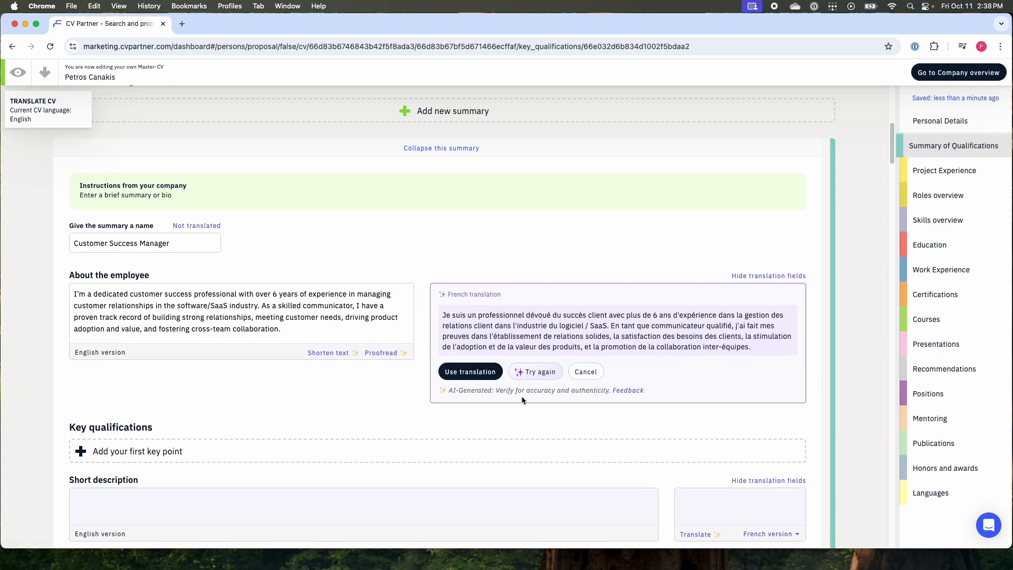
left_click(479, 371)
Step: Switch the About the employee translation field back to the German version
left_click(776, 352)
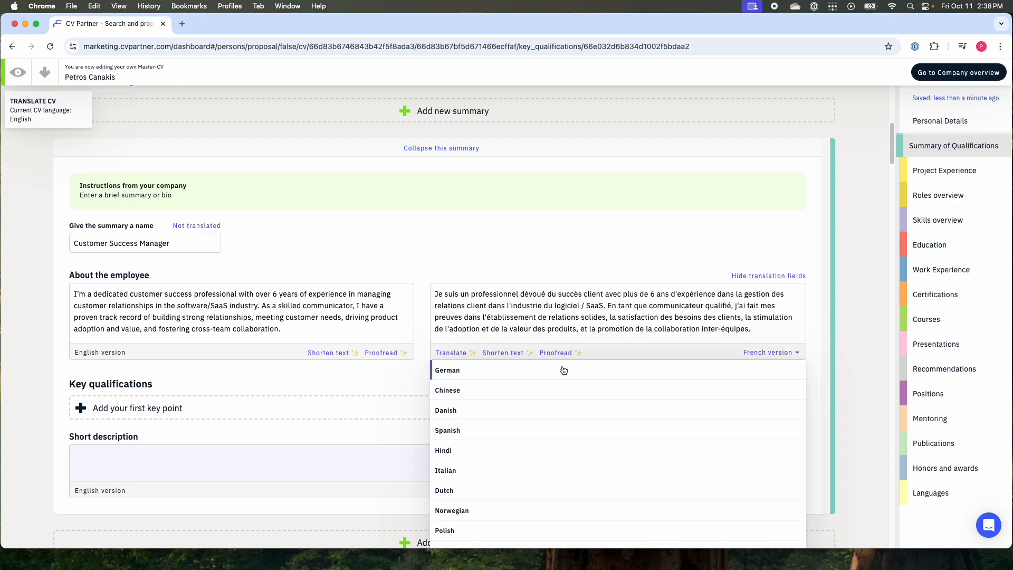
left_click(486, 378)
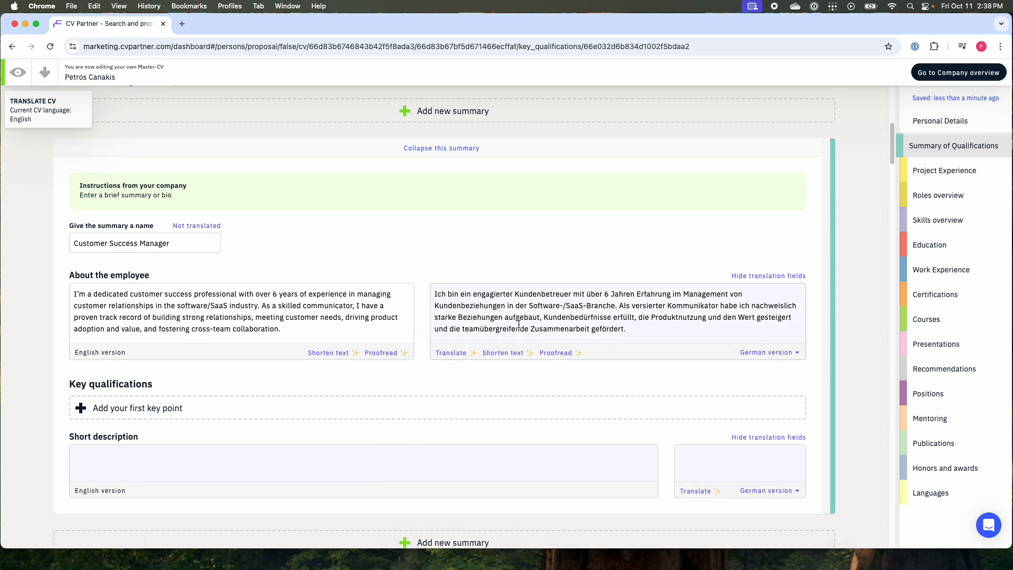
scroll(465, 361, "up", 1)
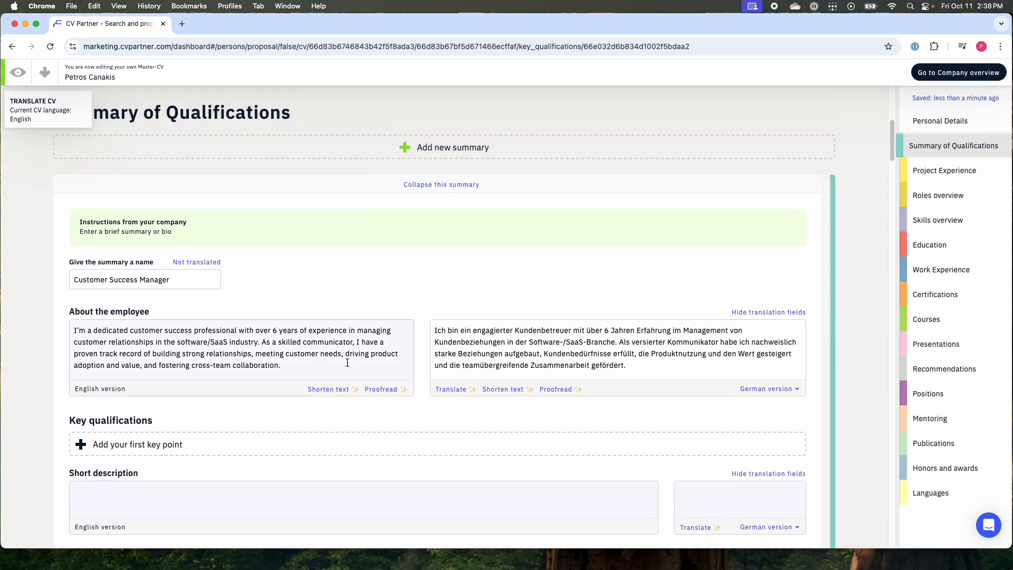
Step: Open the CV download options, choose German as the language for the PDF, and close them without downloading
left_click(44, 72)
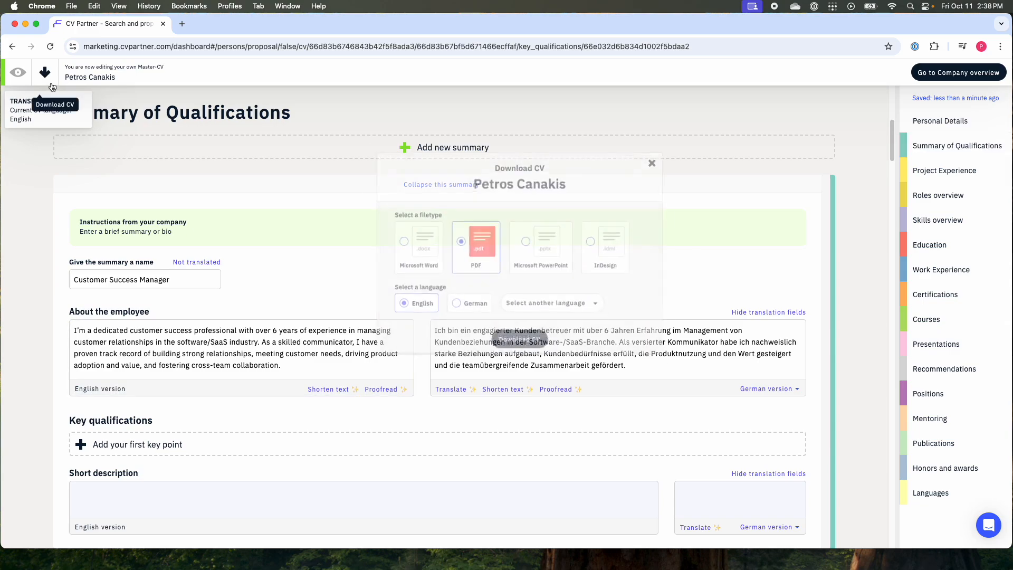
left_click(457, 318)
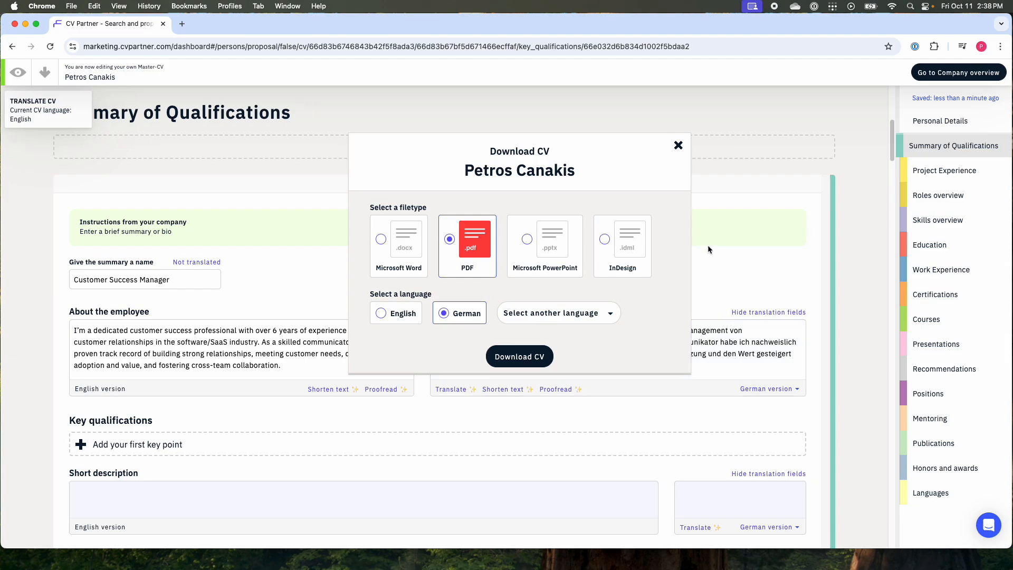
left_click(679, 146)
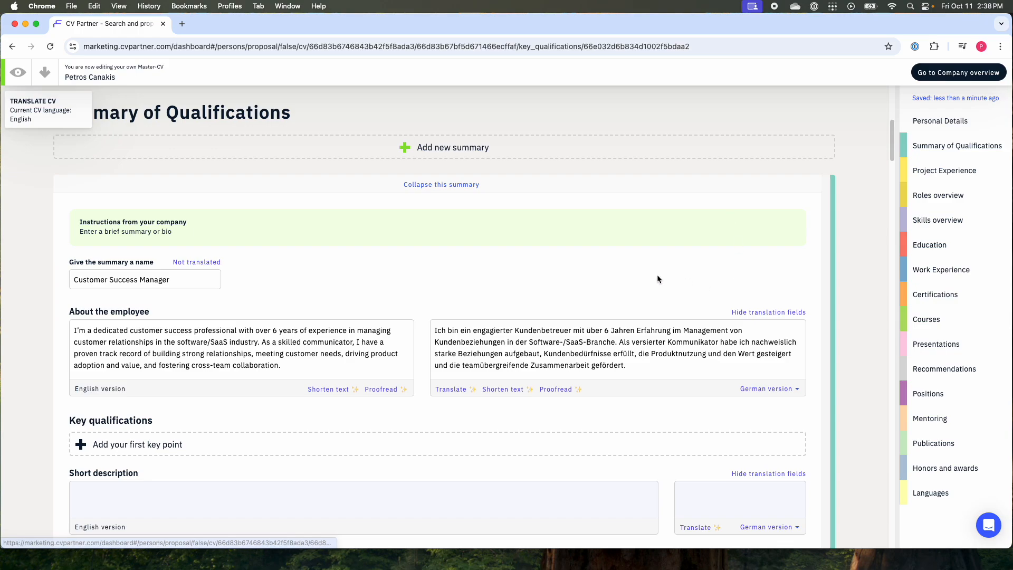
Step: Leave the master CV and go to the Company overview
scroll(607, 261, "up", 3)
scroll(605, 264, "up", 5)
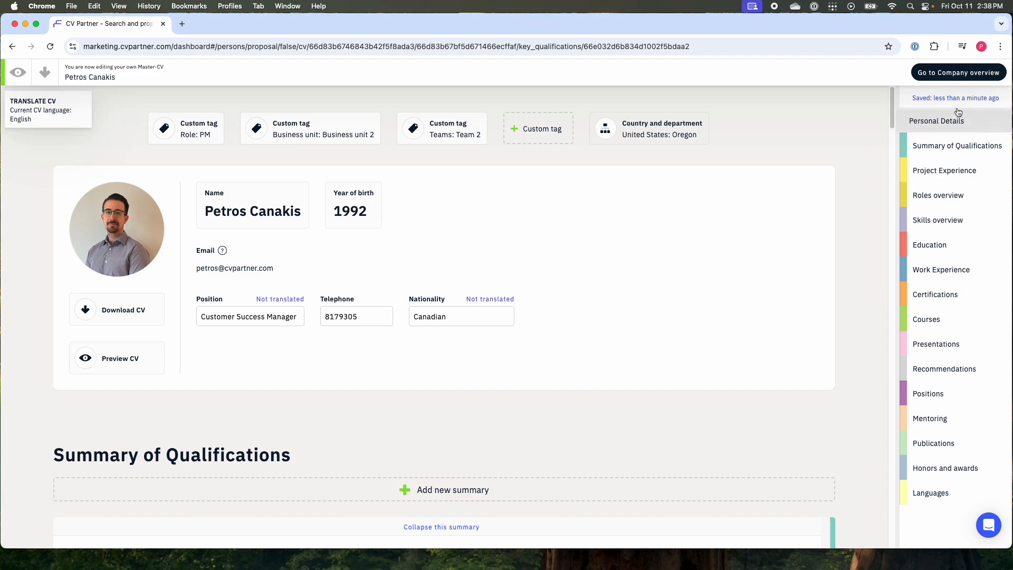
left_click(958, 72)
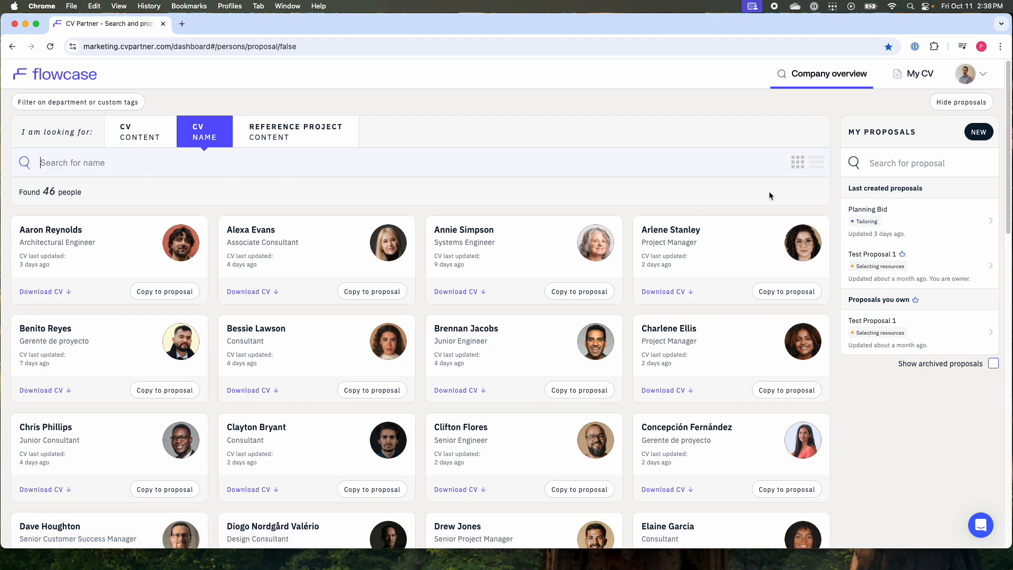
Step: Search CV content for the approved skill Sales with at least 3 years of experience
left_click(139, 138)
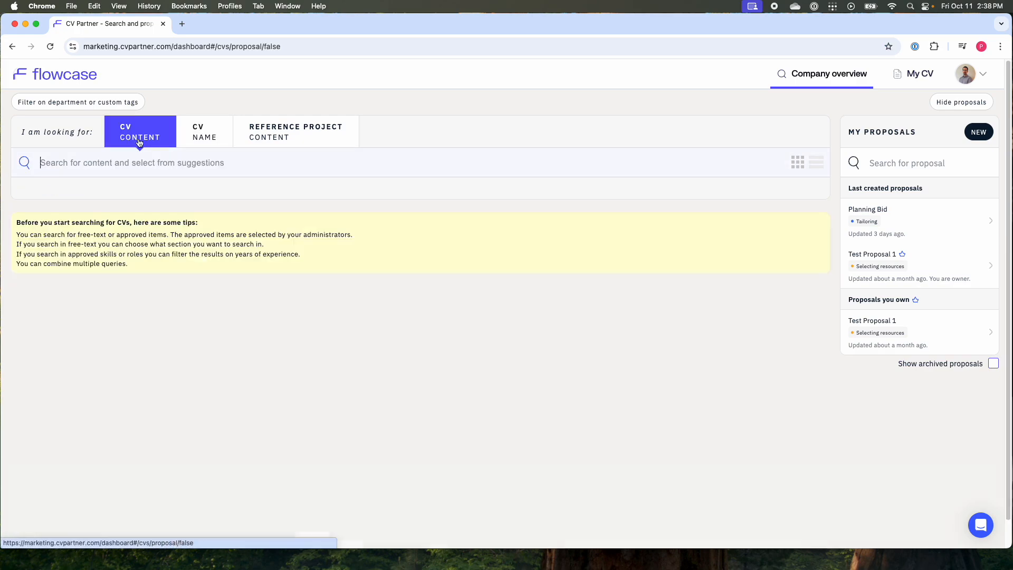
type("s")
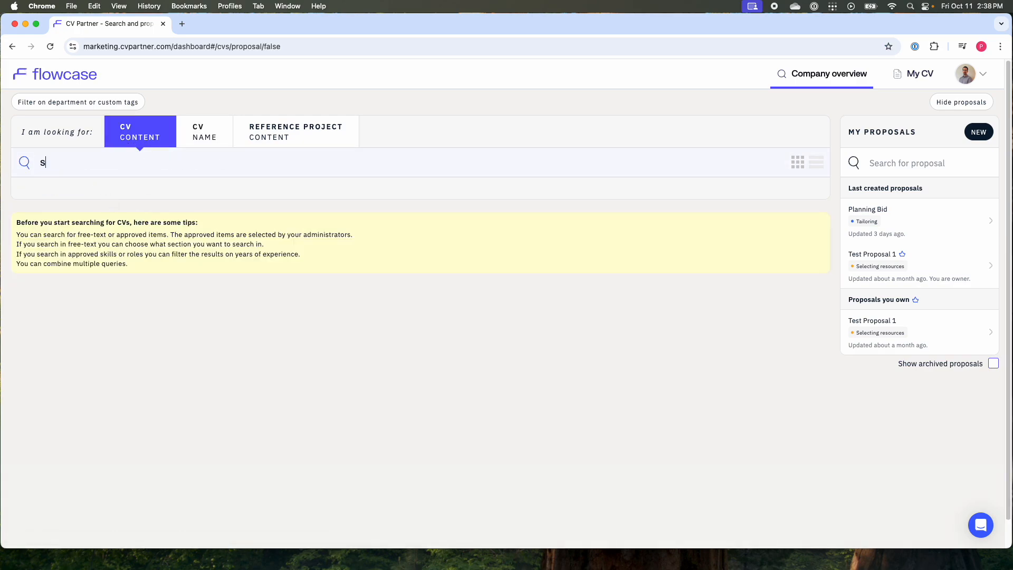
type("ales")
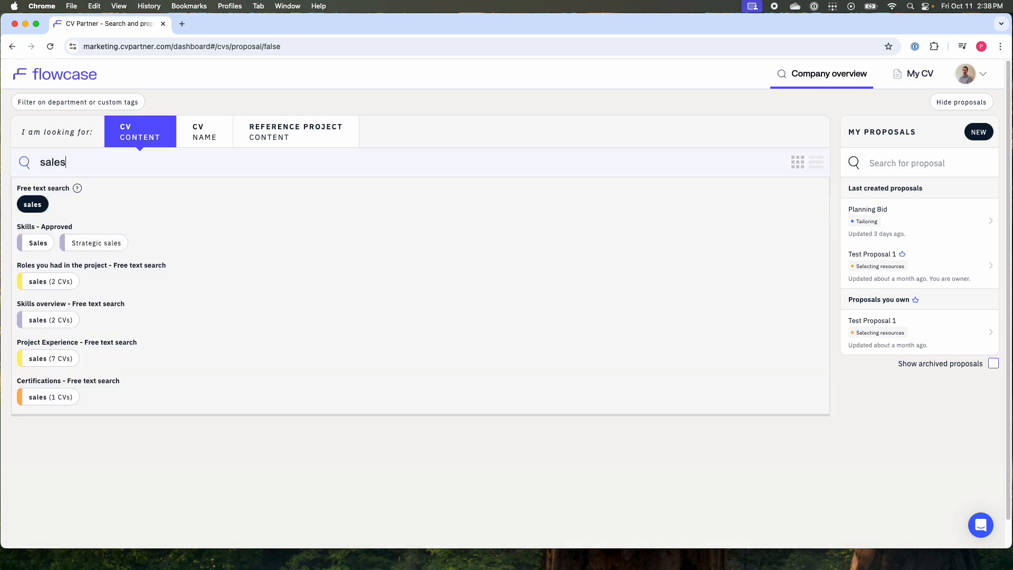
left_click(38, 243)
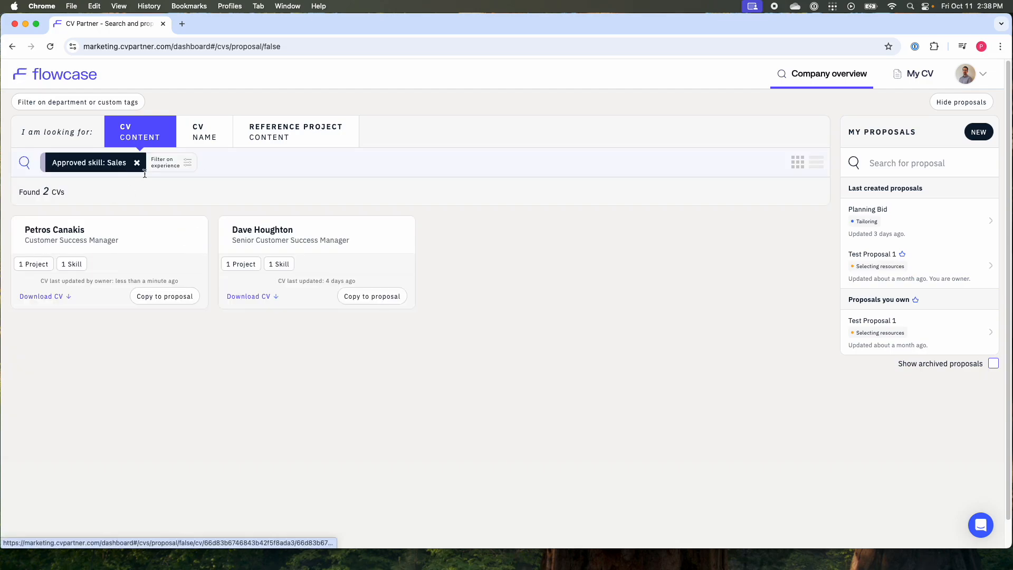
left_click(174, 165)
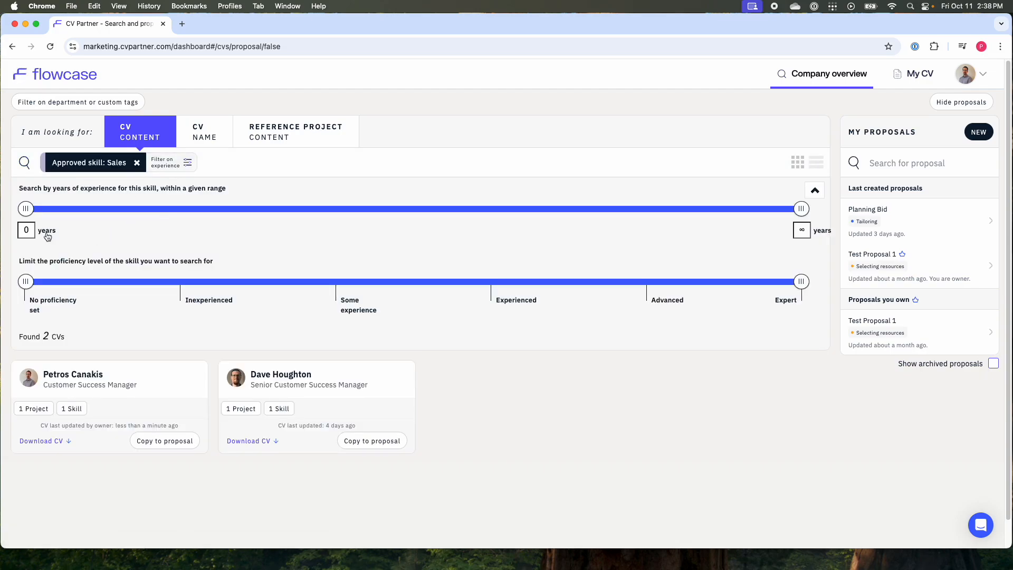
left_click_drag(26, 209, 258, 209)
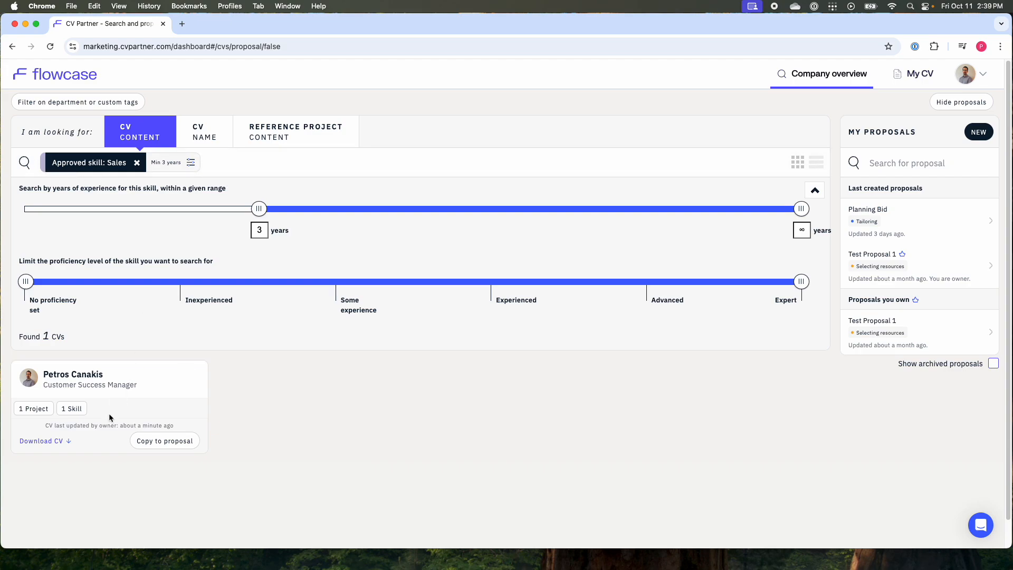
Step: Add the approved role Customer Success Manager to the CV search, with at least 4 years of experience
left_click(240, 166)
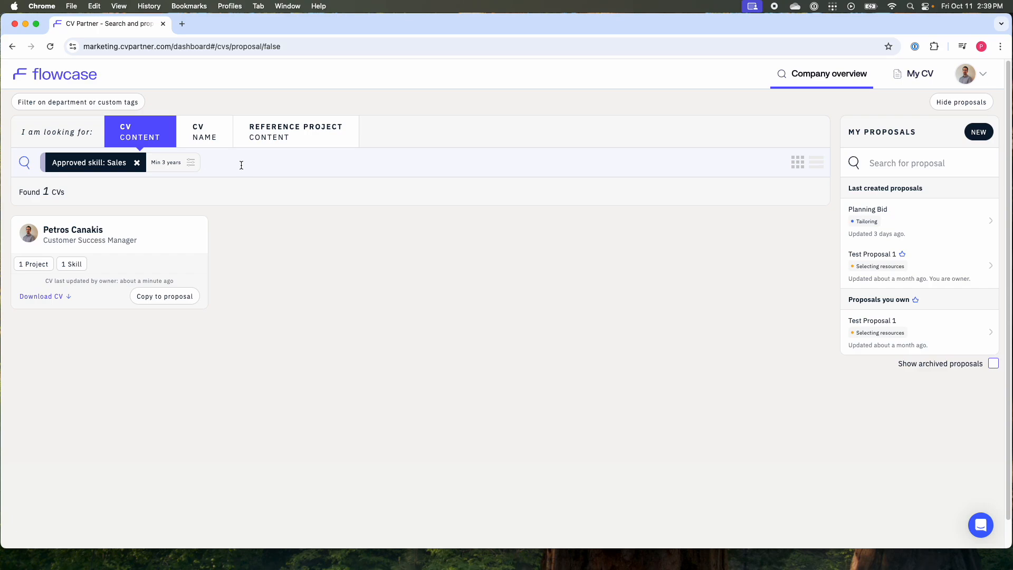
type("custom")
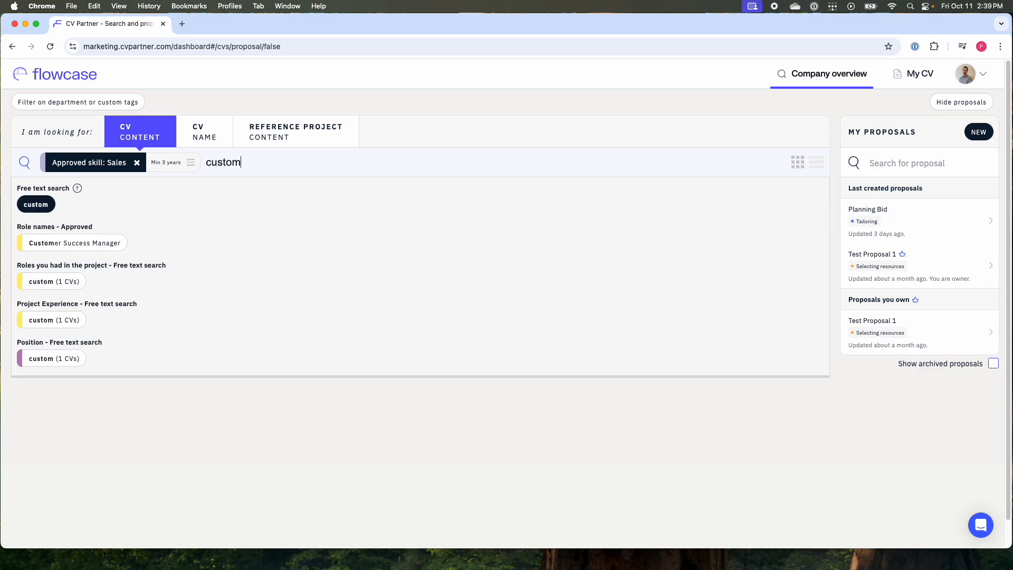
left_click(78, 246)
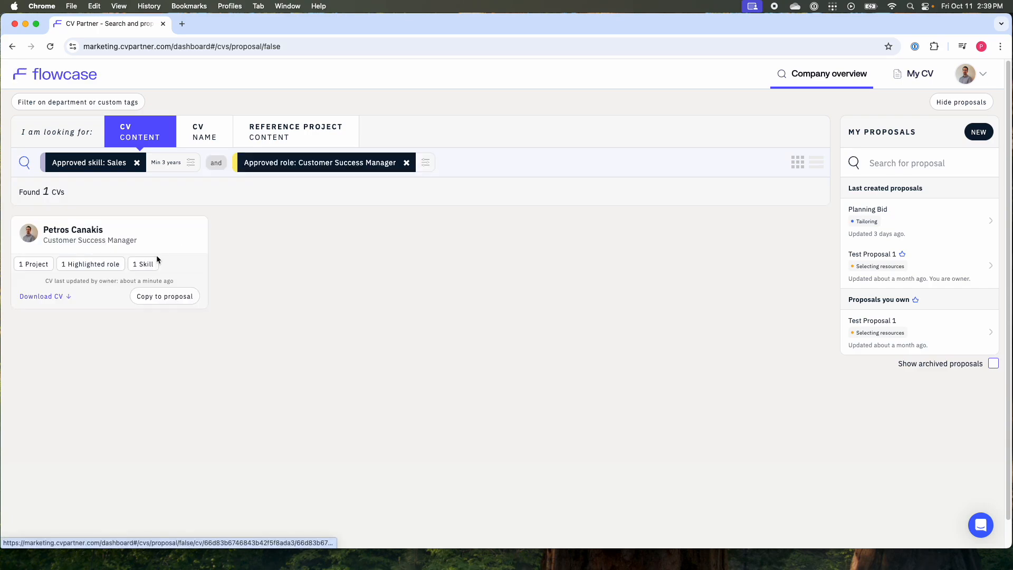
left_click(426, 163)
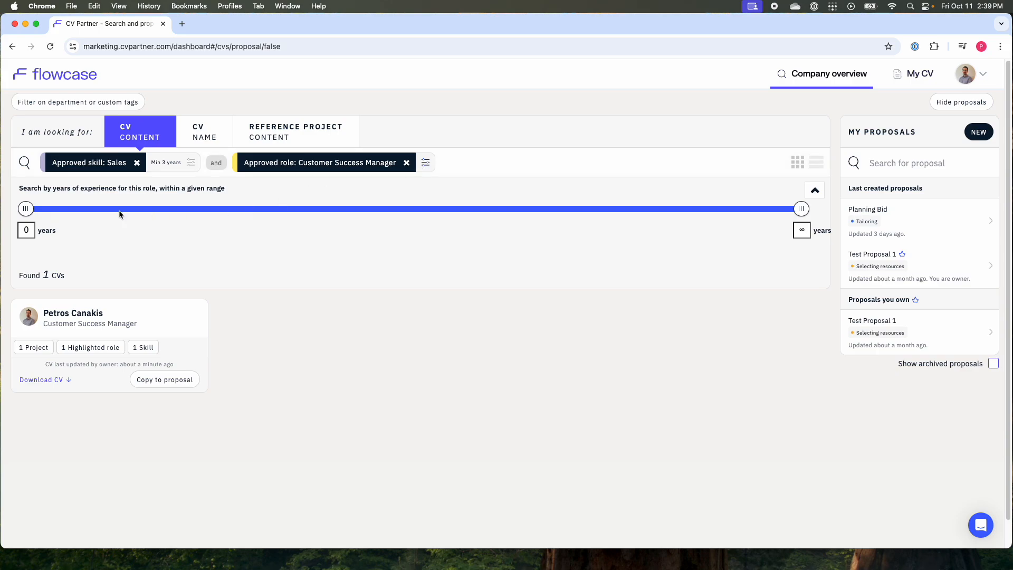
left_click_drag(29, 209, 296, 211)
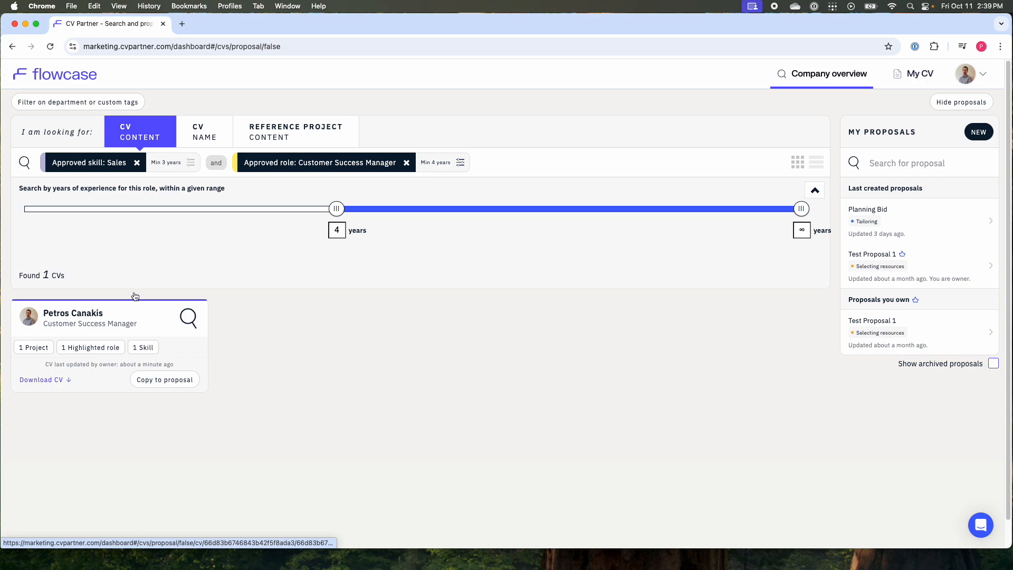
Step: Remove the skill and role criteria and search for CVs with the custom tag Business unit 2
left_click(137, 163)
left_click(216, 163)
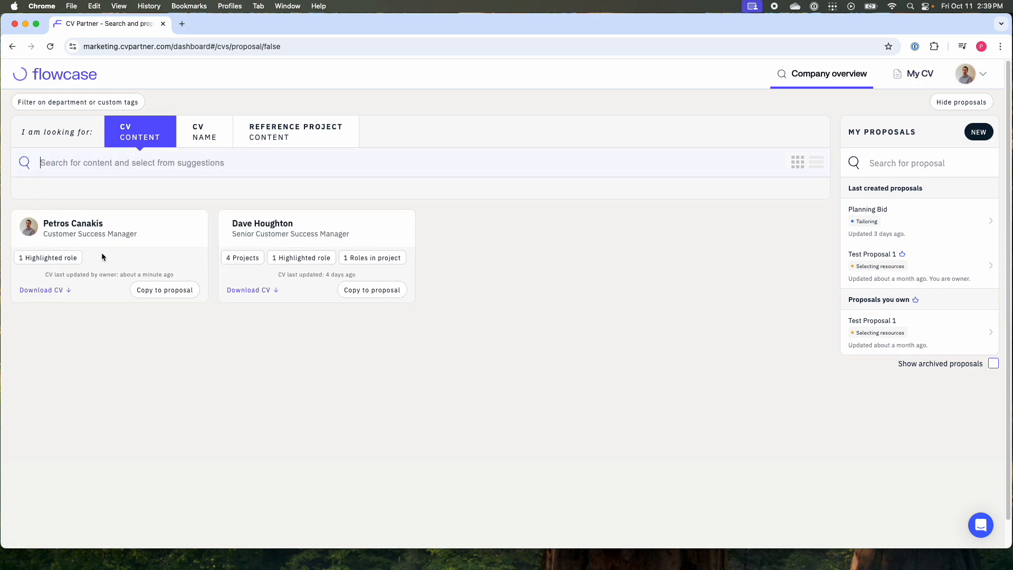
left_click(93, 168)
type("busin")
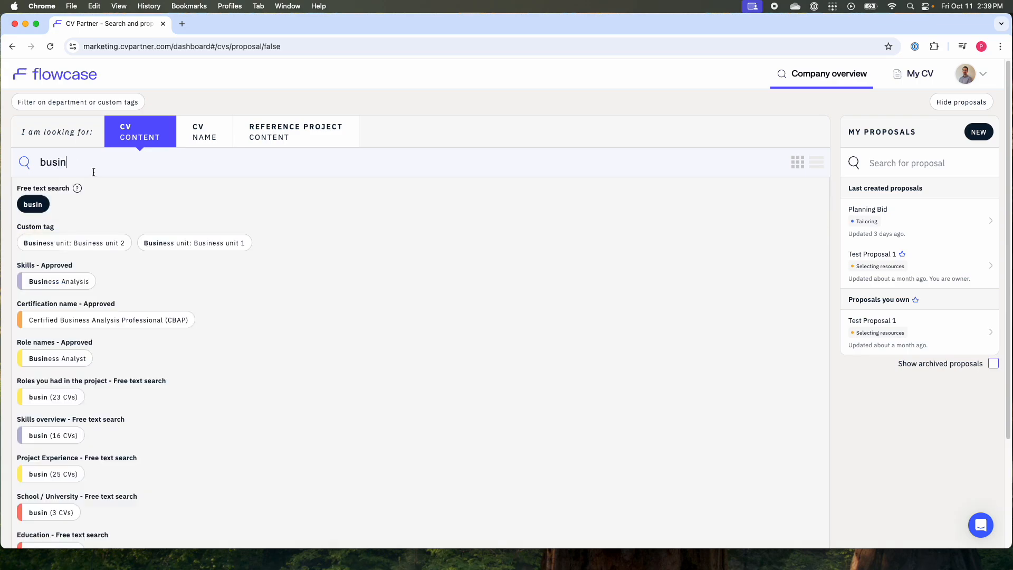
left_click(83, 243)
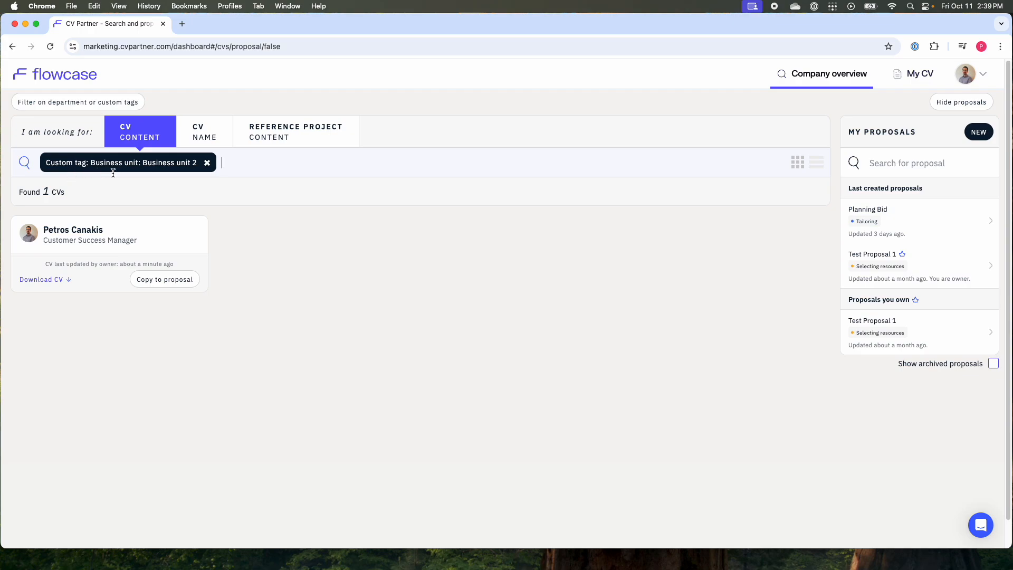
Step: Search for CVs with the custom tag Business unit 1 instead of Business unit 2, and clear the search
left_click(206, 162)
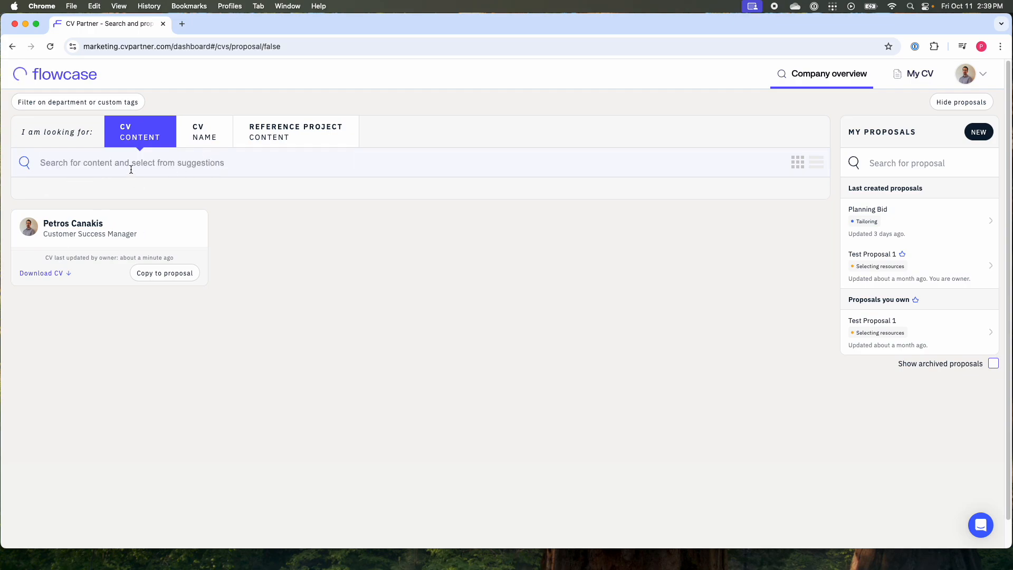
type("yes")
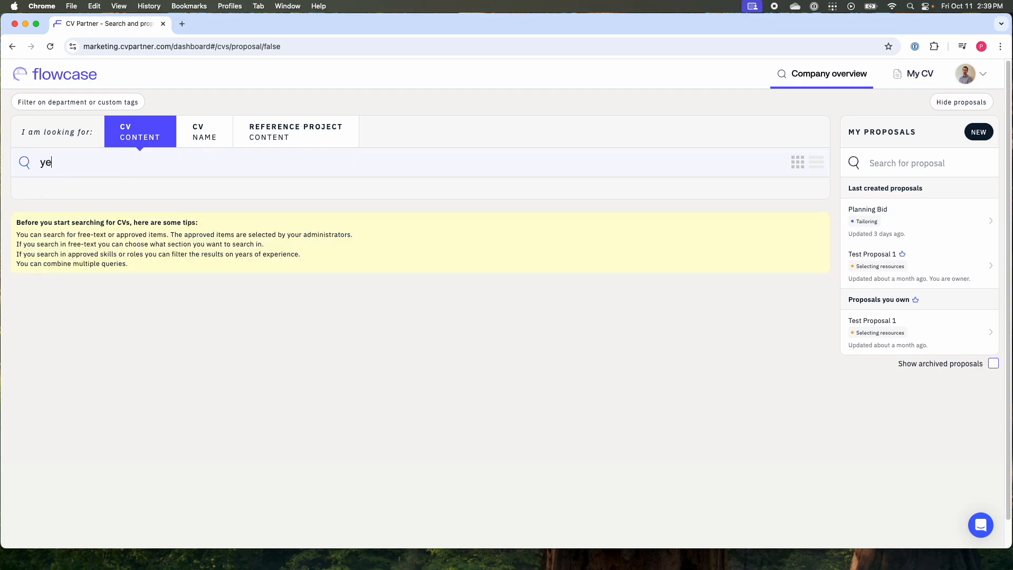
key("BackSpace")
key("BackSpace")
key("BackSpace")
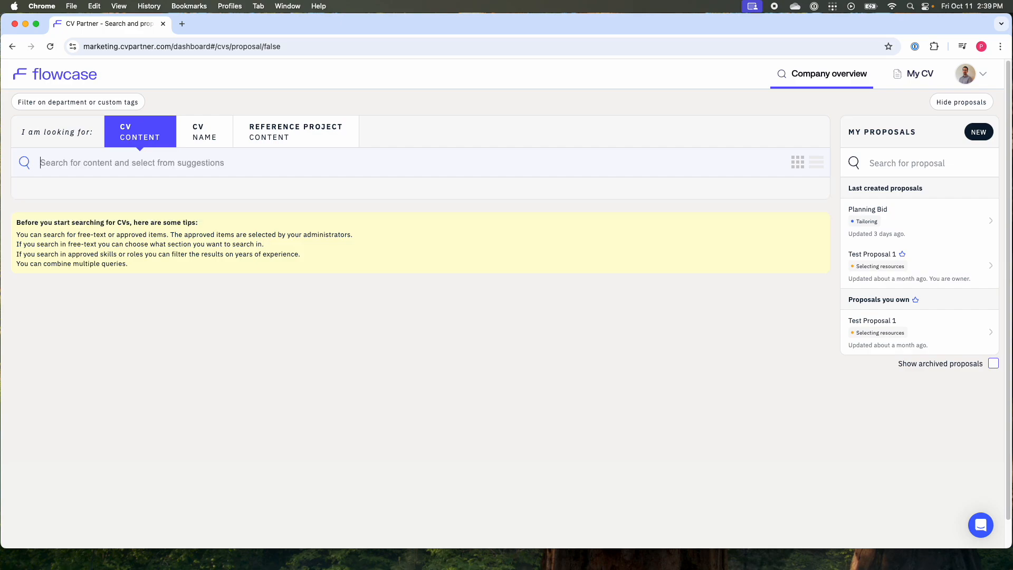
type("busin")
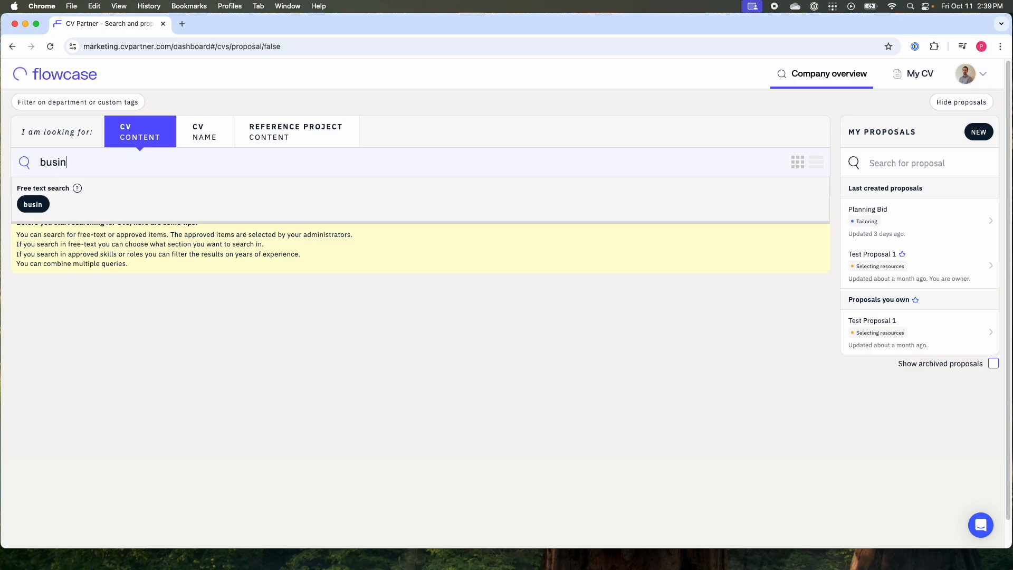
left_click(244, 247)
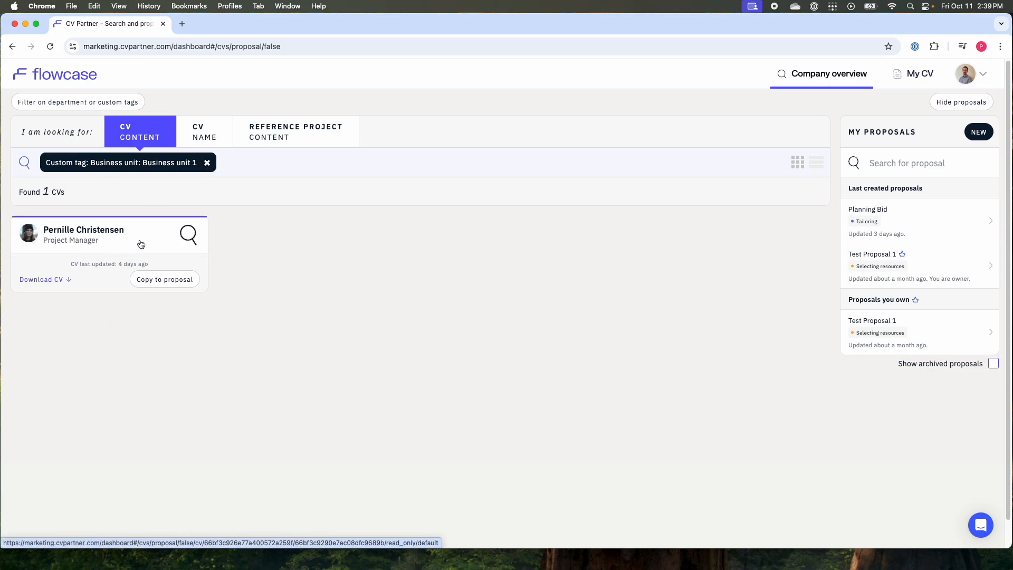
left_click(208, 164)
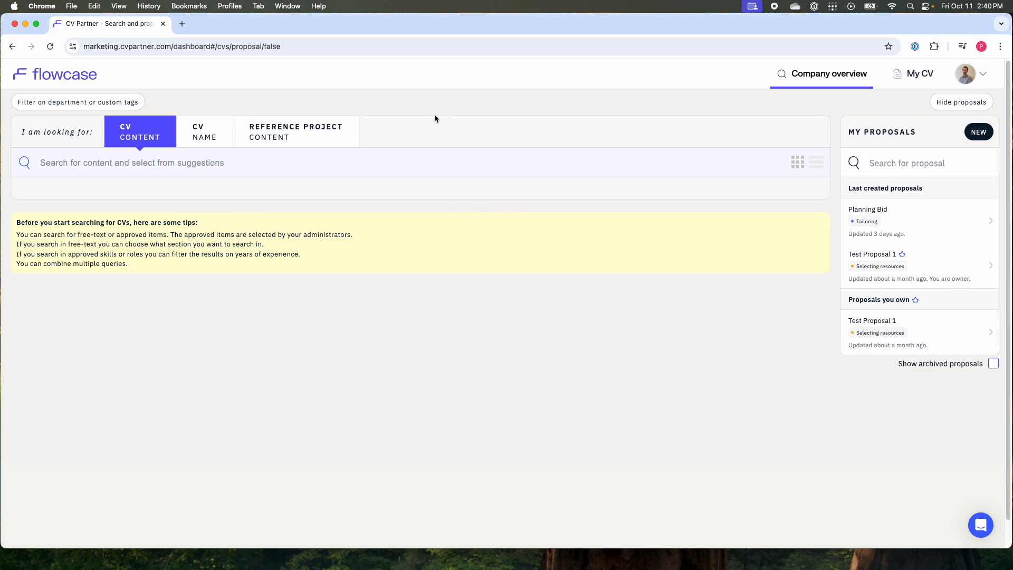
Step: View the reference project search, and check the department and custom tag filters available for the CV name search
left_click(280, 136)
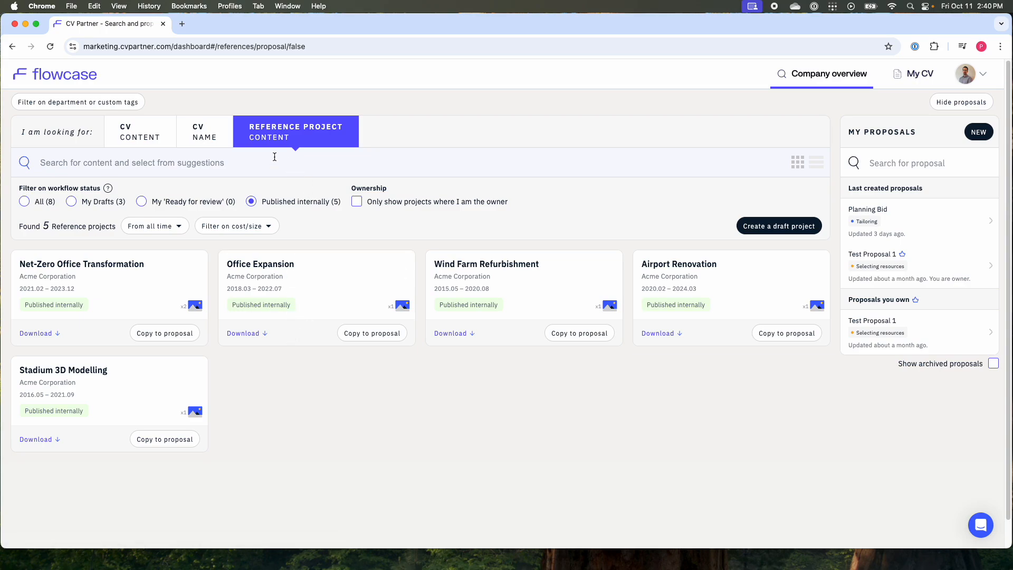
left_click(203, 138)
left_click(83, 103)
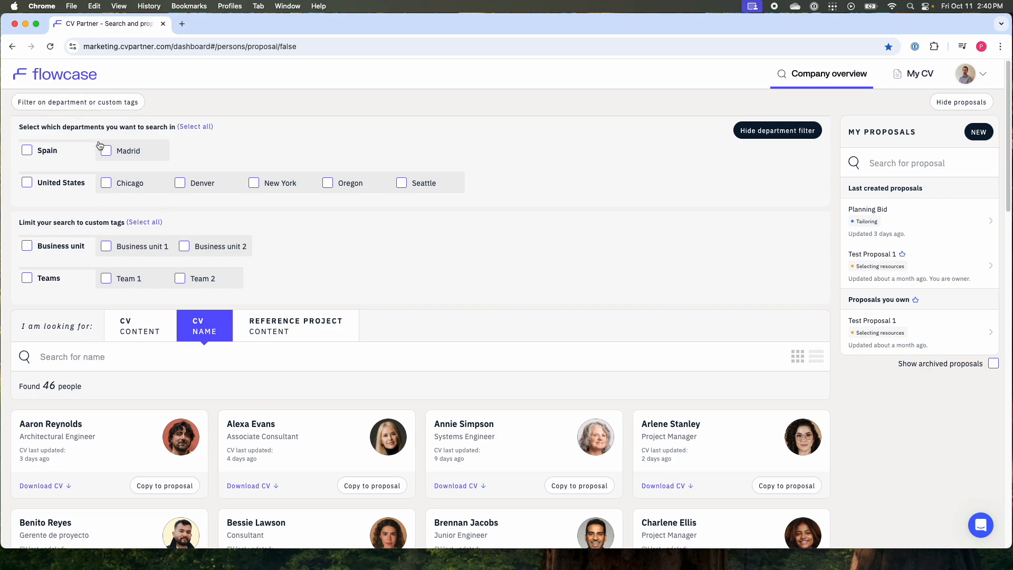
left_click(90, 103)
Step: Return to the reference project search and show its department and custom tag filters
left_click(295, 139)
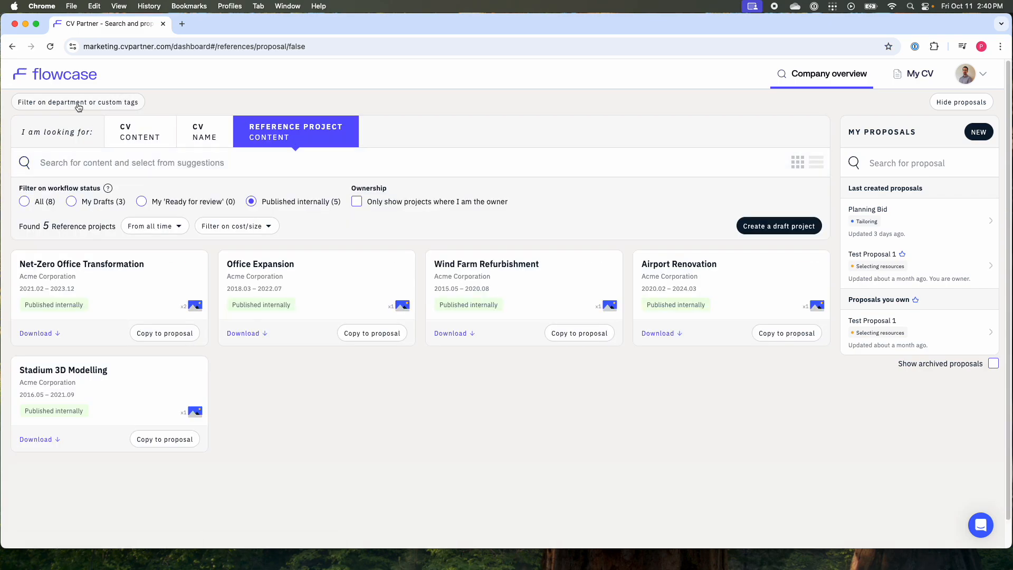
left_click(77, 104)
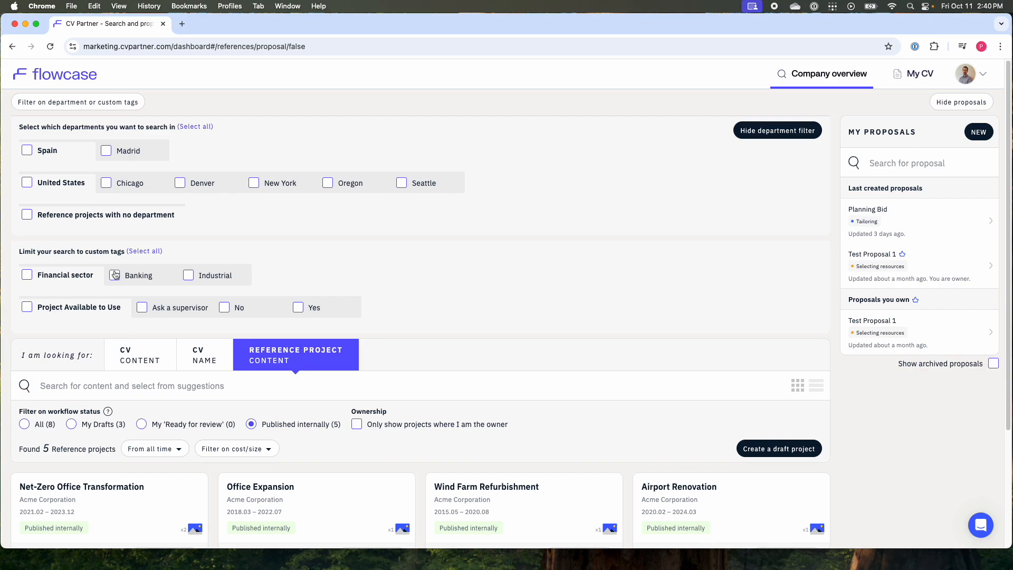
Step: Filter the reference projects by the United States department, extend the filter to all departments, and clear it
left_click(28, 185)
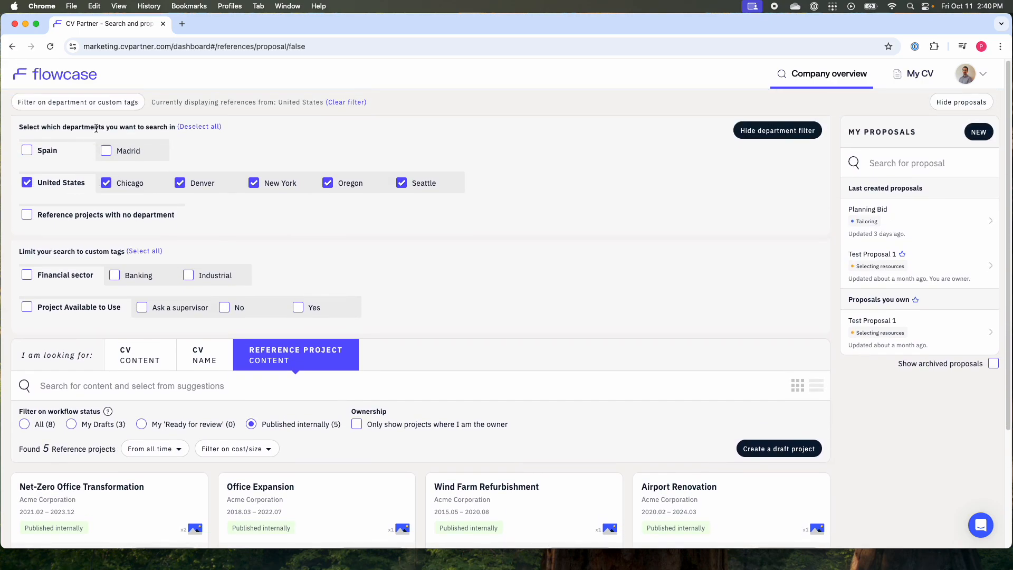
left_click(199, 127)
left_click(195, 127)
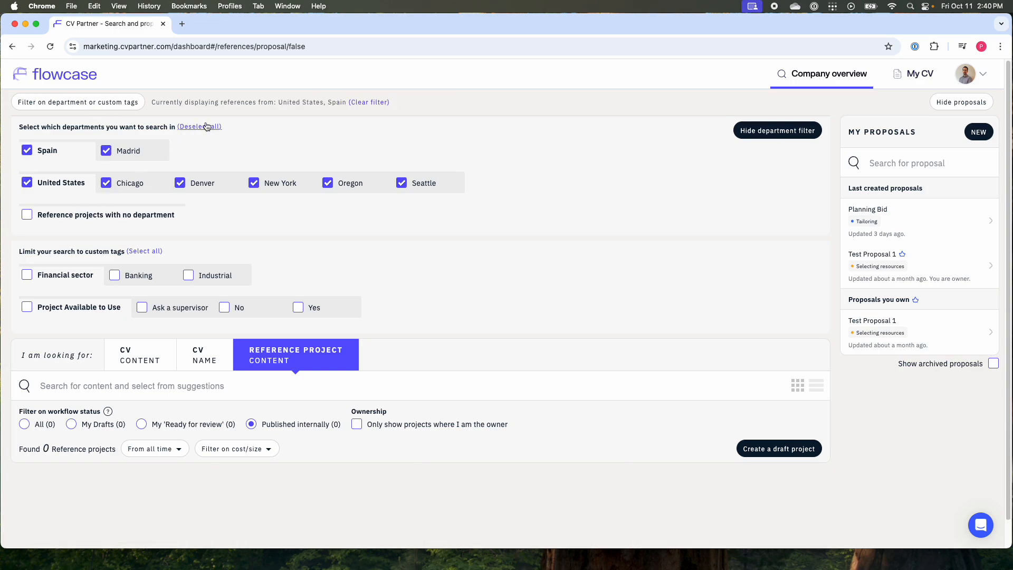
left_click(370, 102)
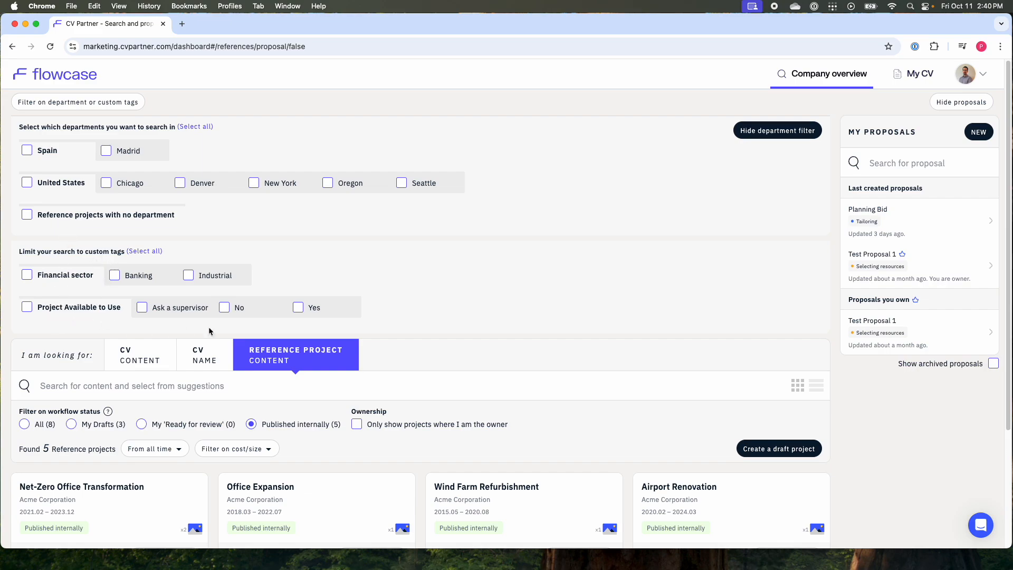
Step: Filter the reference projects by the custom tag Project Available to Use: Yes, then clear the filter and hide the filter options
left_click(298, 308)
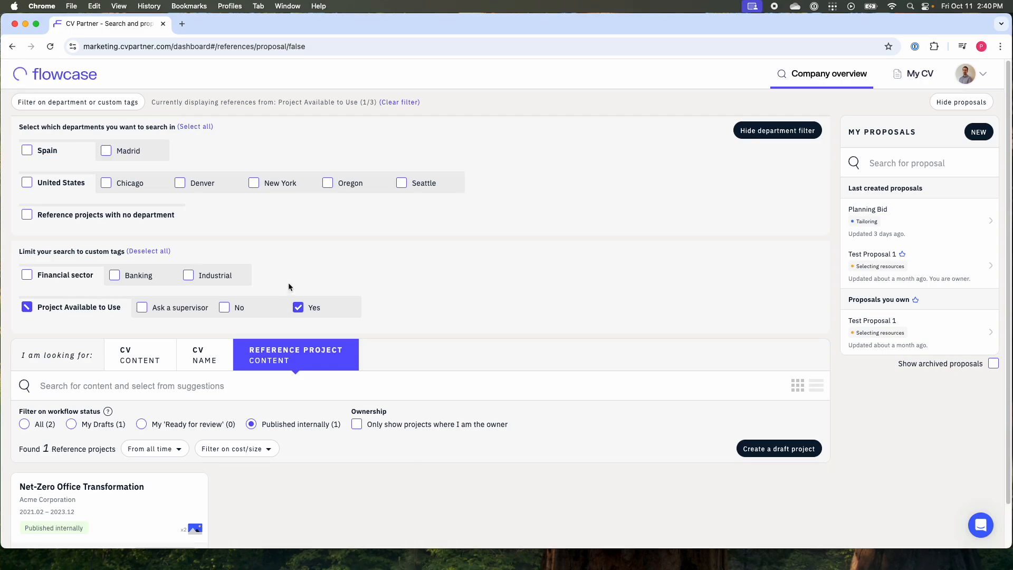
scroll(341, 235, "down", 2)
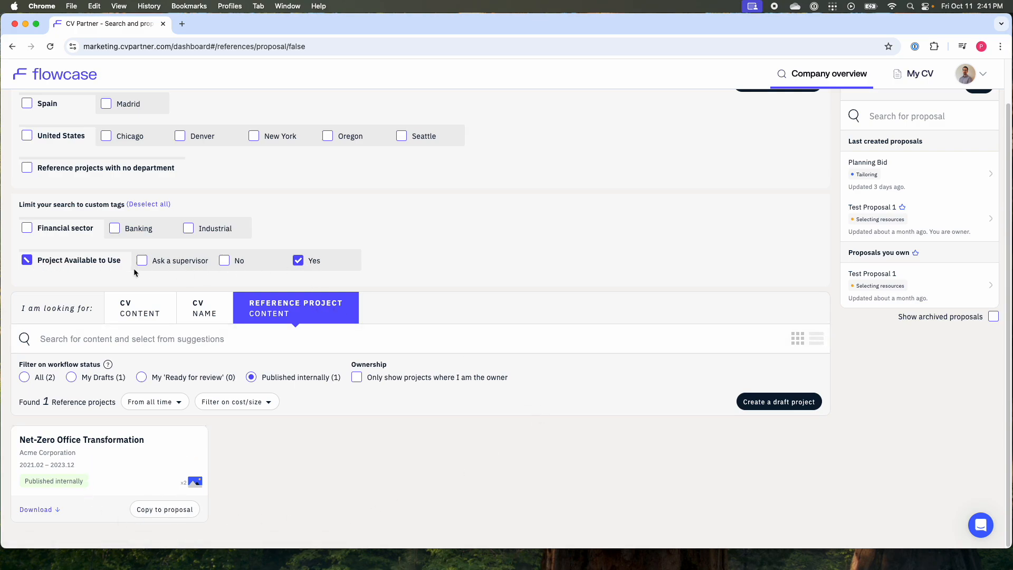
scroll(176, 311, "up", 2)
left_click(407, 101)
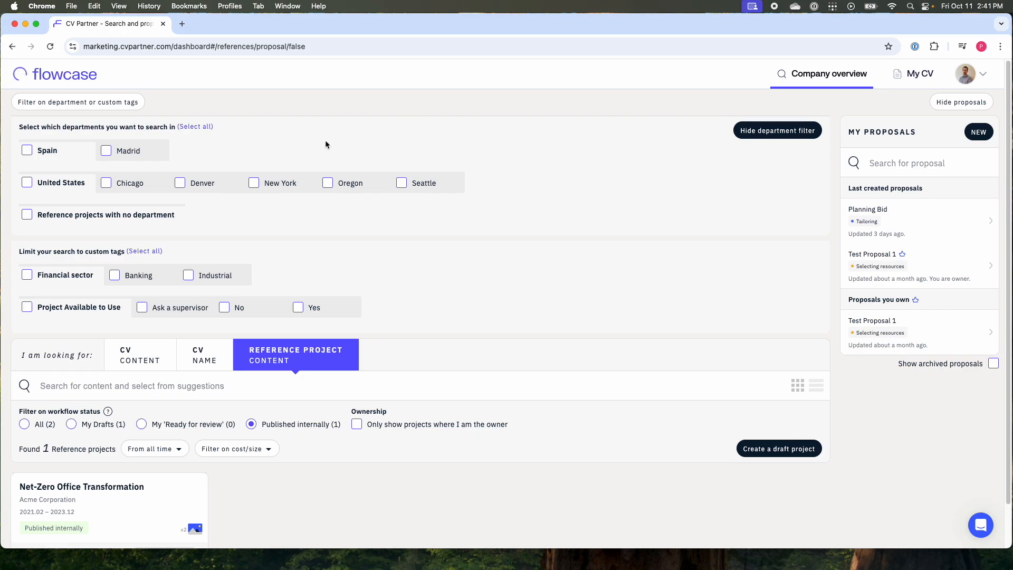
left_click(113, 104)
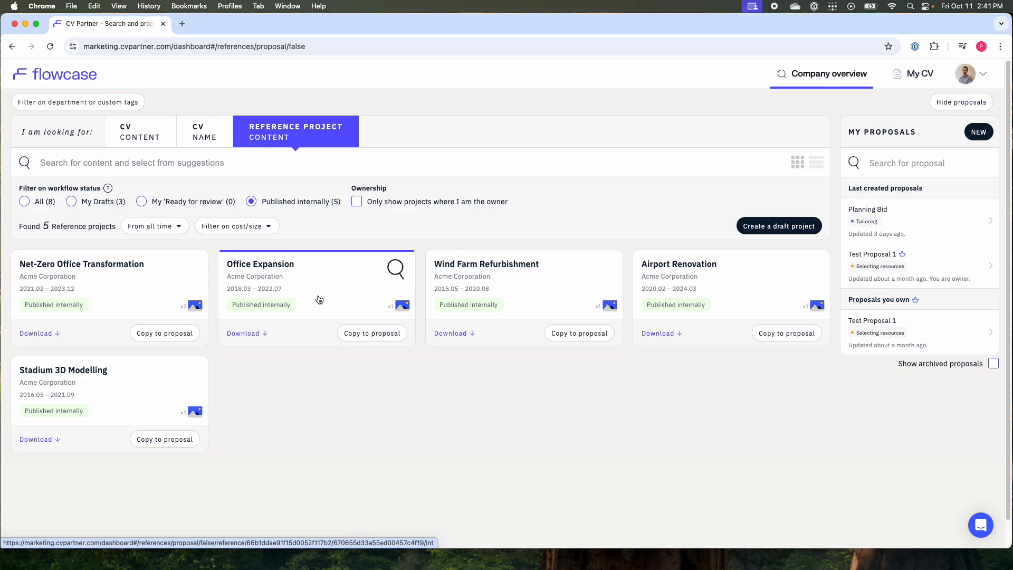
Step: Create a draft reference project named Test Project 123 for the customer TD Bank
left_click(771, 227)
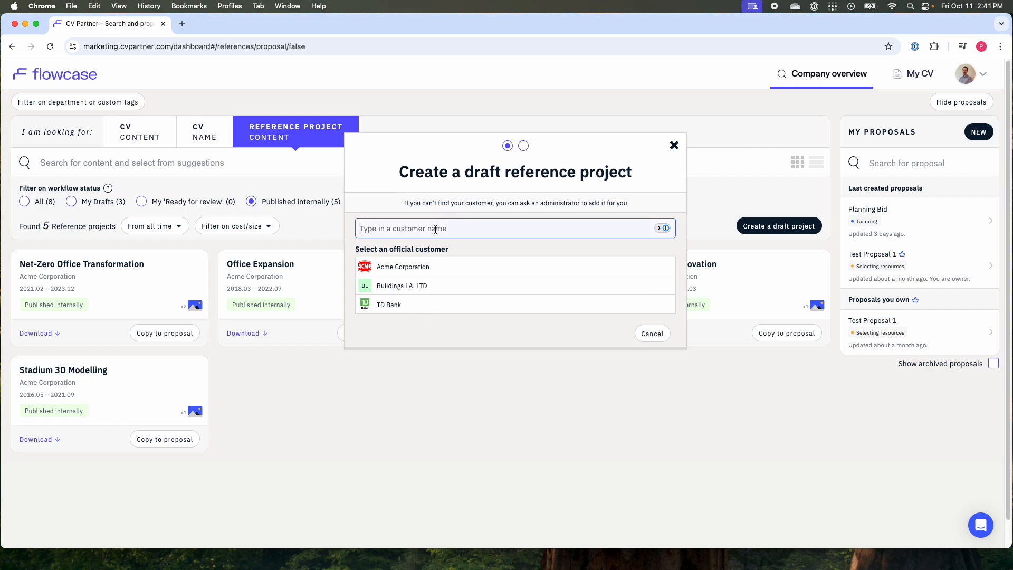
left_click(401, 304)
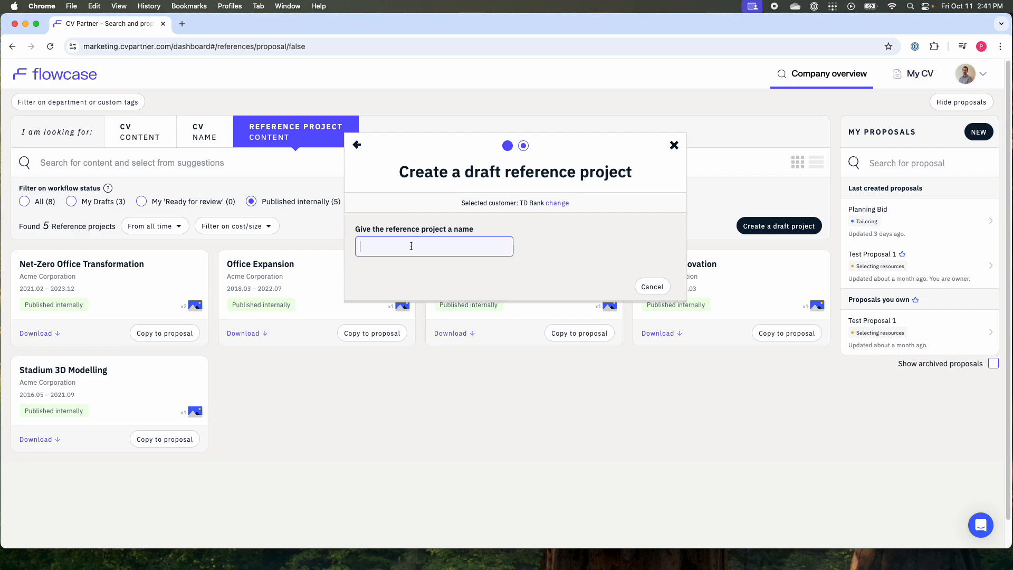
type("Test ")
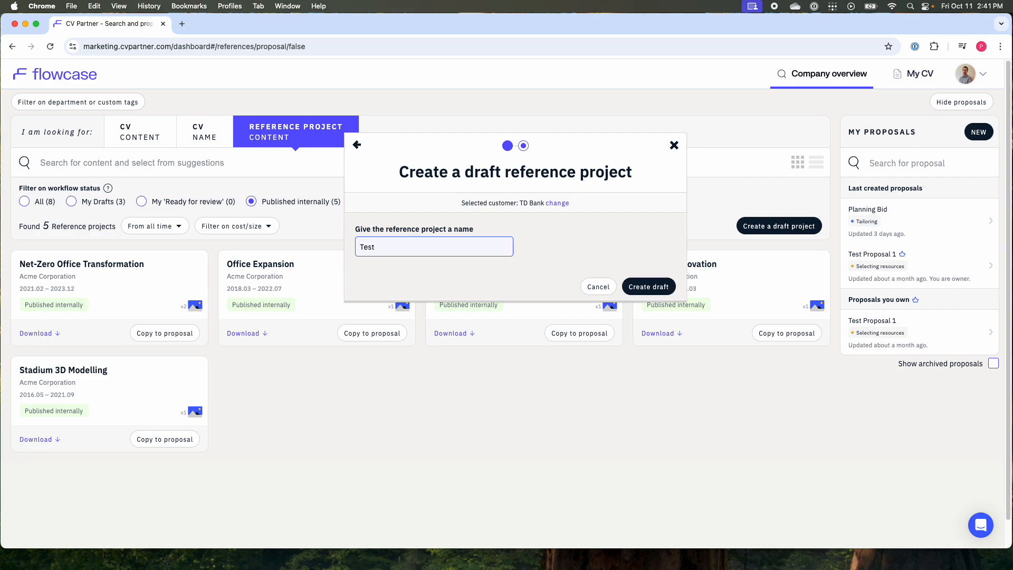
type("Project 123")
left_click(653, 286)
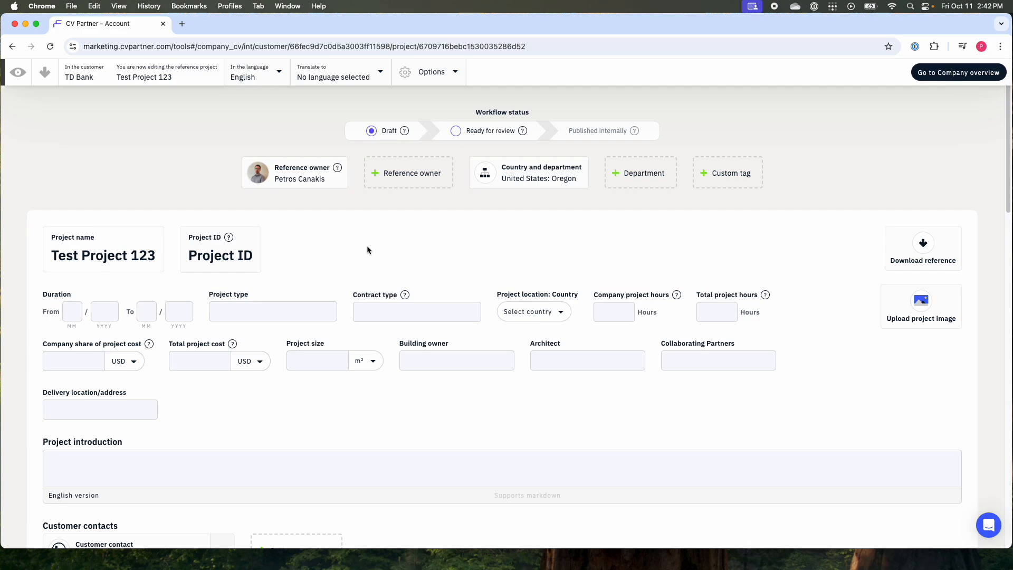
Step: Look over the draft reference project's fields and browse the users who can be added as reference owner, without adding anyone
scroll(360, 226, "down", 1)
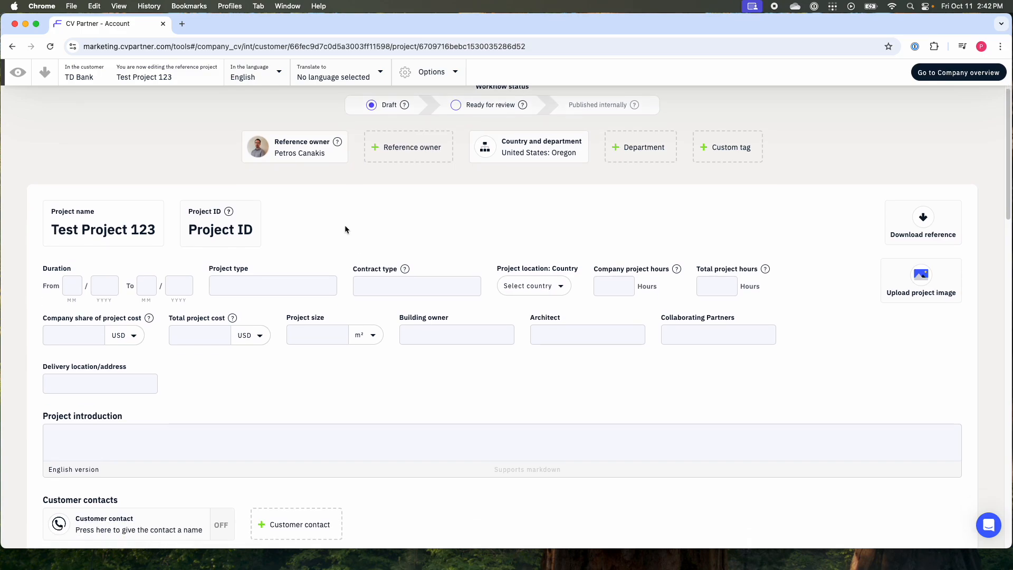
scroll(295, 243, "up", 1)
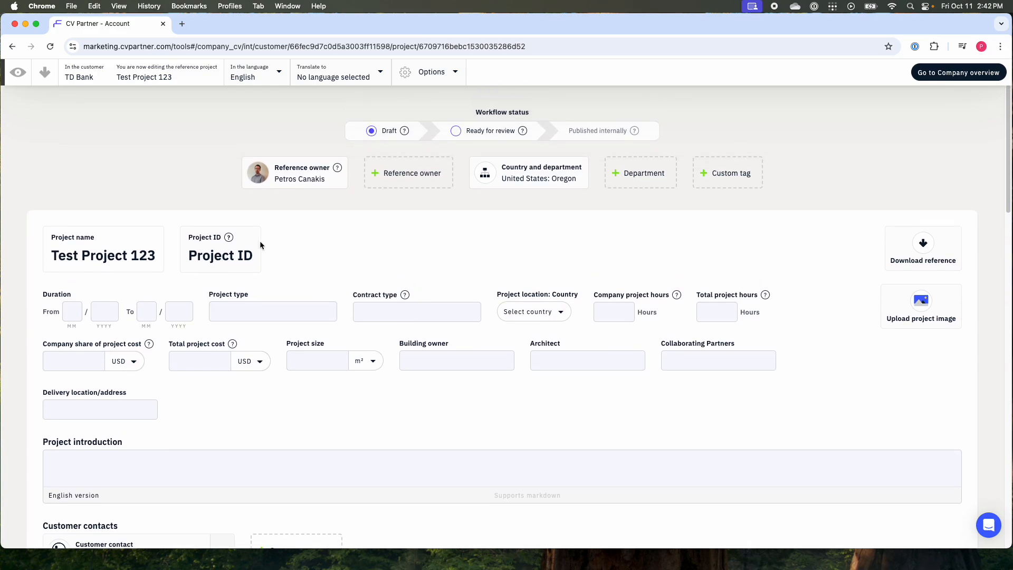
scroll(338, 283, "down", 12)
scroll(281, 317, "up", 3)
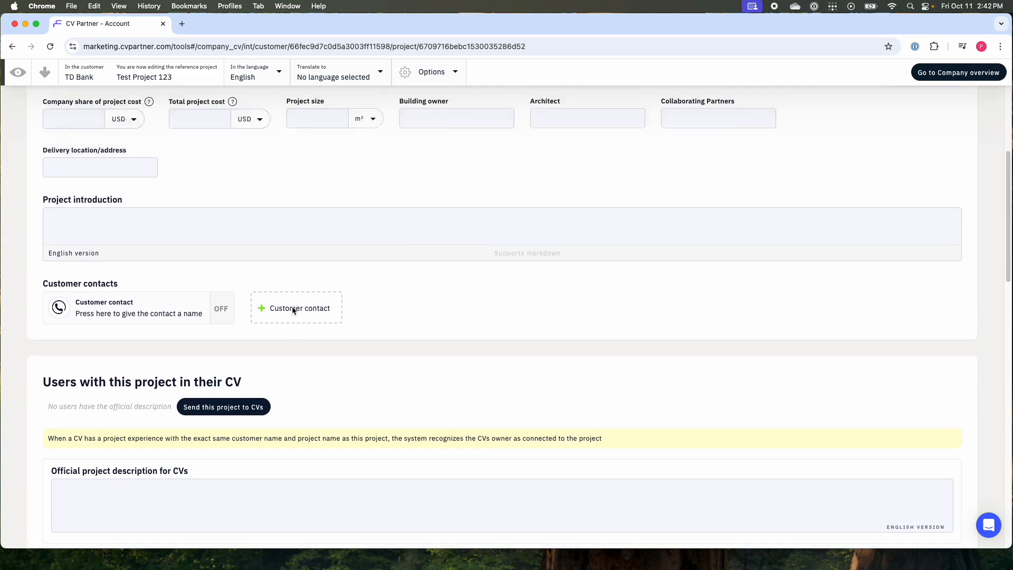
scroll(294, 310, "up", 9)
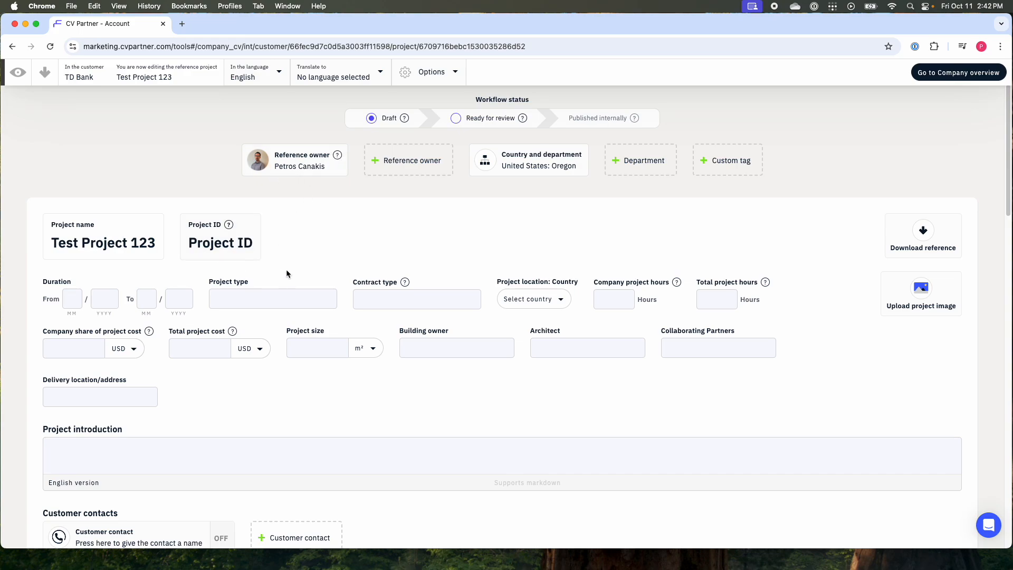
left_click(397, 170)
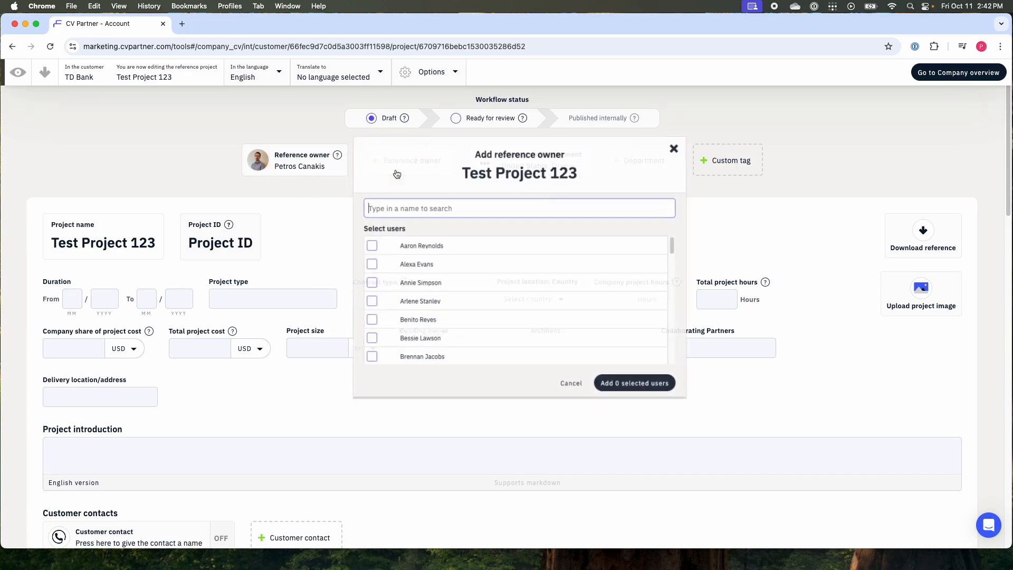
scroll(433, 277, "down", 10)
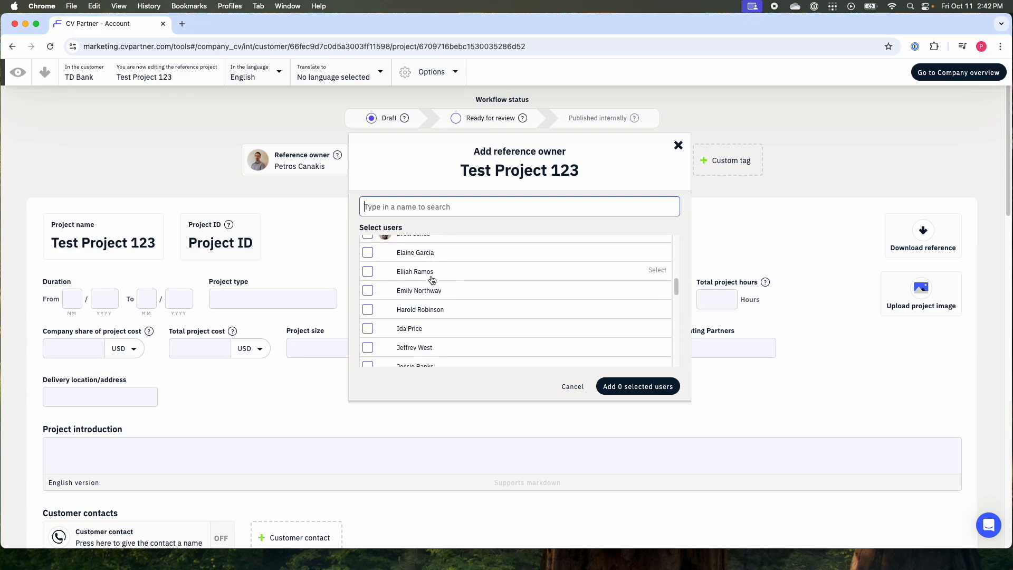
scroll(432, 283, "up", 10)
scroll(402, 283, "down", 2)
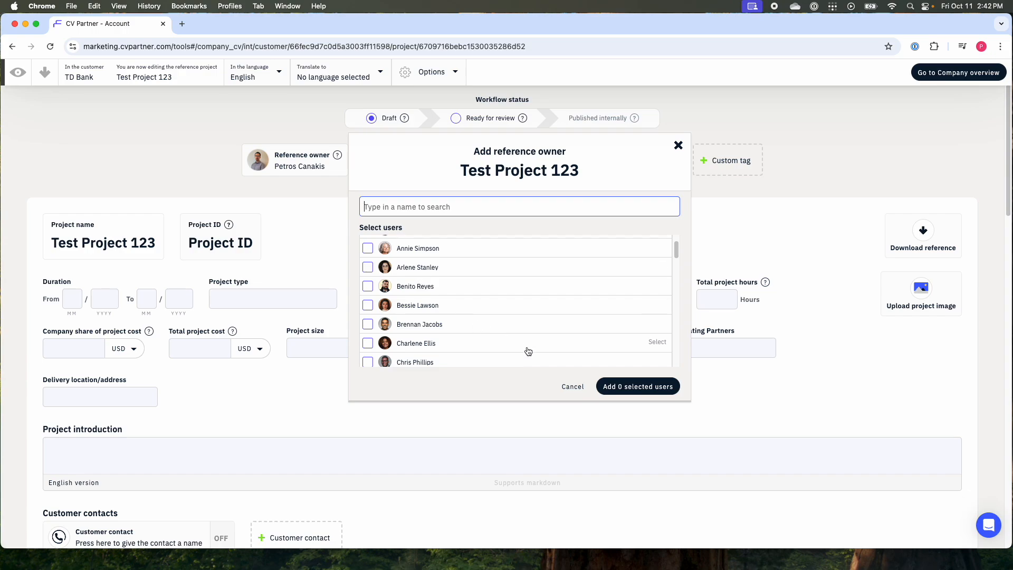
left_click(577, 387)
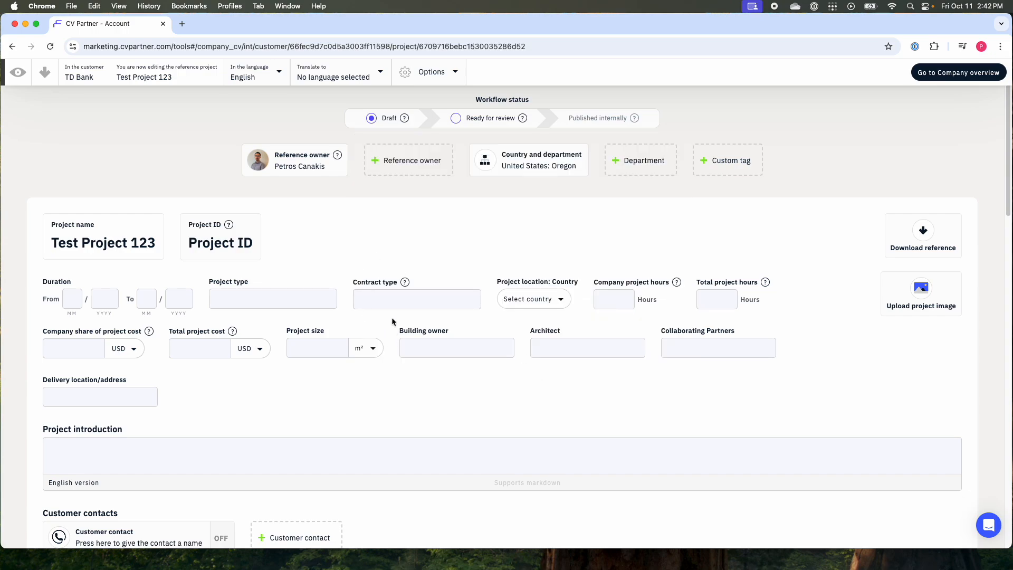
Step: Check the editing languages, translation languages and further options available for Test Project 123
left_click(250, 79)
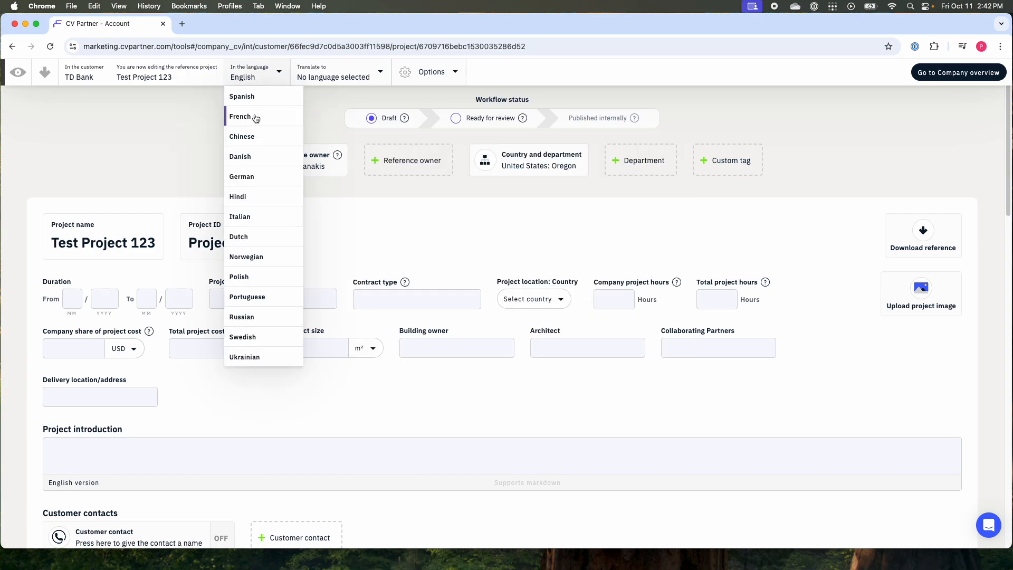
left_click(257, 80)
left_click(337, 80)
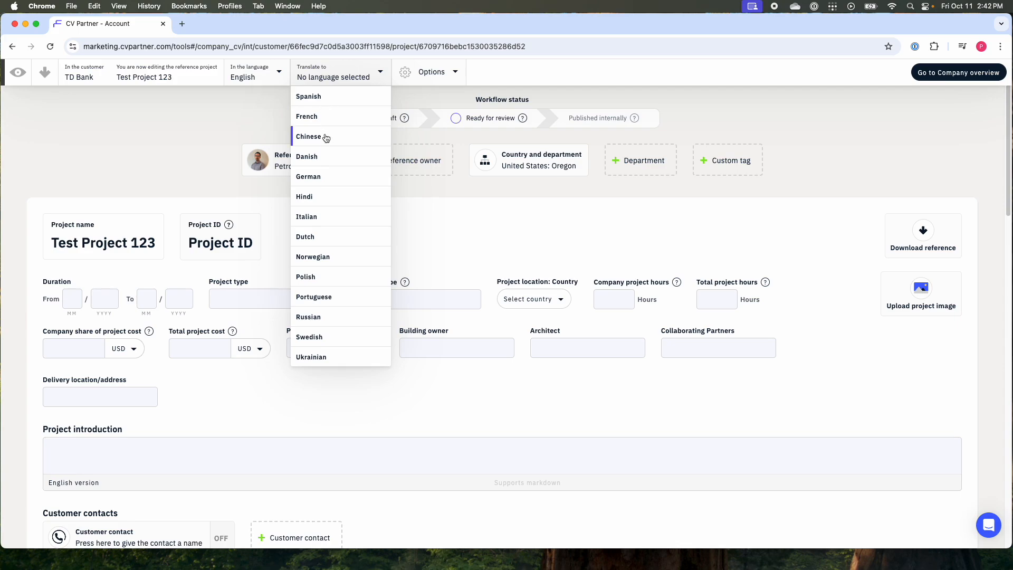
left_click(335, 75)
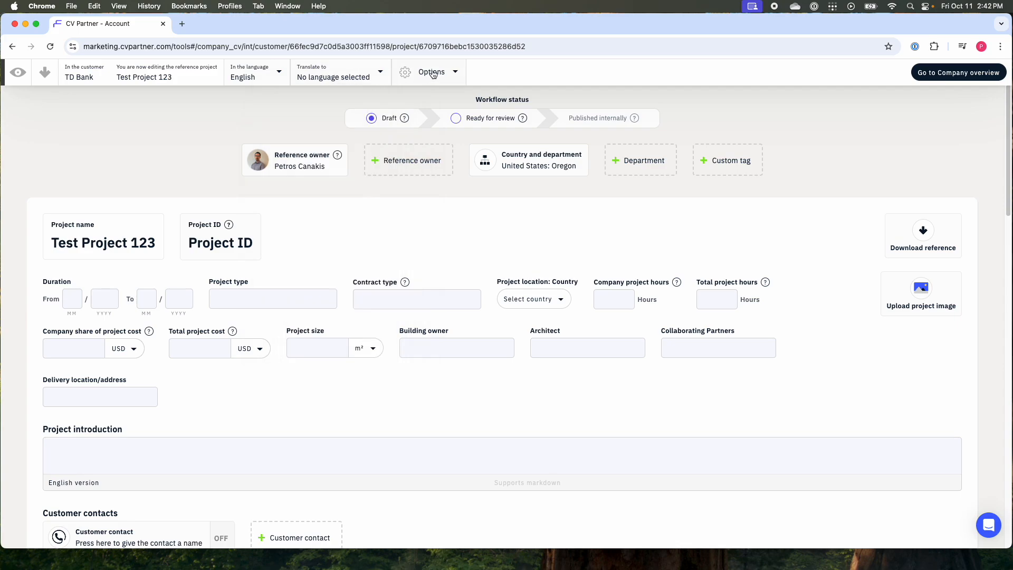
left_click(431, 73)
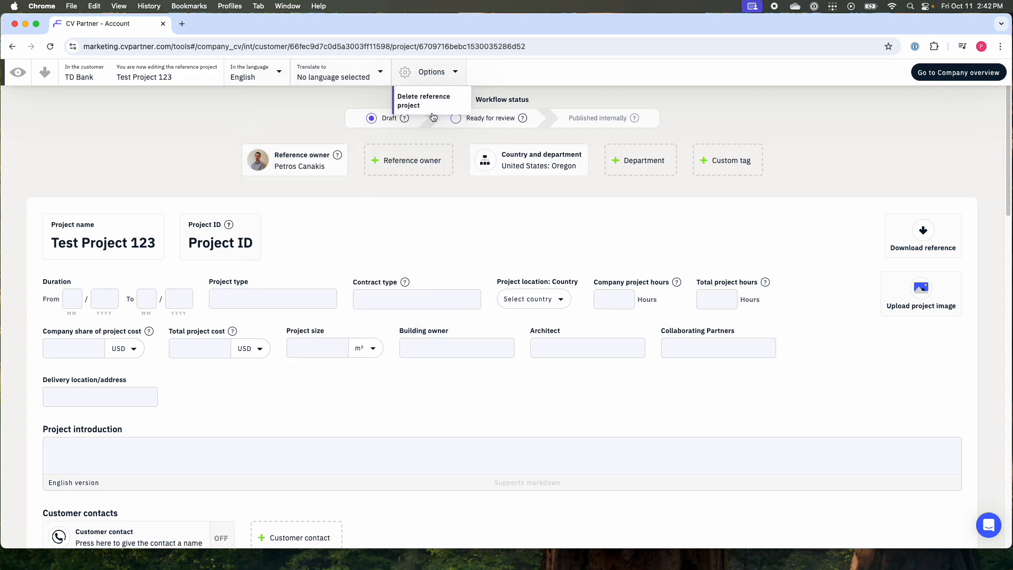
left_click(340, 235)
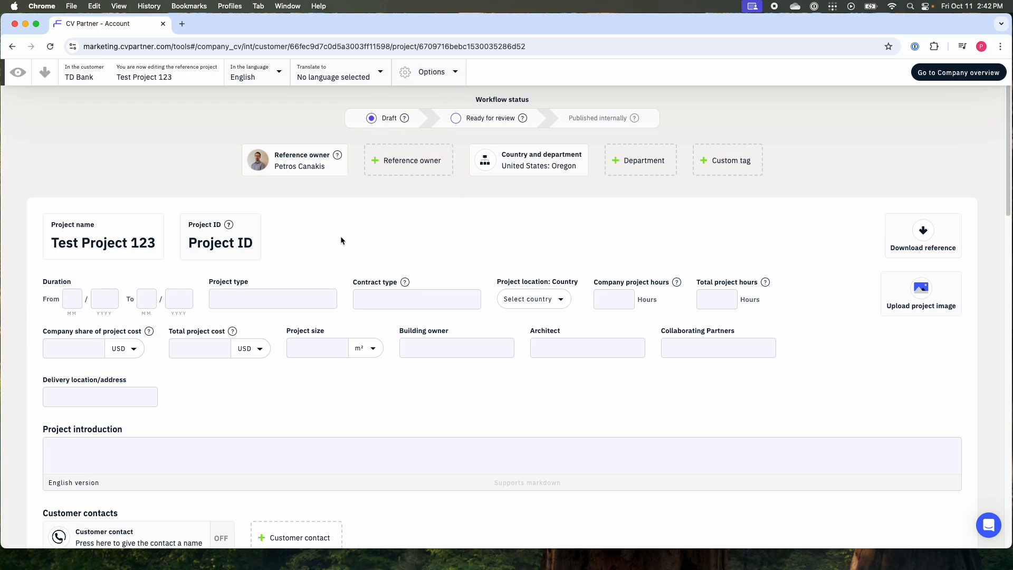
Step: View the suggestions for the project type and contract type, and check the Collaborating Partners field
scroll(332, 221, "down", 2)
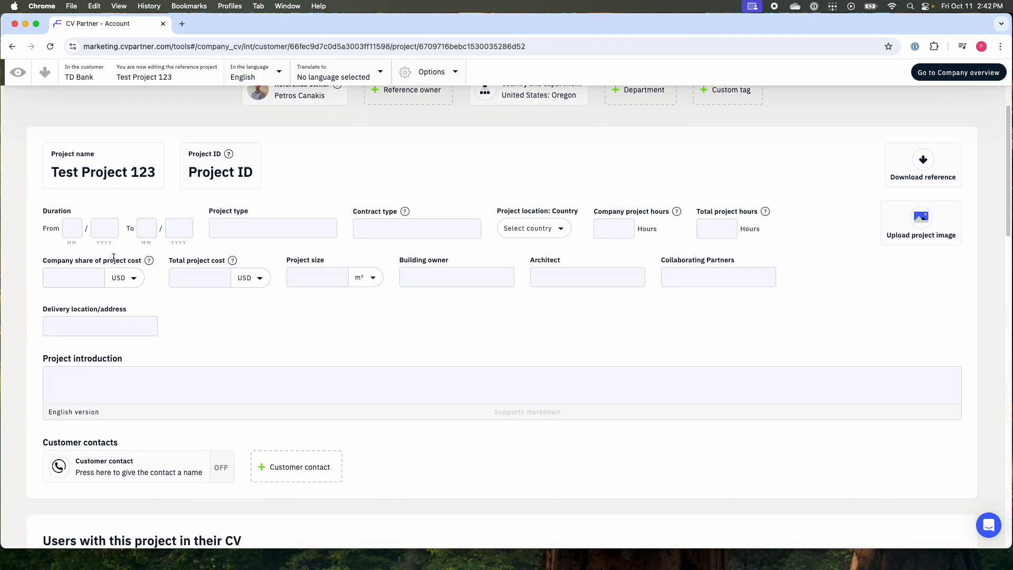
left_click(219, 230)
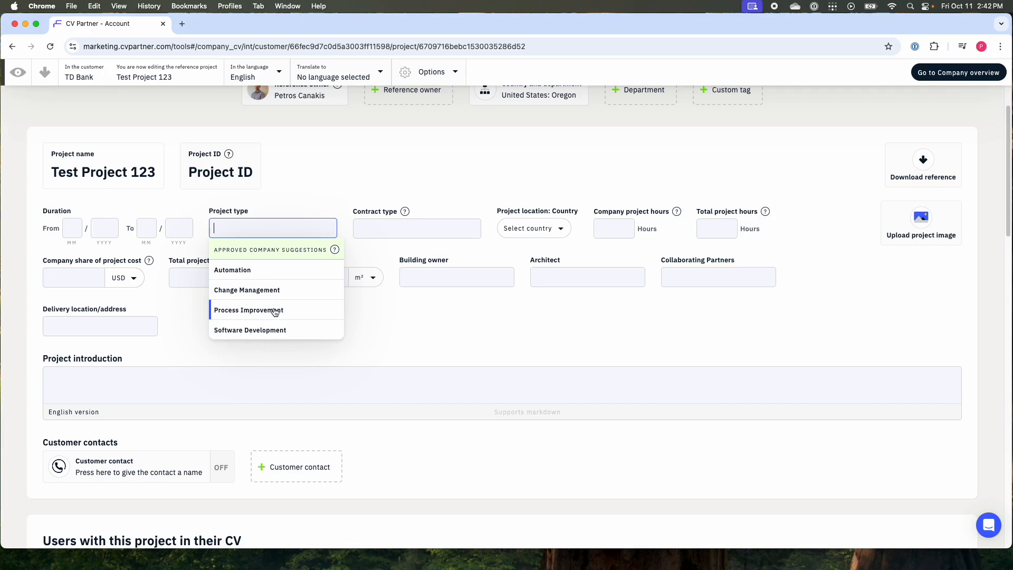
left_click(401, 235)
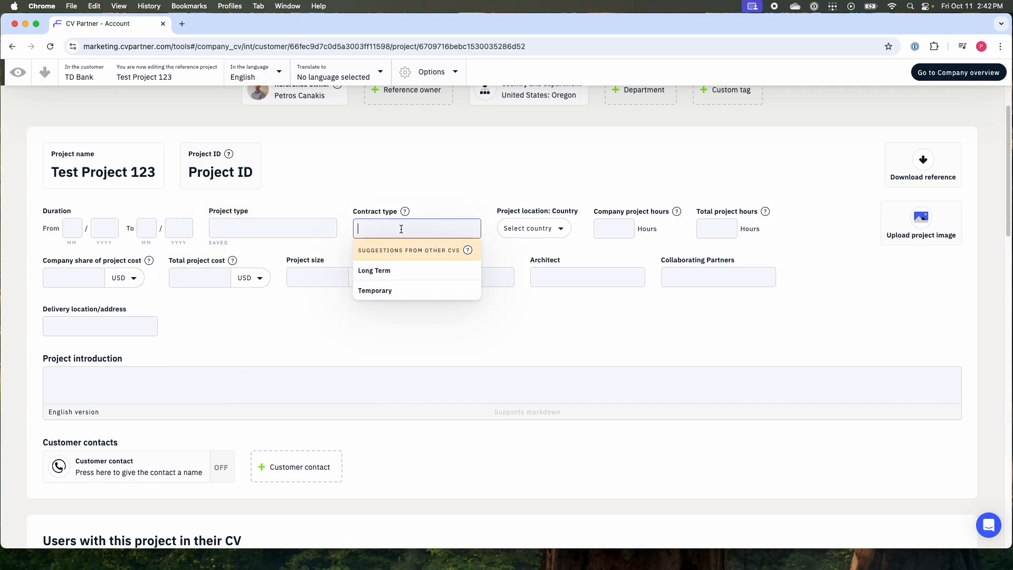
left_click(477, 186)
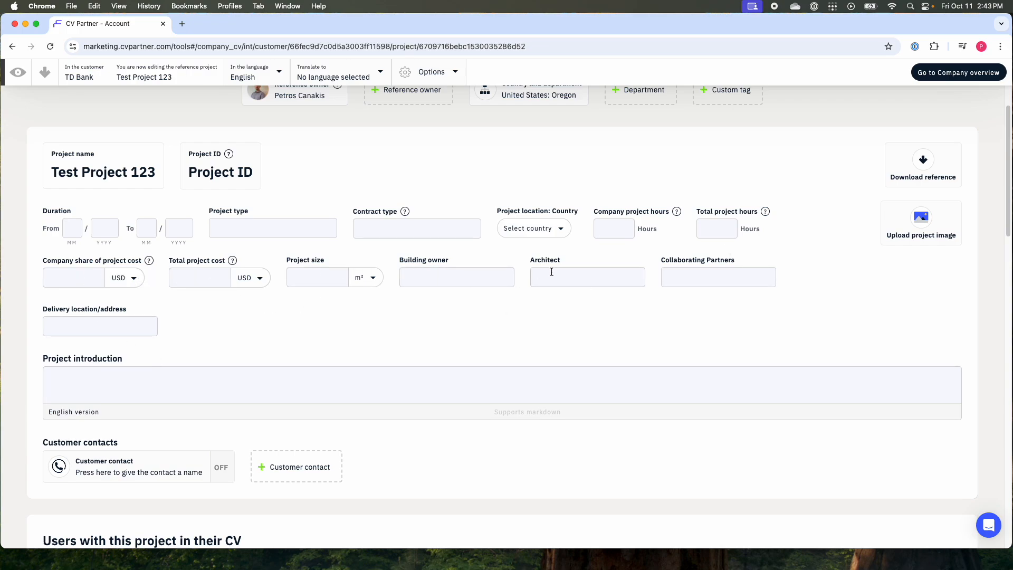
left_click(728, 276)
scroll(144, 341, "down", 2)
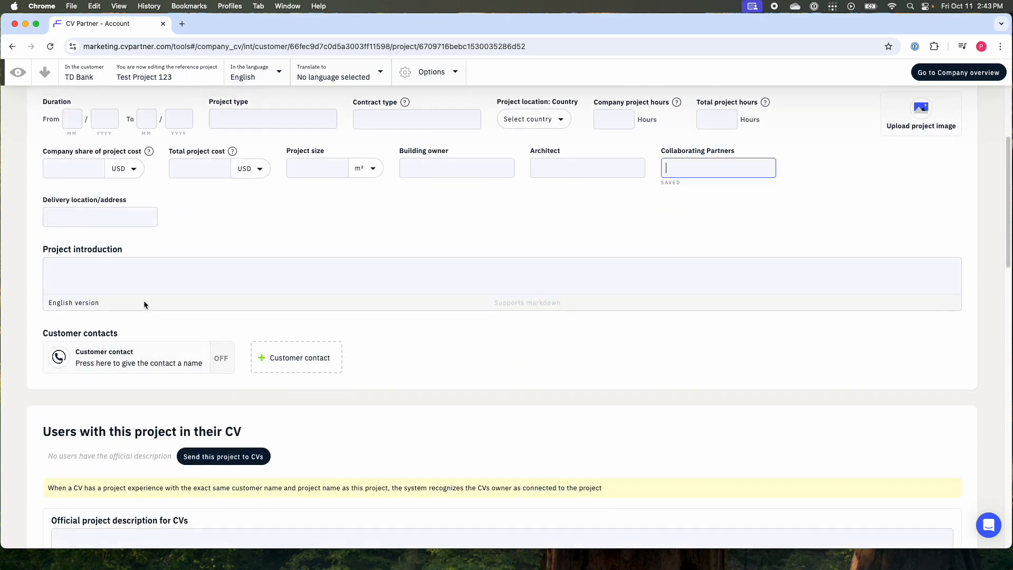
Step: Check the project introduction field, review the customer contact's name, approval, quote and notes fields, and close the contact
left_click(117, 276)
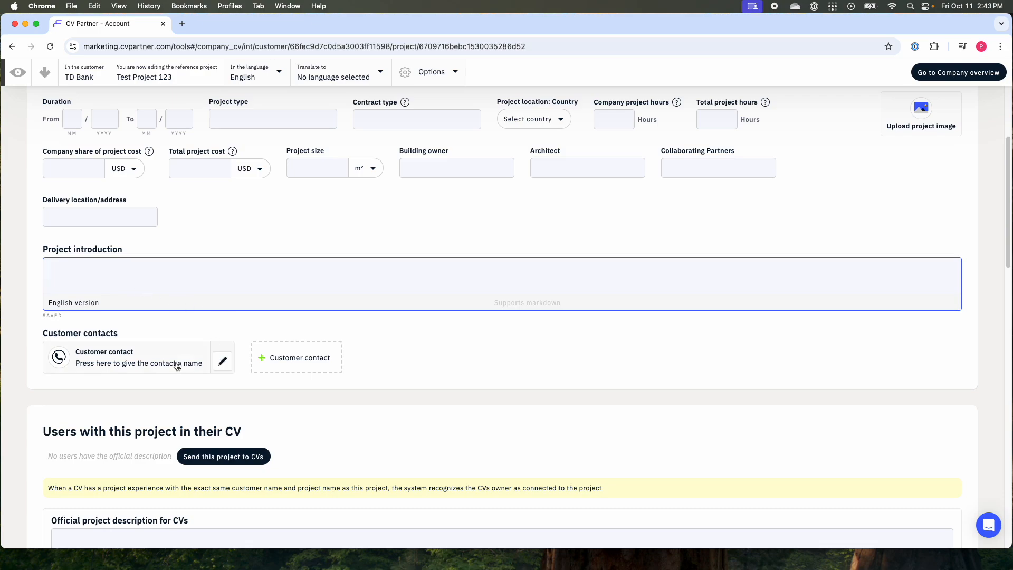
left_click(129, 368)
scroll(207, 359, "down", 2)
scroll(174, 329, "down", 2)
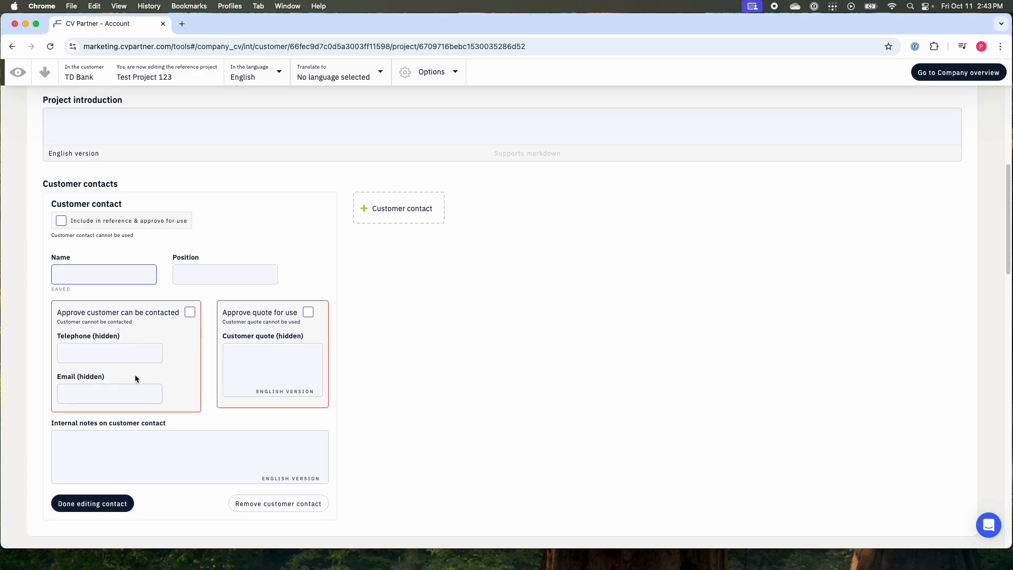
left_click(105, 507)
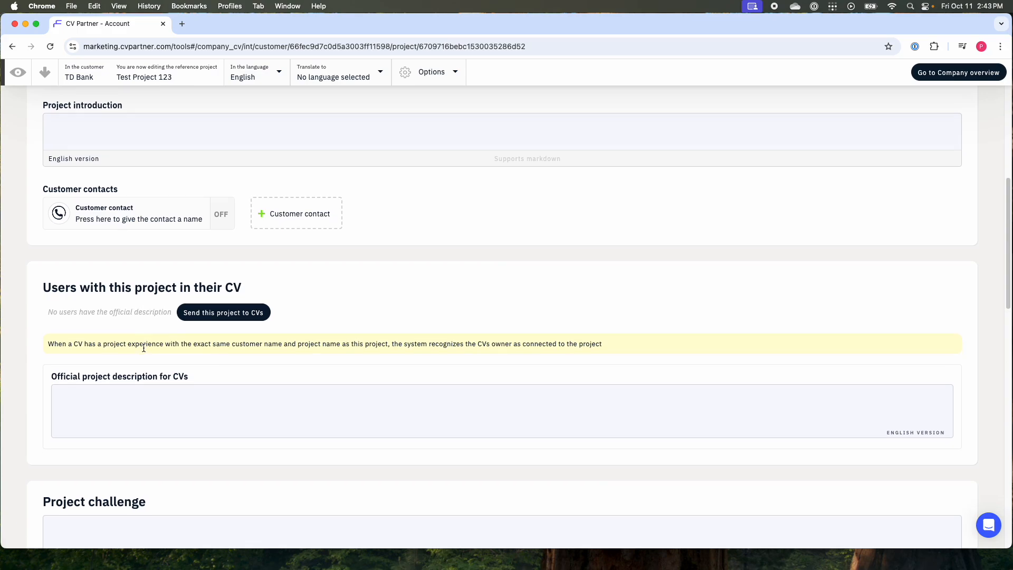
Step: Examine the section on users with this project in their CV and its official project description
scroll(158, 348, "down", 1)
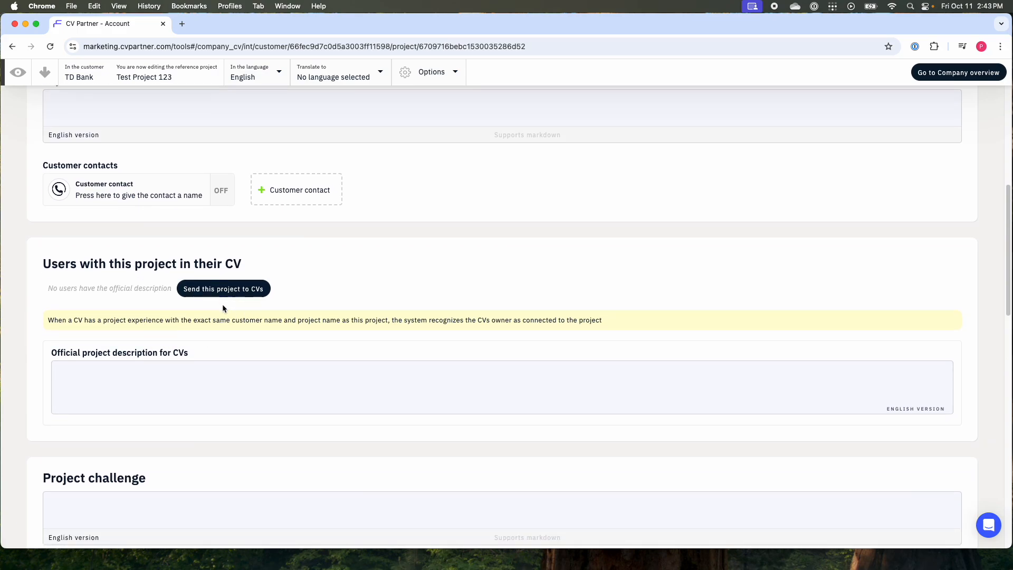
double_click(136, 289)
left_click(134, 291)
scroll(114, 343, "up", 3)
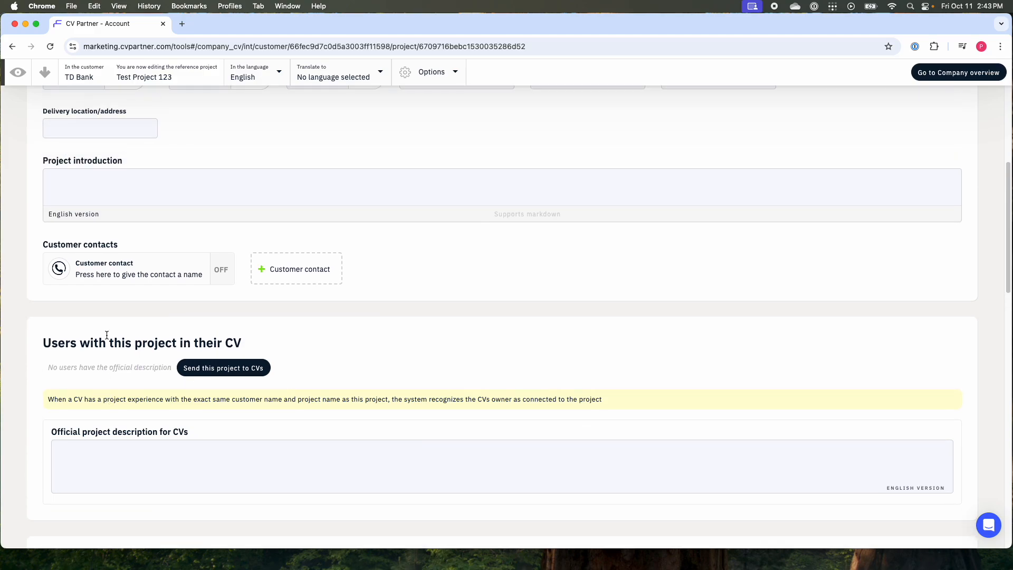
scroll(106, 335, "up", 5)
scroll(135, 334, "down", 9)
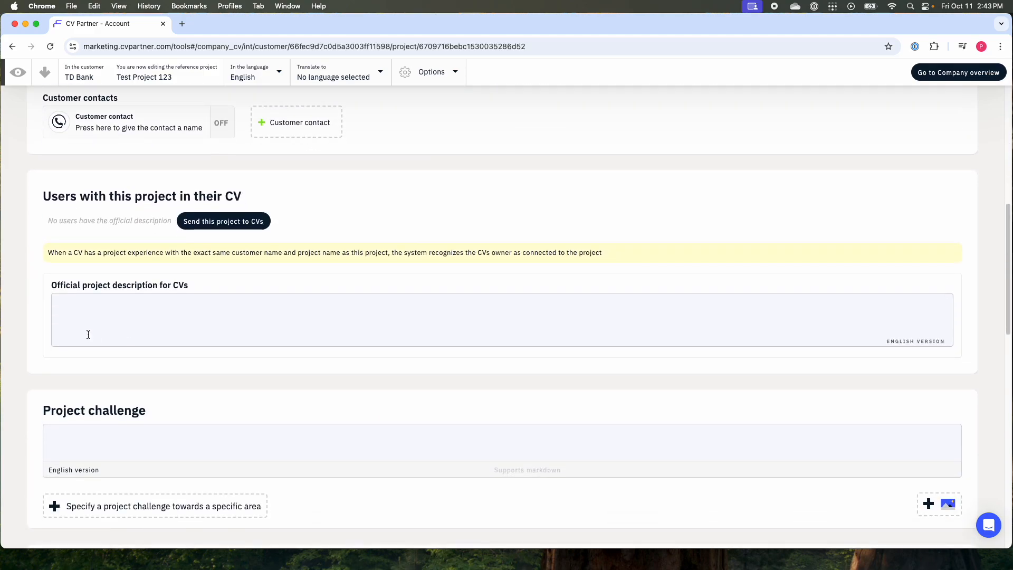
Step: Review the reference project's official CV description, challenge, solution, customer value proposition and skills sections
left_click_drag(190, 286, 119, 284)
left_click(151, 285)
left_click(188, 287)
left_click(189, 287)
double_click(180, 284)
scroll(169, 319, "down", 1)
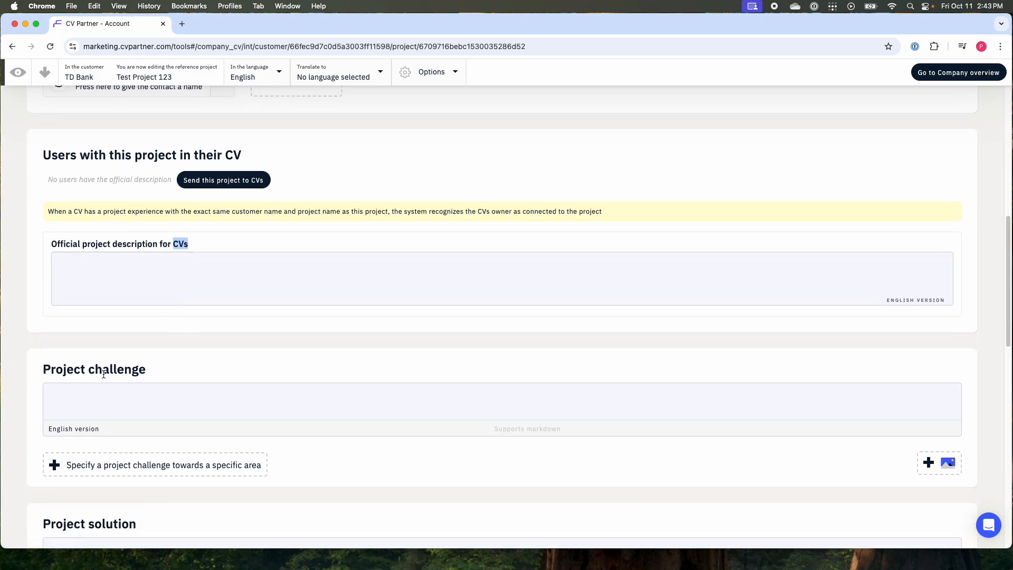
scroll(103, 374, "down", 4)
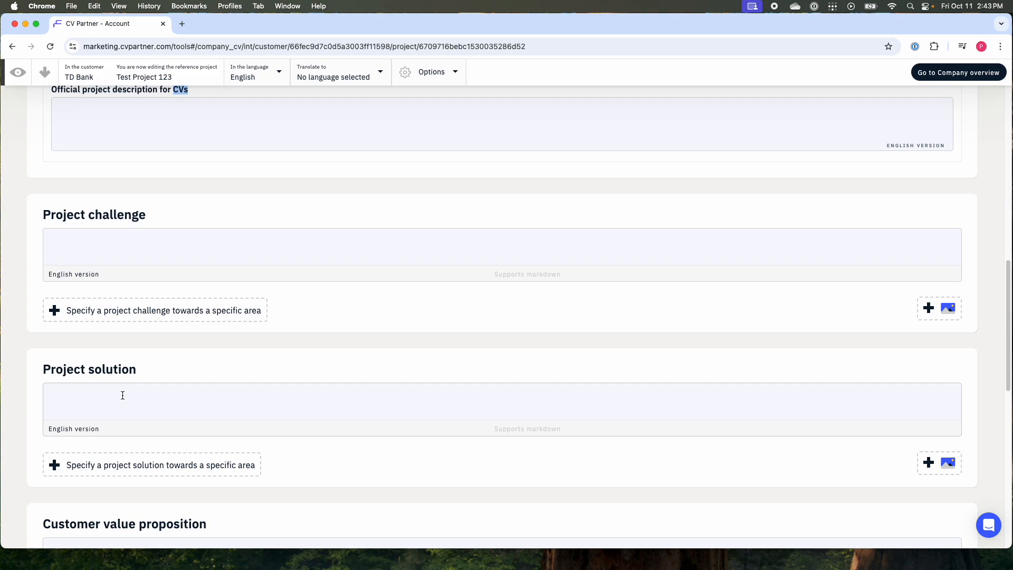
scroll(142, 346, "down", 5)
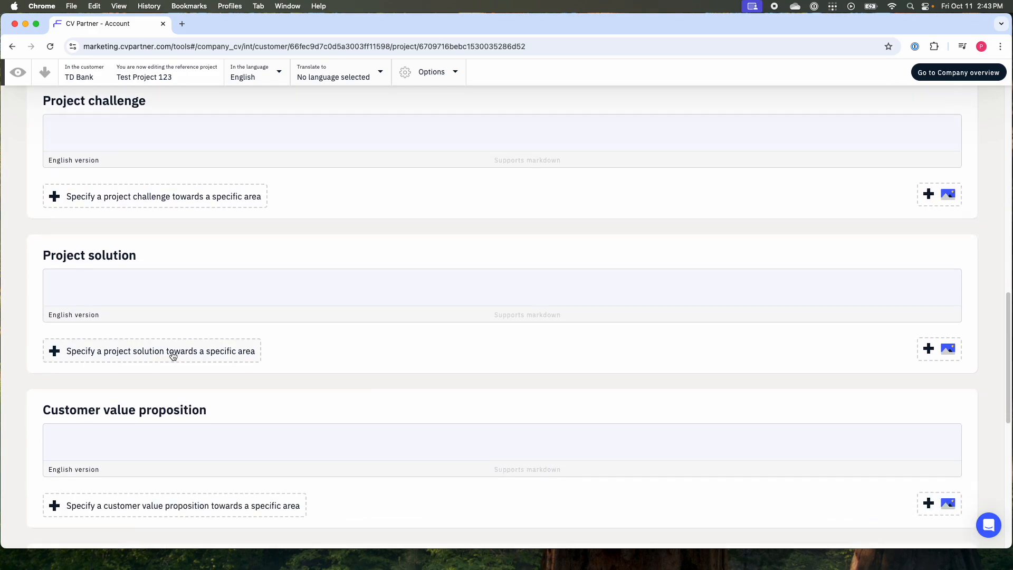
scroll(131, 368, "down", 4)
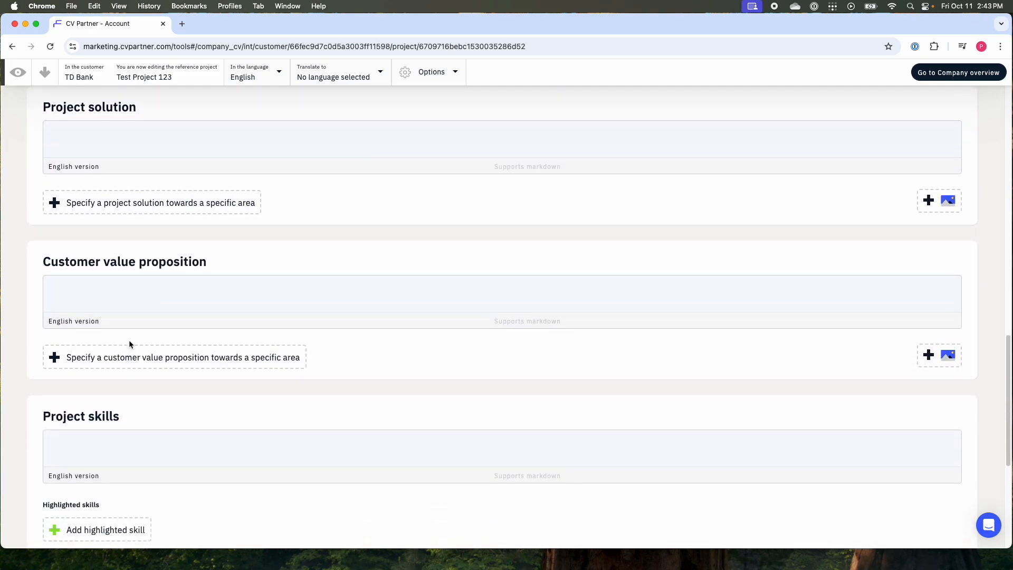
scroll(116, 369, "down", 2)
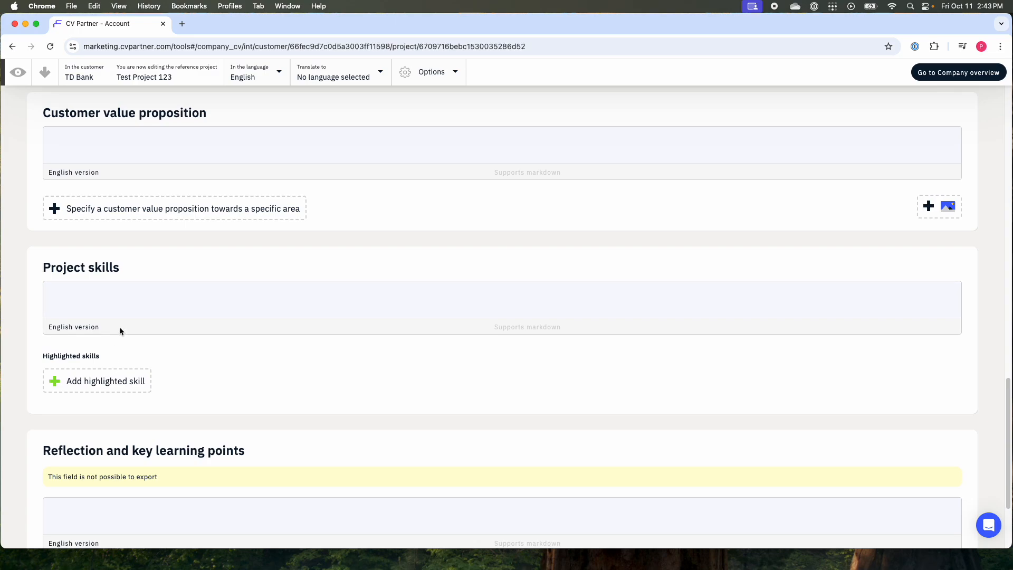
scroll(120, 331, "down", 2)
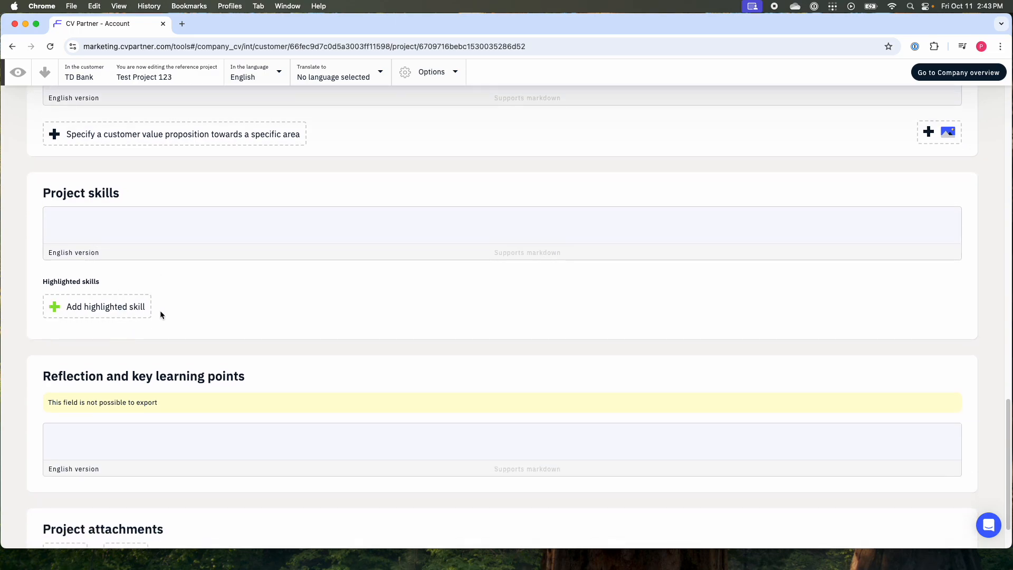
scroll(161, 315, "down", 1)
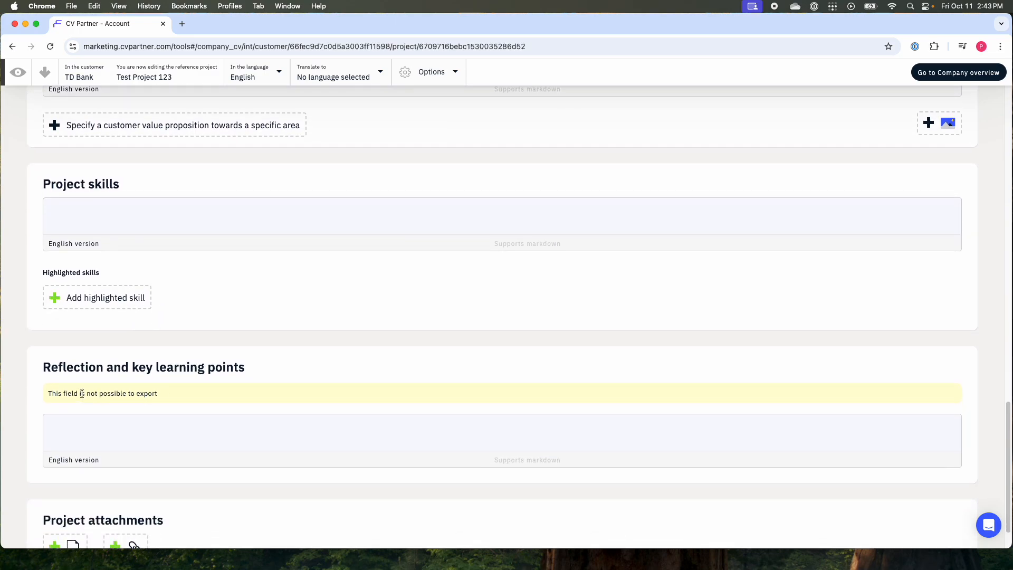
Step: Check the export note under Reflection and key learning points and the options for adding project attachments
left_click_drag(160, 393, 53, 393)
left_click(138, 406)
left_click_drag(162, 394, 46, 395)
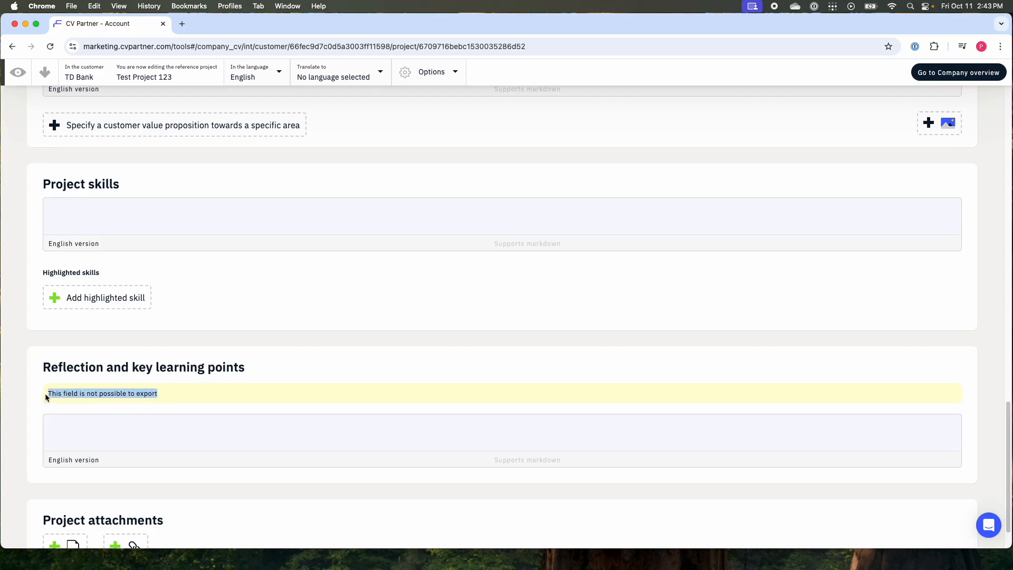
left_click(126, 411)
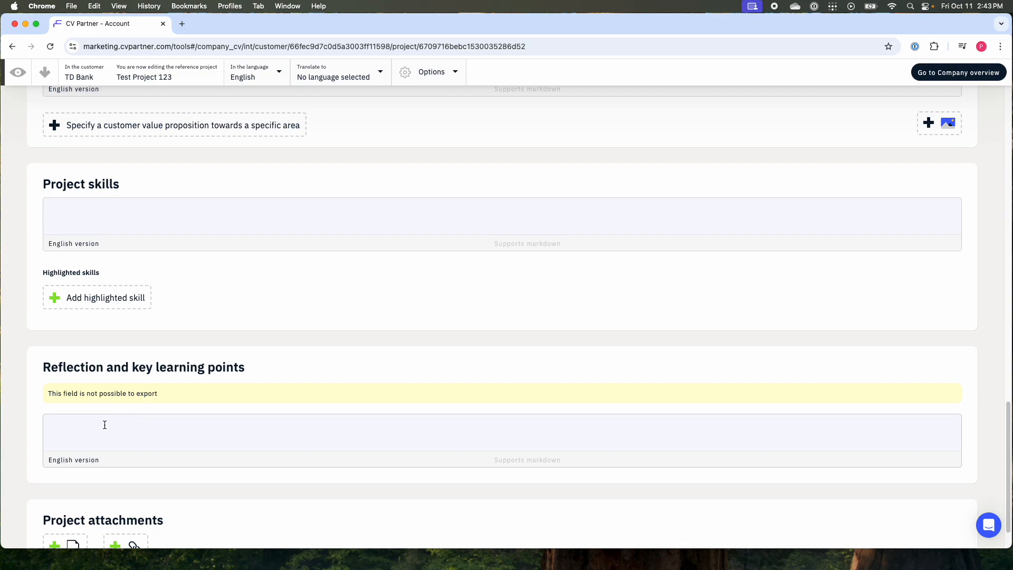
scroll(105, 425, "down", 2)
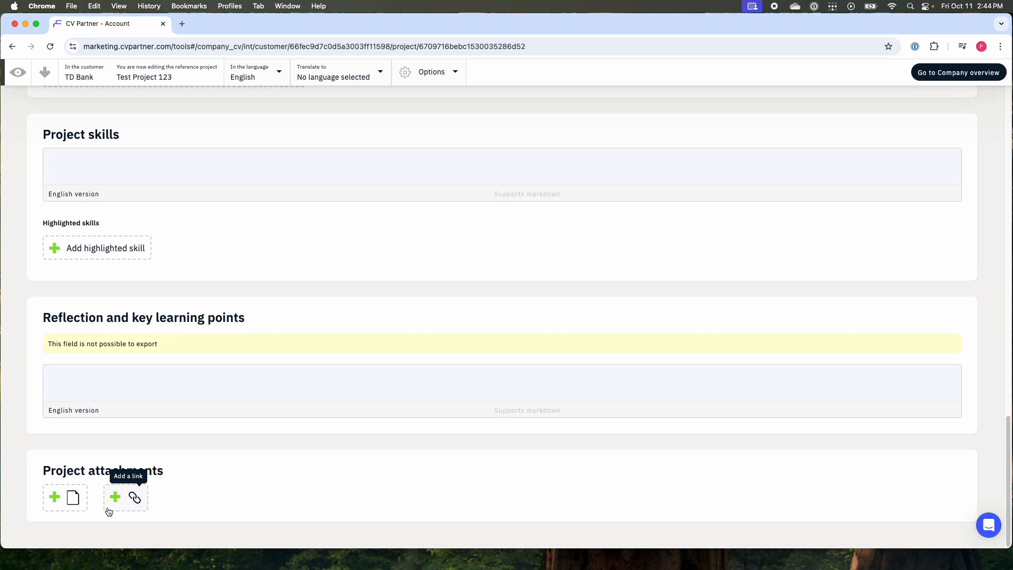
Step: Delete the reference project Test Project 123, entering DELETE as the confirmation
scroll(230, 432, "up", 5)
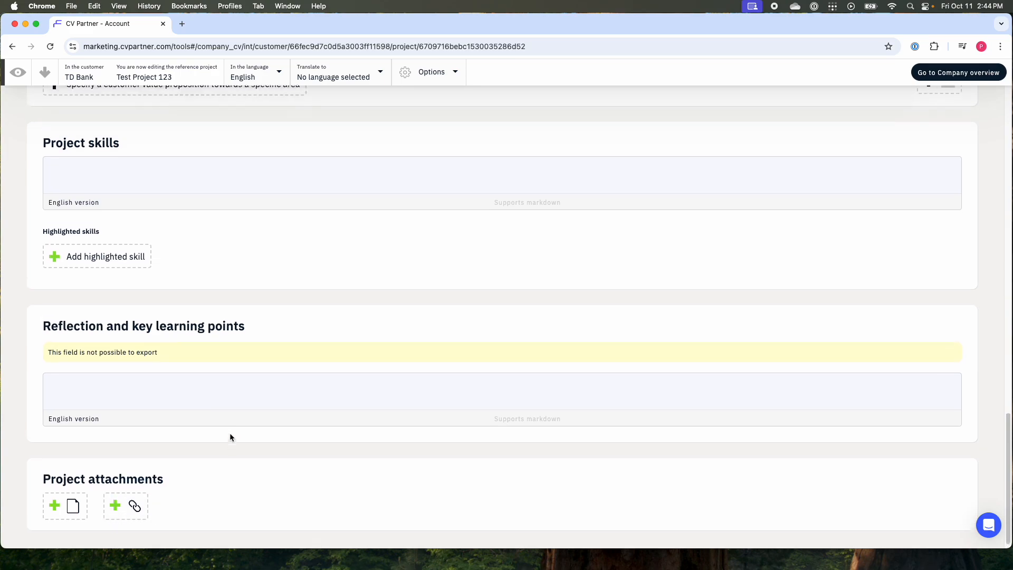
scroll(230, 437, "up", 15)
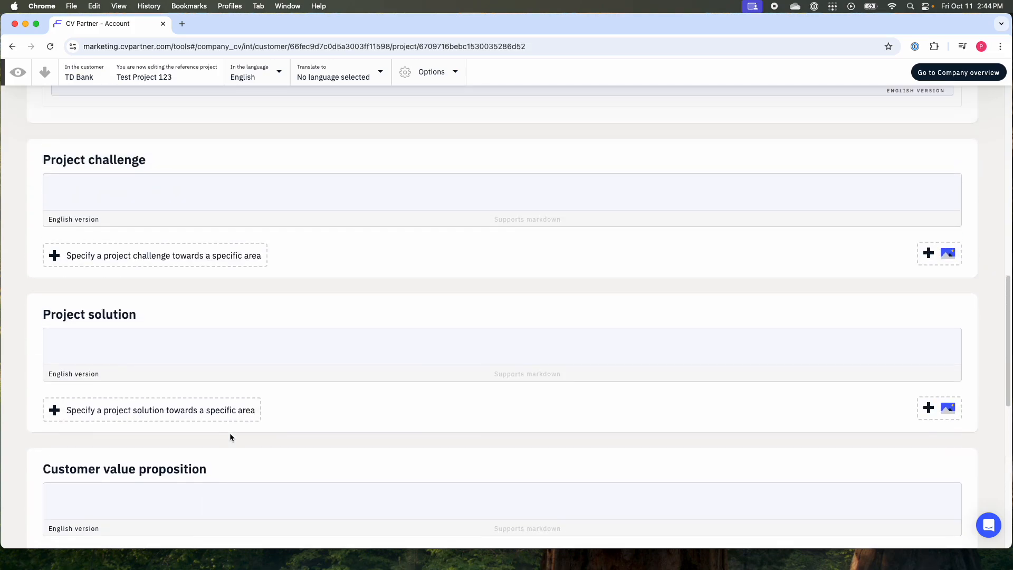
scroll(229, 436, "up", 8)
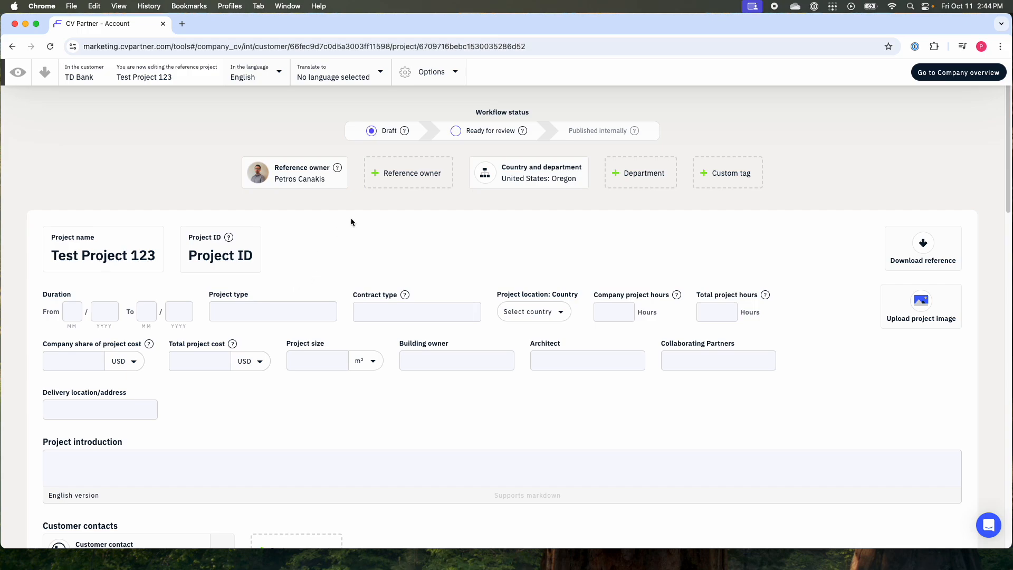
left_click(422, 73)
left_click(425, 100)
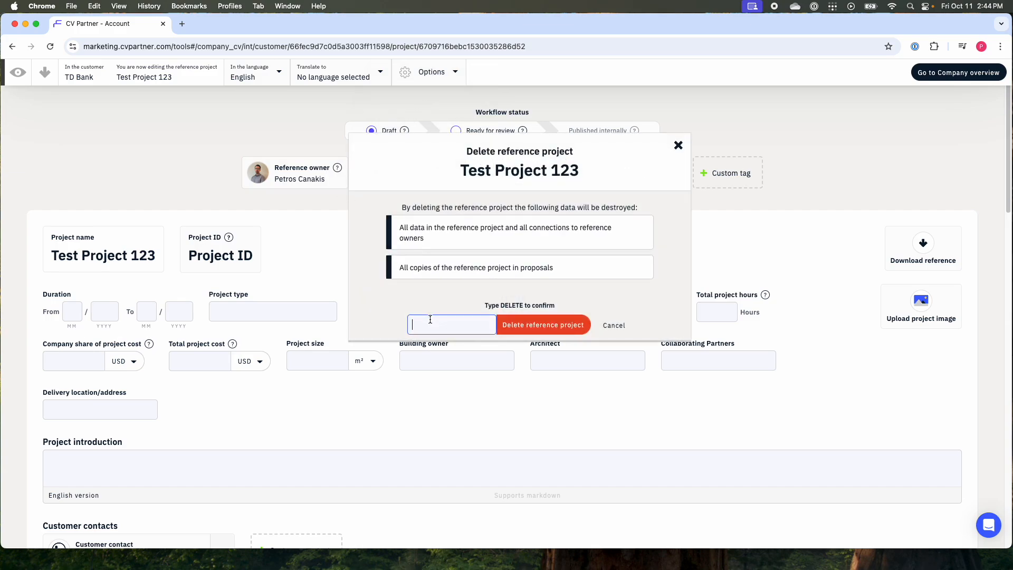
type("DELETE")
left_click(554, 328)
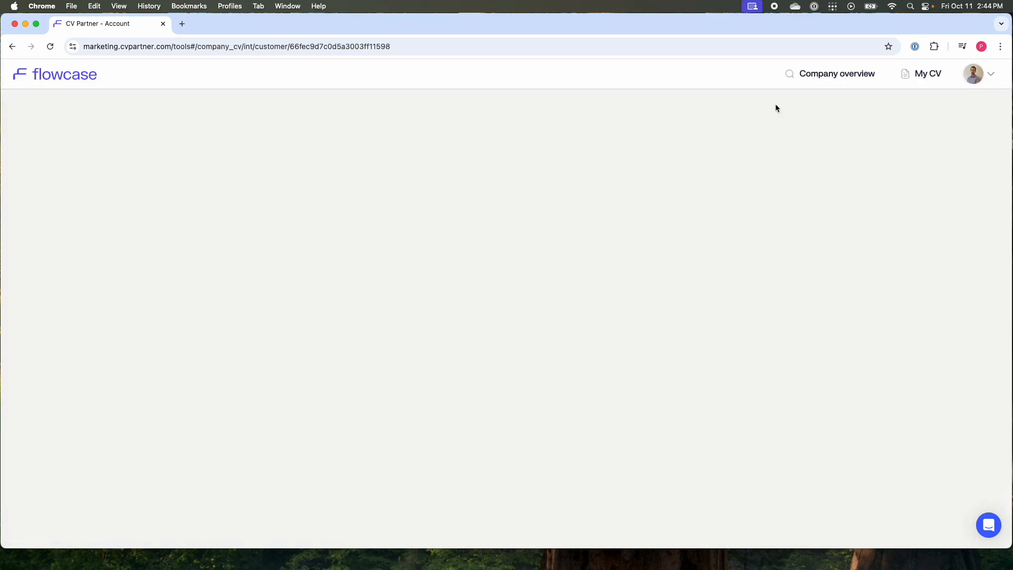
Step: Return to the company overview and open your own master CV for editing
left_click(839, 74)
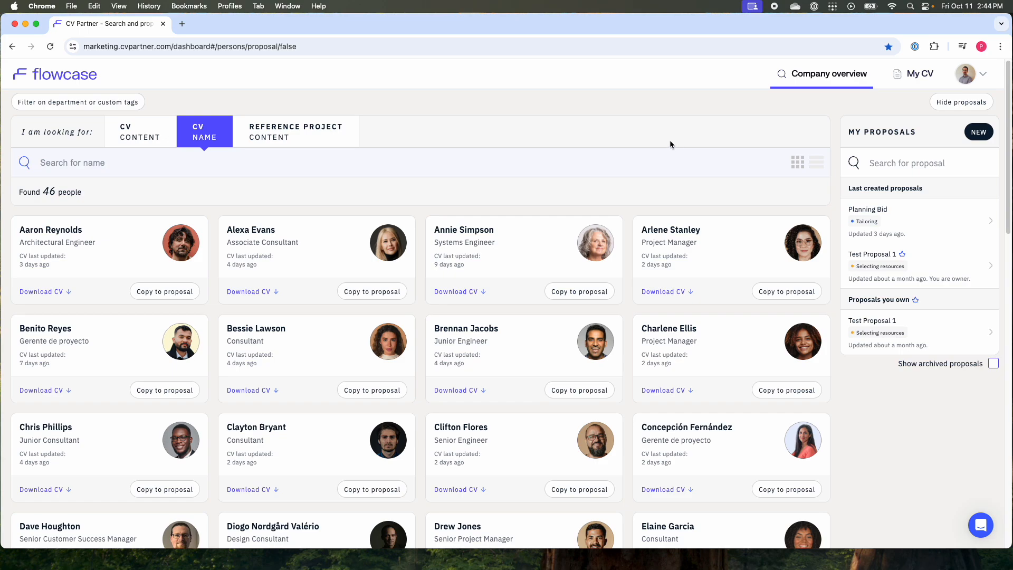
left_click(915, 74)
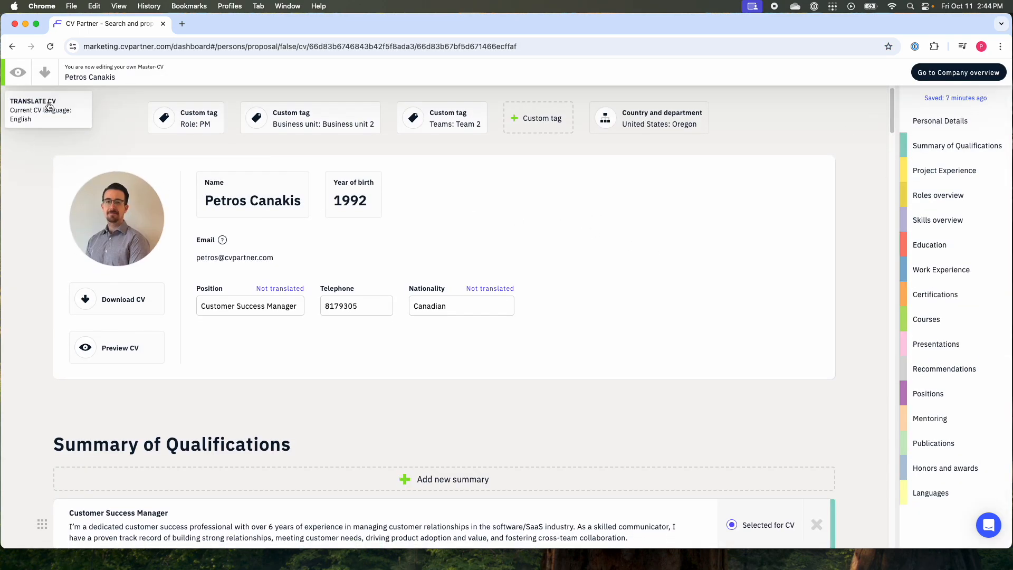
scroll(317, 269, "down", 5)
scroll(215, 284, "up", 3)
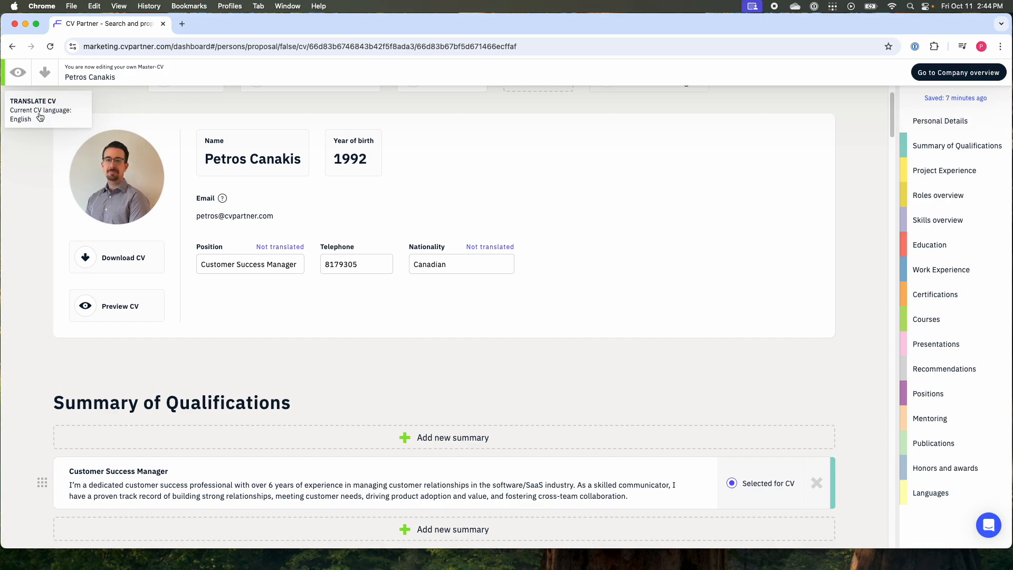
Step: Download the master CV as a PDF in English and open the file to review its first page
left_click(44, 72)
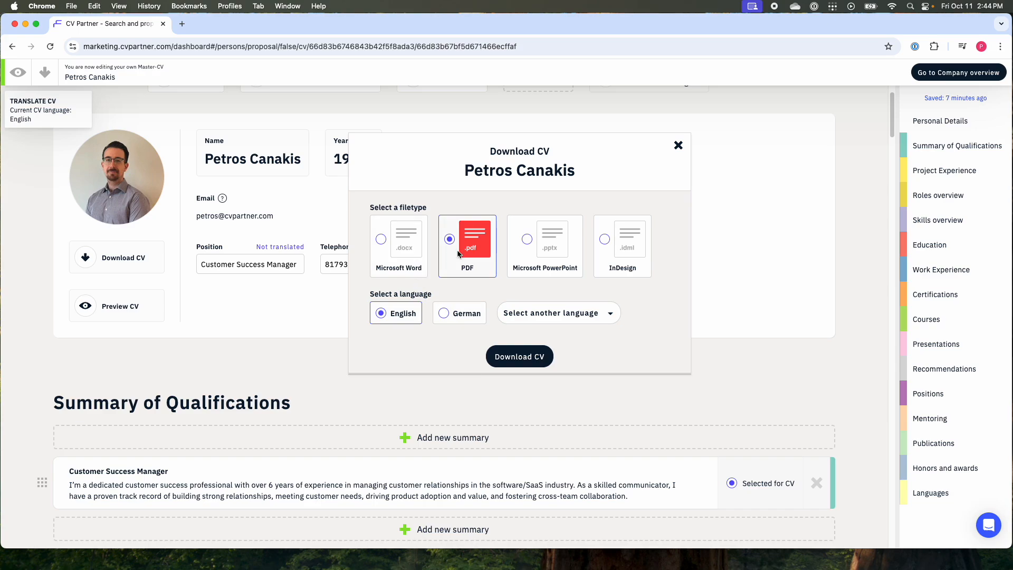
left_click(538, 356)
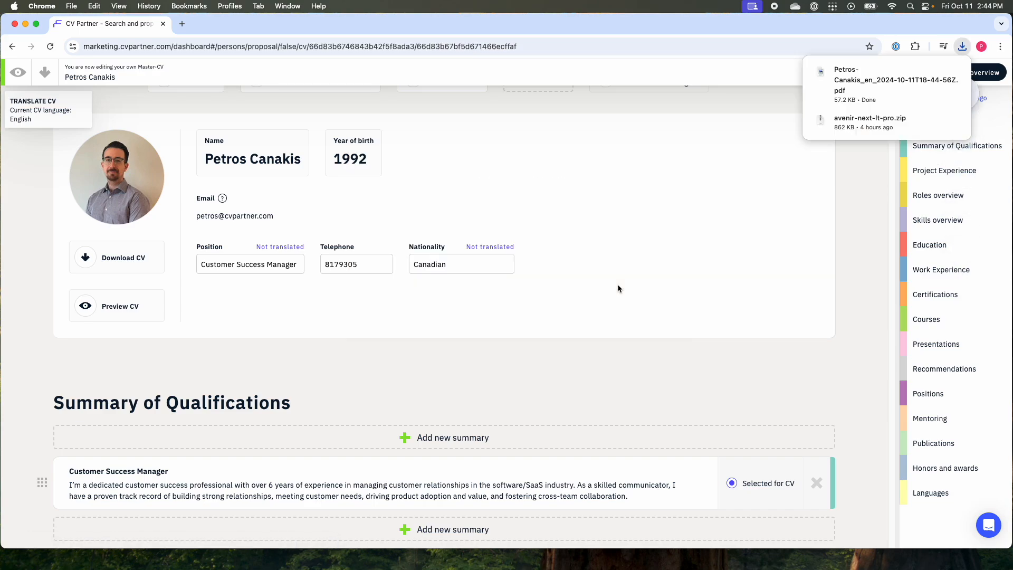
left_click(869, 74)
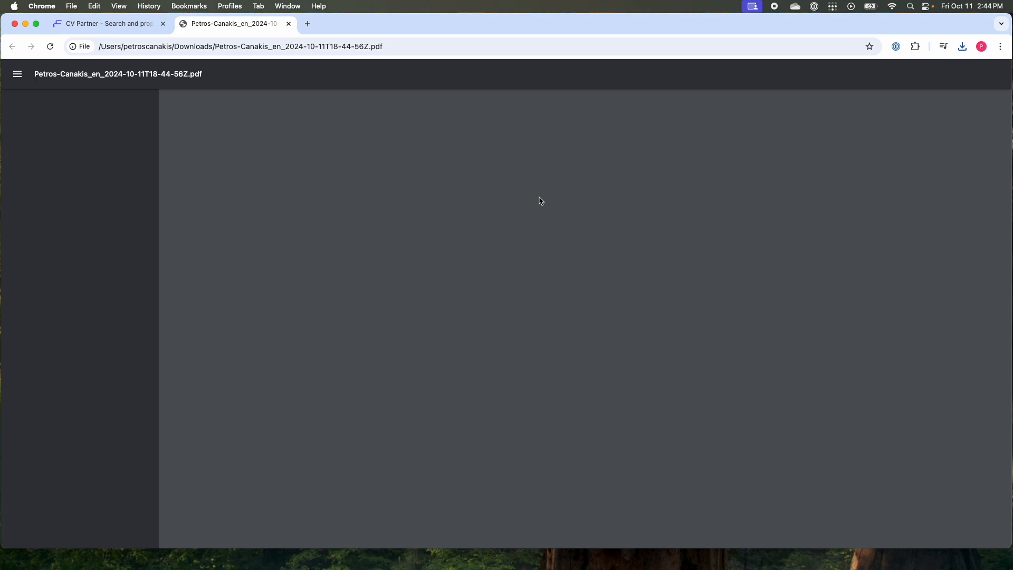
scroll(506, 199, "down", 2)
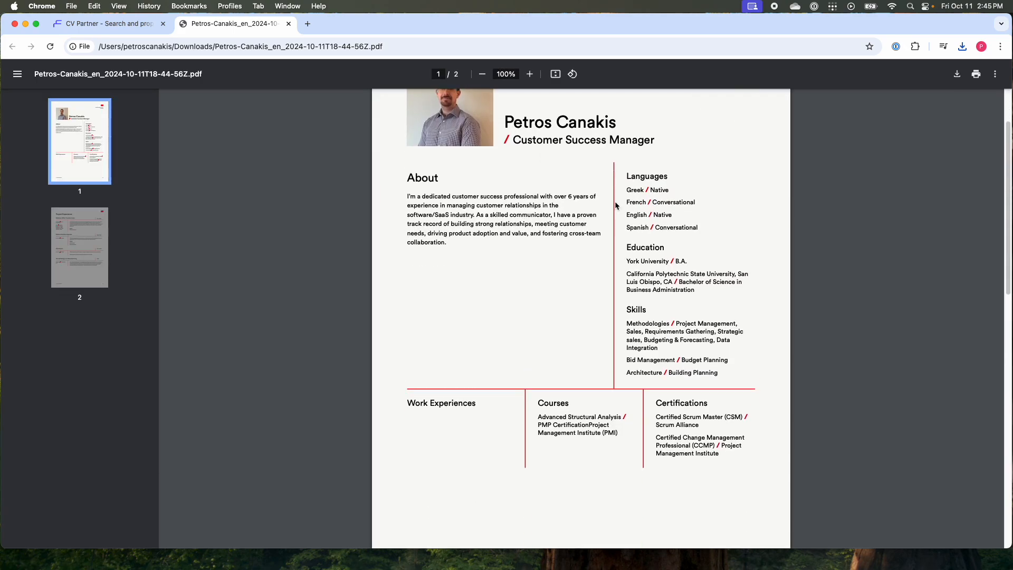
scroll(594, 194, "up", 2)
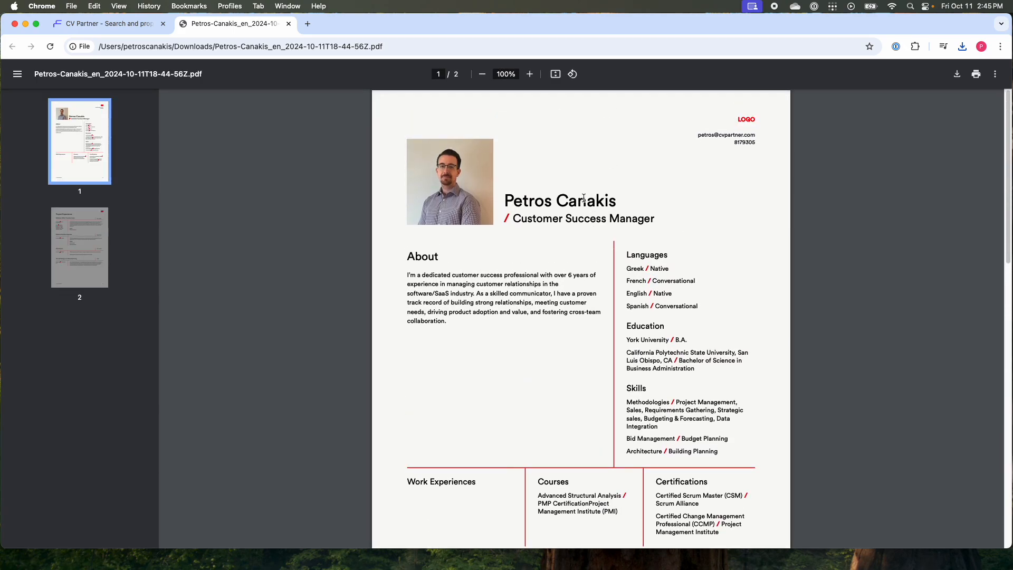